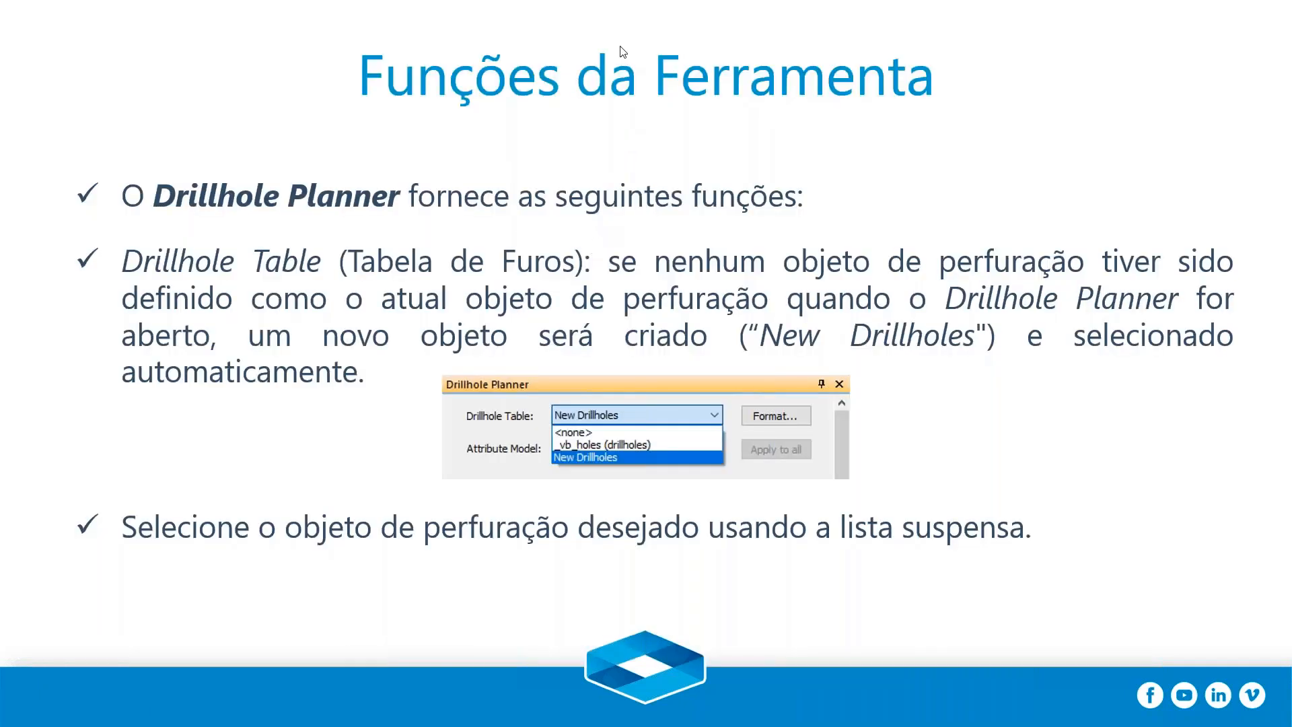
Step: End the slide show, switch to the webinar project in Studio RM, and hide the Default Section in the 3D view
key(Escape)
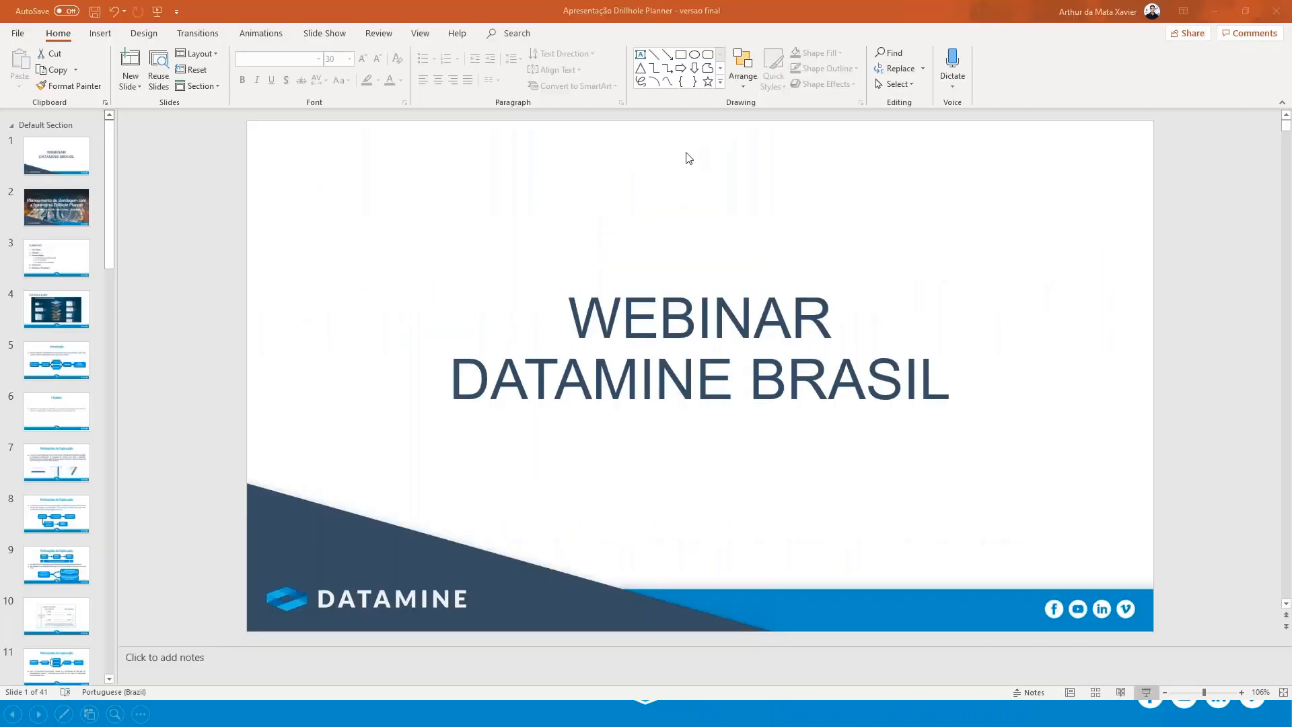
drag(544, 2, 0, 202)
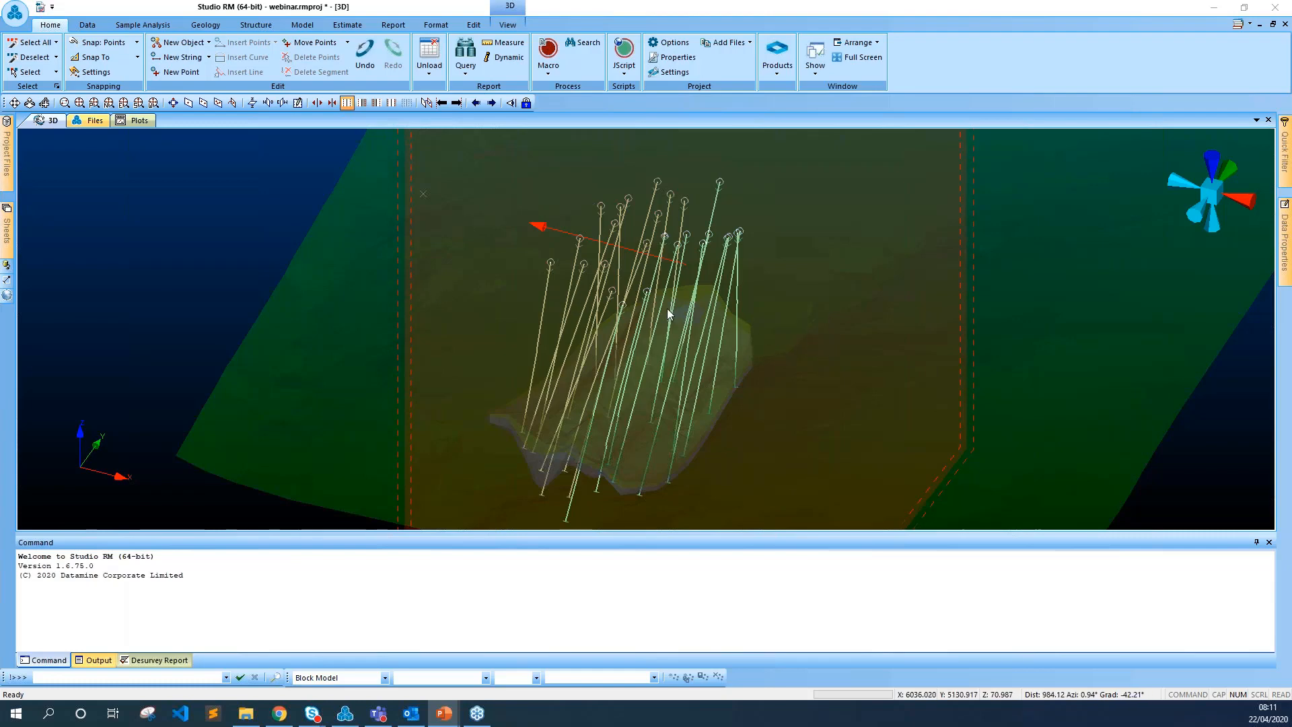
mouse_move(823, 375)
mouse_down()
mouse_move(899, 374)
mouse_move(835, 372)
mouse_up()
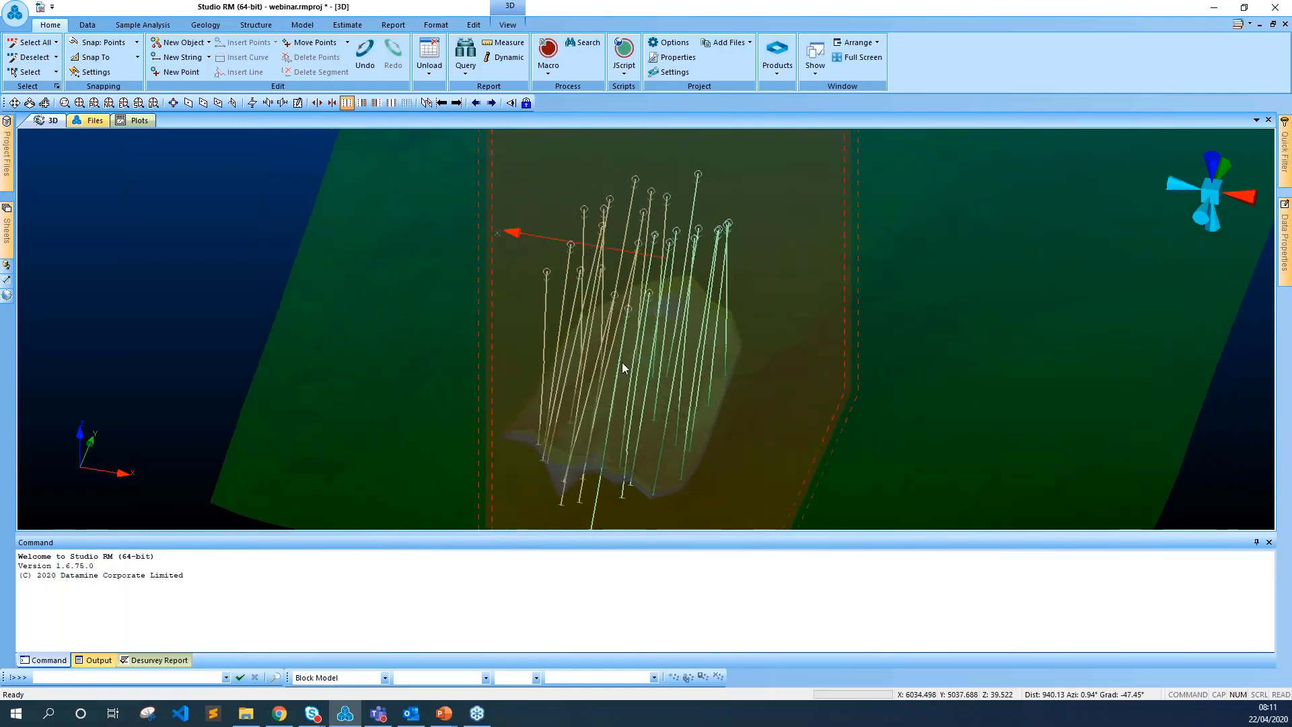
mouse_move(6, 225)
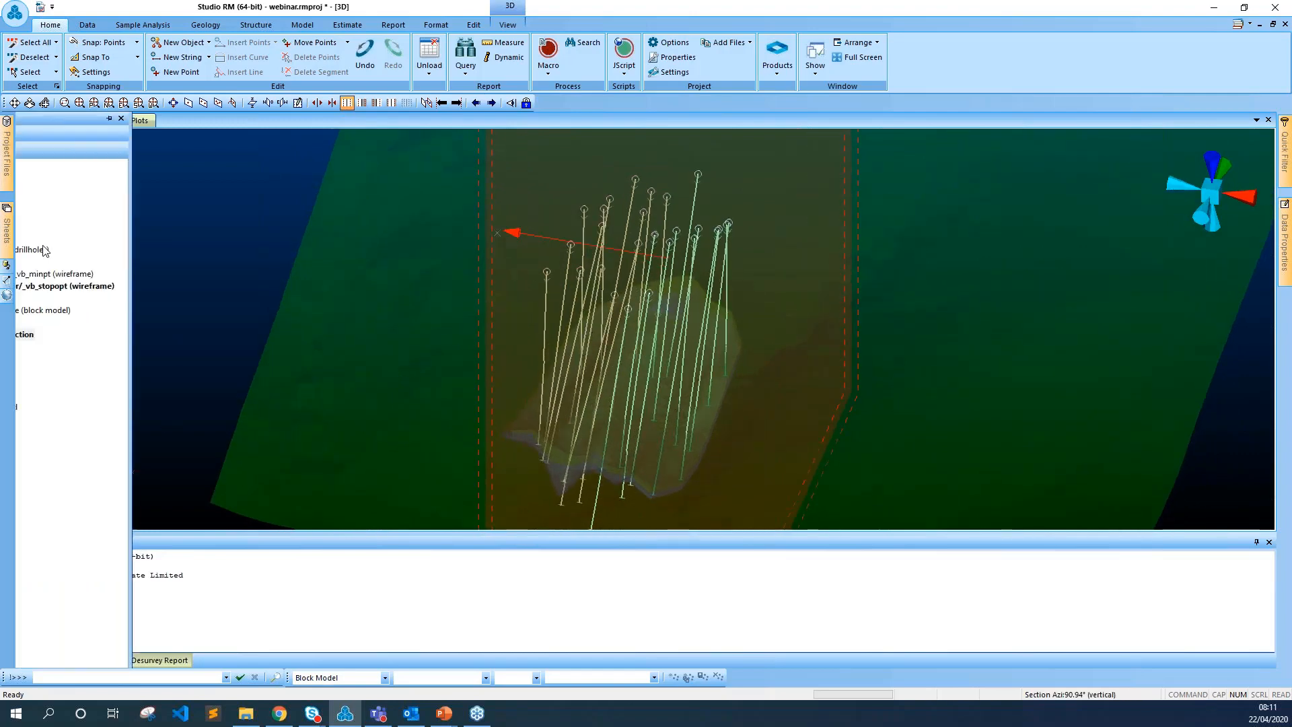
click(74, 334)
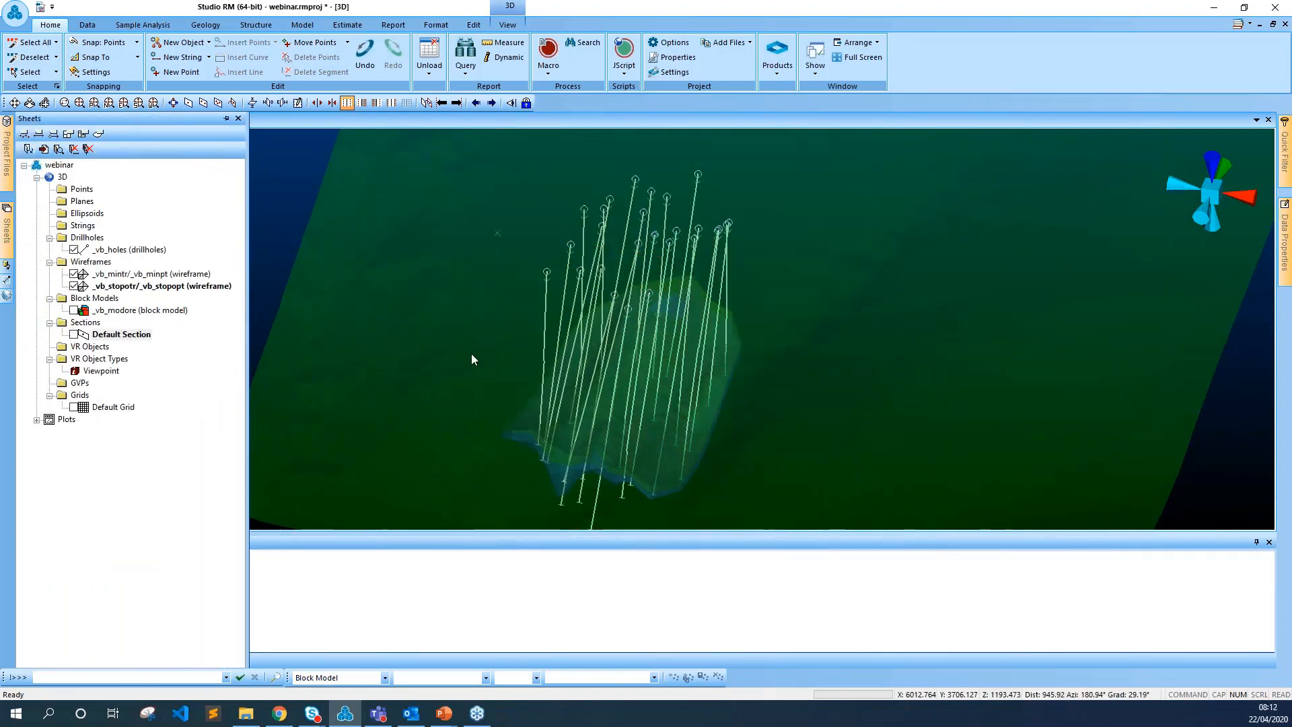
Step: Clip the 3D view outside the section corridor so only the data around the section is displayed
drag(1028, 401, 850, 276)
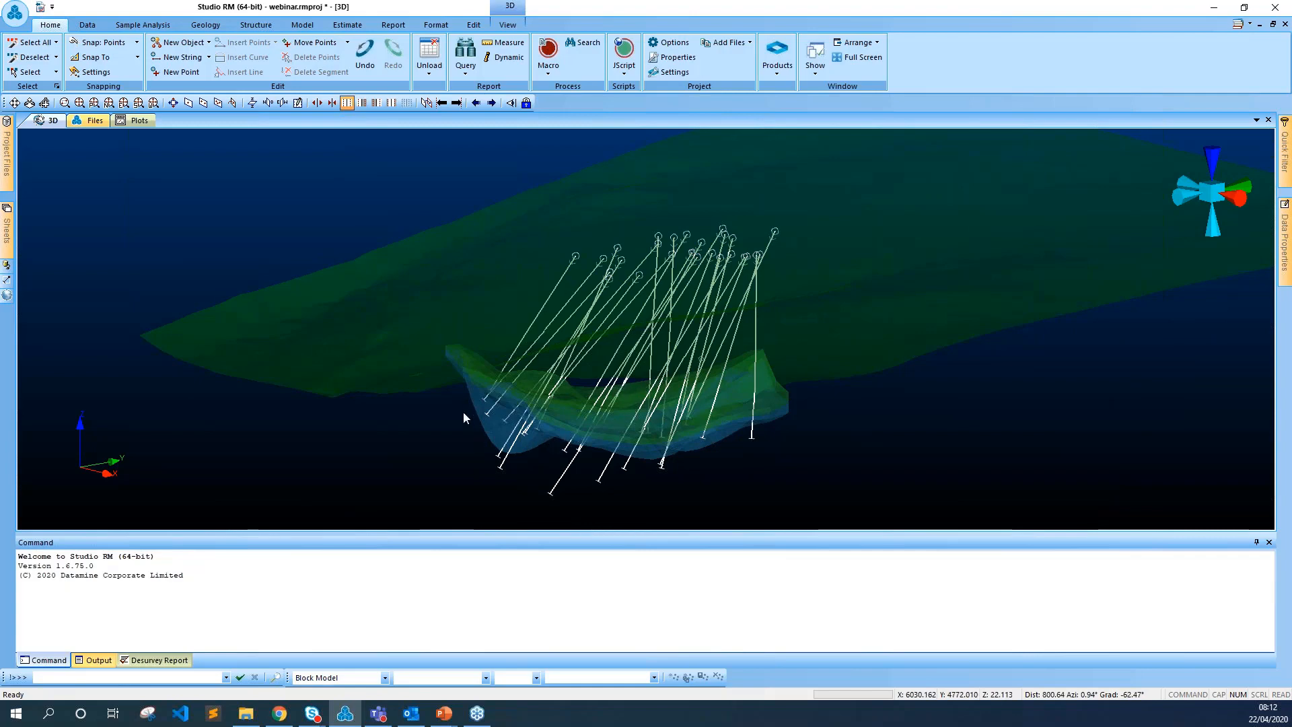
drag(940, 406, 776, 417)
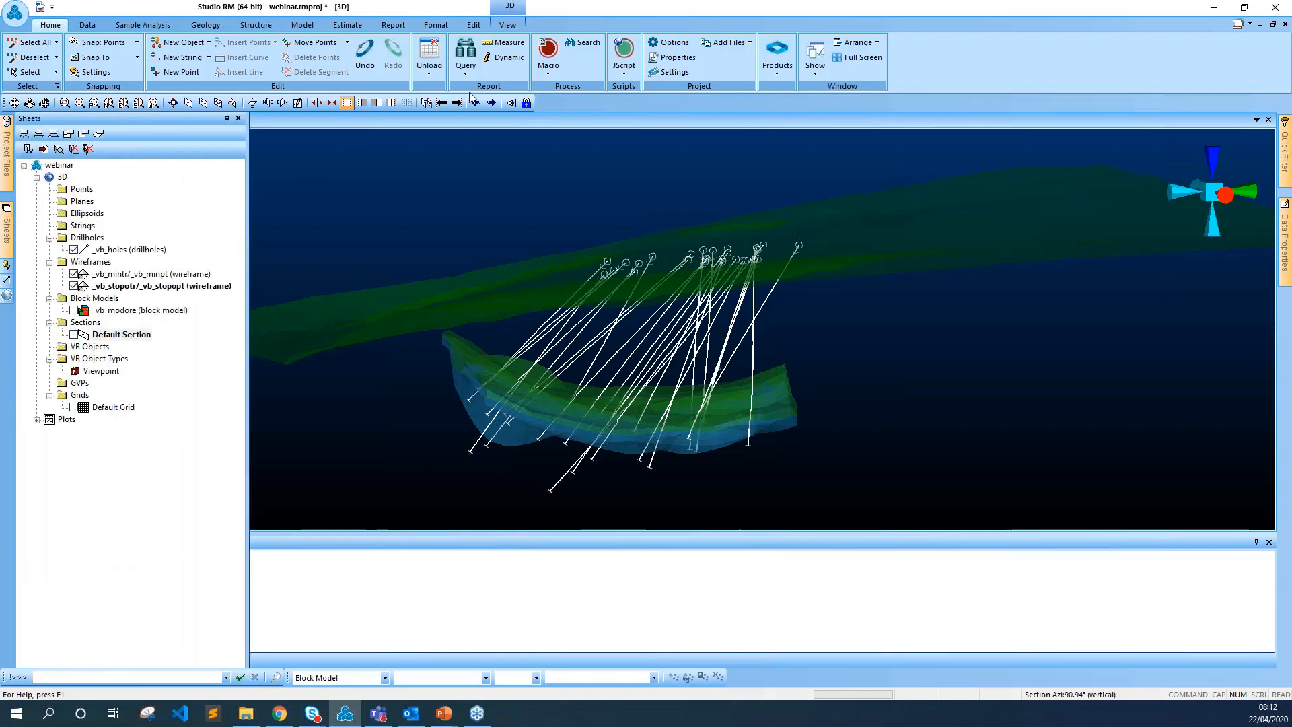
click(507, 25)
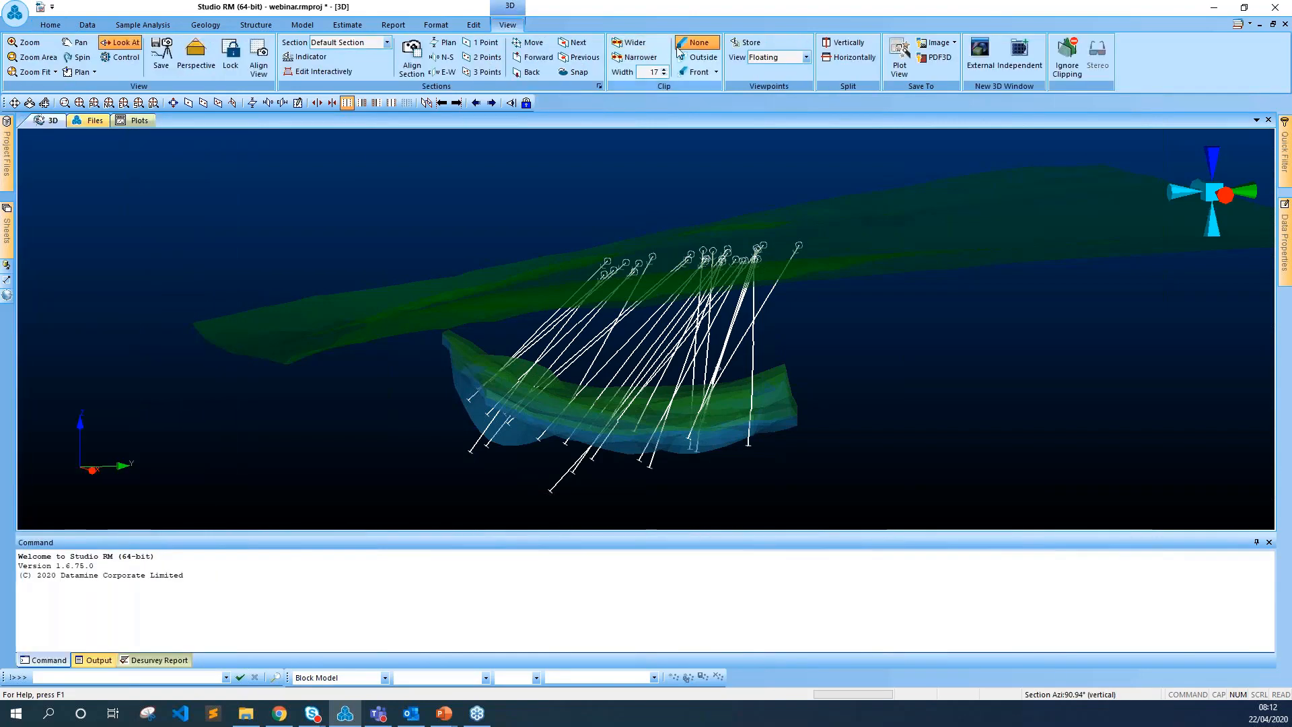
click(703, 59)
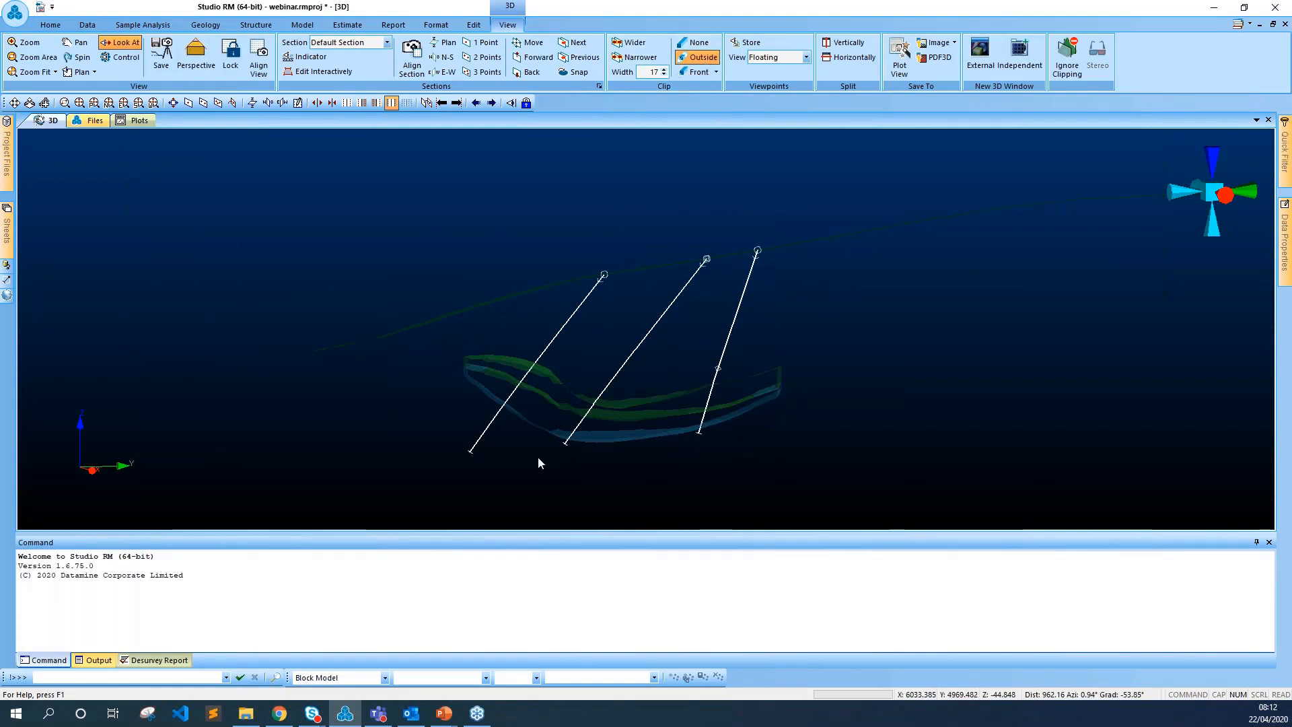
drag(943, 378, 903, 401)
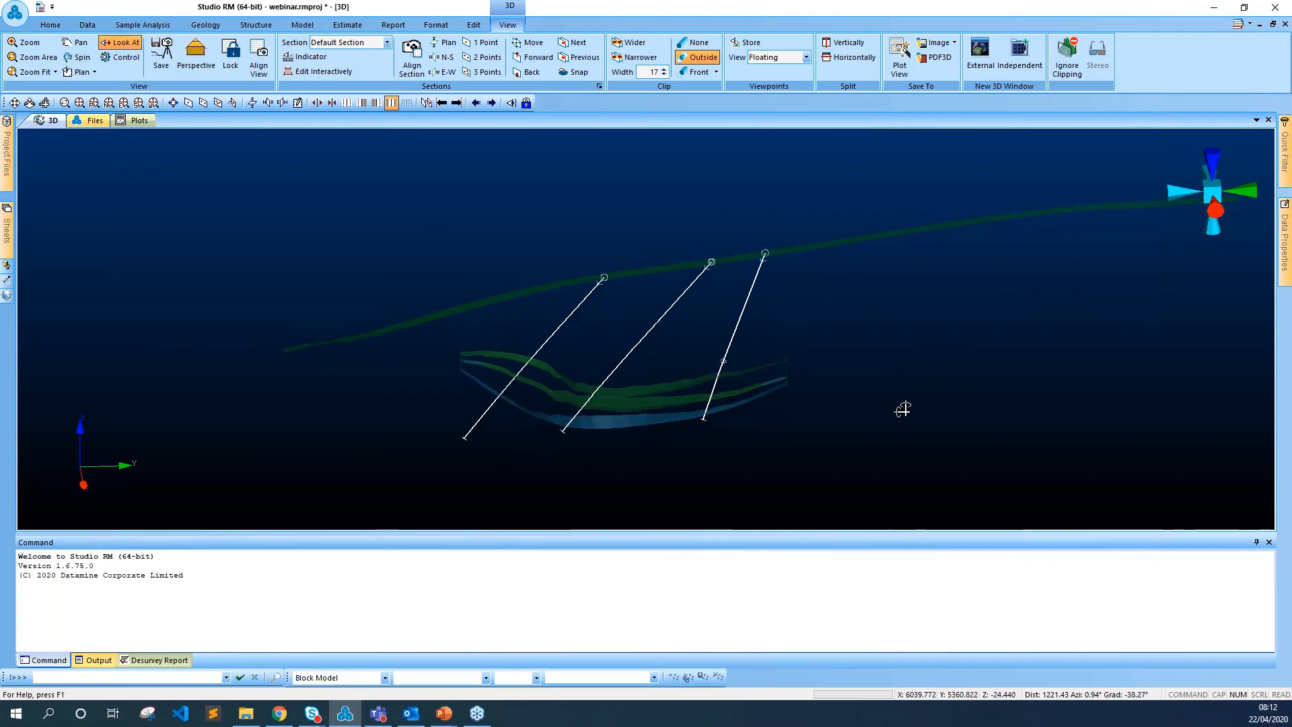
Step: Display the wireframes as slices along the section and frame the drillholes with the ore body outline
click(436, 27)
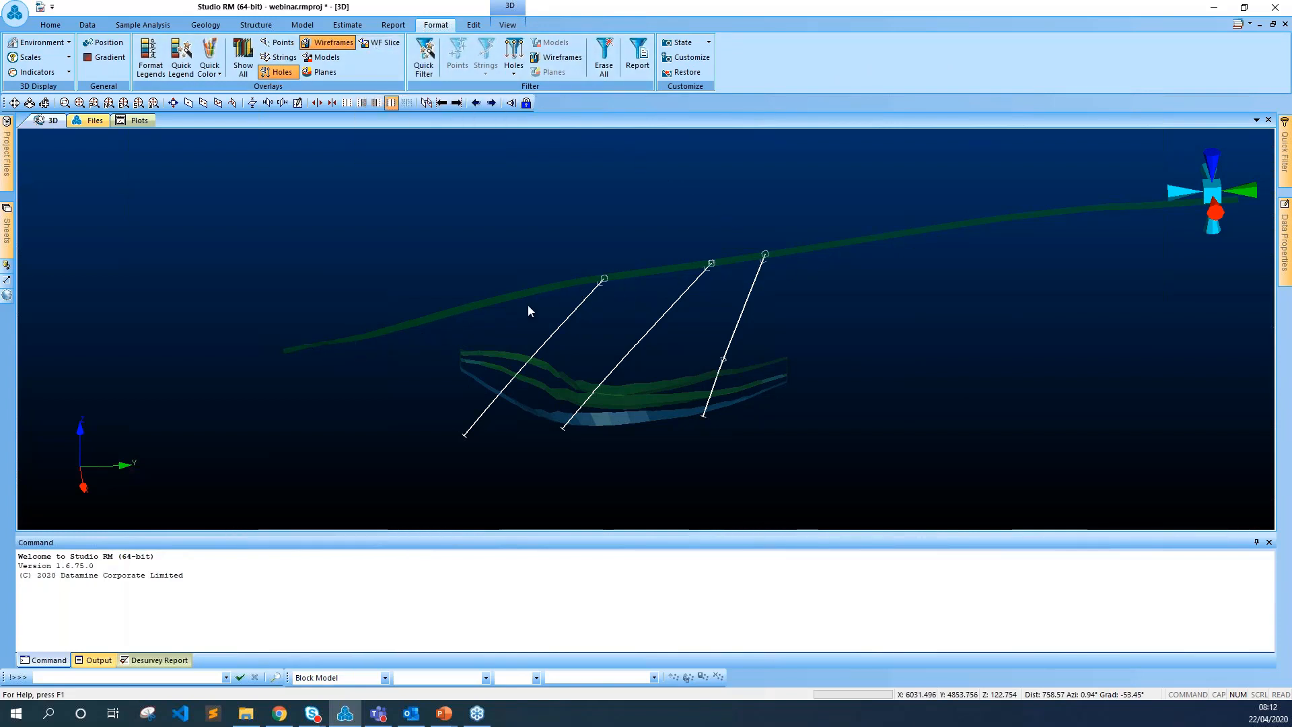
click(387, 48)
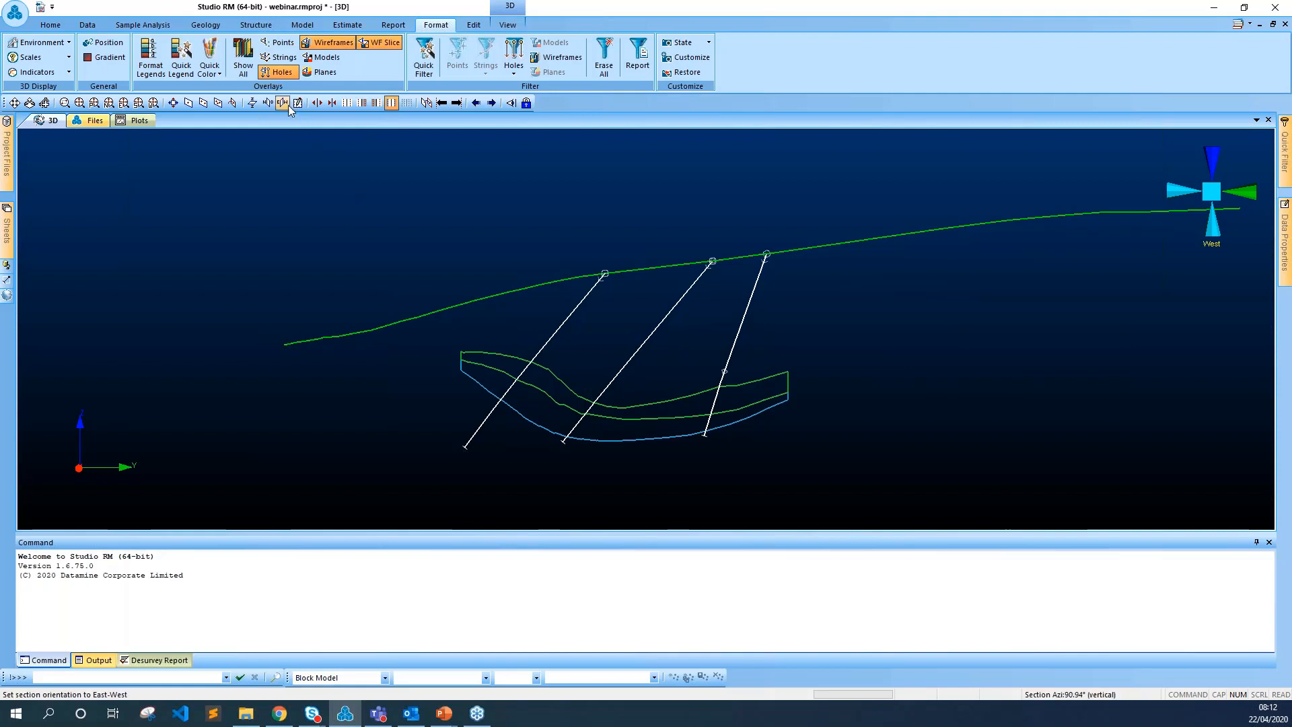
click(153, 104)
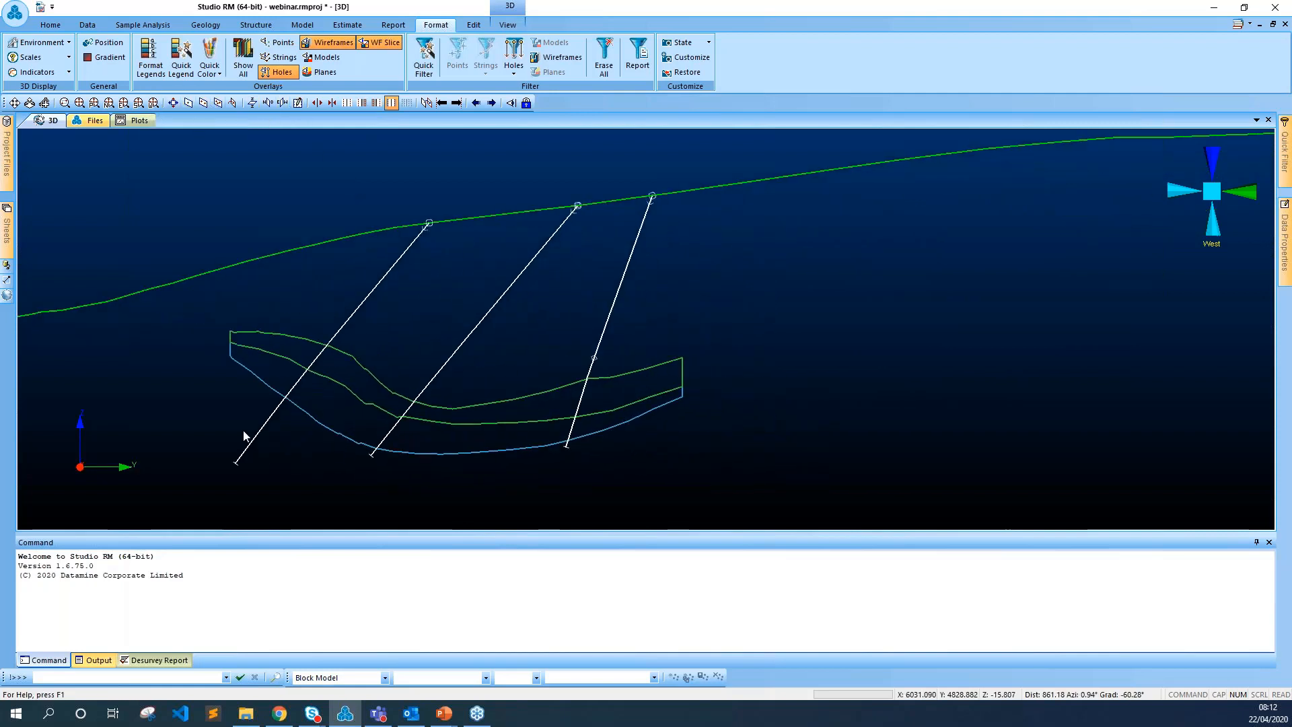
scroll(219, 423, up, 2)
scroll(641, 451, down, 1)
middle_drag(703, 414, 779, 406)
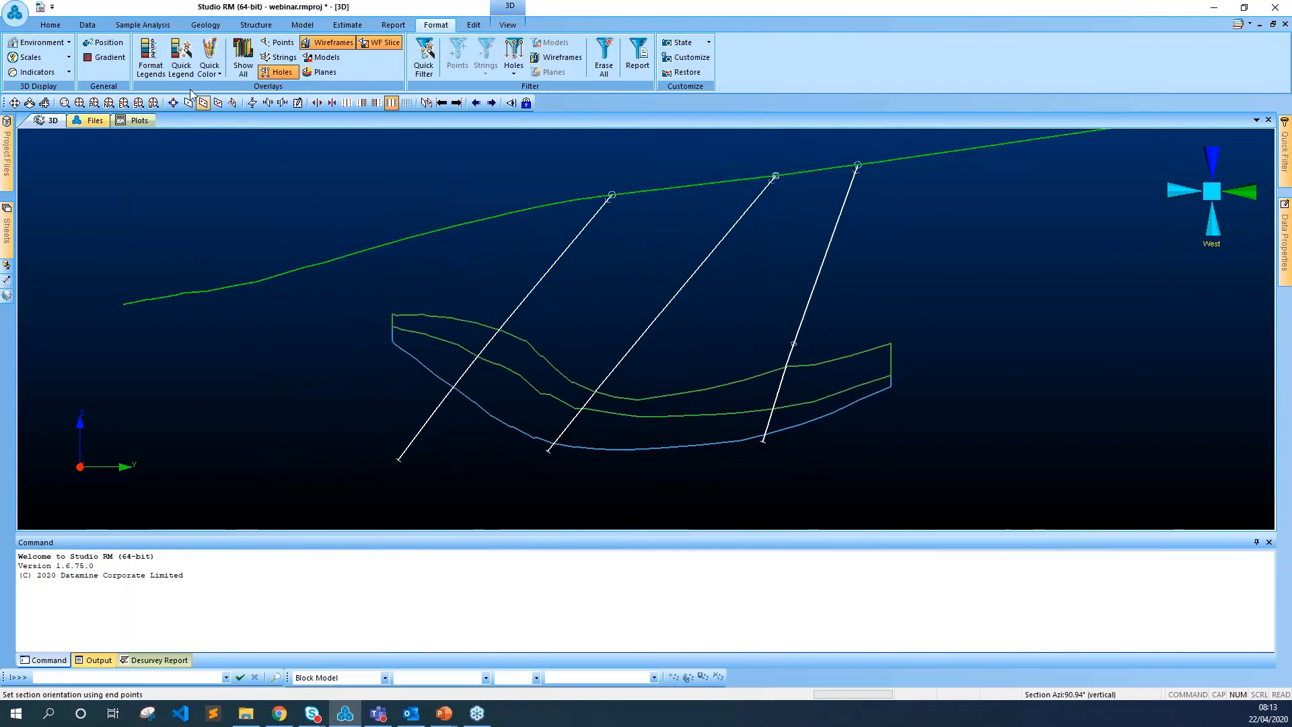
Step: Open the Drillhole Planner for planning holes on the current section
click(141, 27)
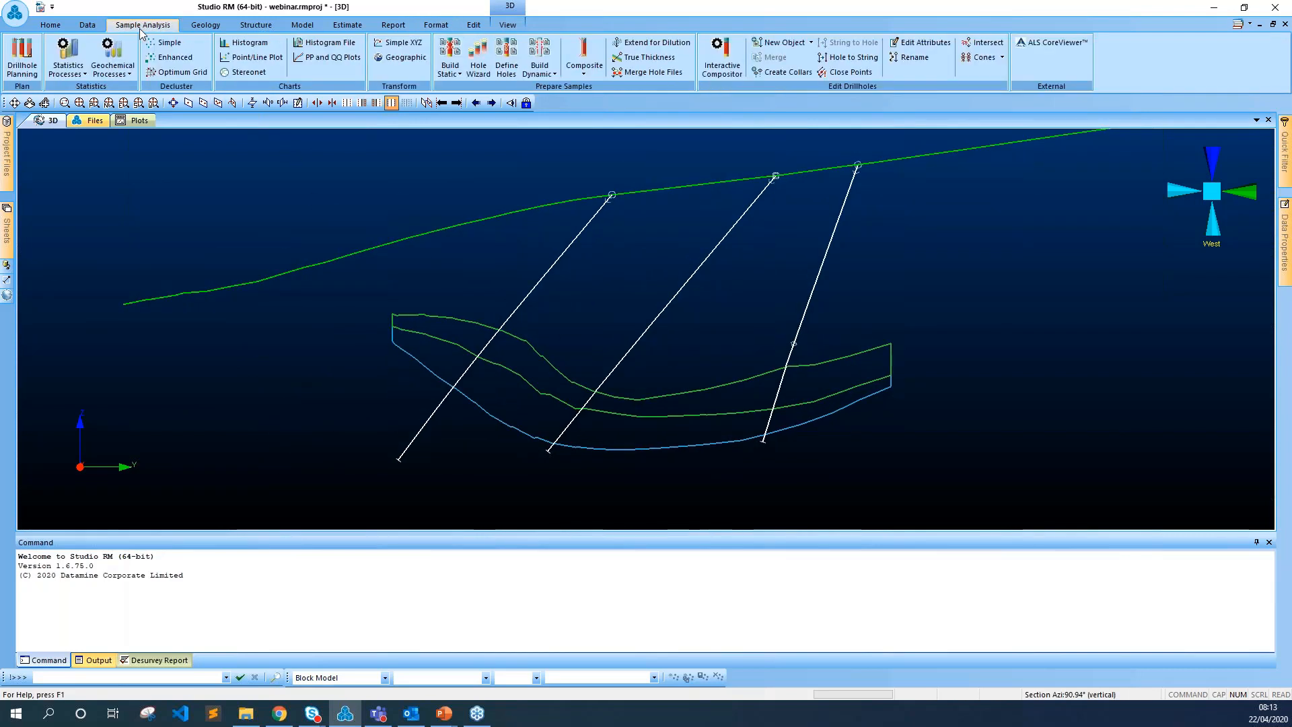
click(22, 59)
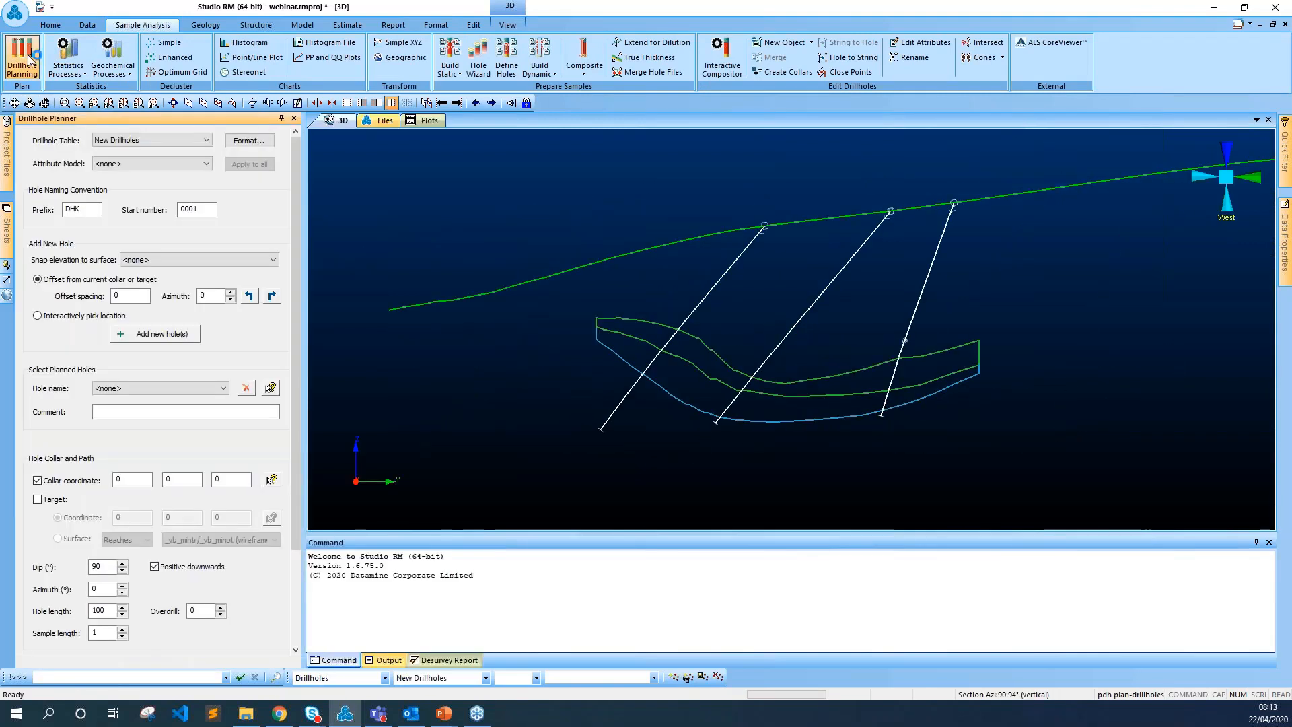
scroll(1184, 315, up, 1)
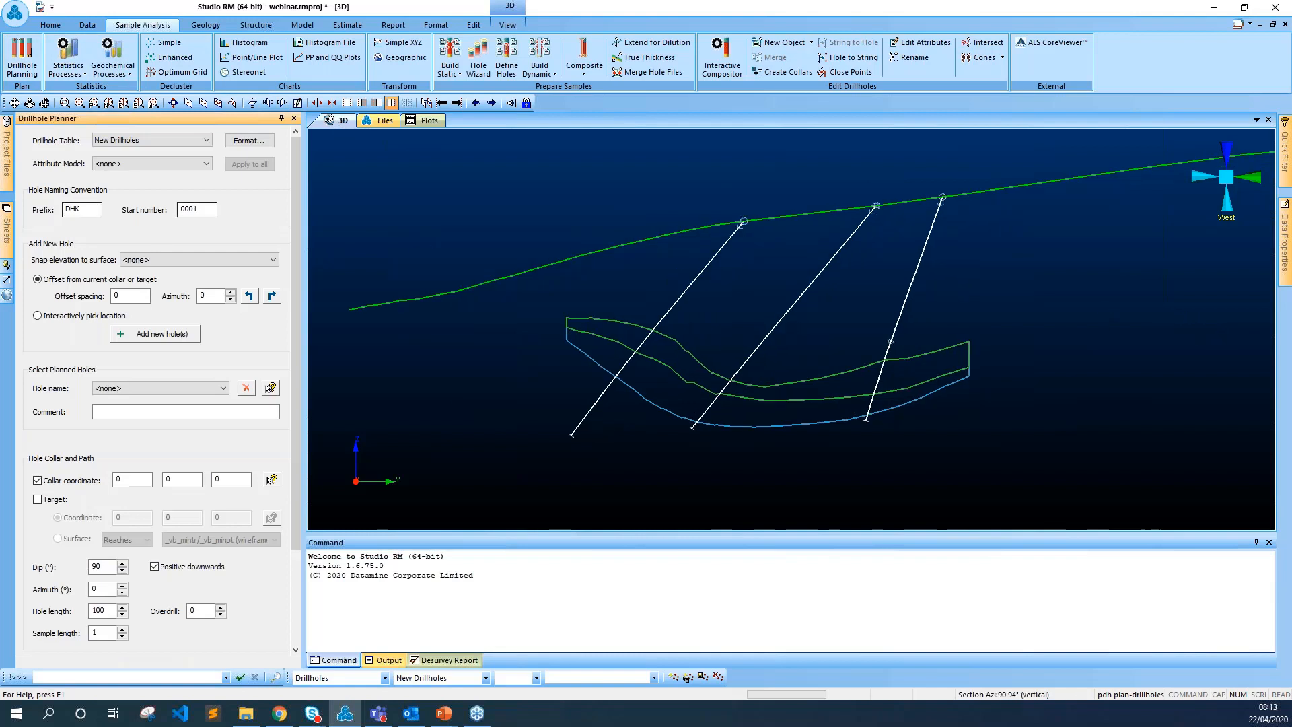
drag(648, 269, 947, 303)
click(1048, 269)
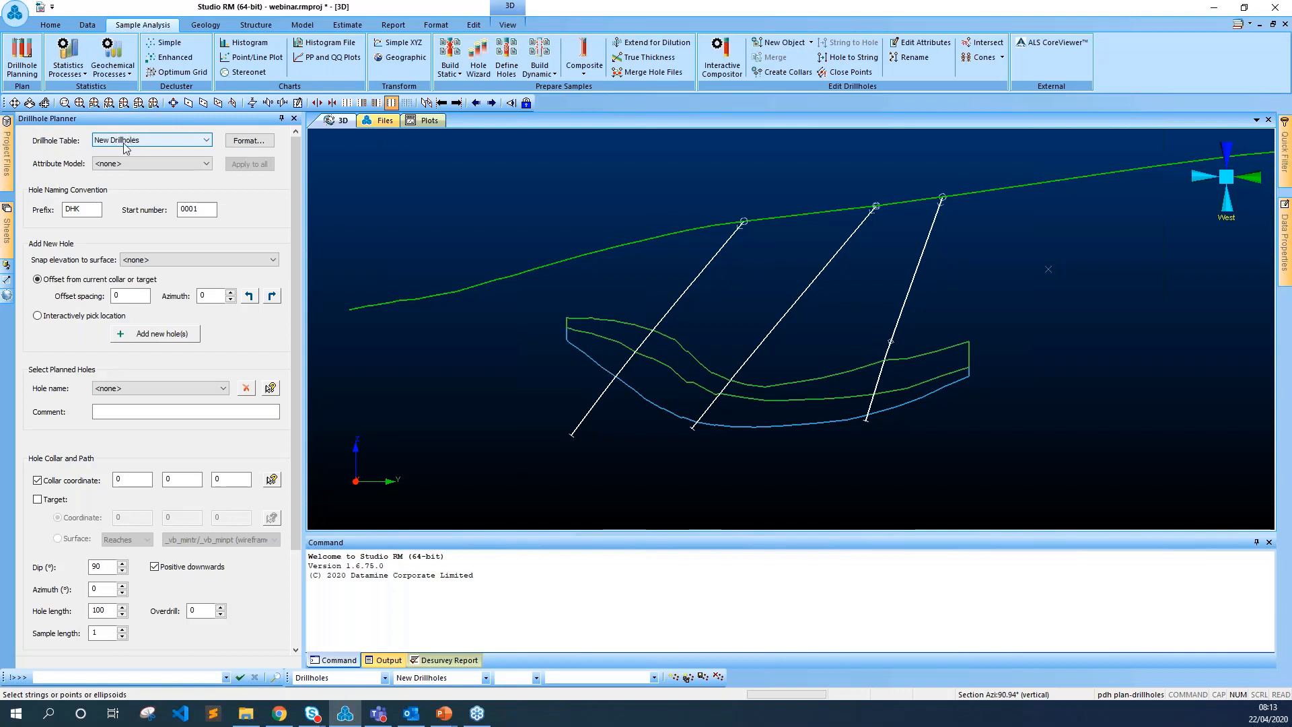
Step: Set the planner's drillhole table to _vb_holes (drillholes)
click(206, 141)
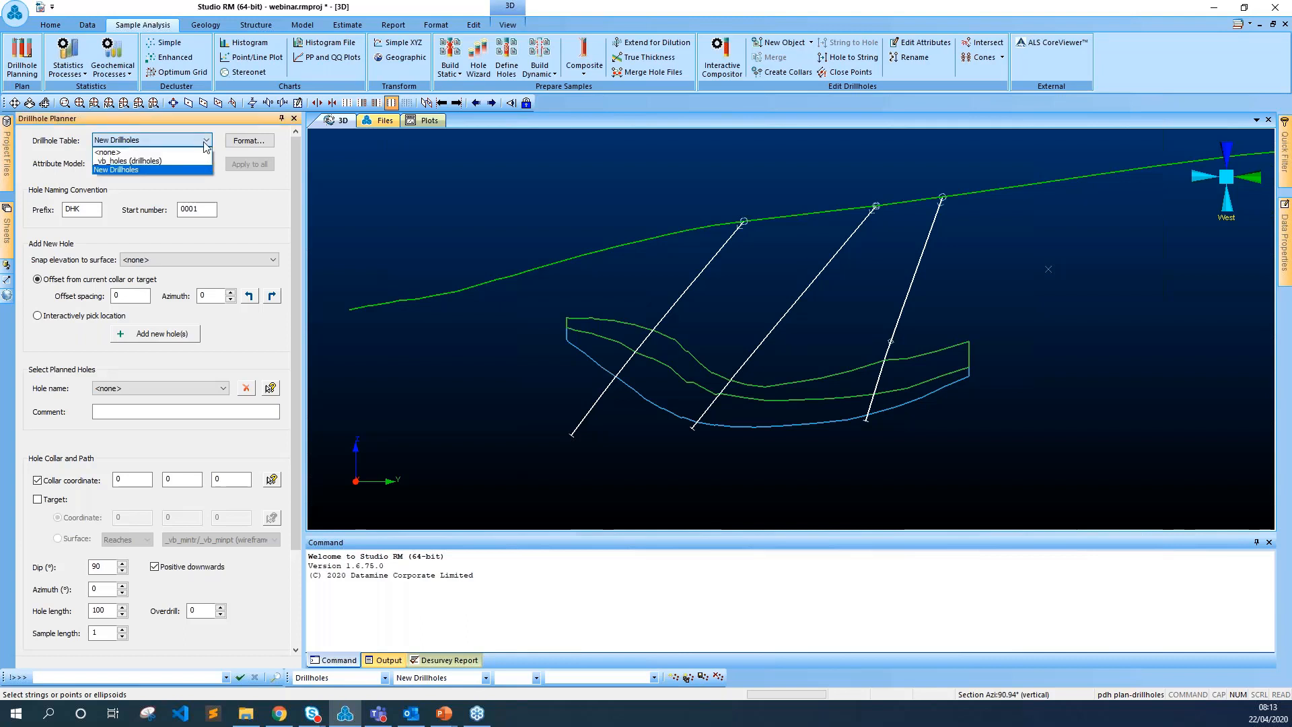
click(167, 164)
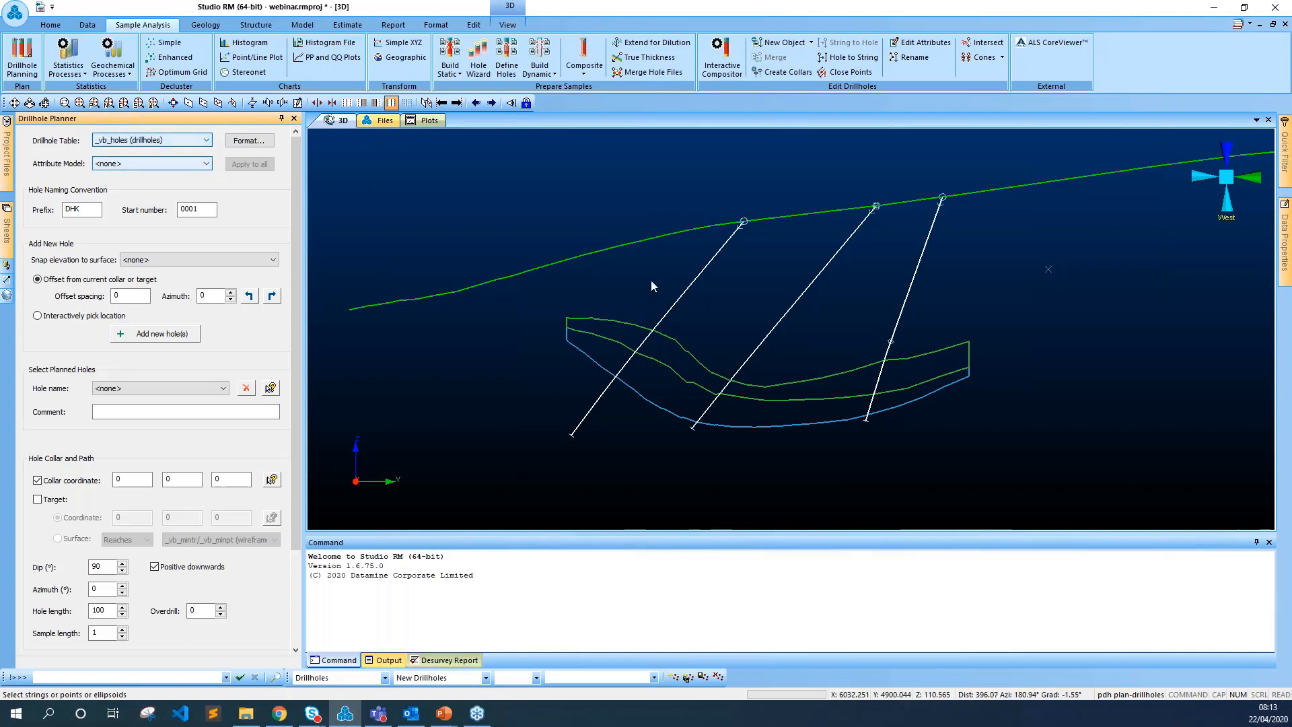
click(1046, 301)
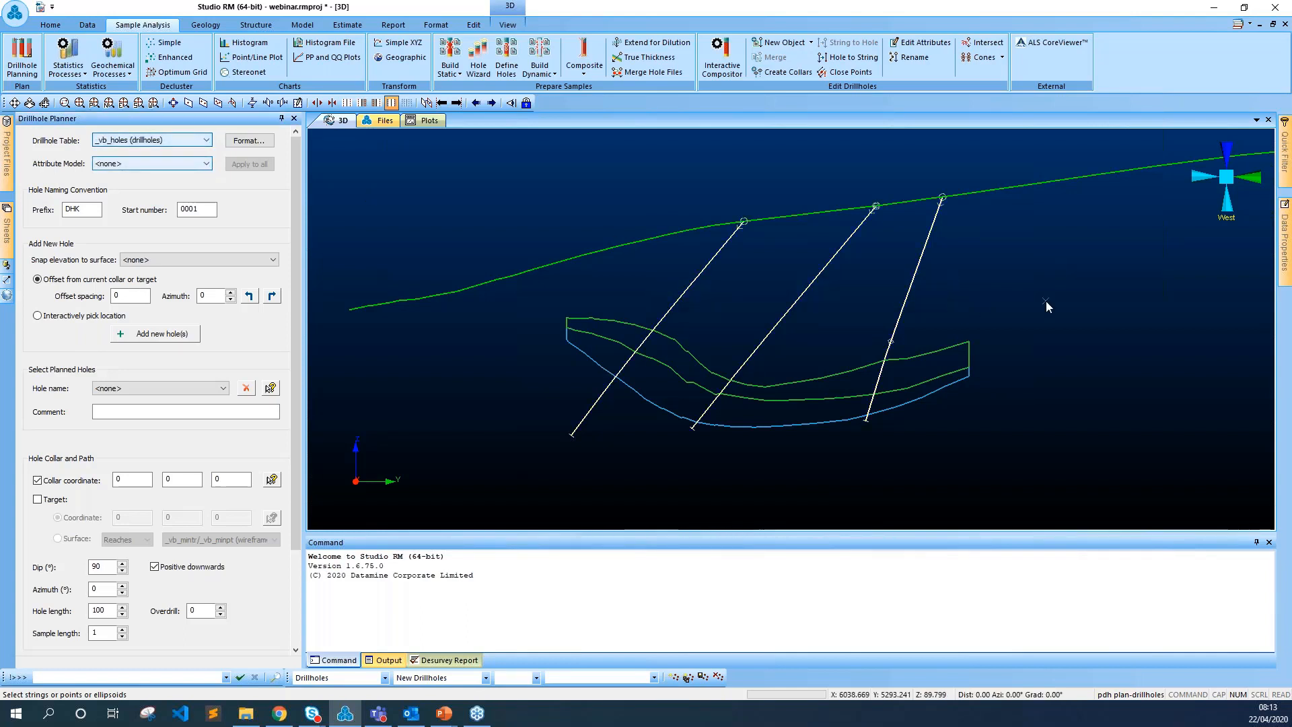
Step: Examine the line, color legend and symbol formatting options of the _vb_holes drillholes, discarding any changes
click(255, 144)
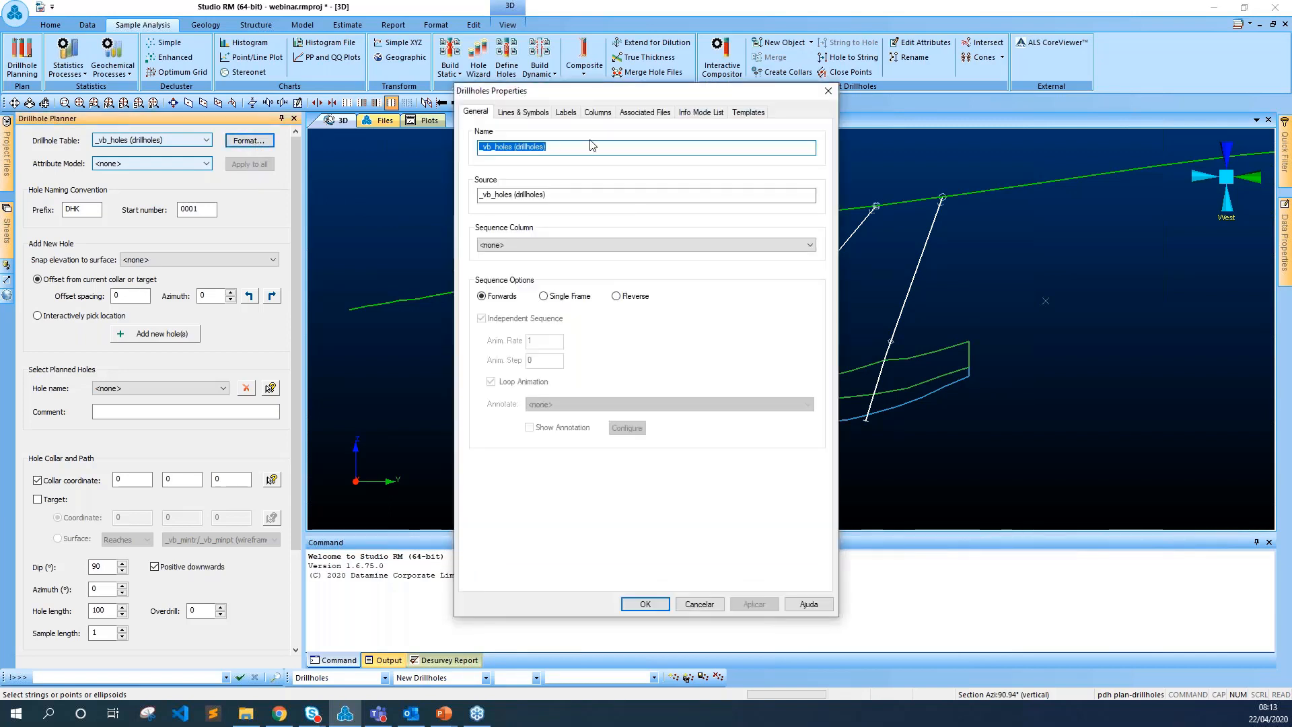
click(525, 112)
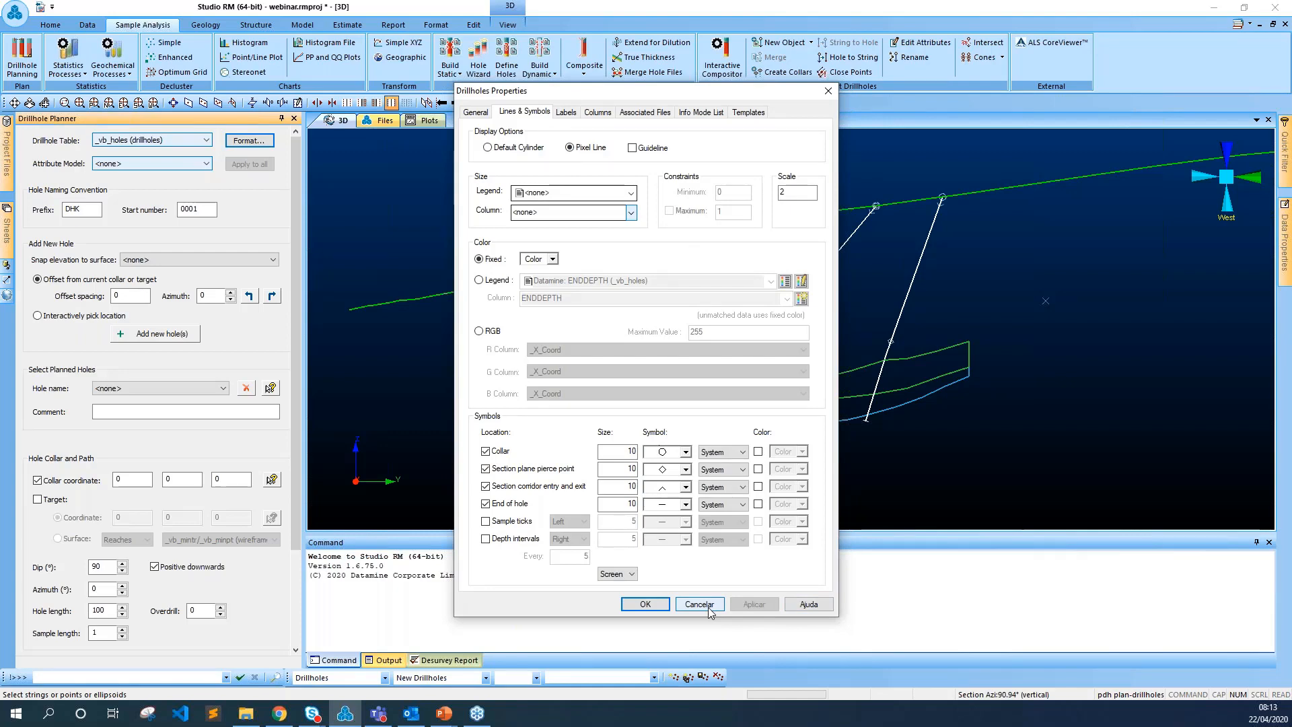
click(480, 281)
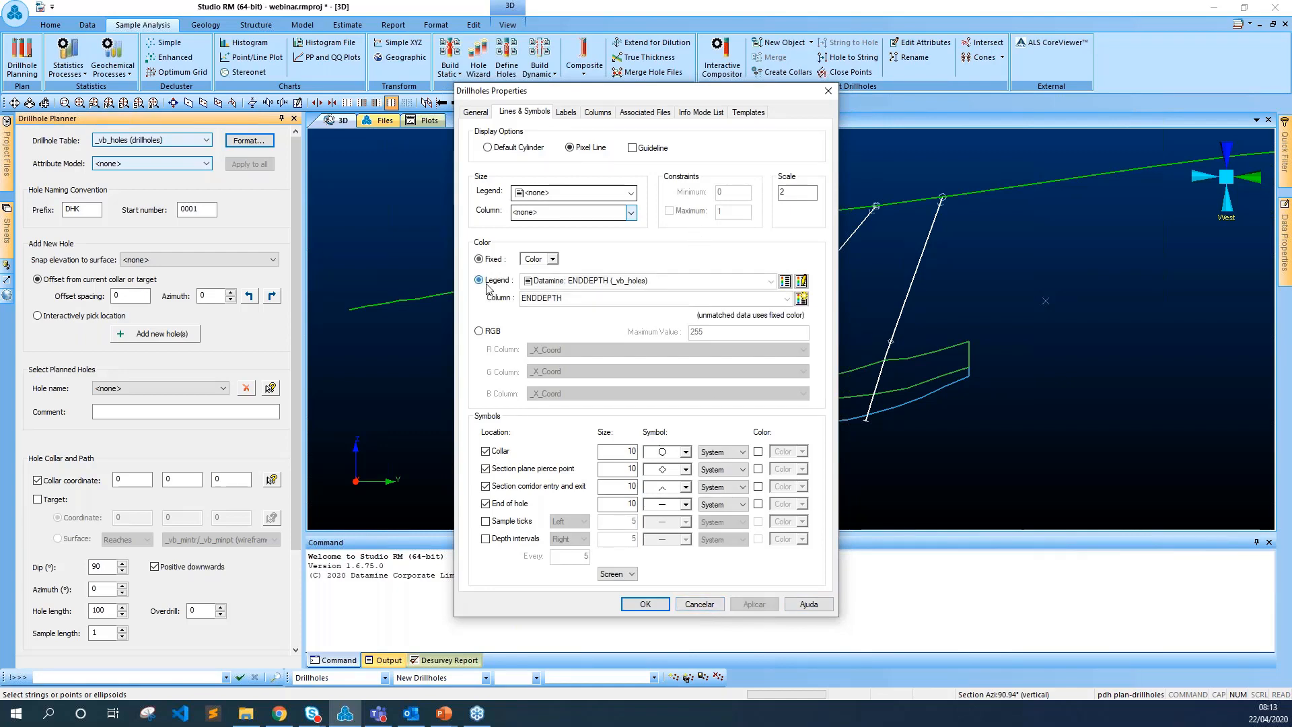
click(771, 281)
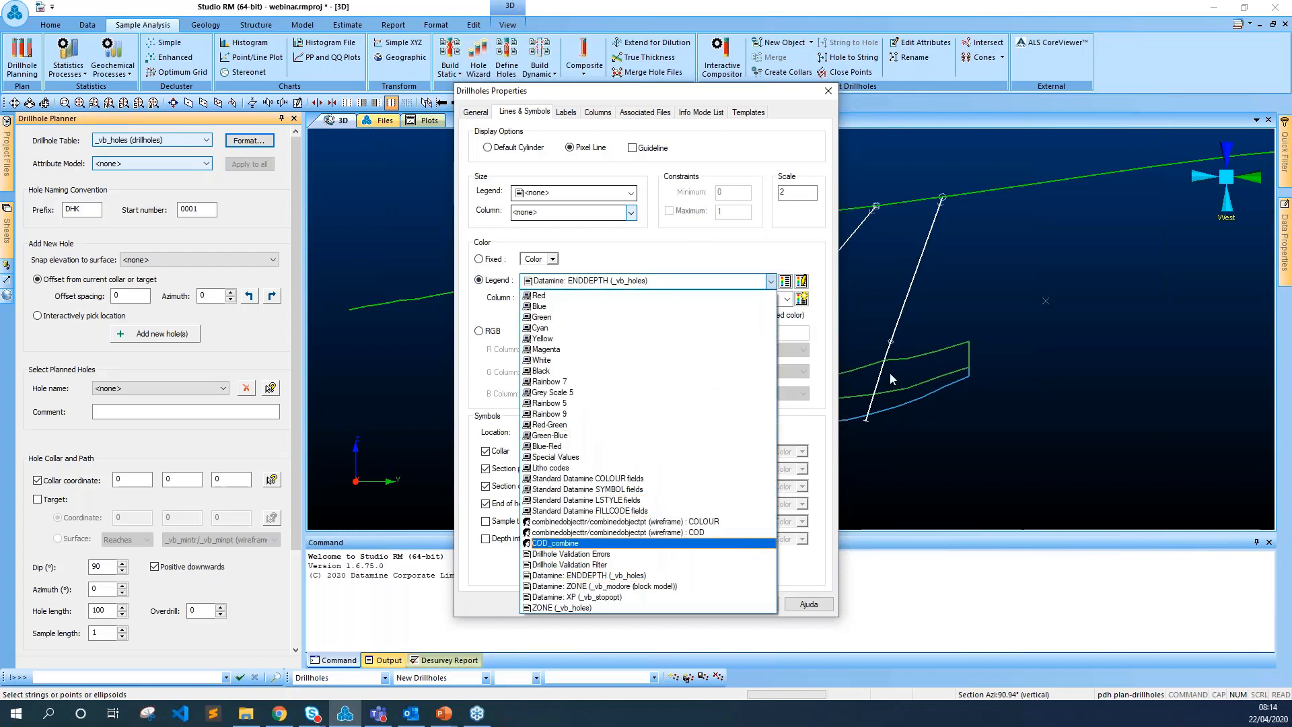
click(734, 256)
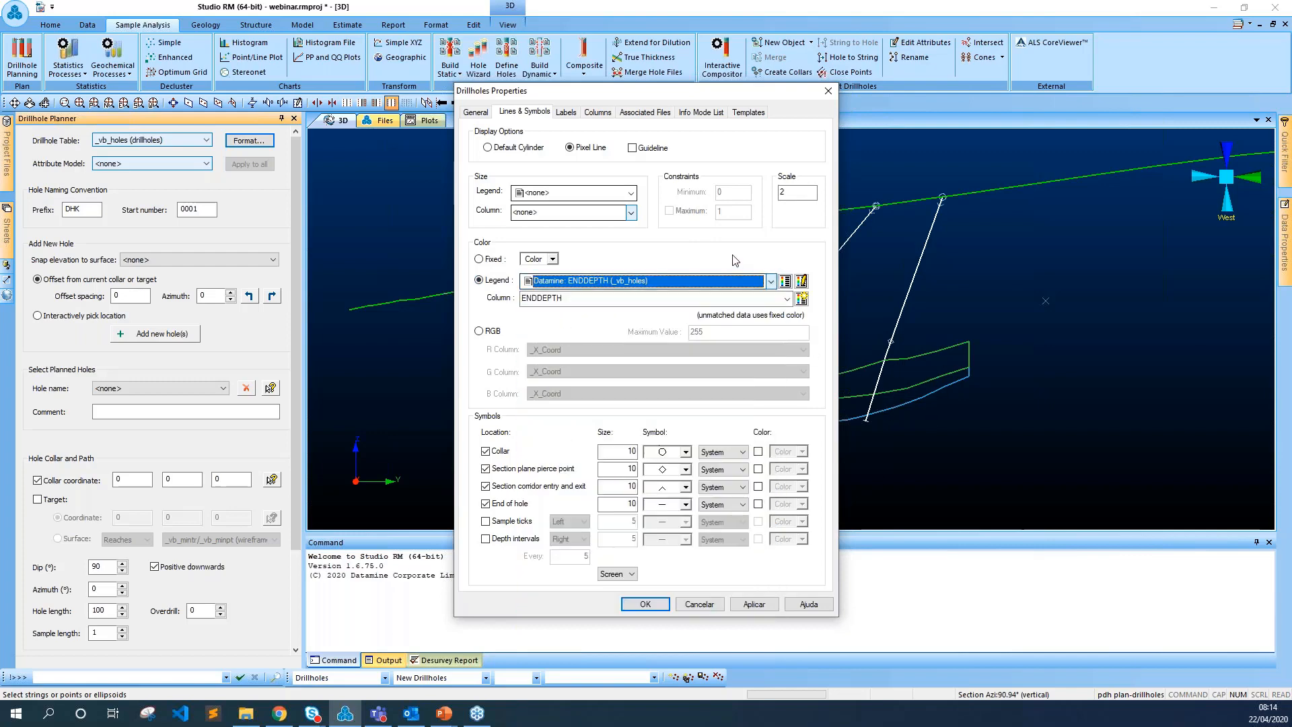
click(479, 259)
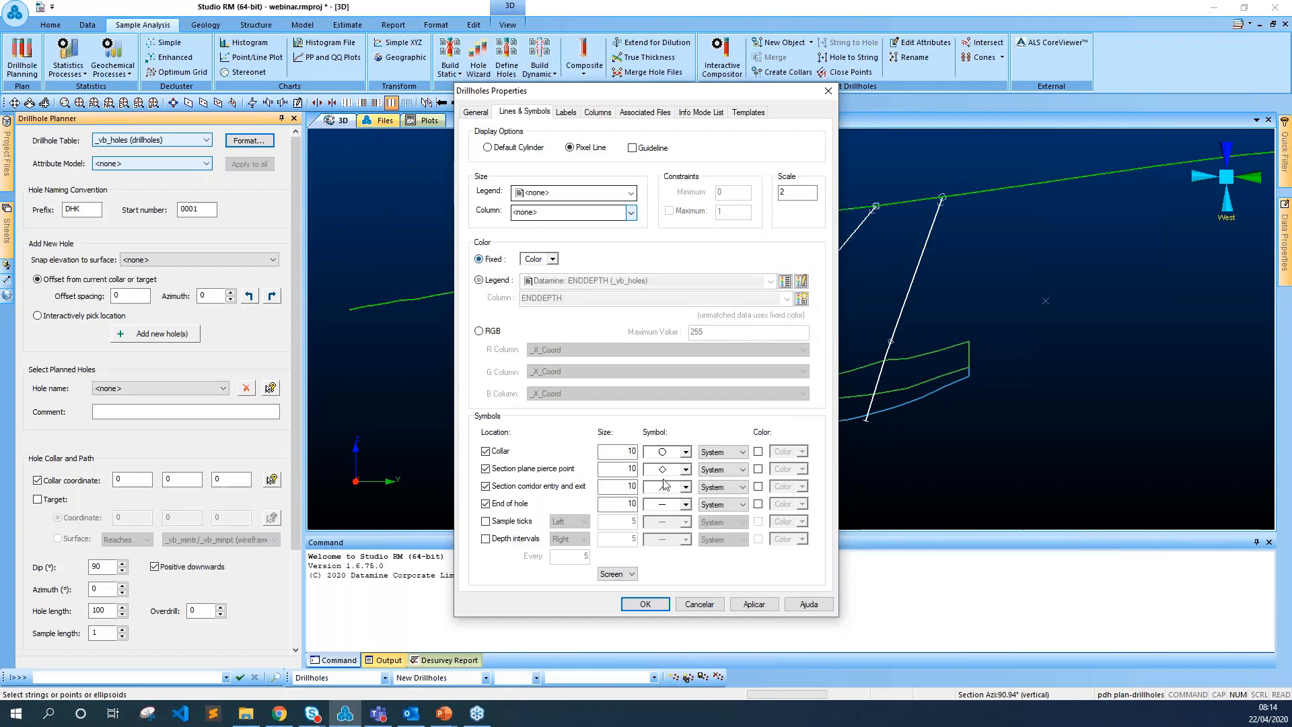
click(699, 605)
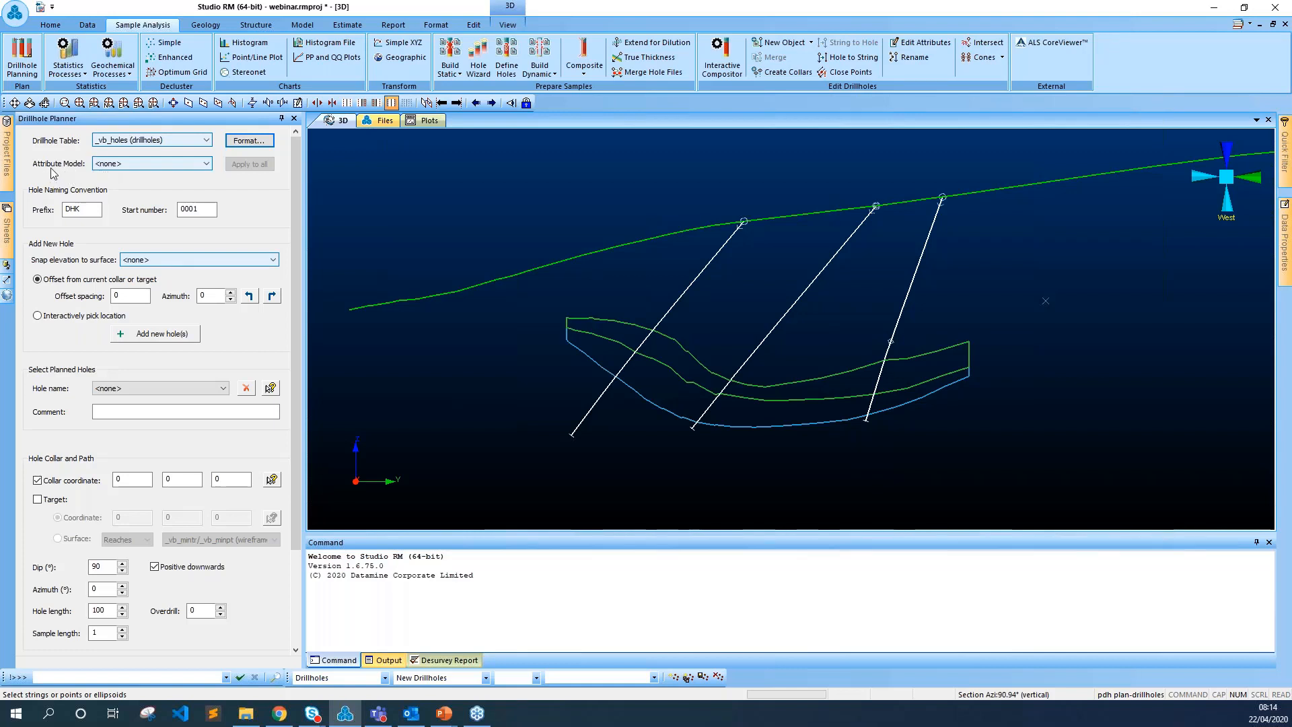
Step: Review the available attribute models and the remaining hole path and deviation settings of the Drillhole Planner
click(103, 169)
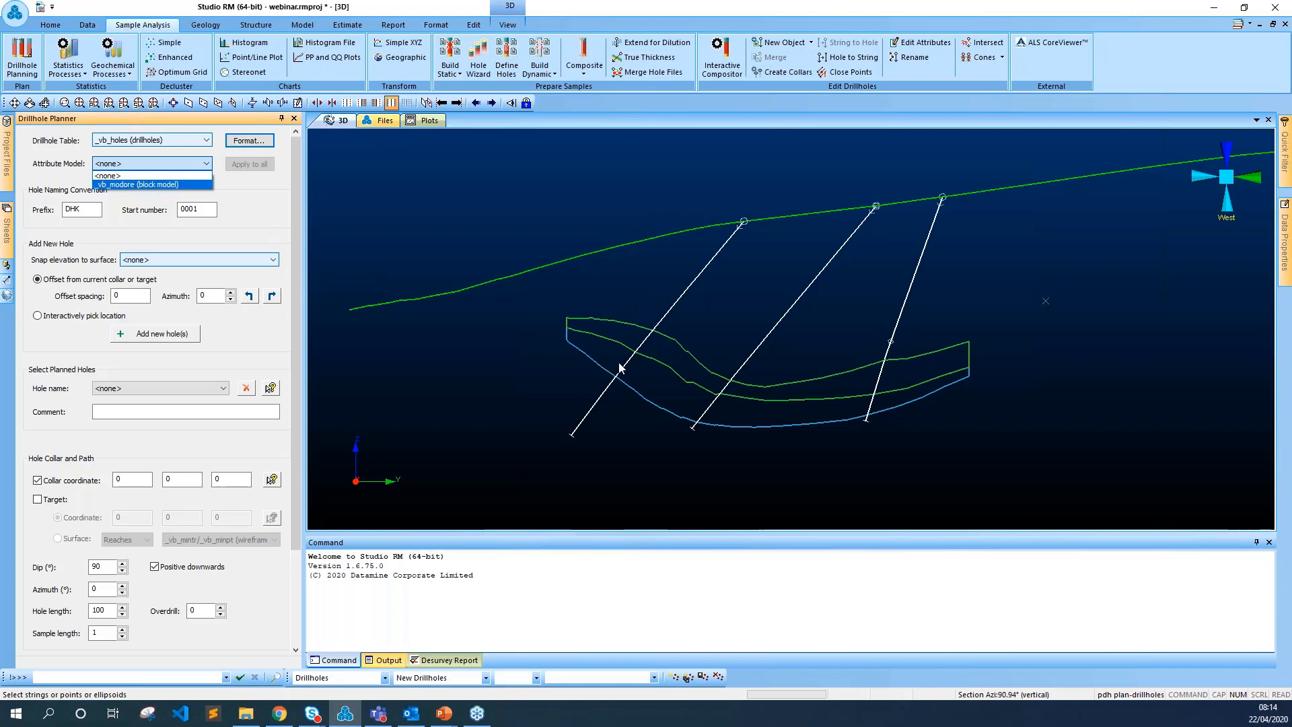
click(239, 188)
drag(298, 184, 312, 290)
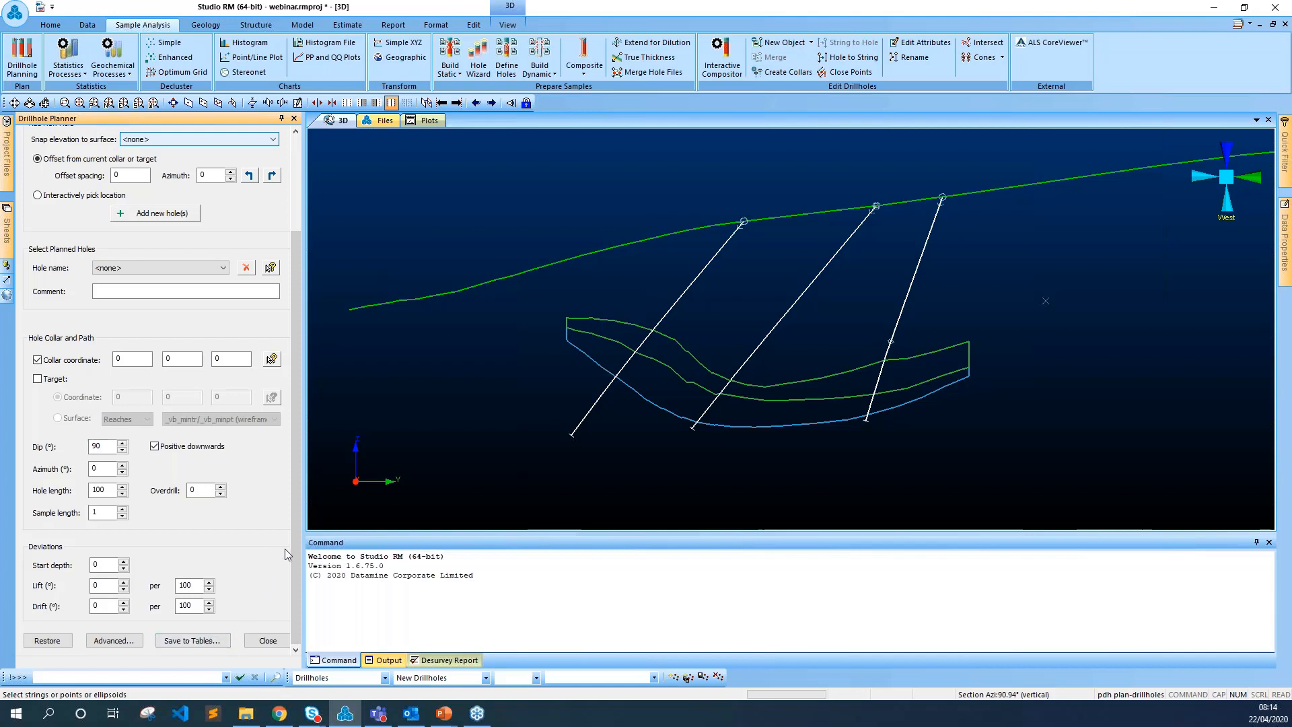
scroll(294, 532, up, 3)
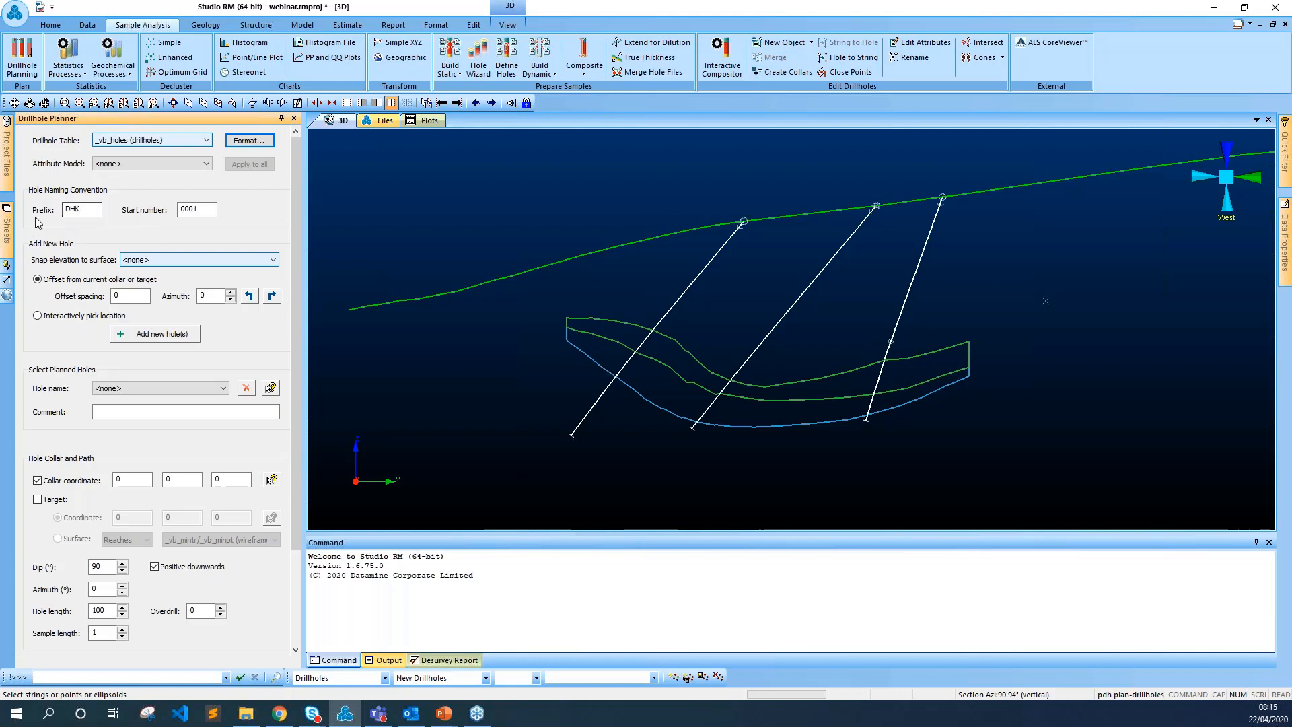
Step: Examine the prefix and start number fields of the hole naming convention
click(87, 211)
drag(87, 210, 62, 211)
click(87, 208)
drag(79, 209, 62, 209)
click(88, 213)
drag(206, 209, 89, 231)
click(204, 210)
click(90, 209)
double_click(89, 209)
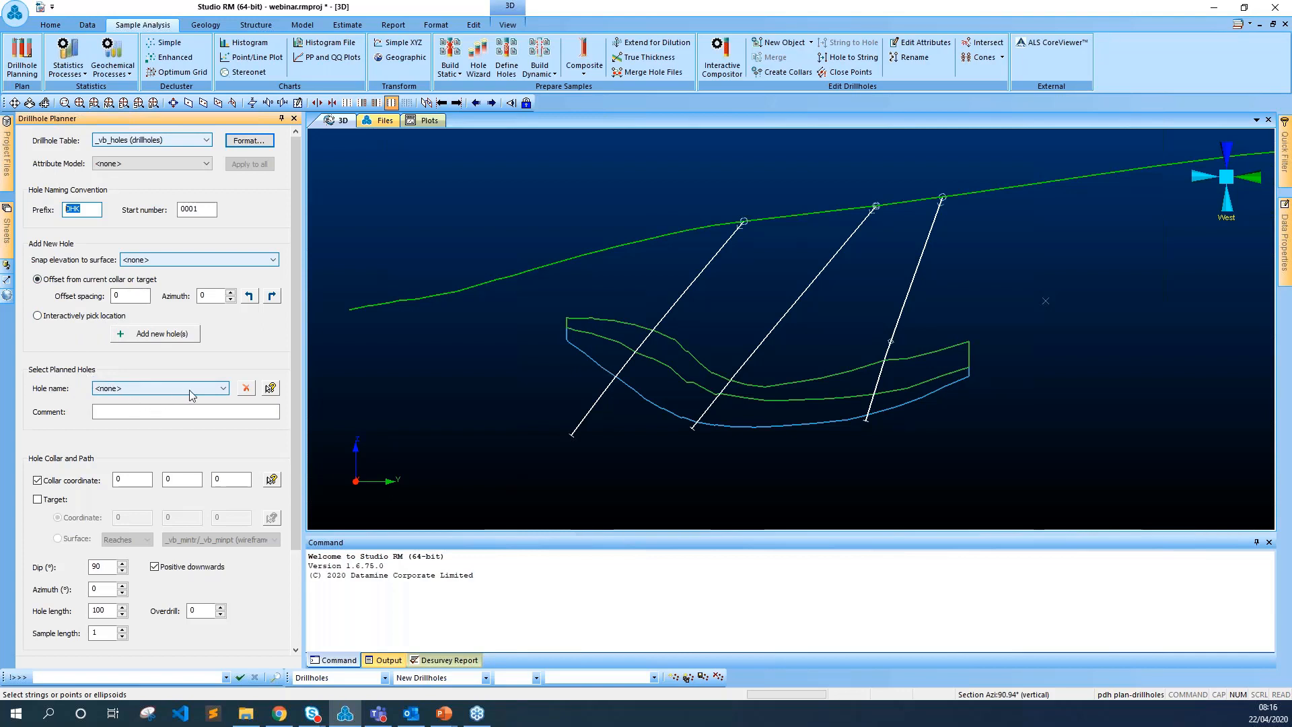
Step: Look over the hole name list, then pick drillhole VB2737 in the section view as the selected planned hole
click(206, 390)
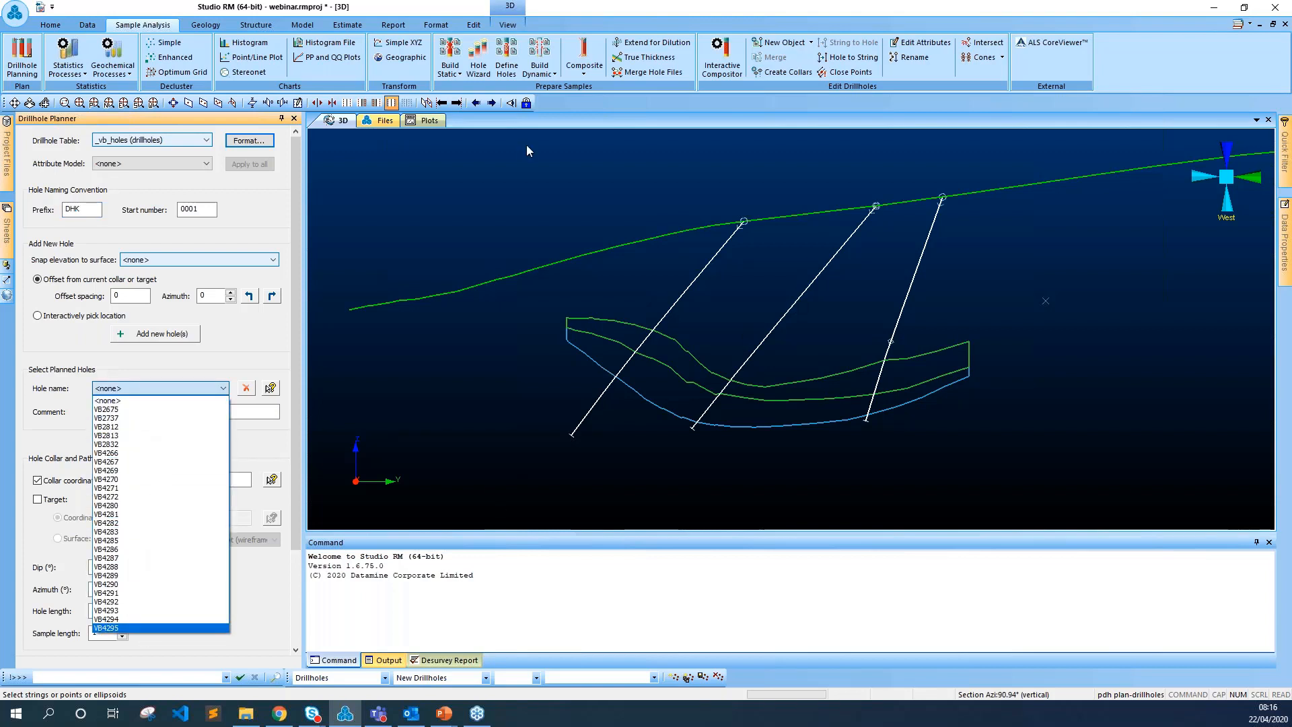
click(211, 365)
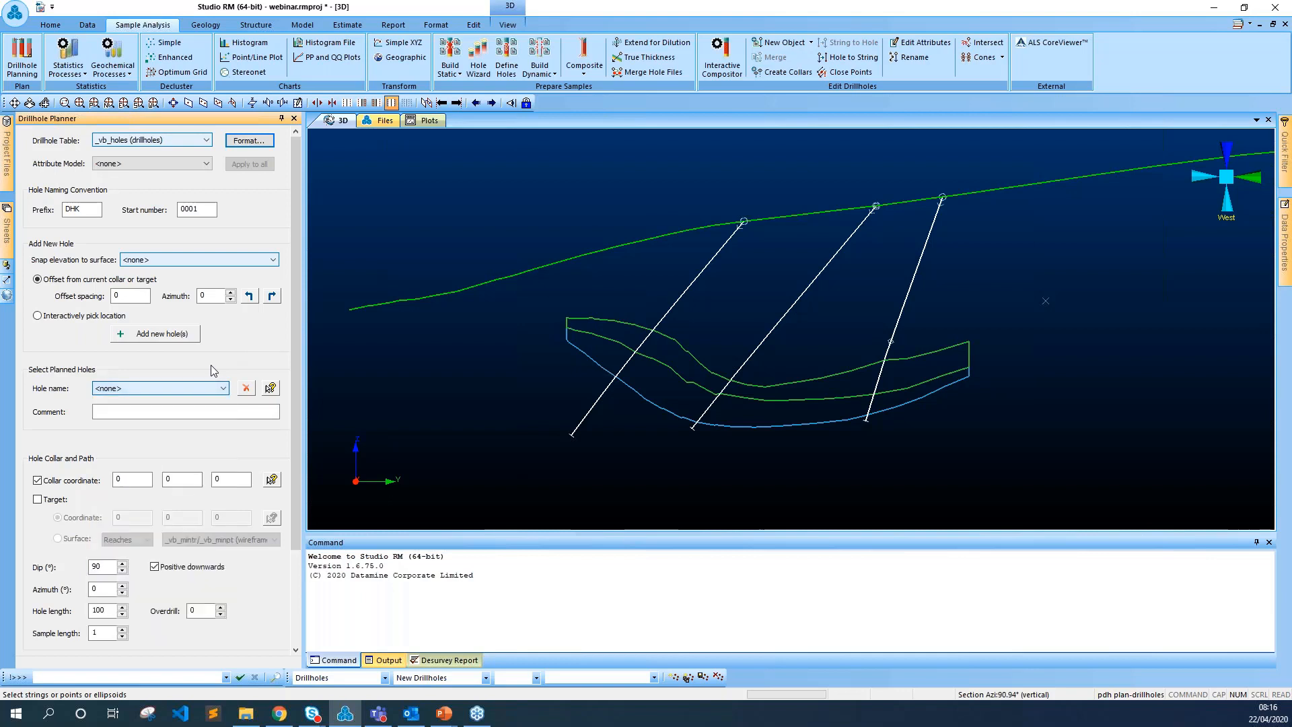
click(221, 389)
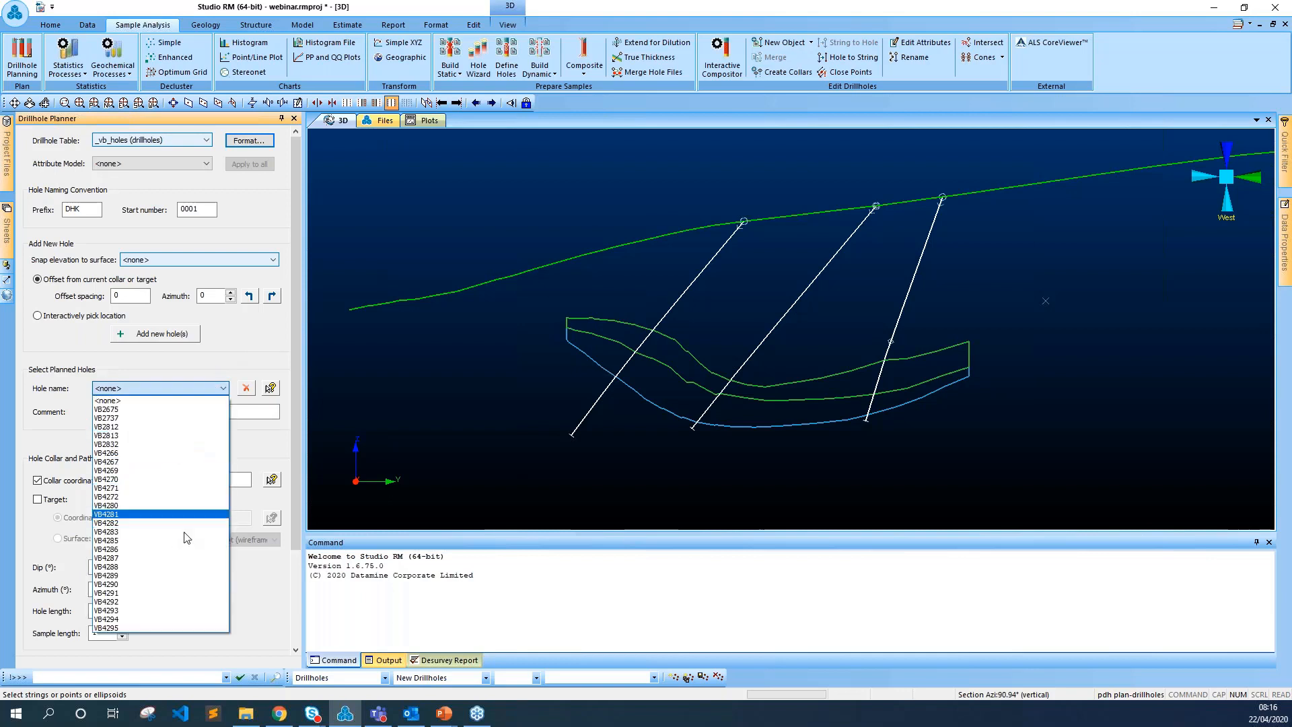
click(221, 390)
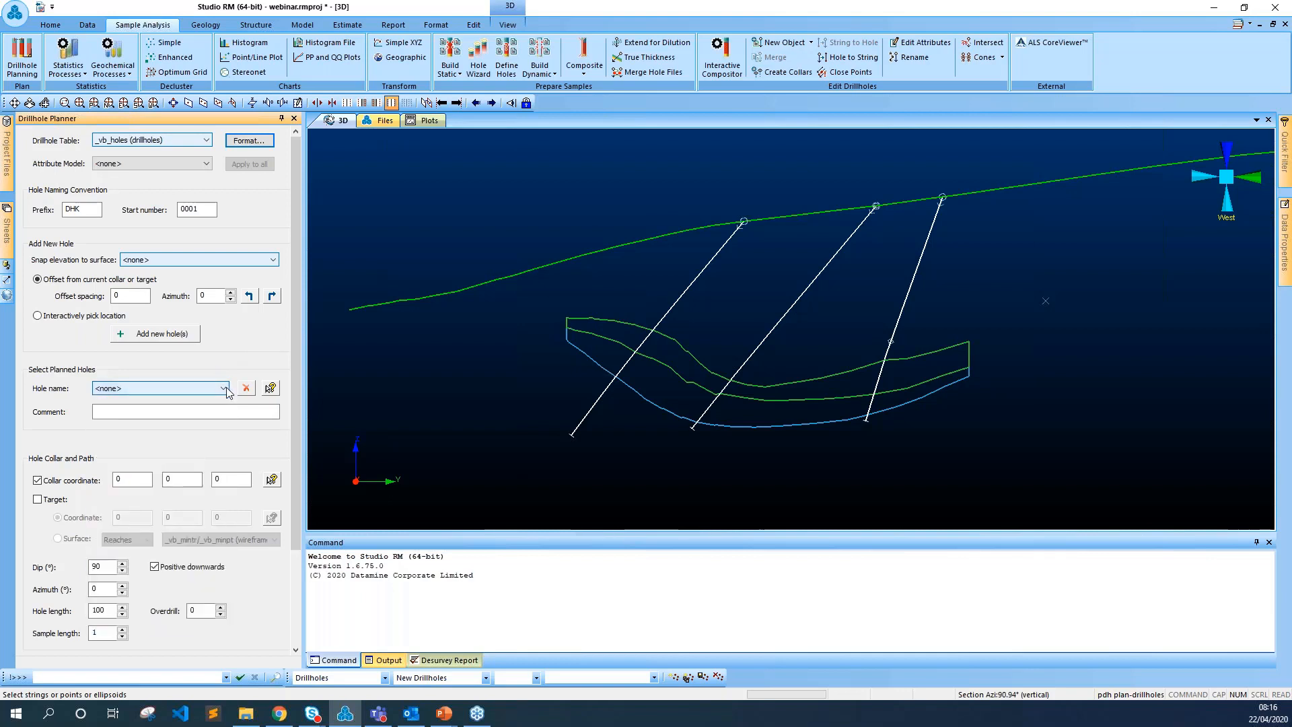
click(272, 389)
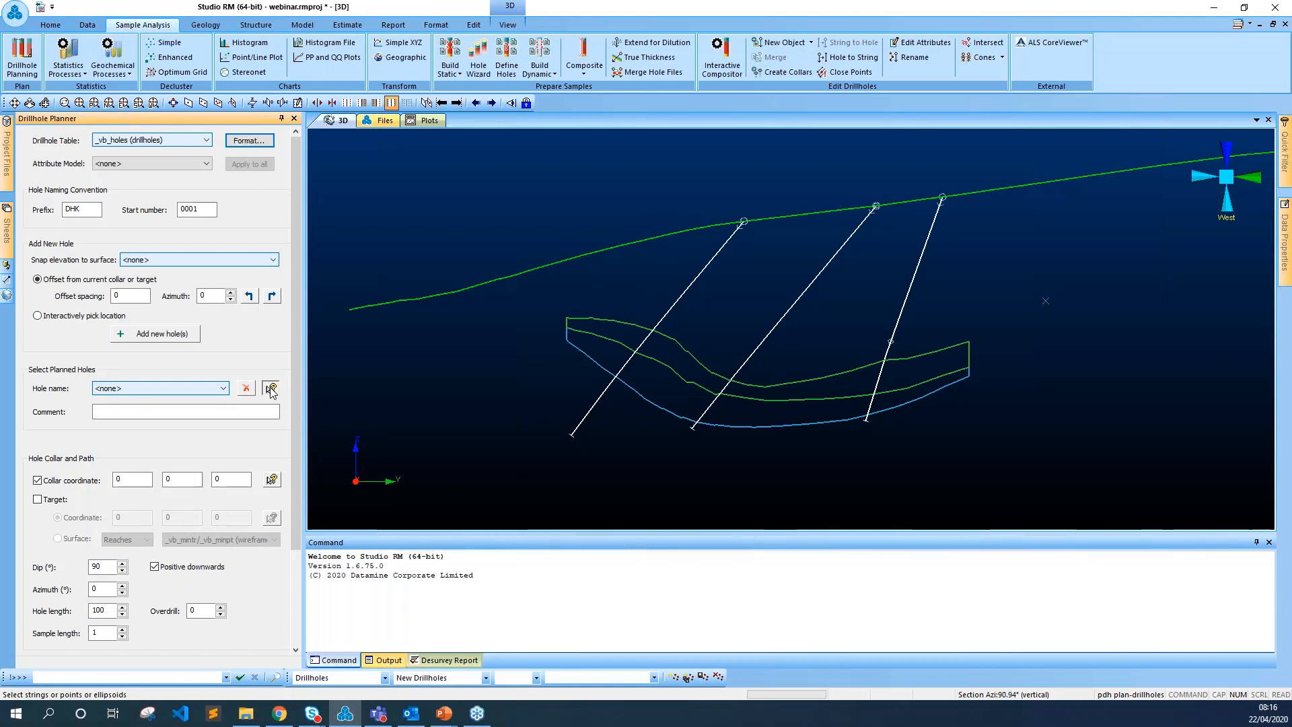
click(696, 284)
click(695, 284)
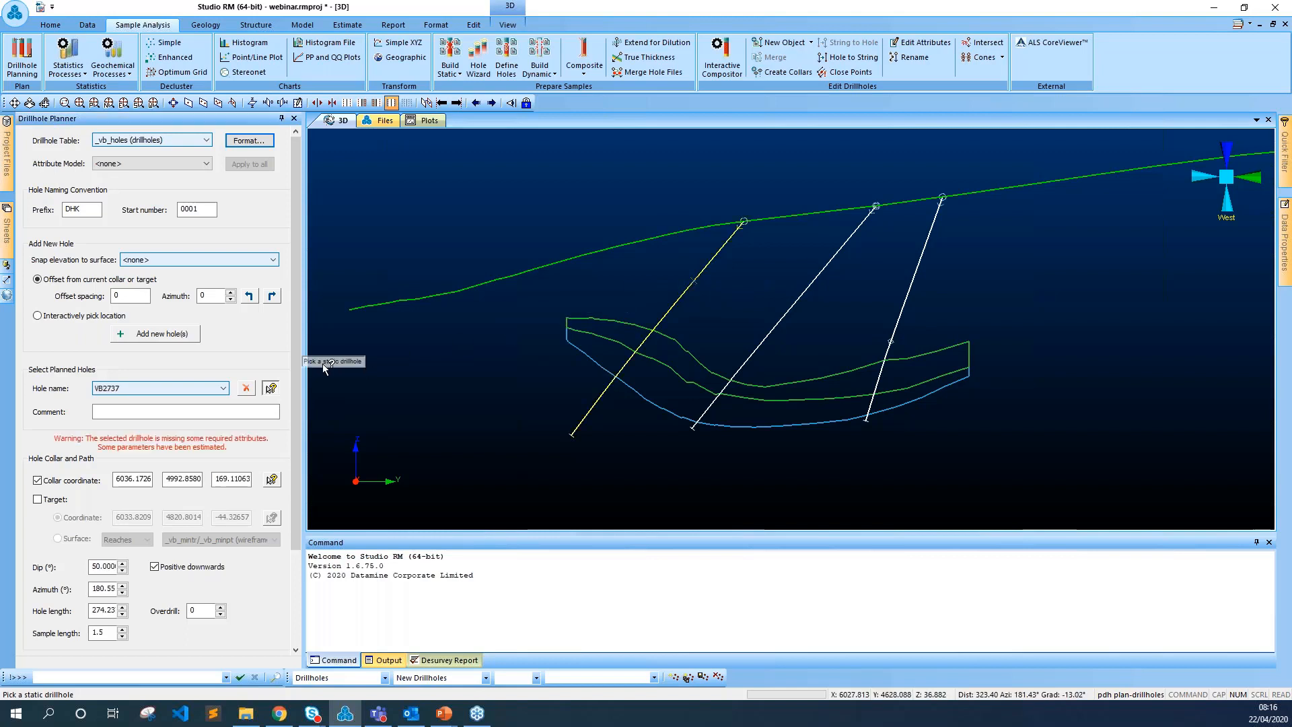
Step: Try picking the middle drillhole in the section view, then reselect VB2737
click(141, 394)
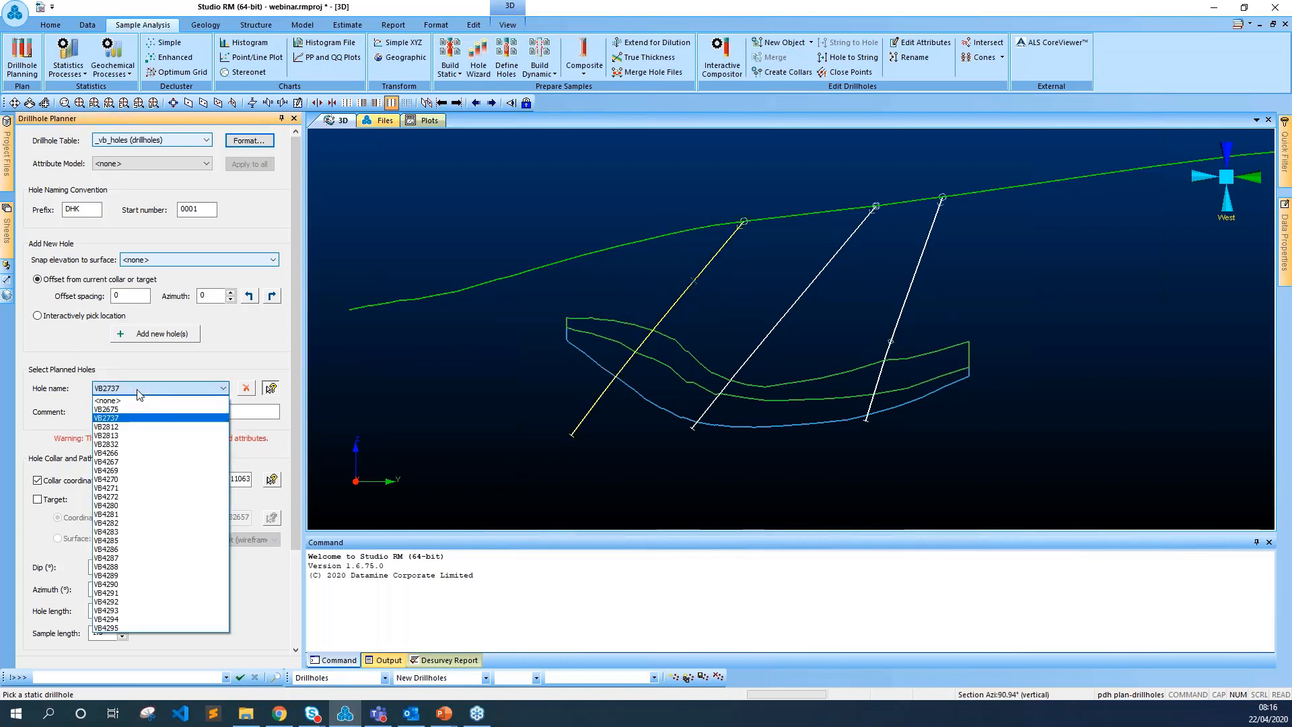
click(138, 390)
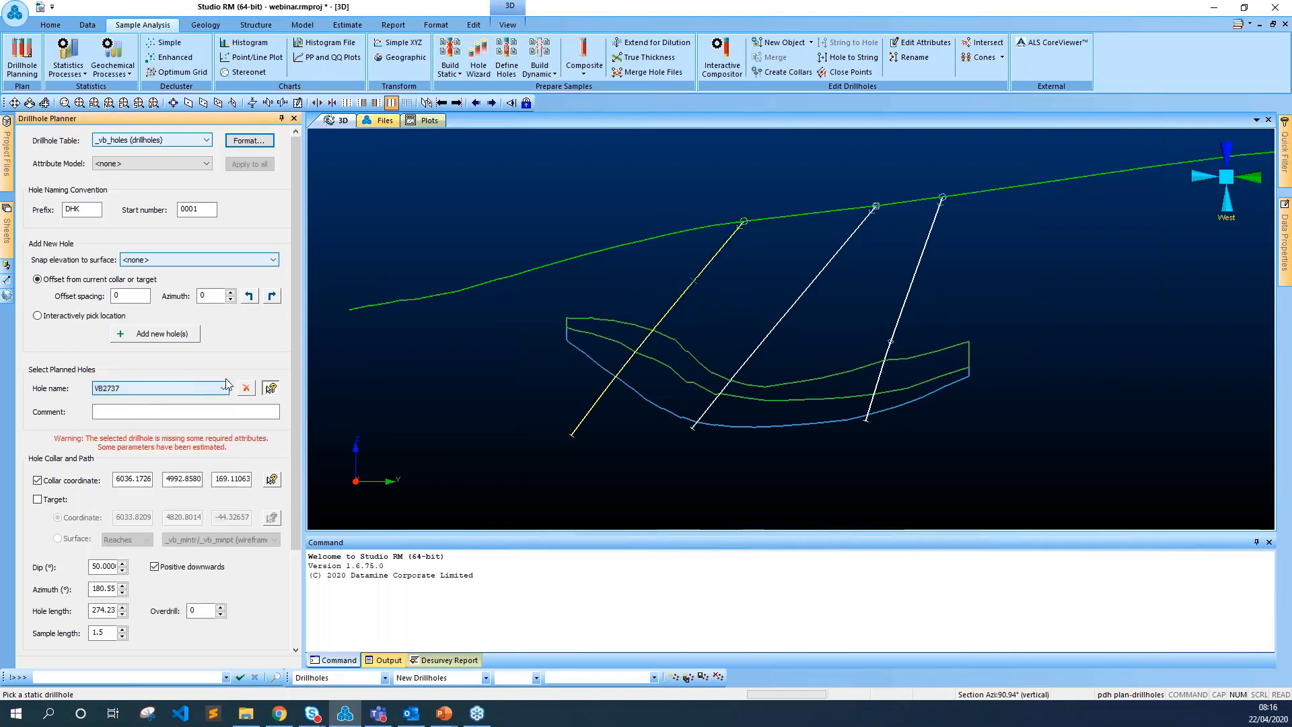
click(271, 389)
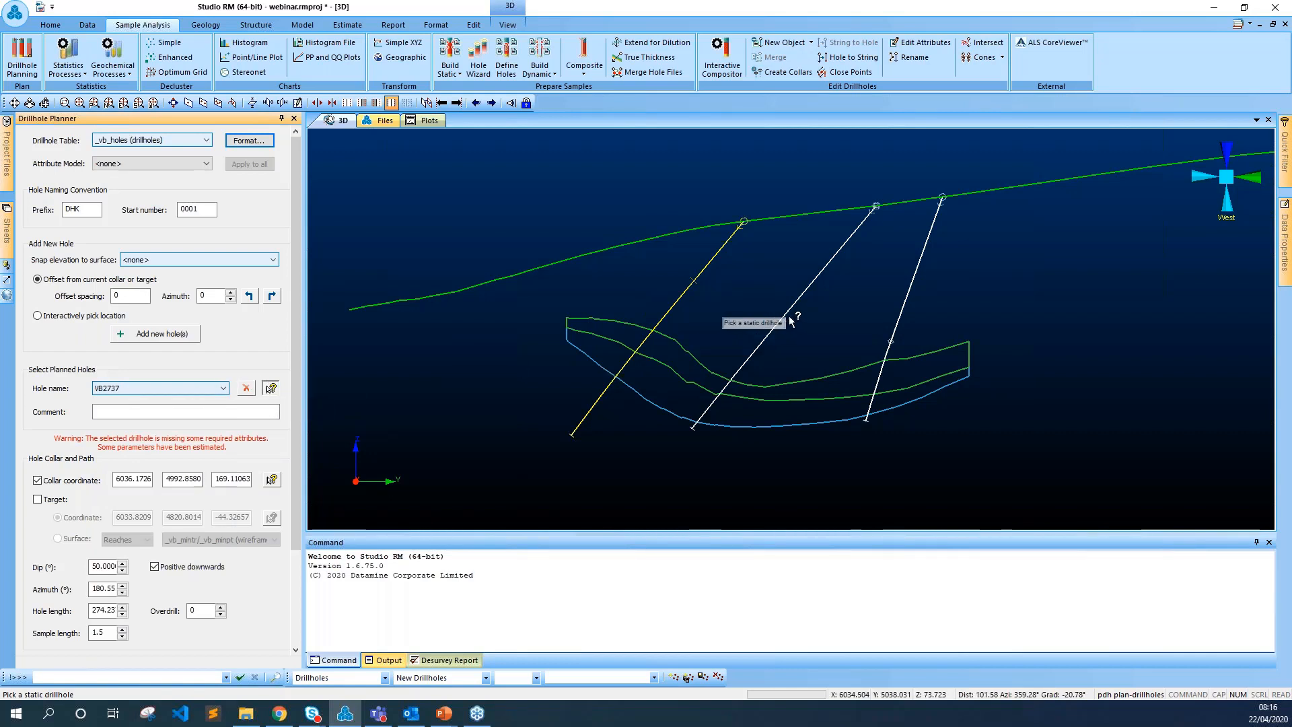
click(786, 314)
click(678, 303)
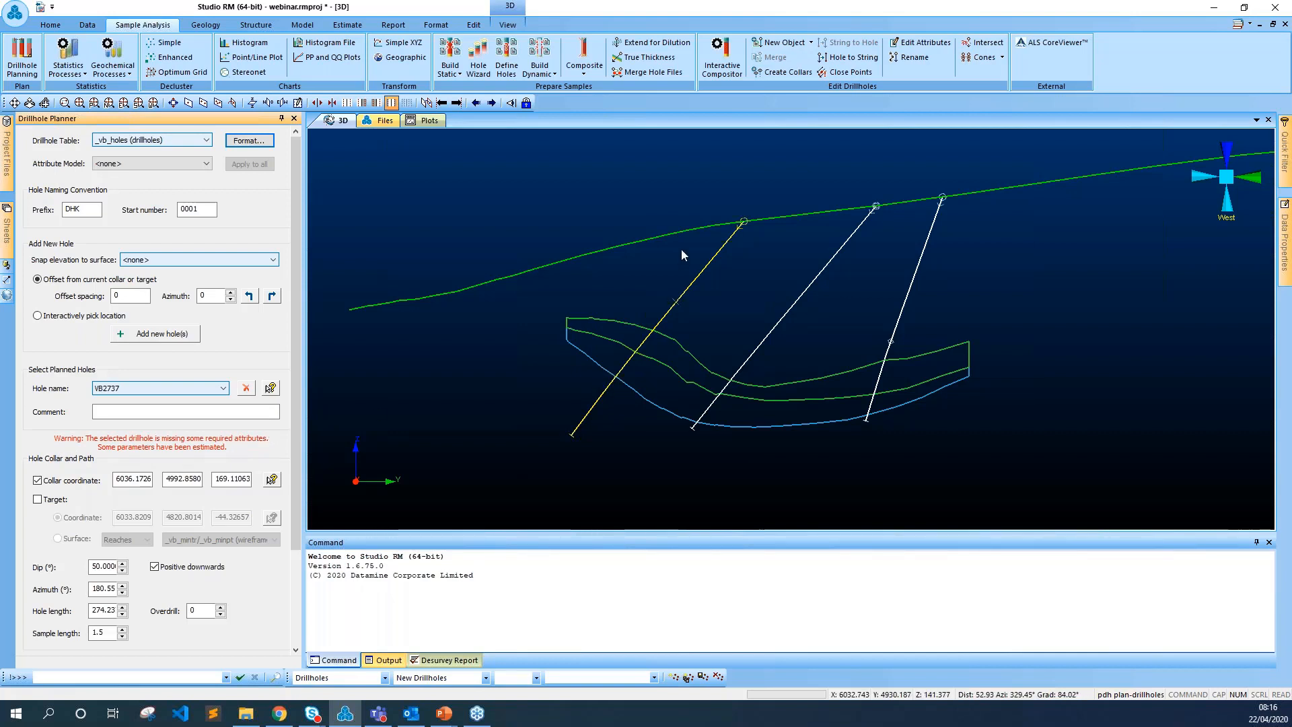
drag(700, 271, 955, 293)
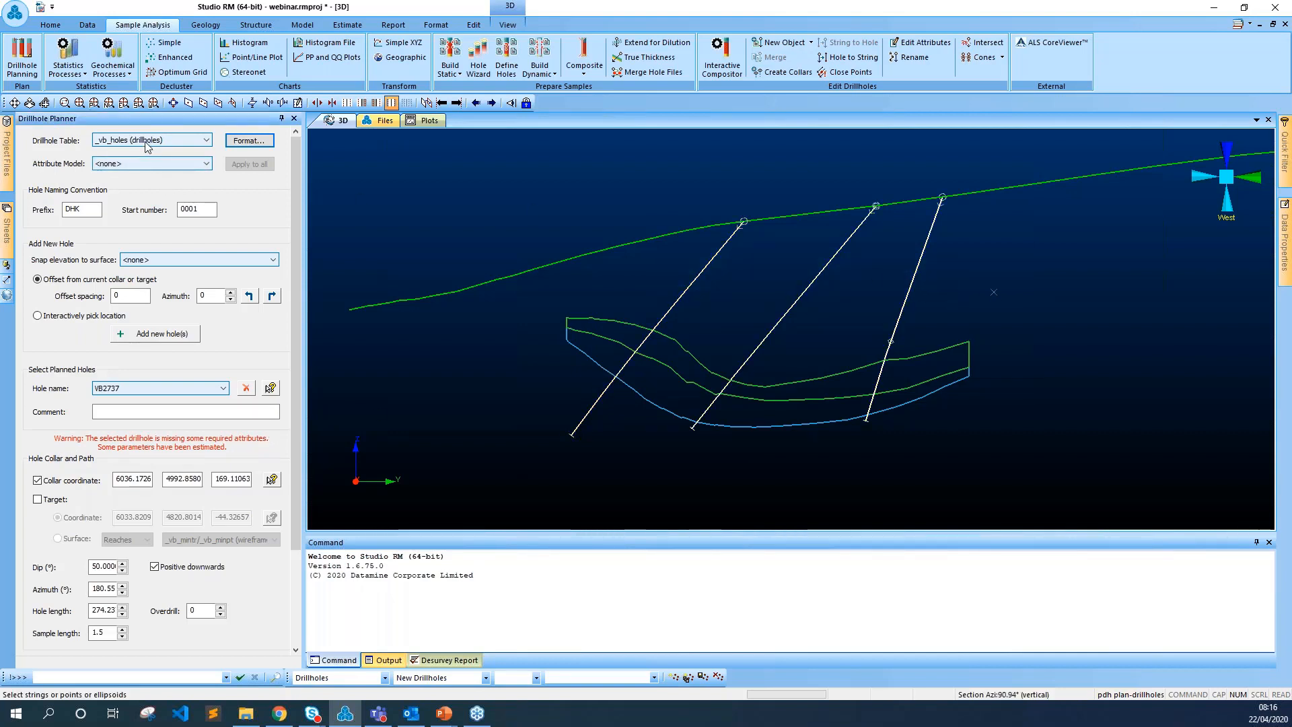
Step: Widen the Drillhole Planner panel and pick drillhole VB2737 again in the section view
drag(296, 325, 298, 422)
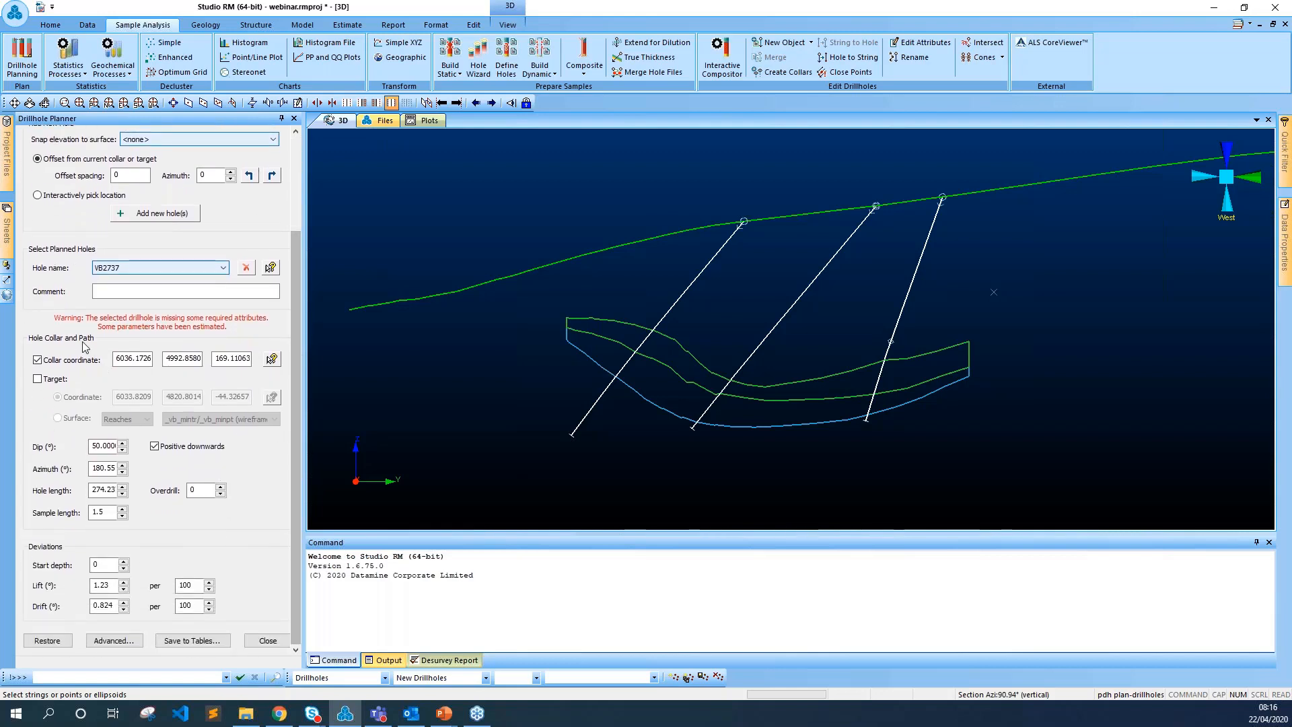
drag(304, 331, 339, 330)
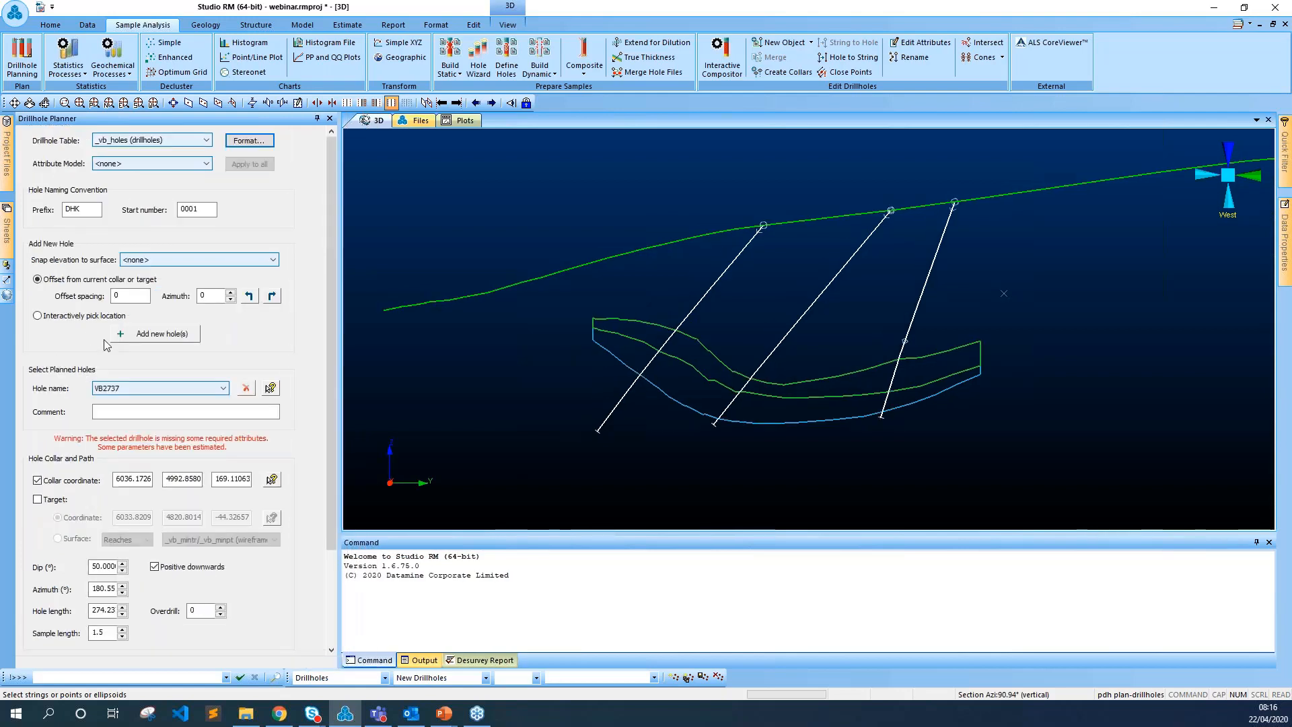
scroll(325, 481, down, 3)
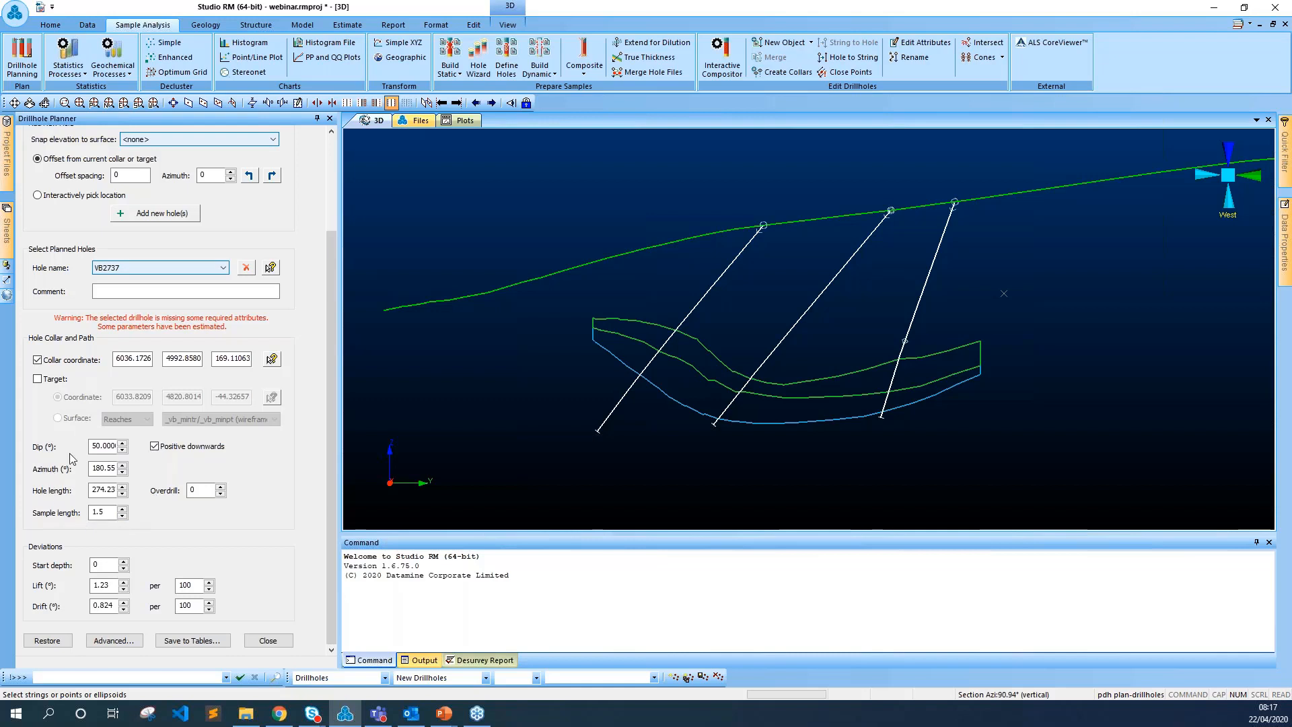
click(270, 267)
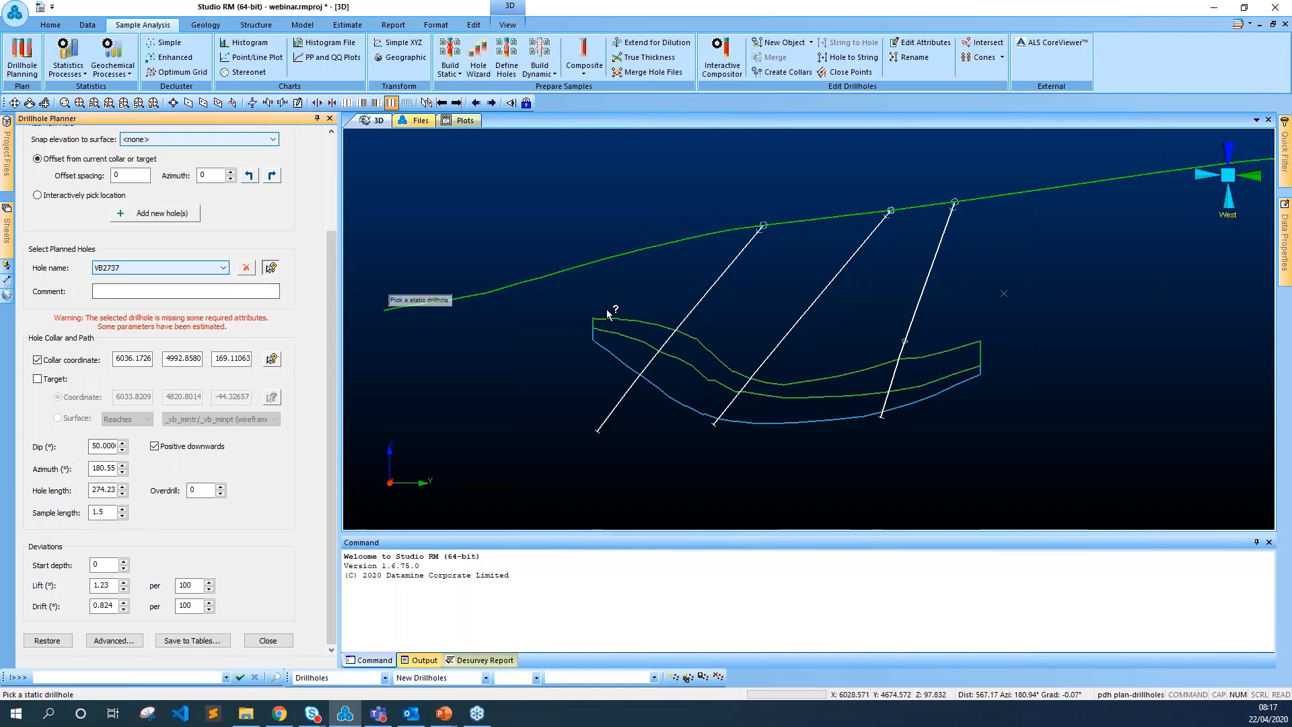
click(702, 303)
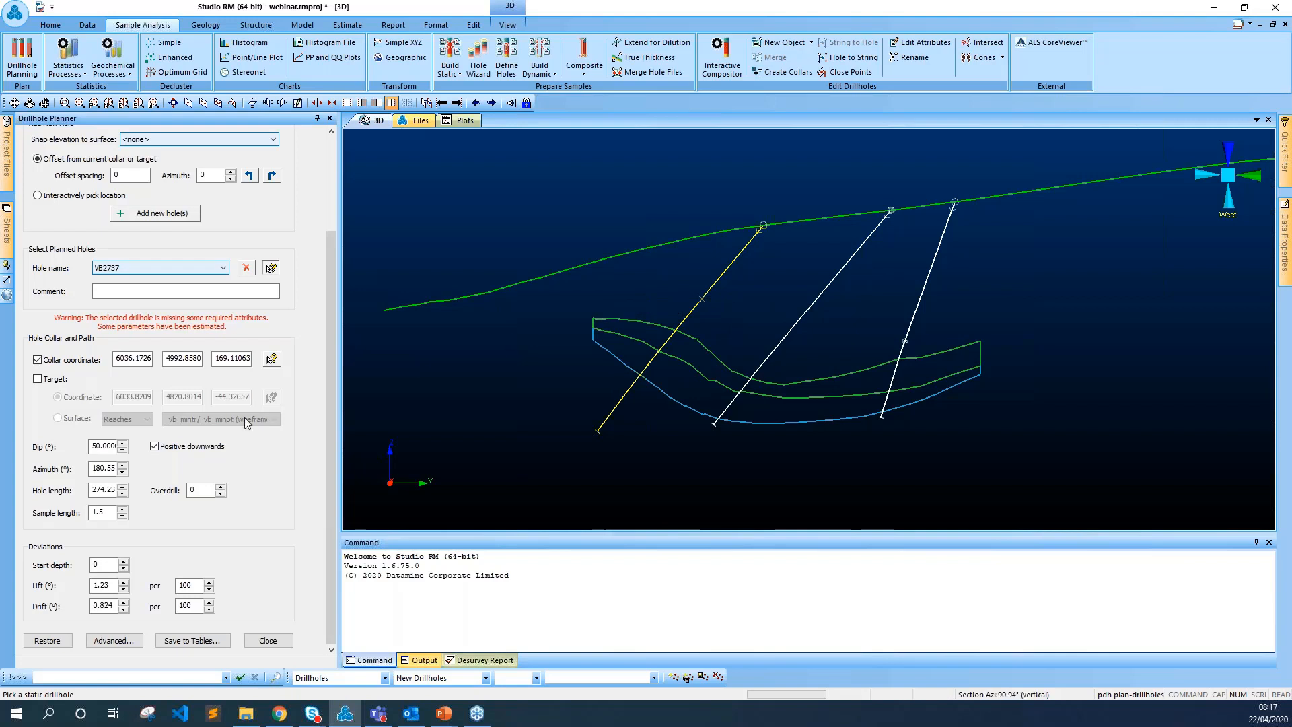
Step: Examine the dip, hole length and sample length settings of hole VB2737, then end drillhole picking
drag(104, 448, 90, 448)
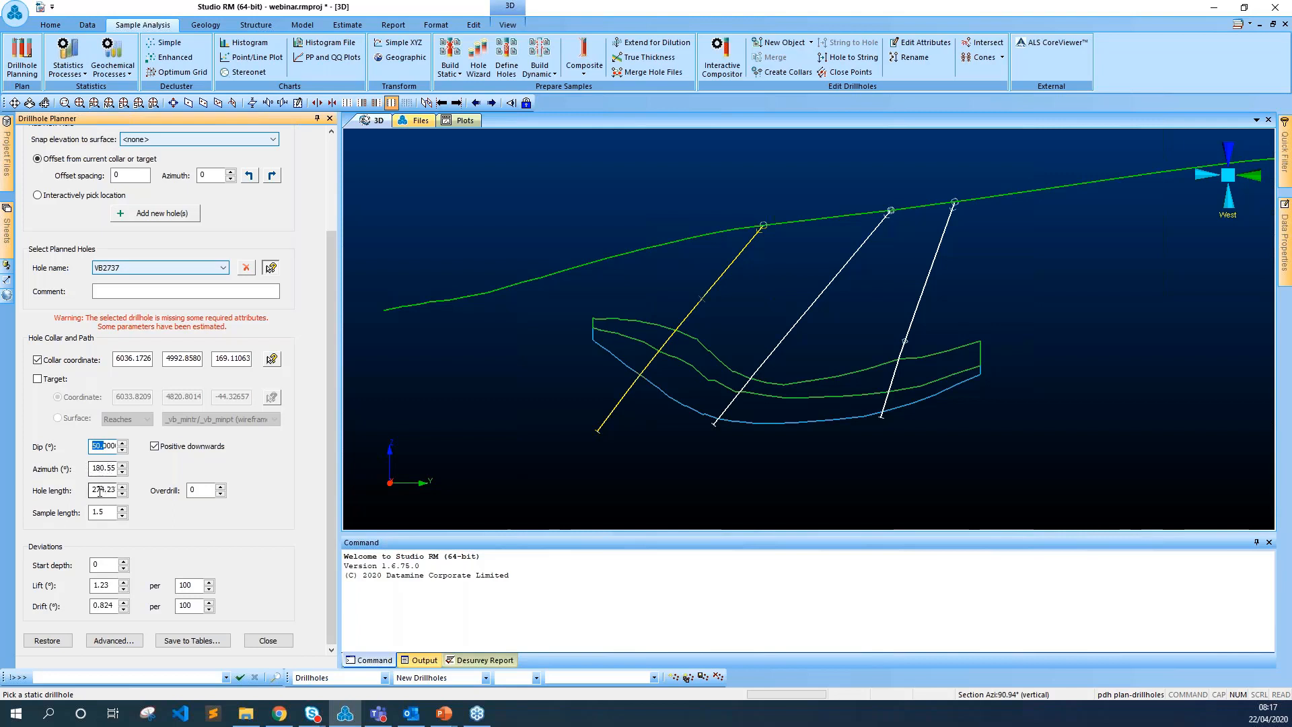
drag(92, 490, 75, 517)
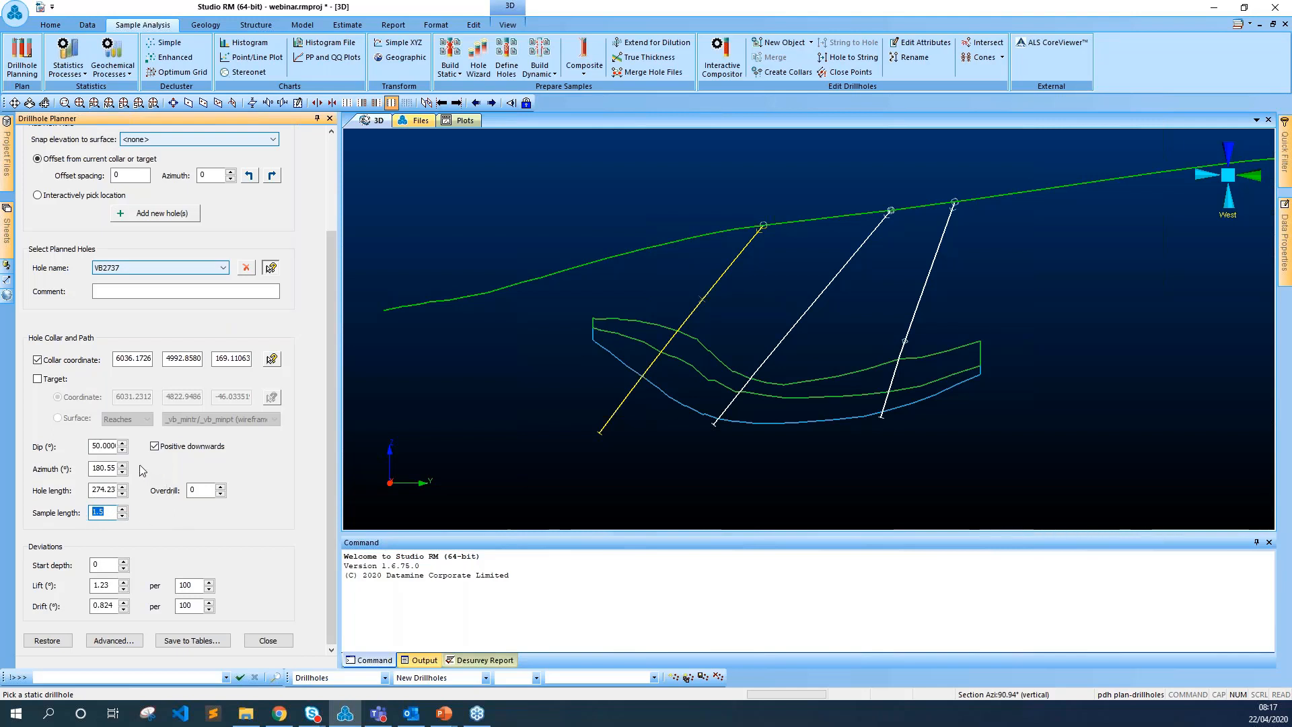
click(93, 447)
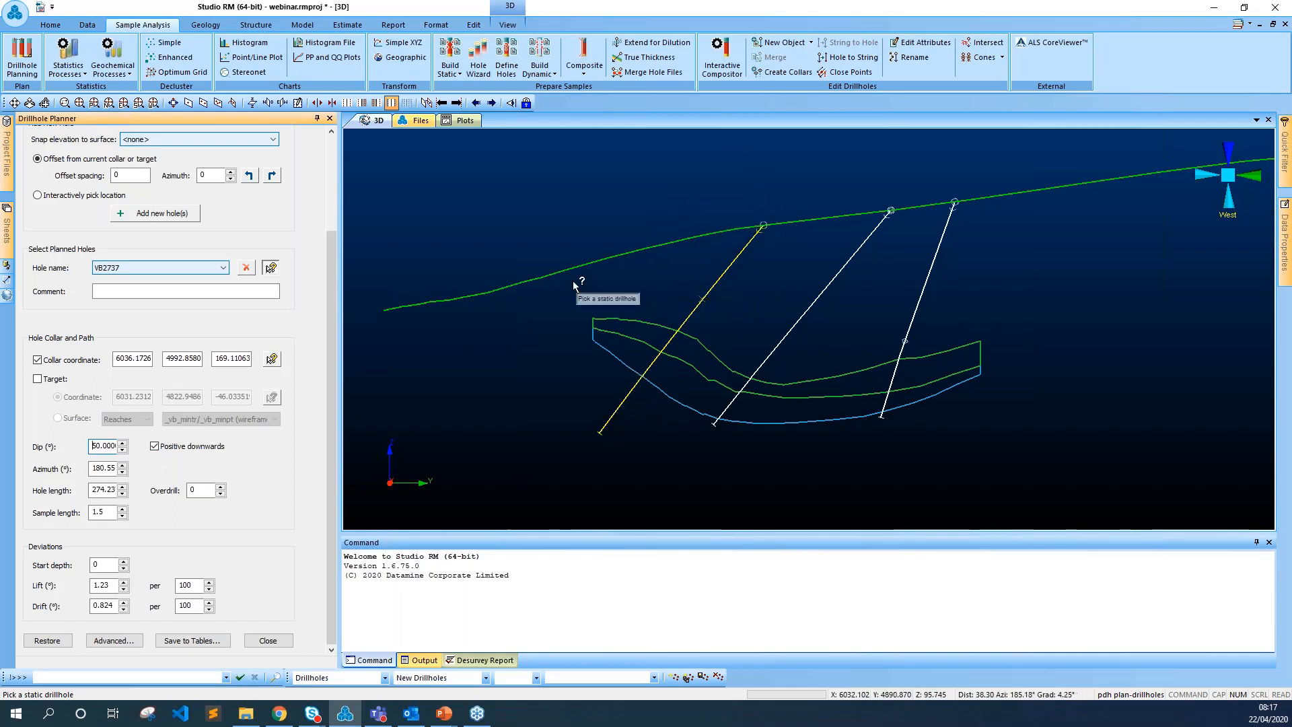
click(271, 269)
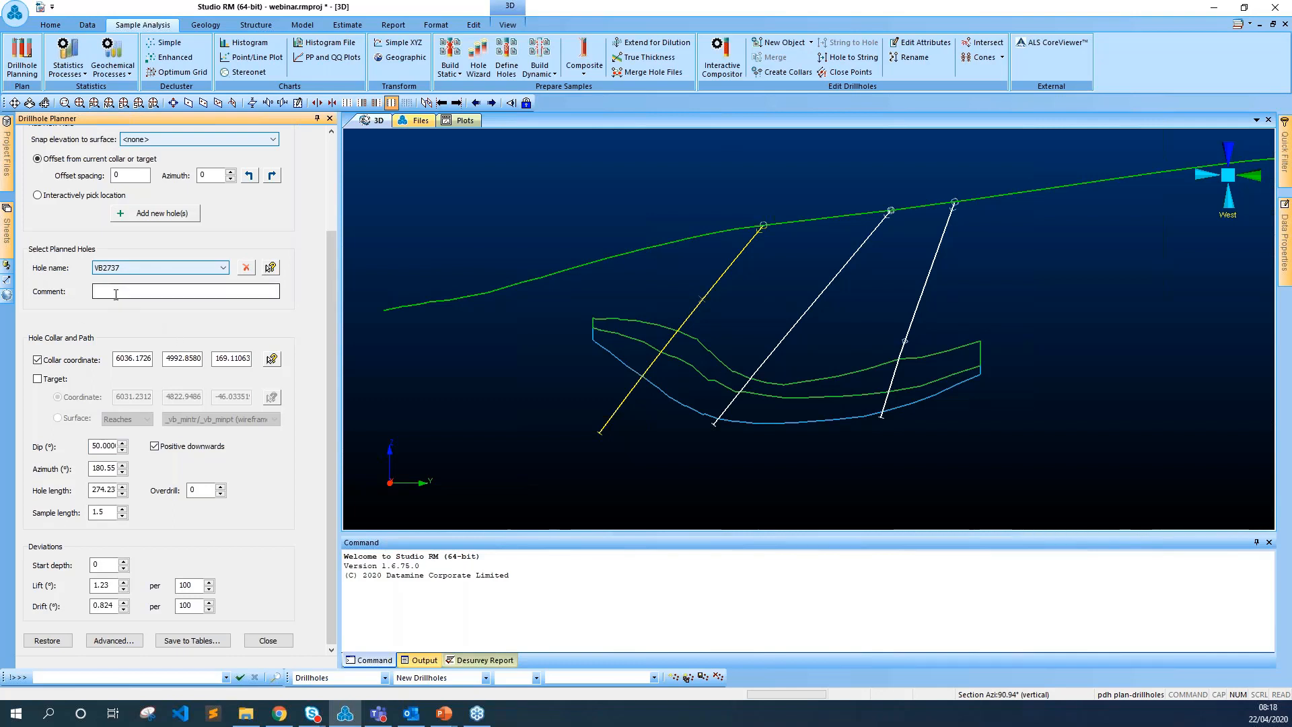
Step: Try entering a comment for hole VB2737, then switch to hole VB2675 and back to VB2737
click(162, 269)
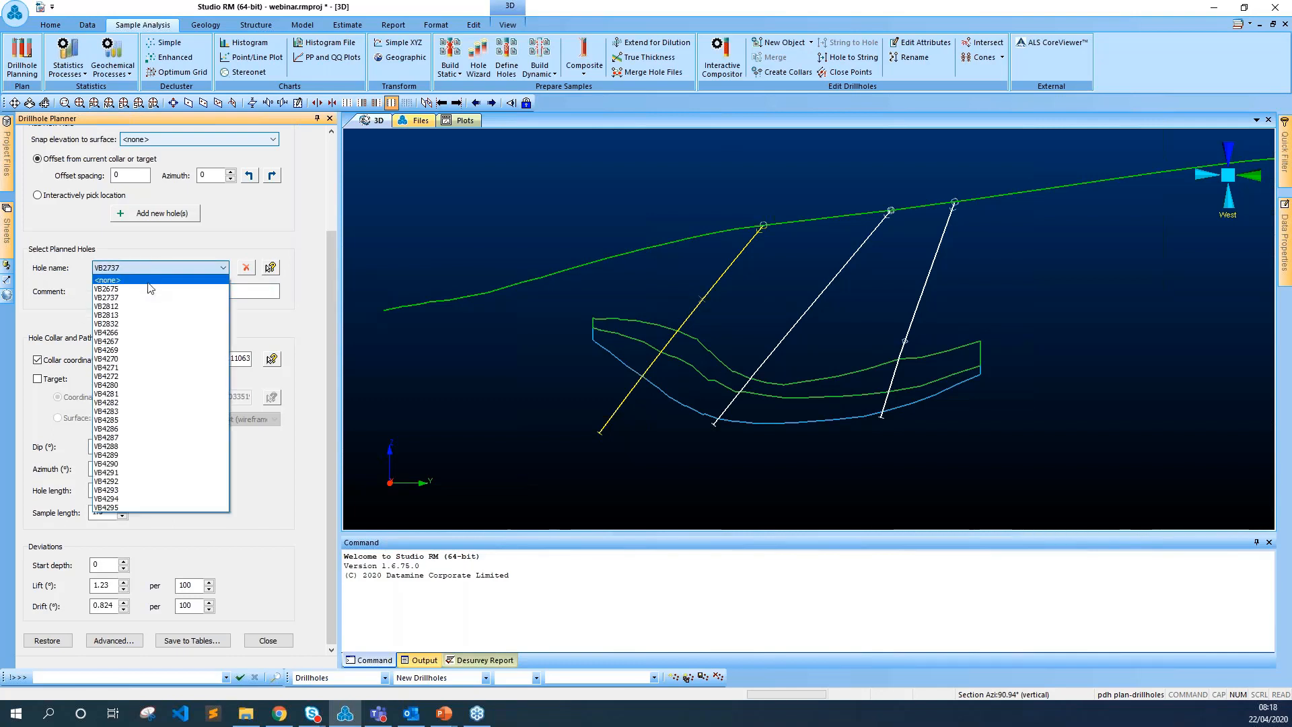
click(131, 297)
click(132, 292)
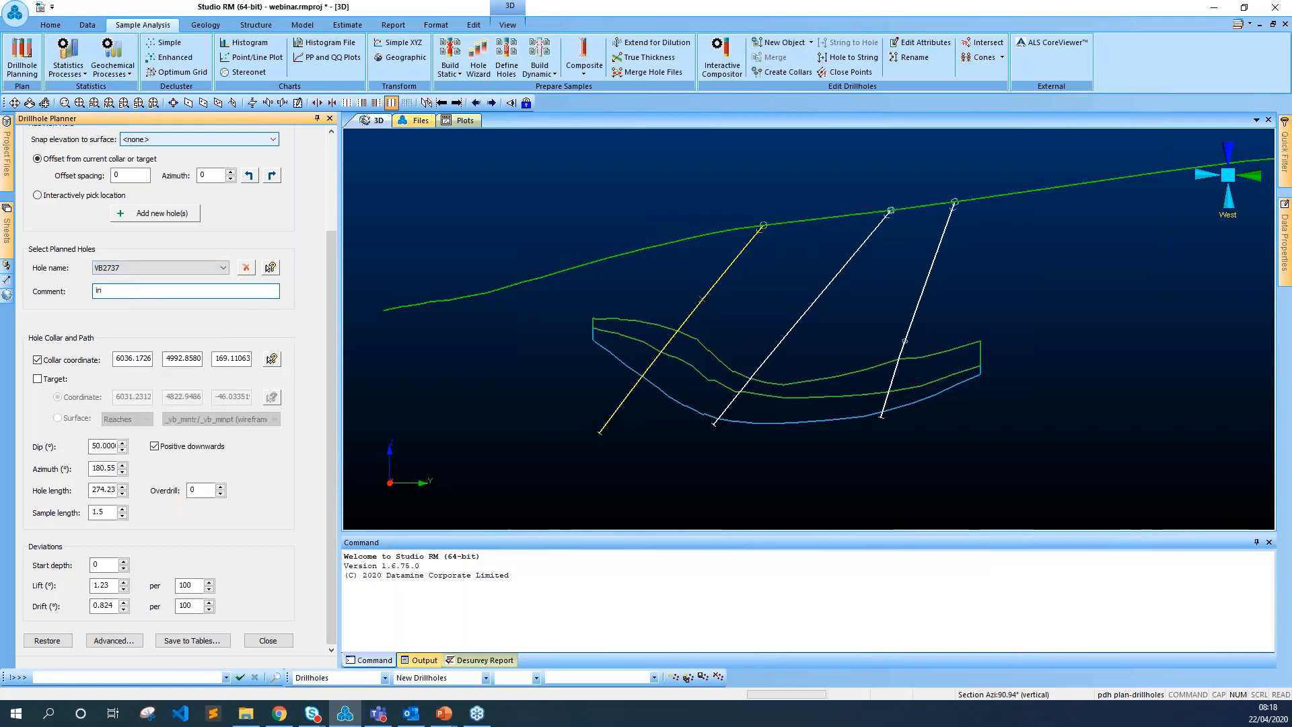
click(179, 266)
click(168, 276)
click(168, 270)
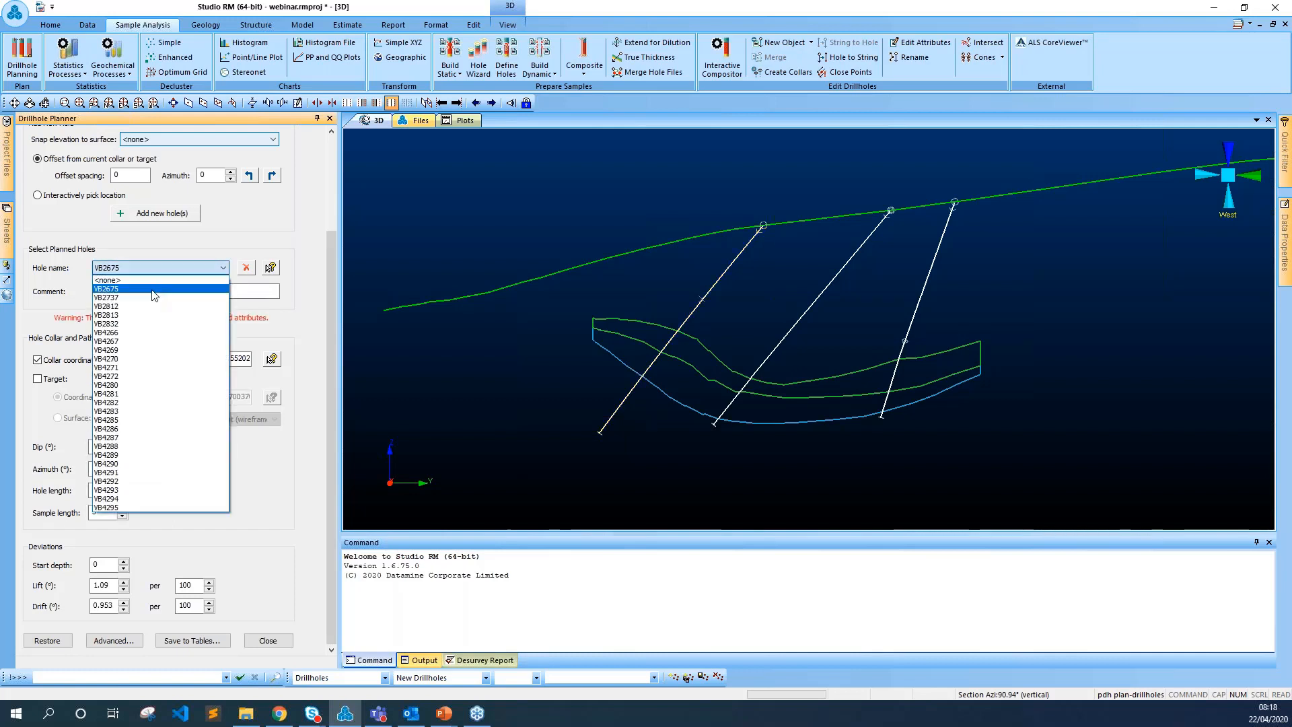
click(144, 293)
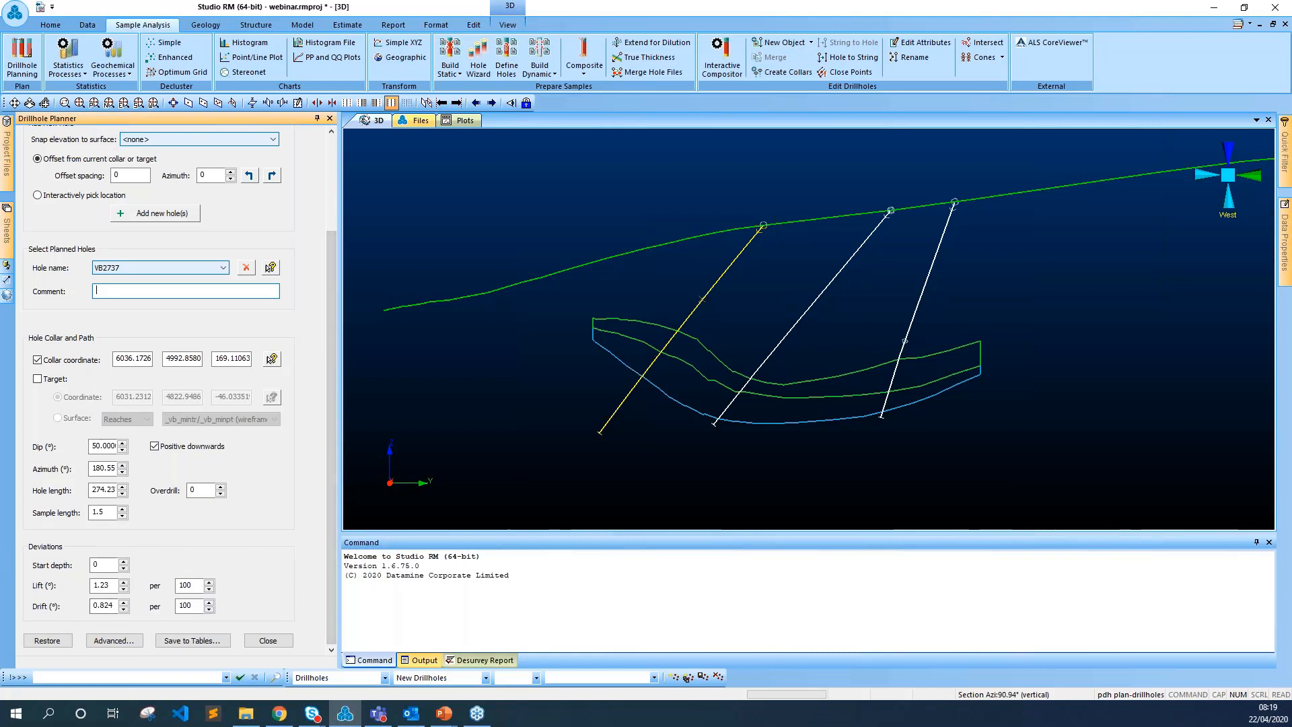
Step: Set new holes to snap their elevation to the _vb_stopotr/_vb_stopopt wireframe surface
drag(334, 286, 254, 196)
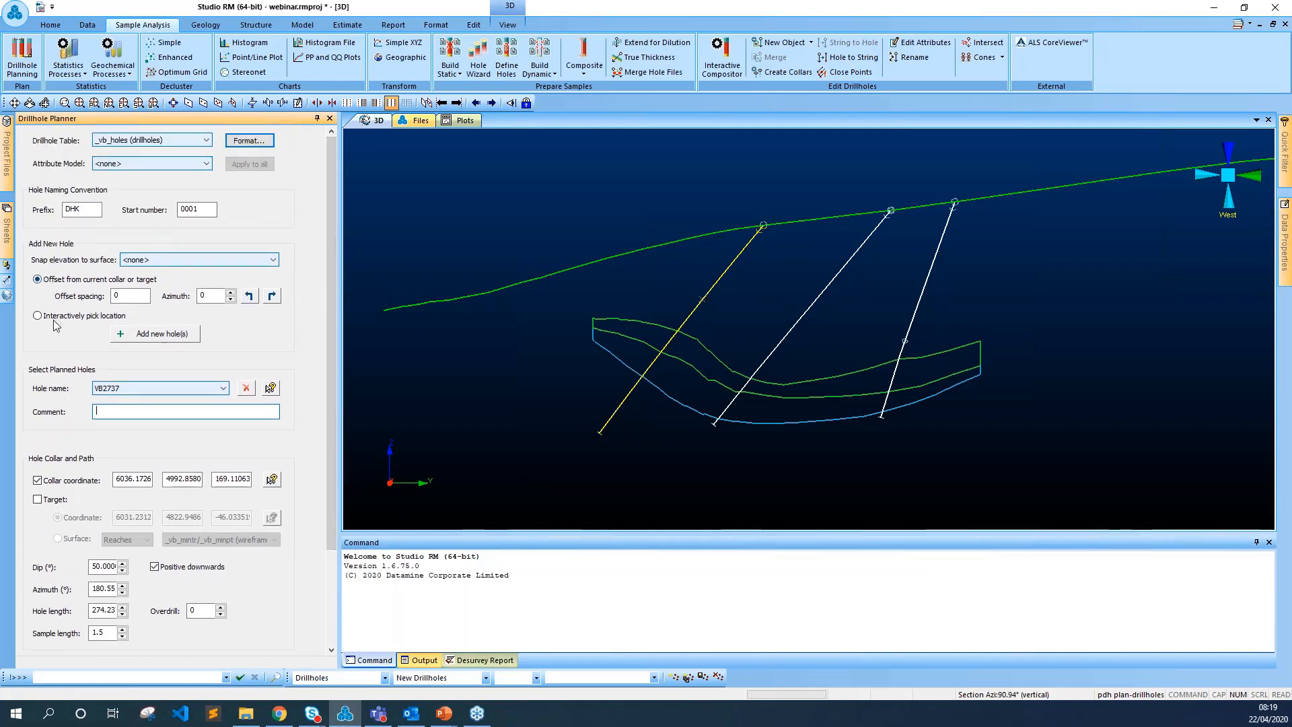
click(155, 260)
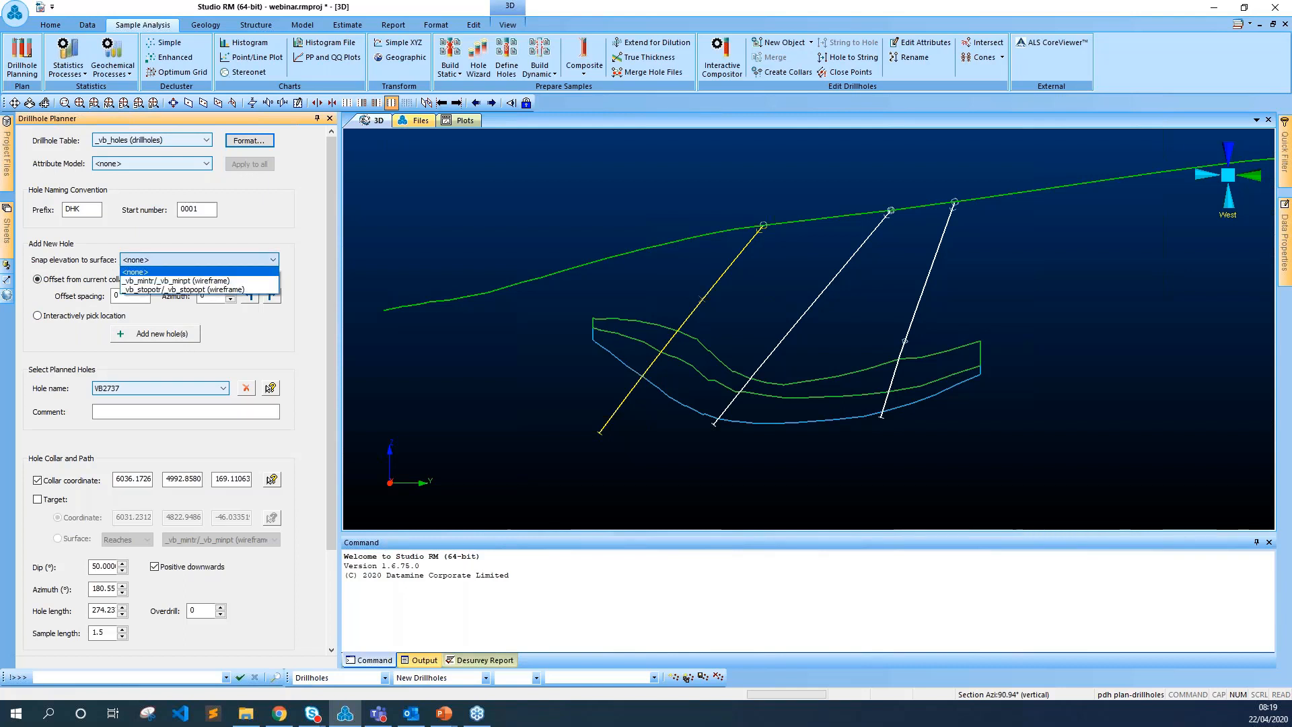
click(155, 291)
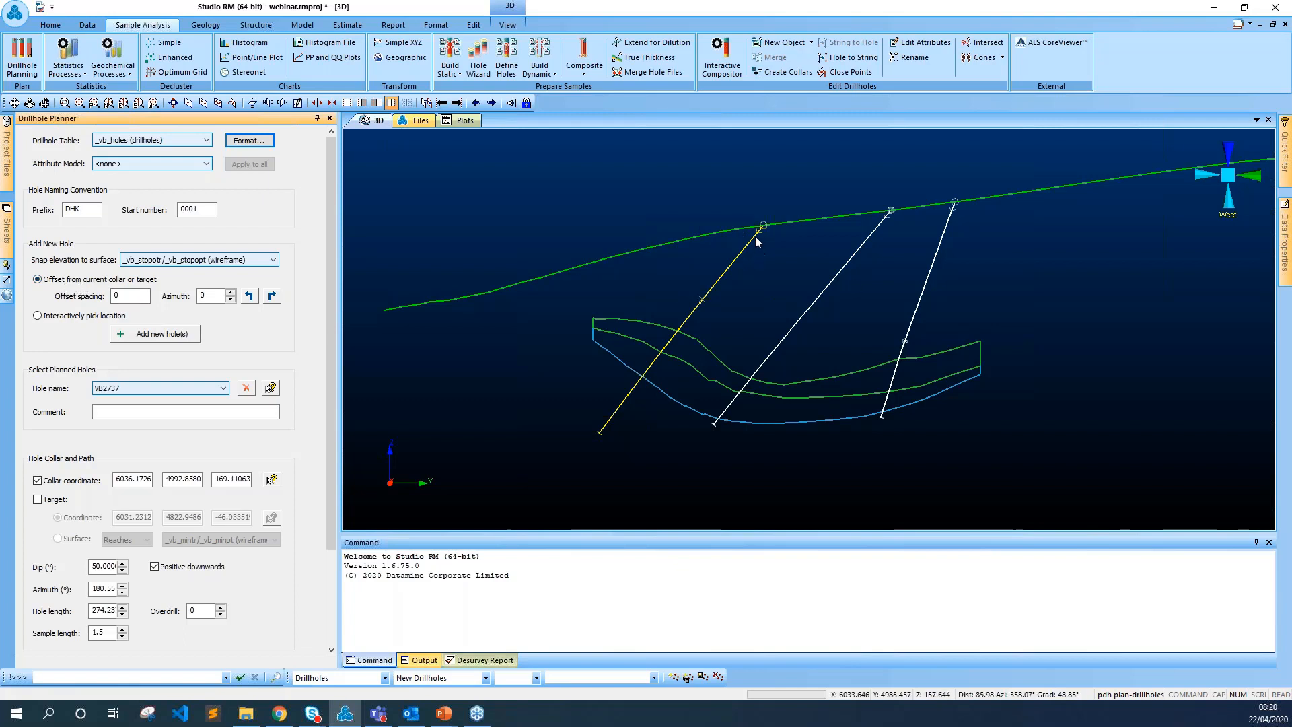
click(271, 389)
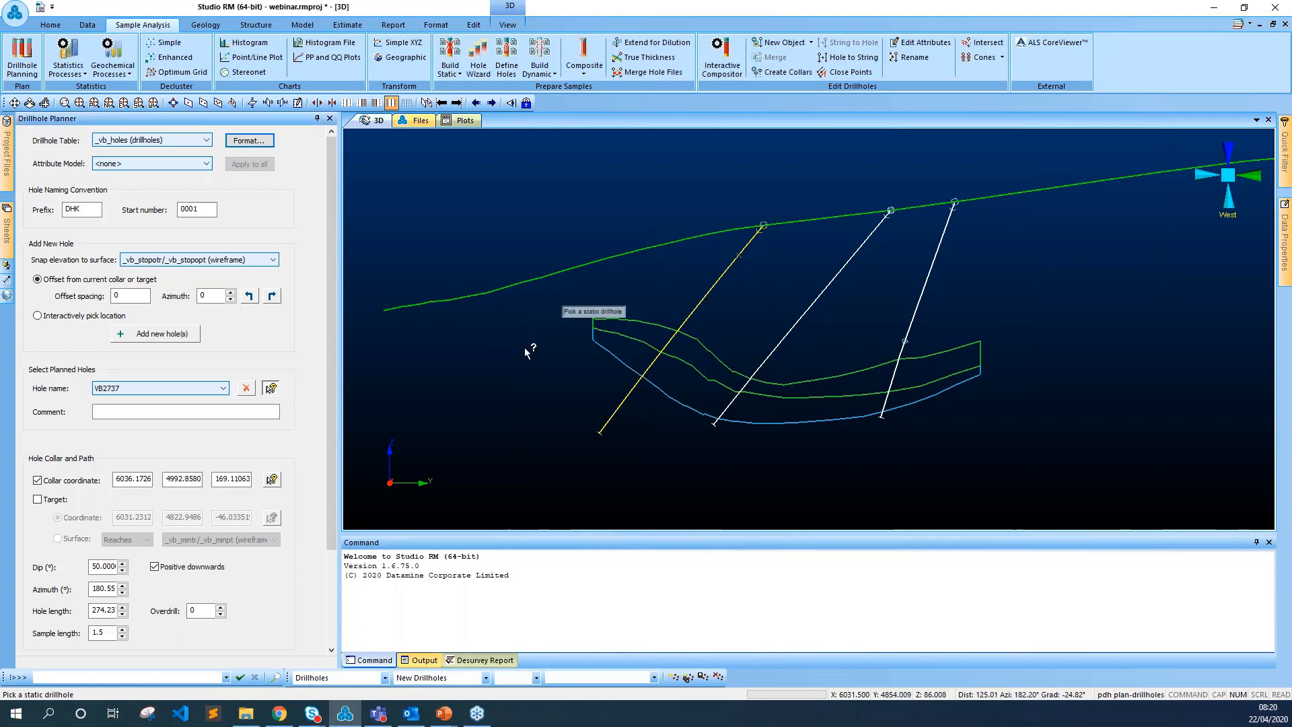
click(269, 388)
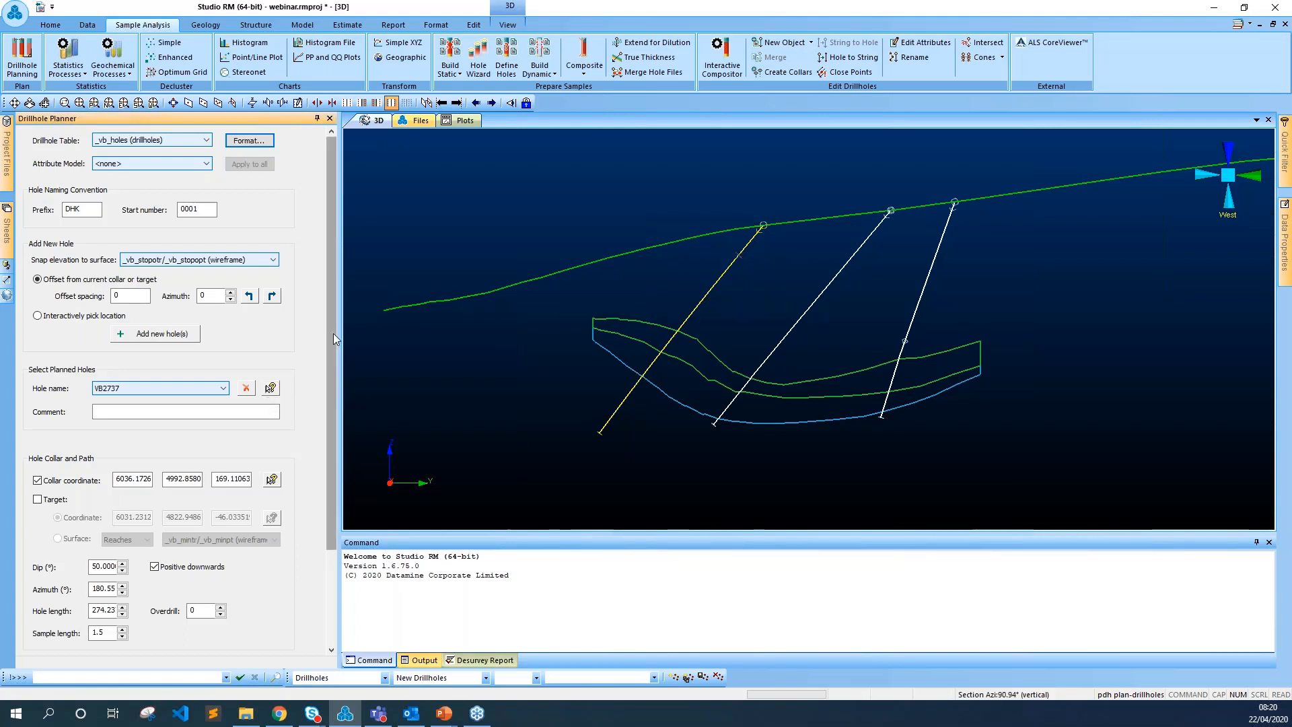
drag(333, 333, 331, 430)
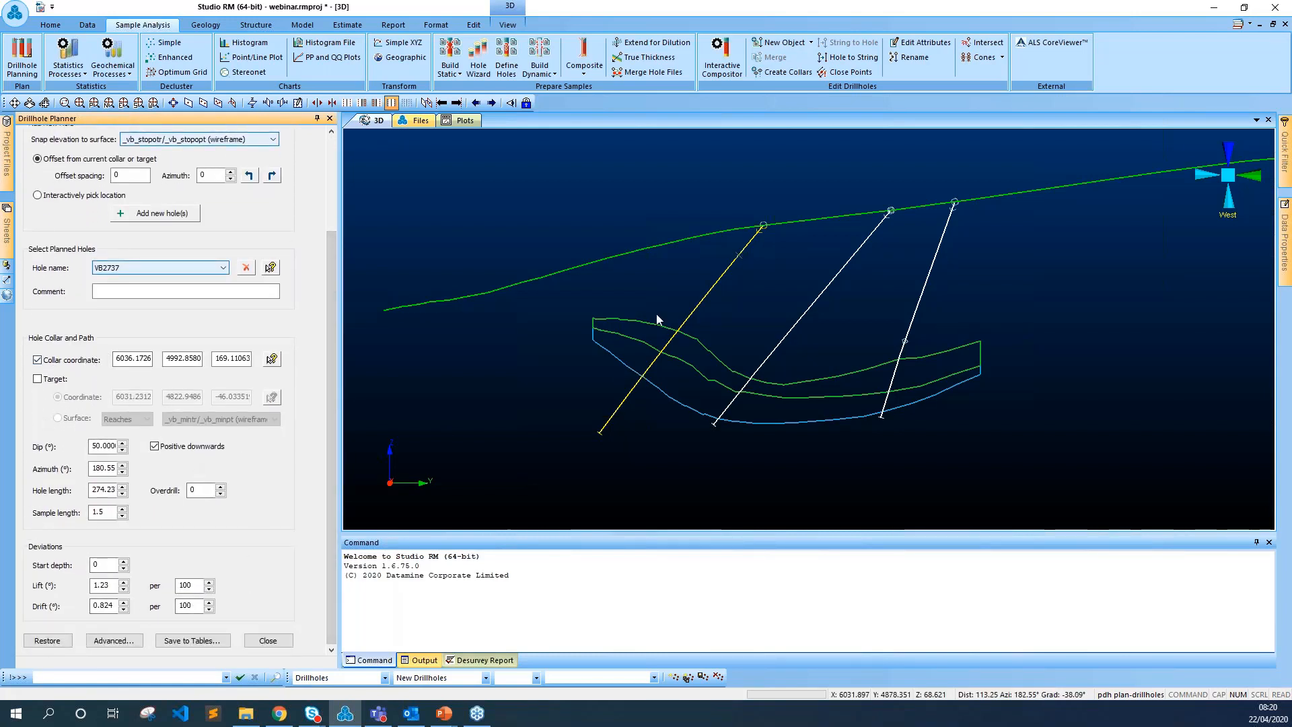
drag(333, 373, 324, 276)
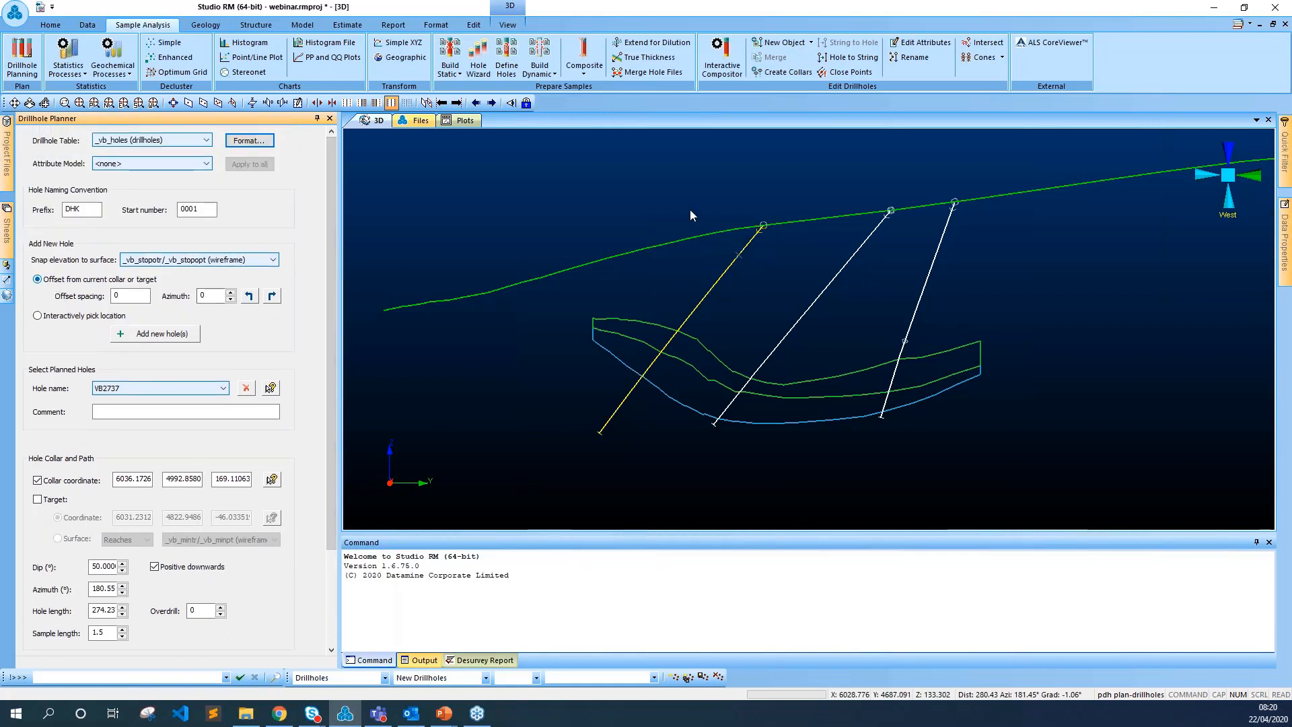
Step: Add a new hole offset from VB2737 with a spacing of 50 and an azimuth of 180, and check the hole name list for it
double_click(124, 297)
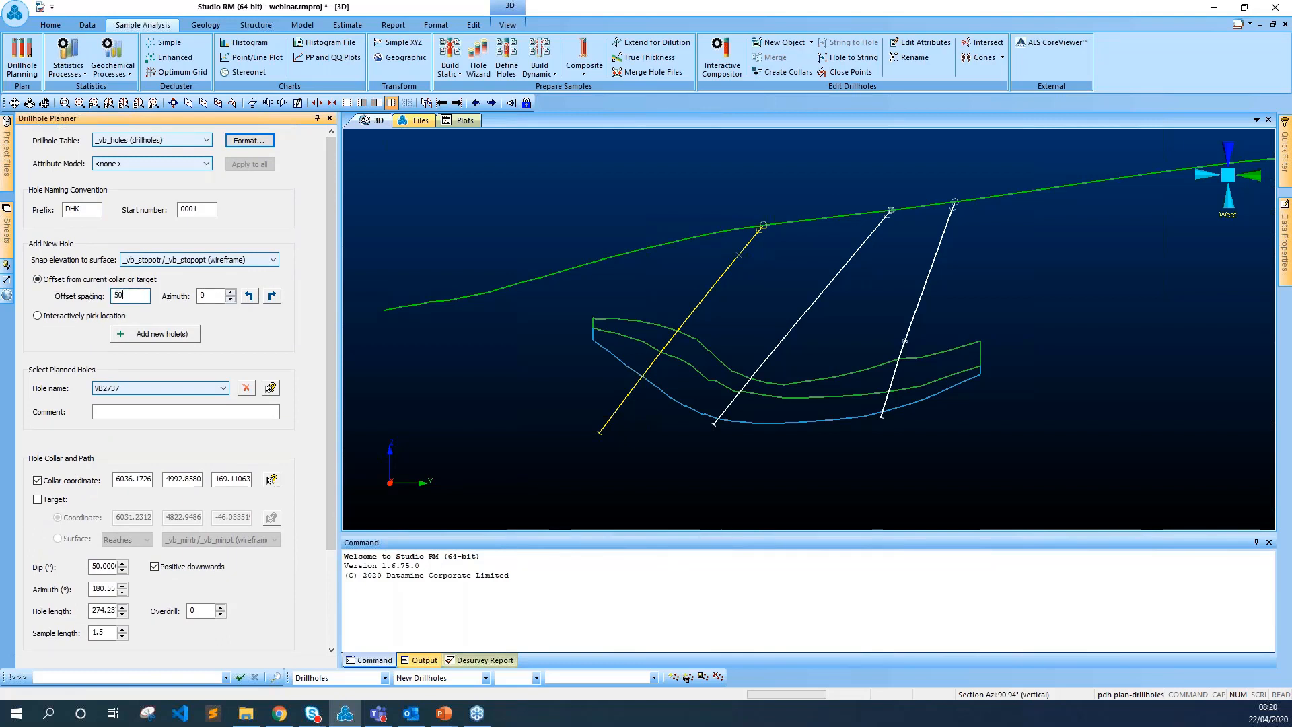
double_click(209, 297)
click(155, 334)
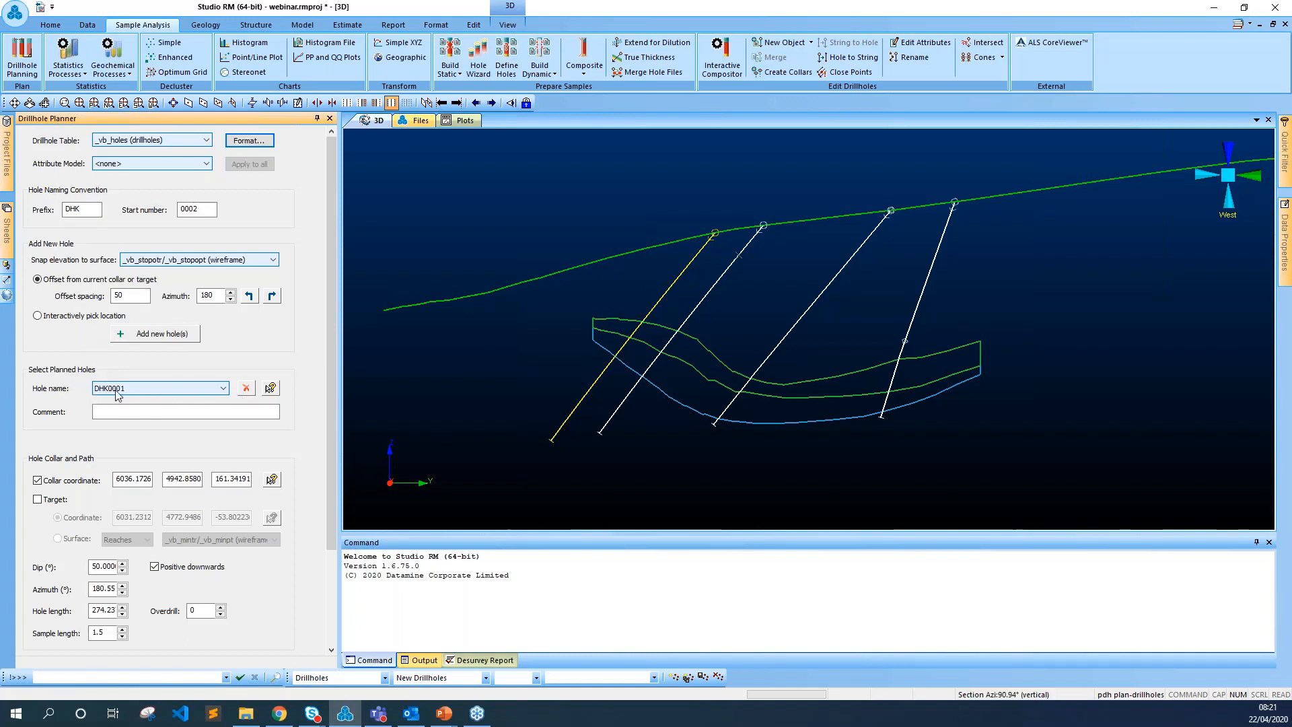
click(214, 390)
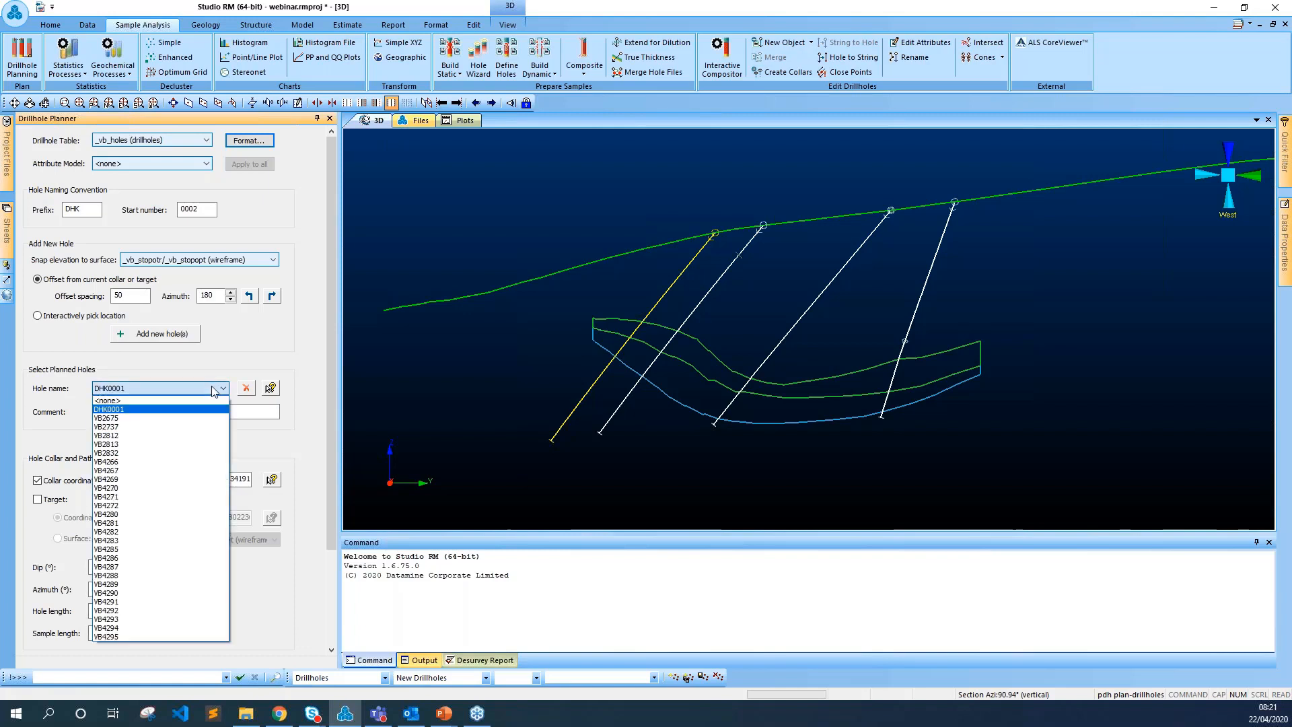
click(174, 413)
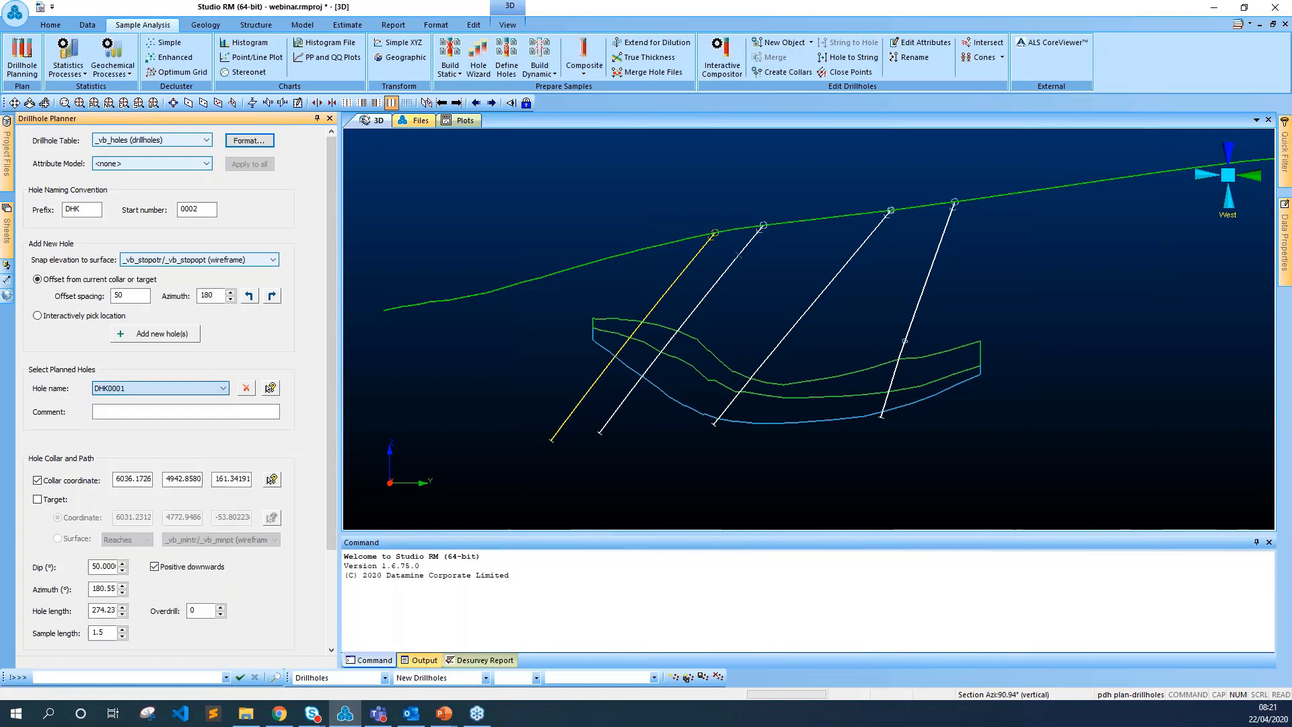
Step: Delete planned hole DHK0001 and set new holes to be placed by interactively picking their location
mouse_move(326, 248)
mouse_down()
mouse_move(337, 346)
mouse_move(326, 232)
mouse_up()
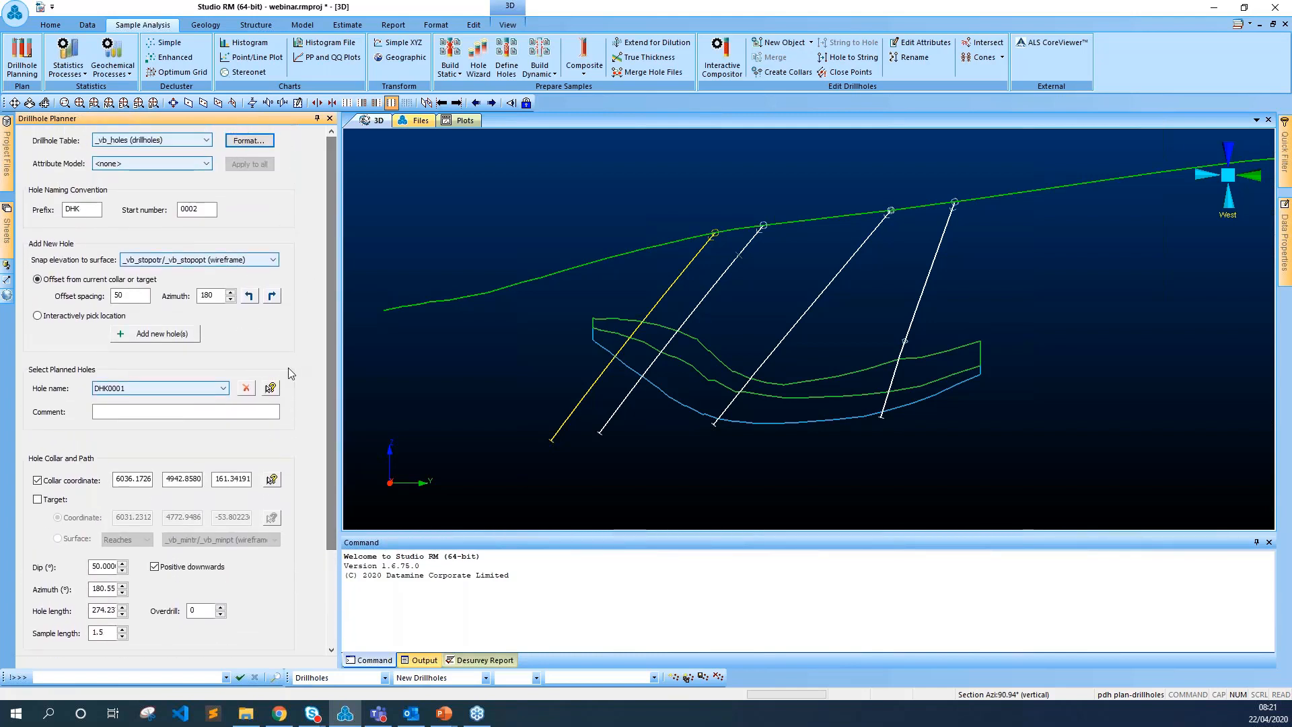
click(246, 390)
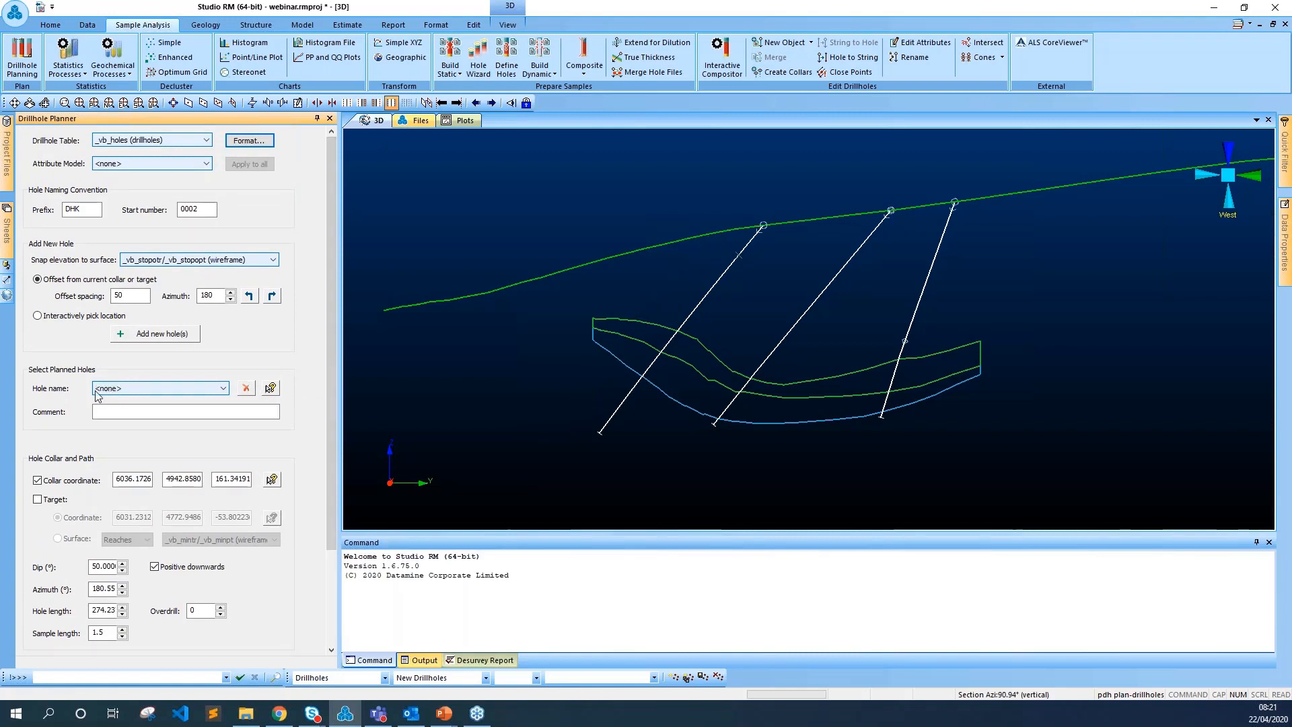
click(37, 316)
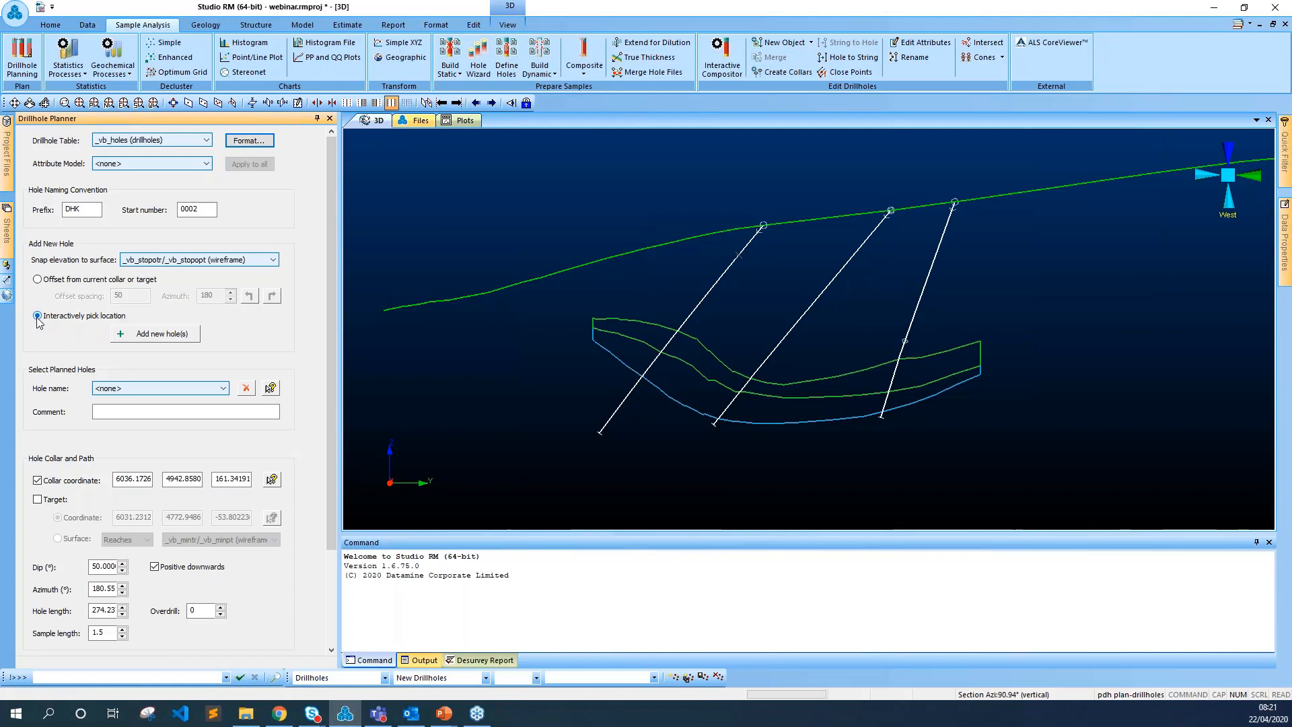
Step: Add three new holes by picking their collar locations along the surface line south of the existing drillholes
click(162, 334)
drag(328, 324, 329, 400)
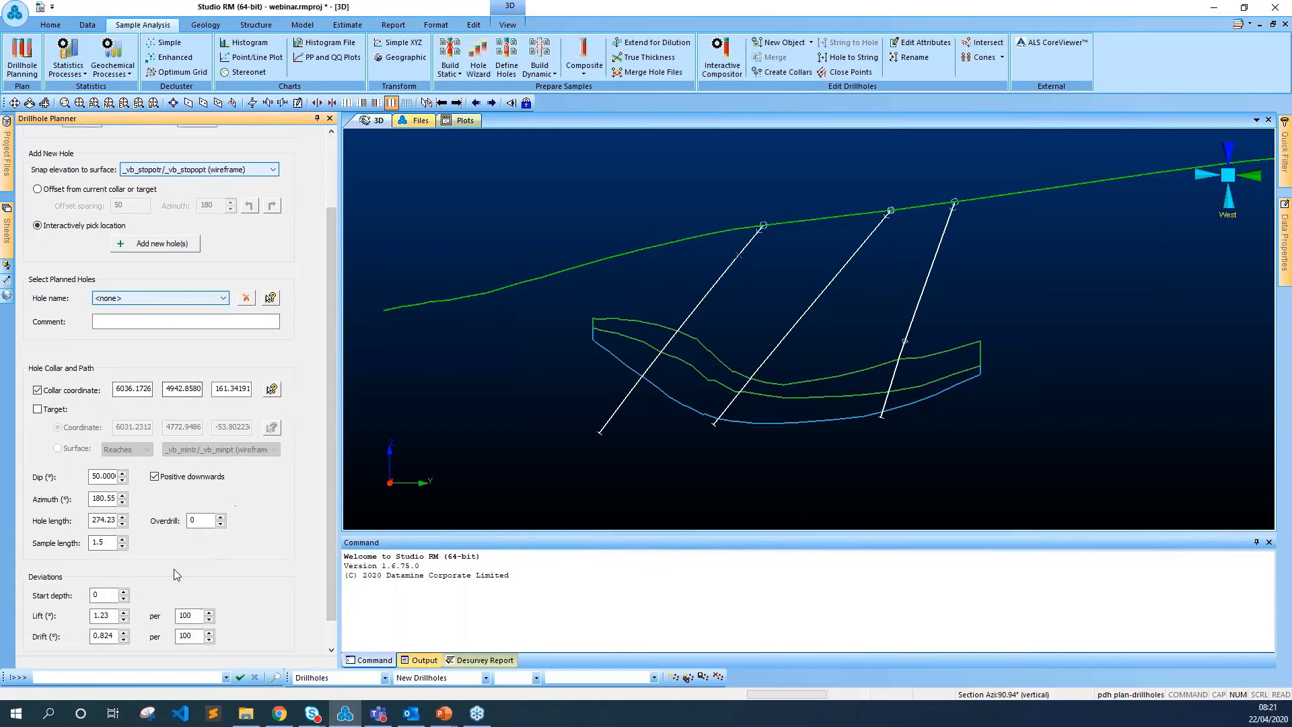
drag(330, 431, 402, 300)
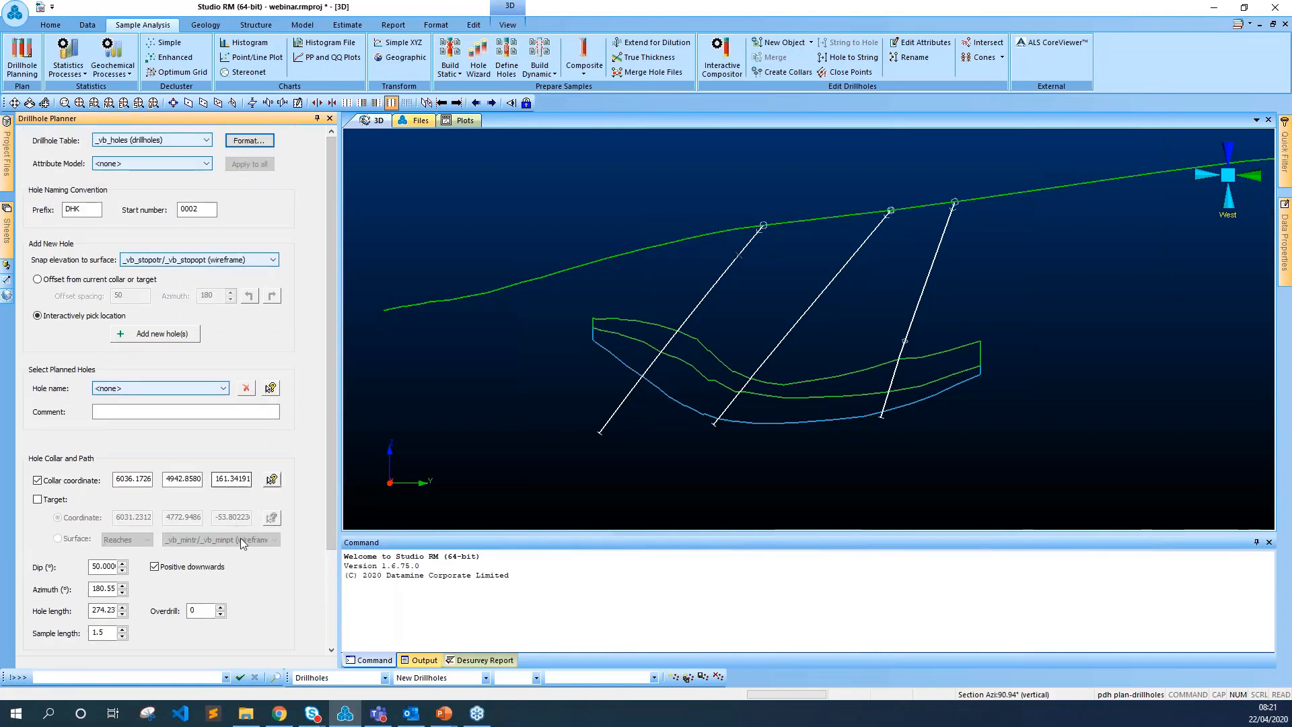
click(156, 337)
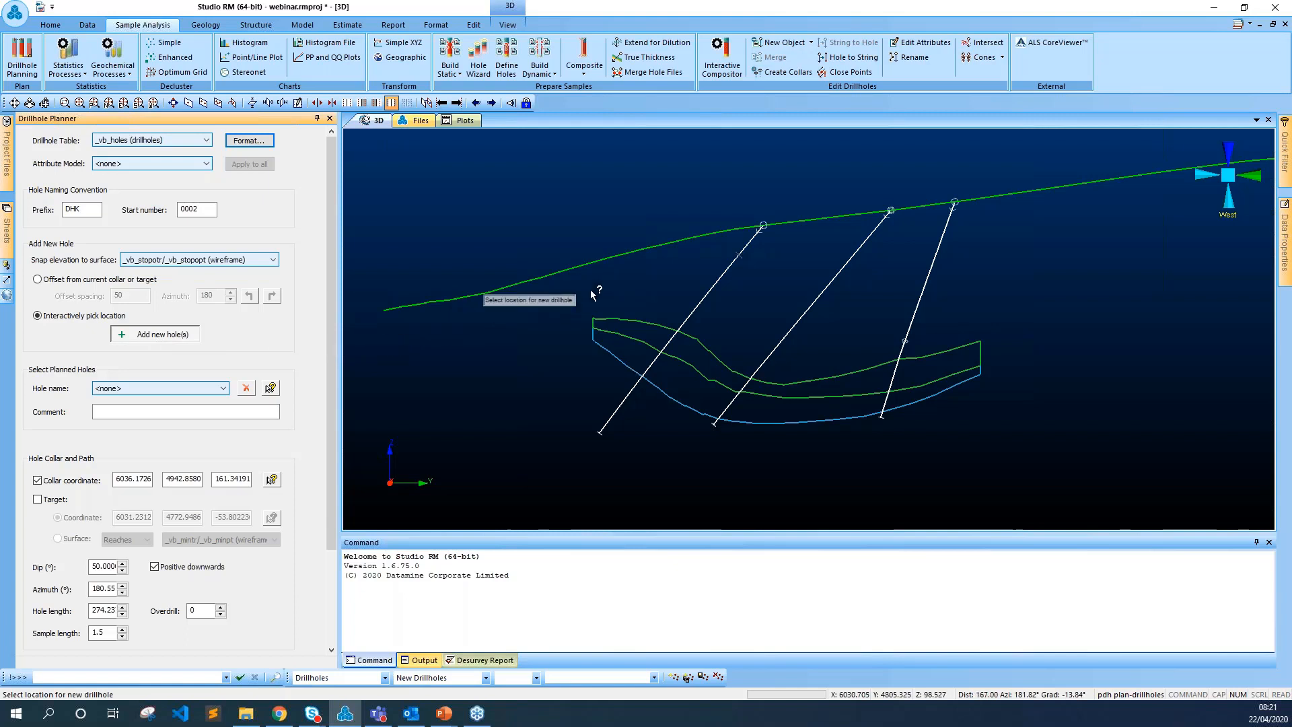
click(664, 245)
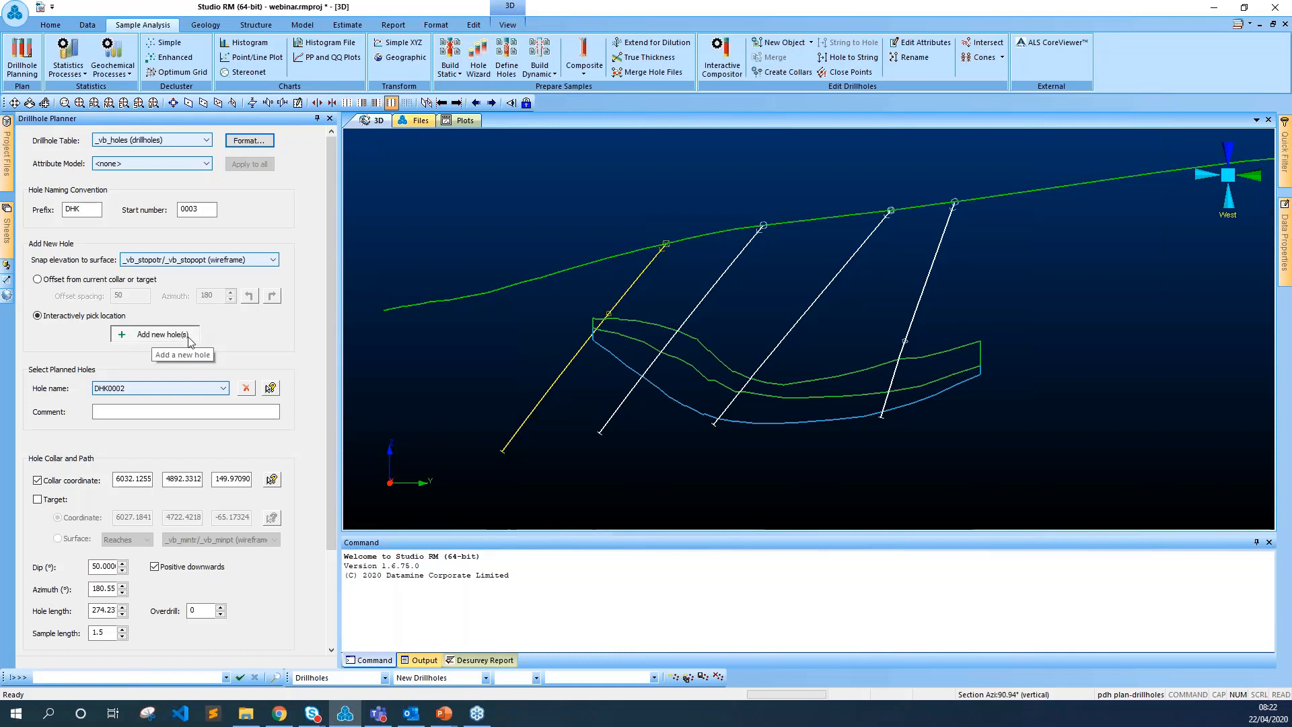
click(178, 335)
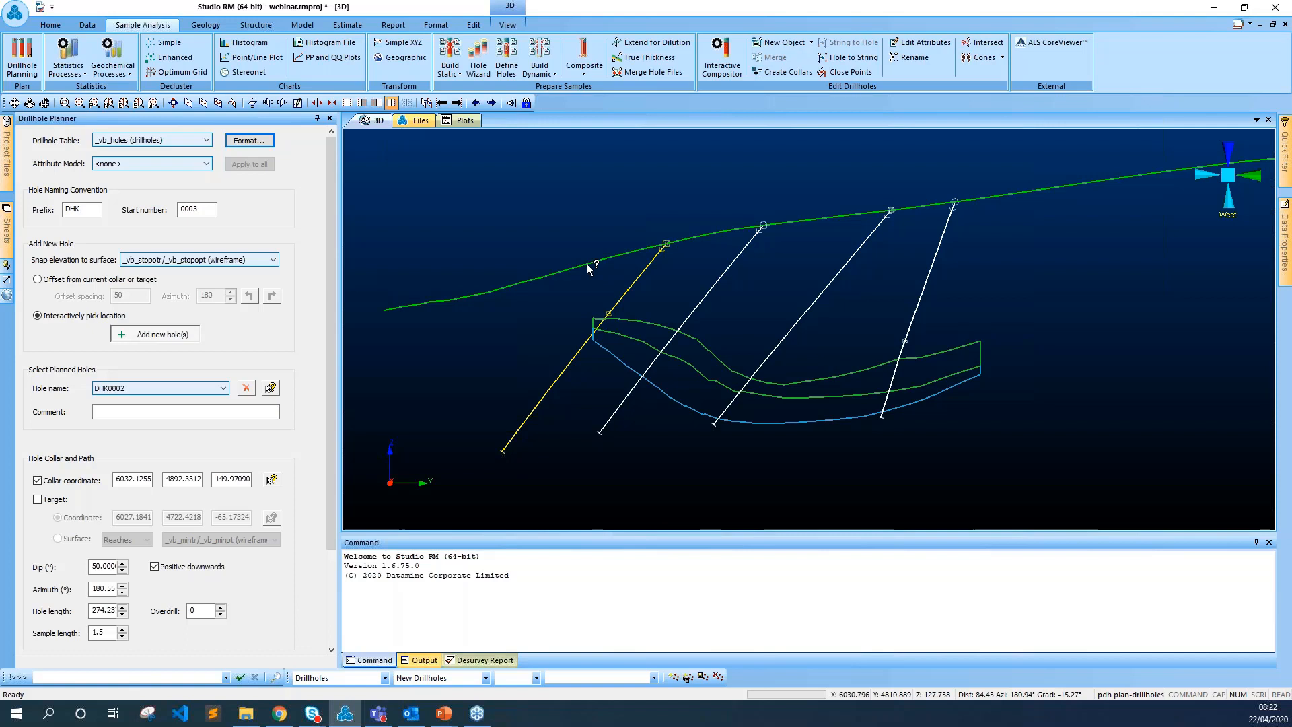
click(590, 263)
click(506, 287)
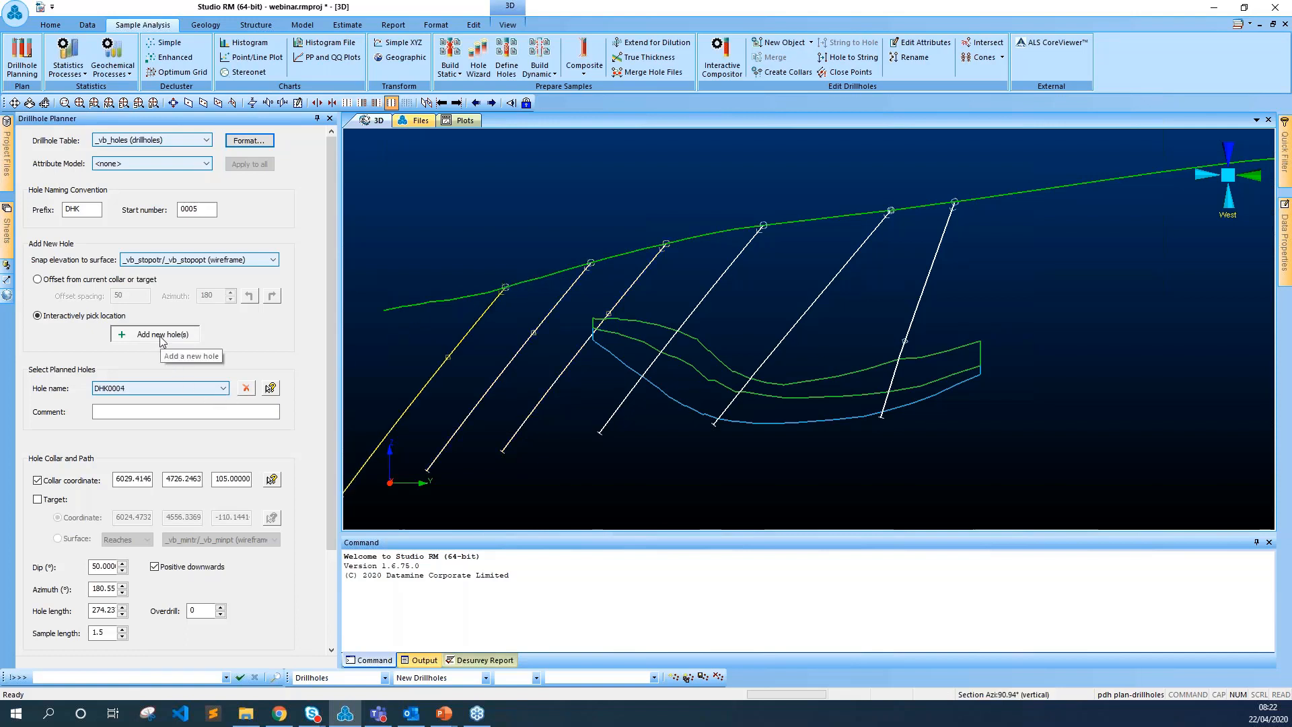
Step: End hole placement, then pick and delete each of the three newly added holes south of the existing drillholes
click(162, 339)
right_click(448, 303)
right_click(506, 239)
click(665, 186)
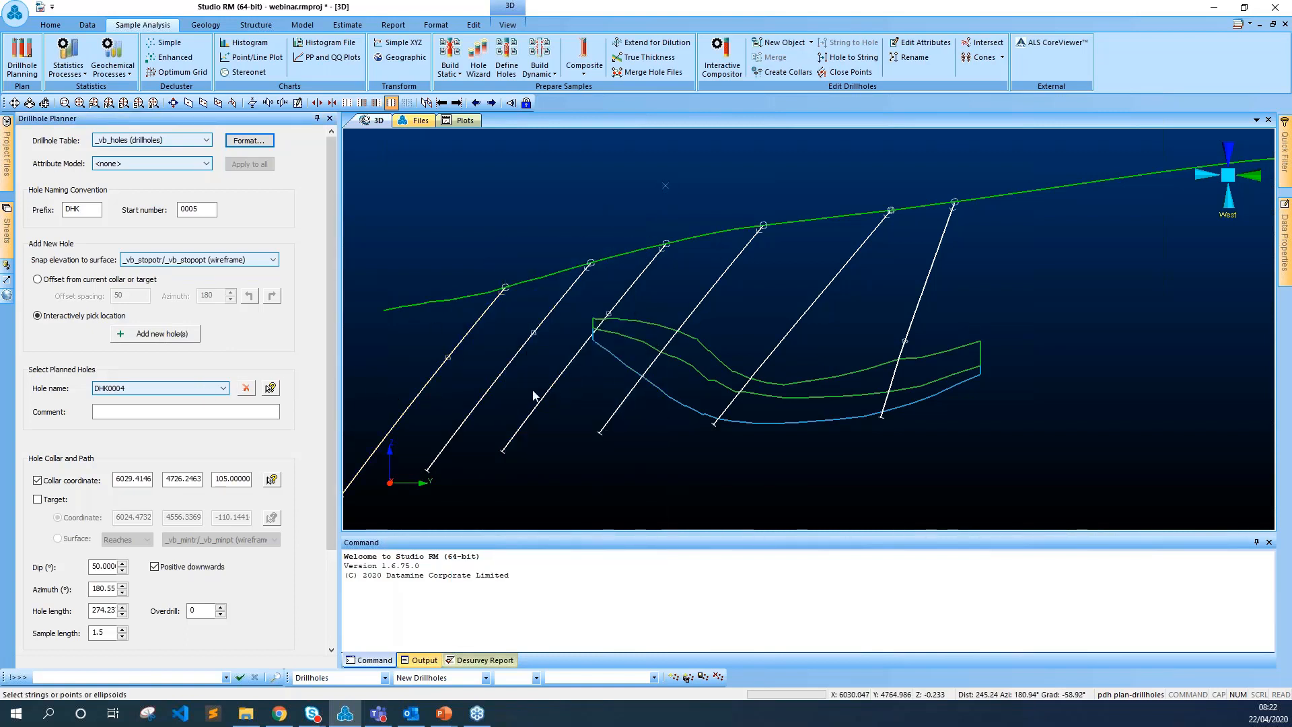
drag(392, 349, 556, 406)
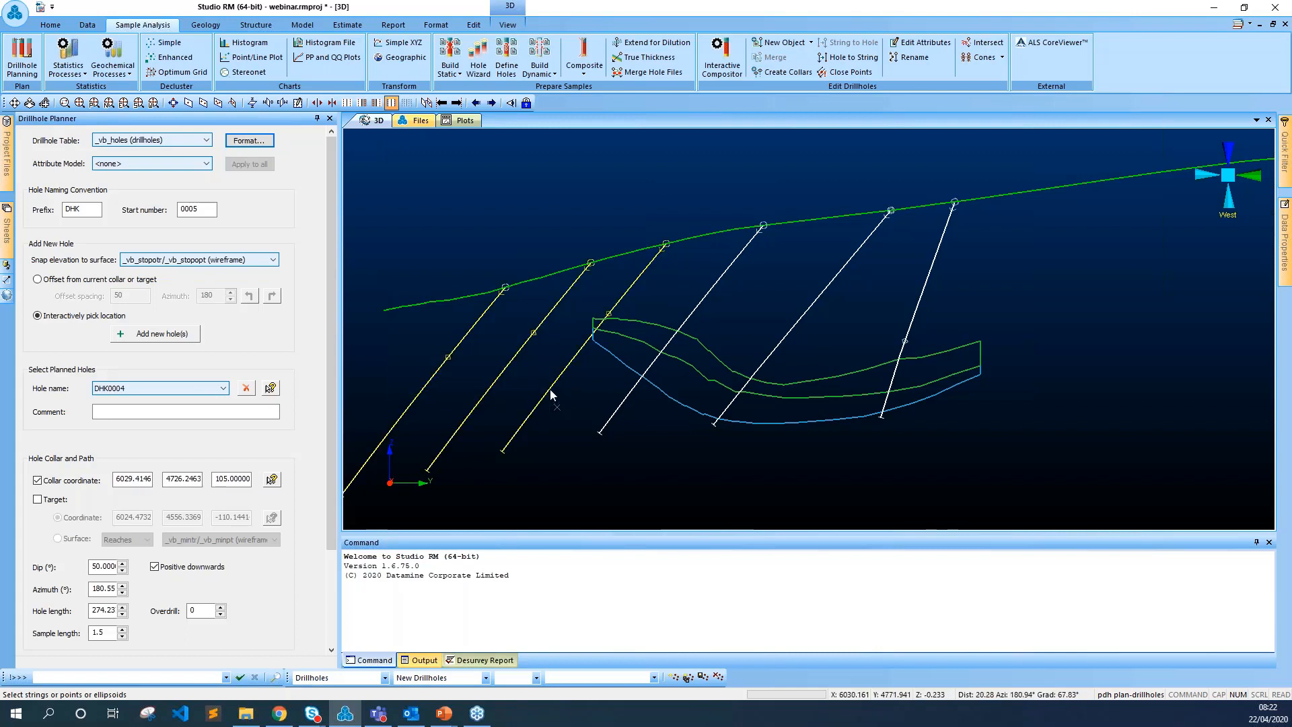
click(271, 388)
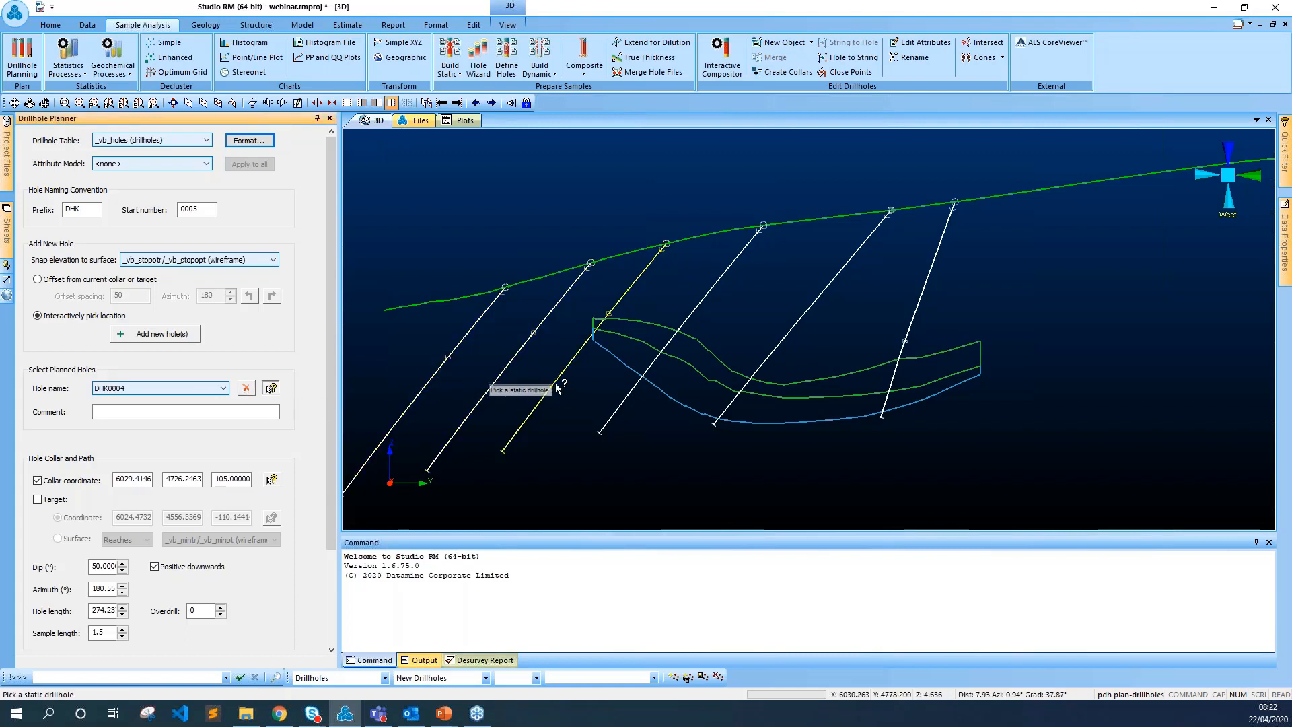
click(246, 387)
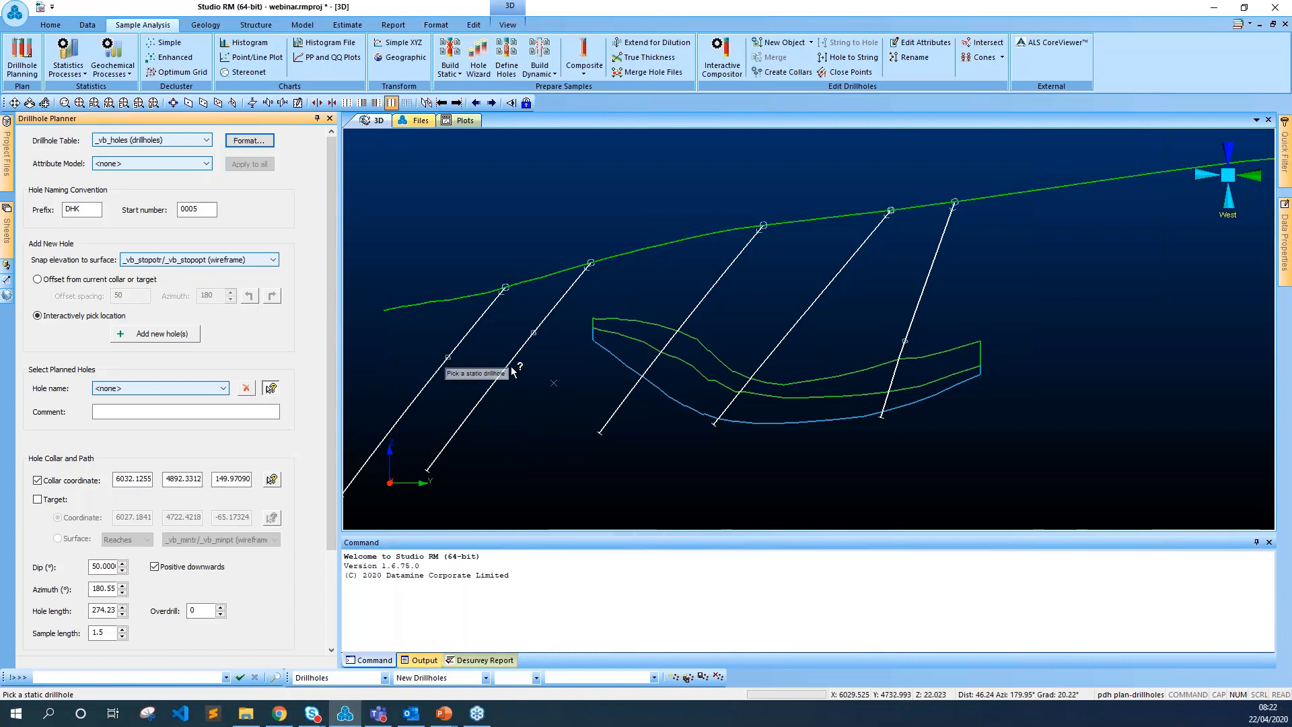
click(506, 367)
click(247, 388)
click(432, 378)
click(245, 390)
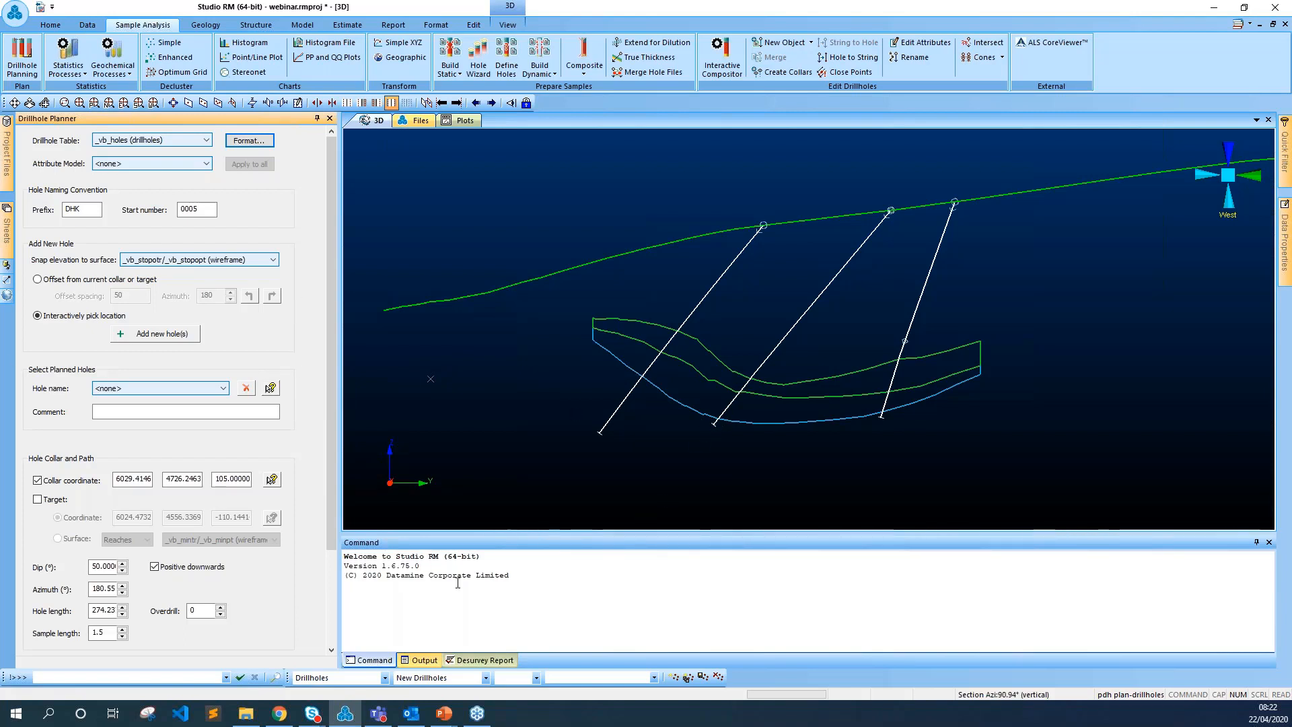
Step: Add a new hole by picking a collar location on the surface line well north of the existing drillholes
middle_drag(1086, 373, 820, 403)
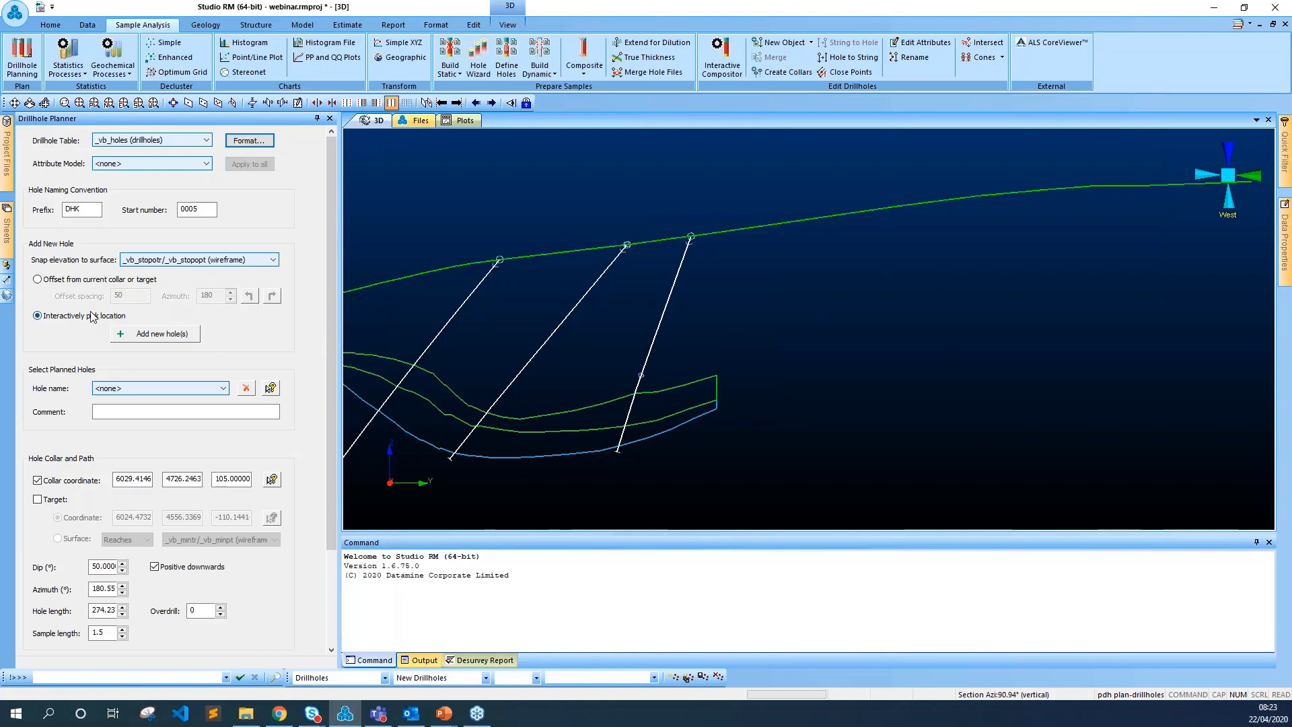
click(176, 334)
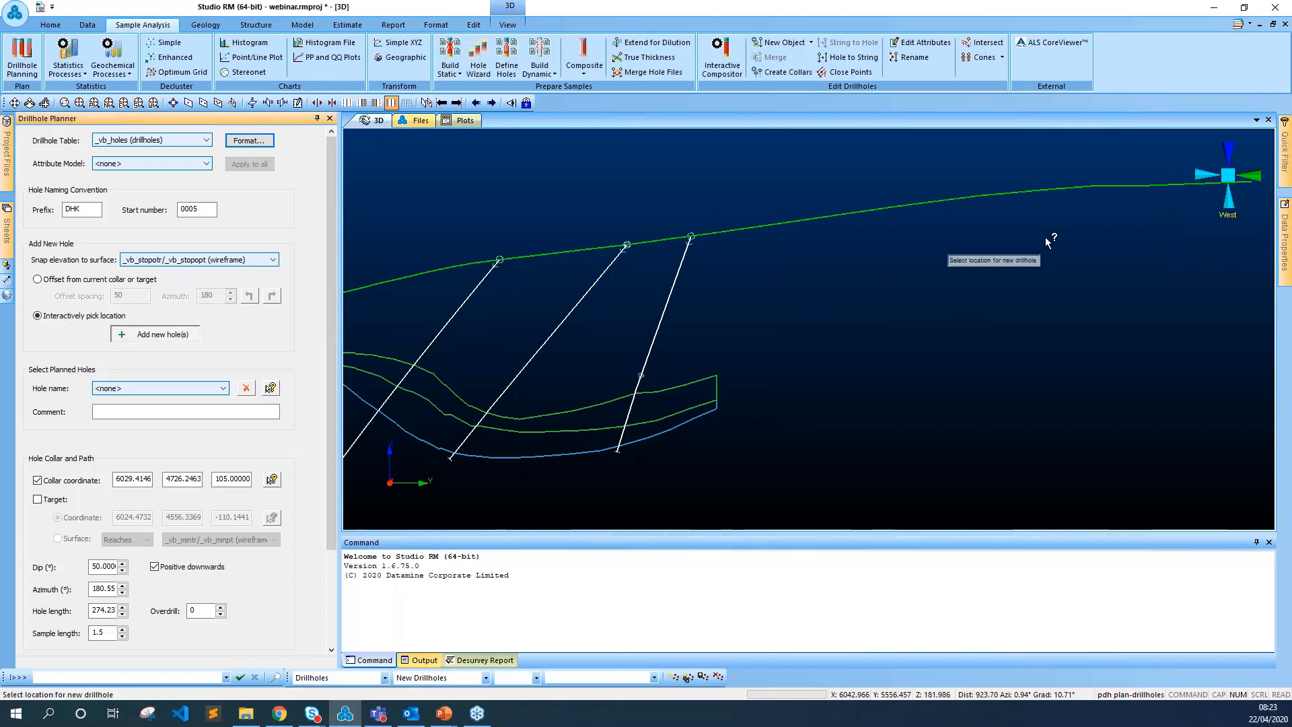
click(1055, 187)
click(1044, 190)
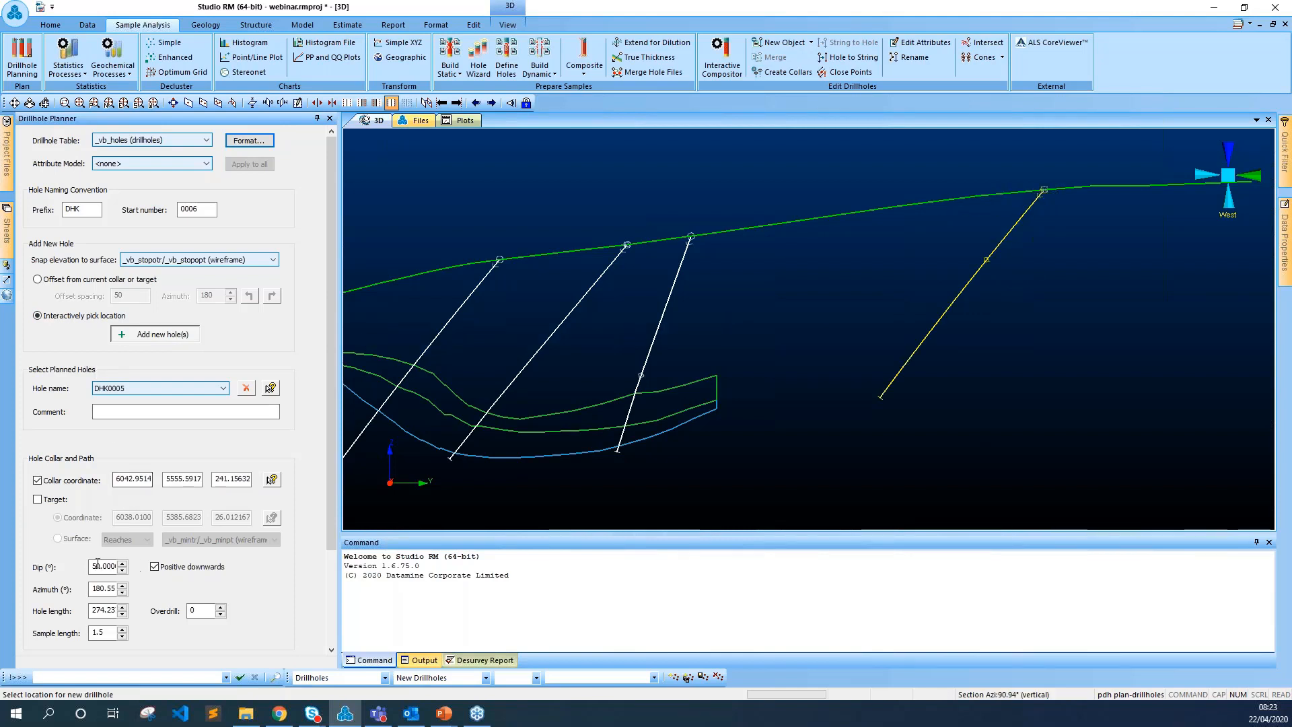
Step: Set the dip of hole DHK0005 to 90 and its azimuth to 0
click(94, 566)
drag(94, 566, 145, 566)
text(90)
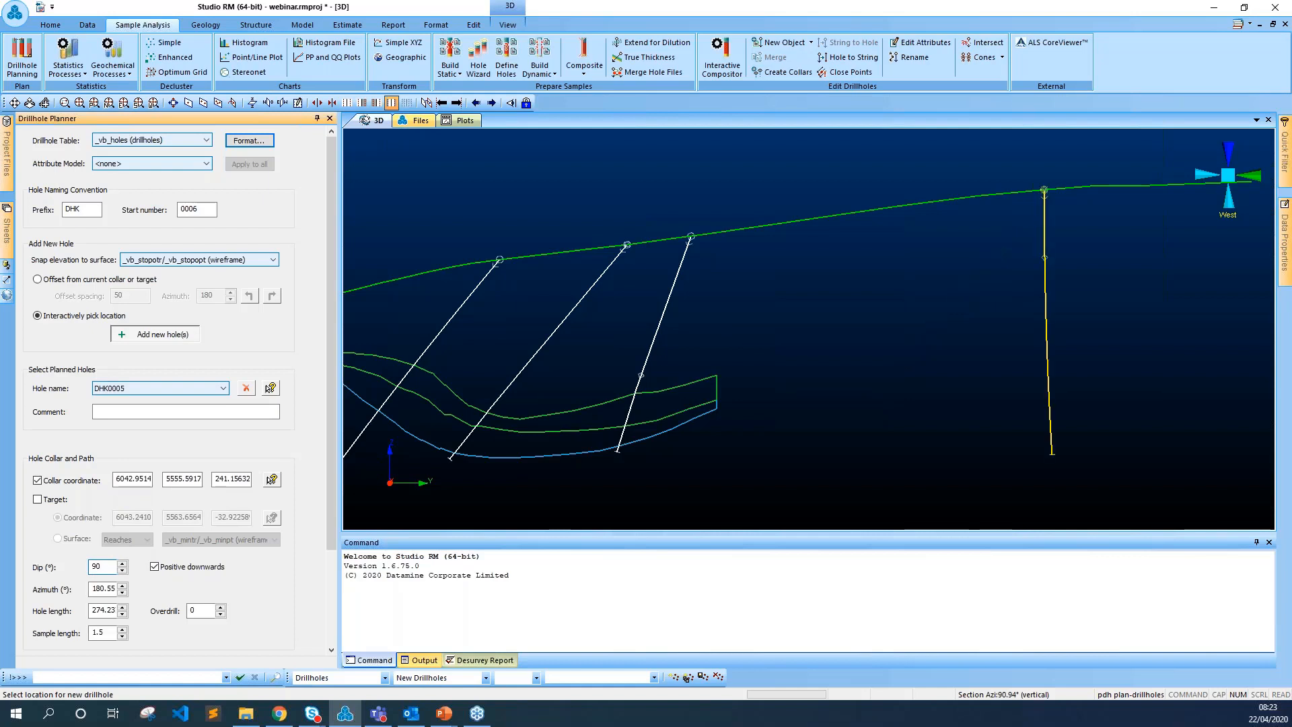
scroll(244, 582, down, 3)
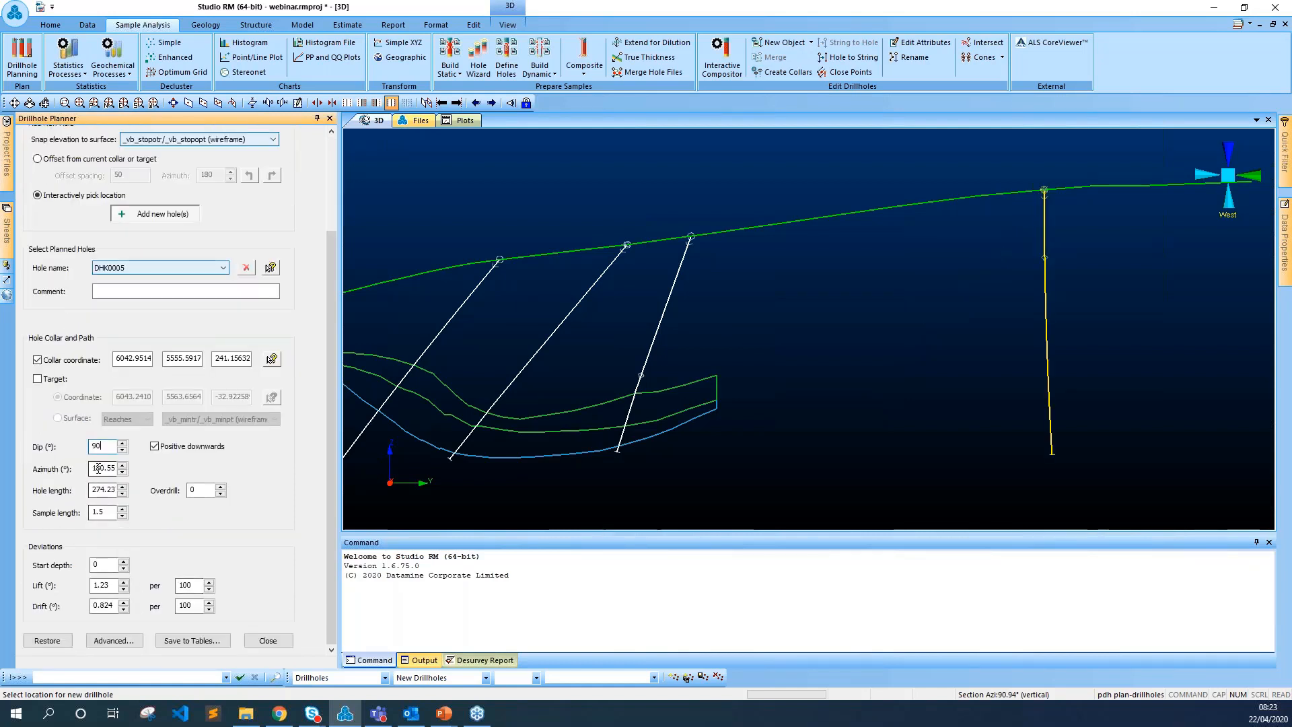
double_click(96, 468)
text(0)
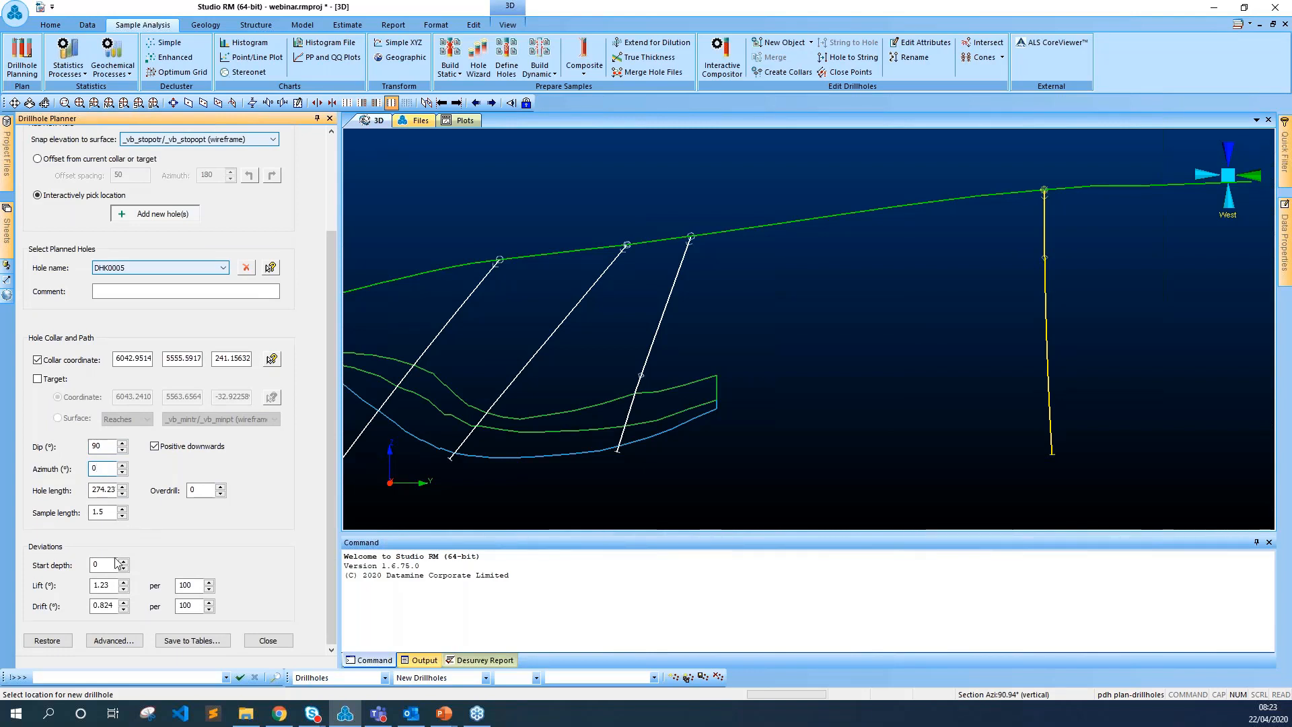
Step: Set the lift and drift deviations of hole DHK0005 to 0 and end location picking
double_click(105, 585)
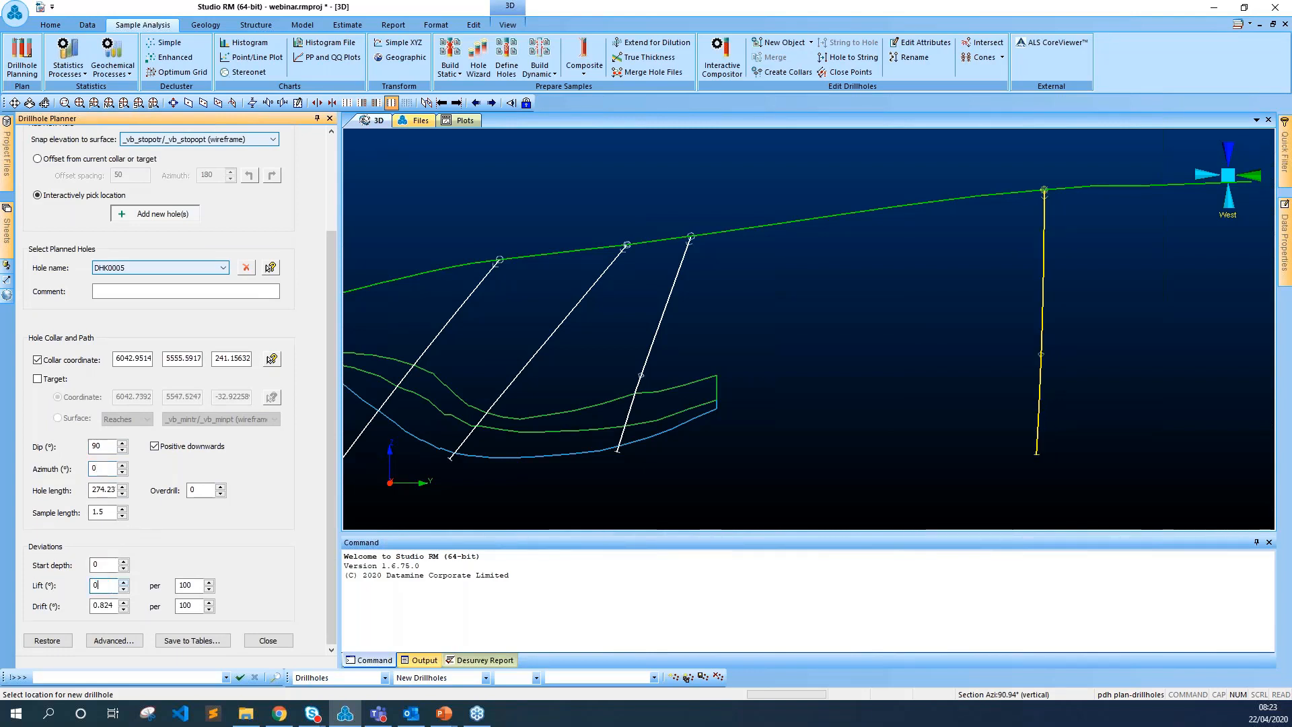
double_click(108, 605)
text(0)
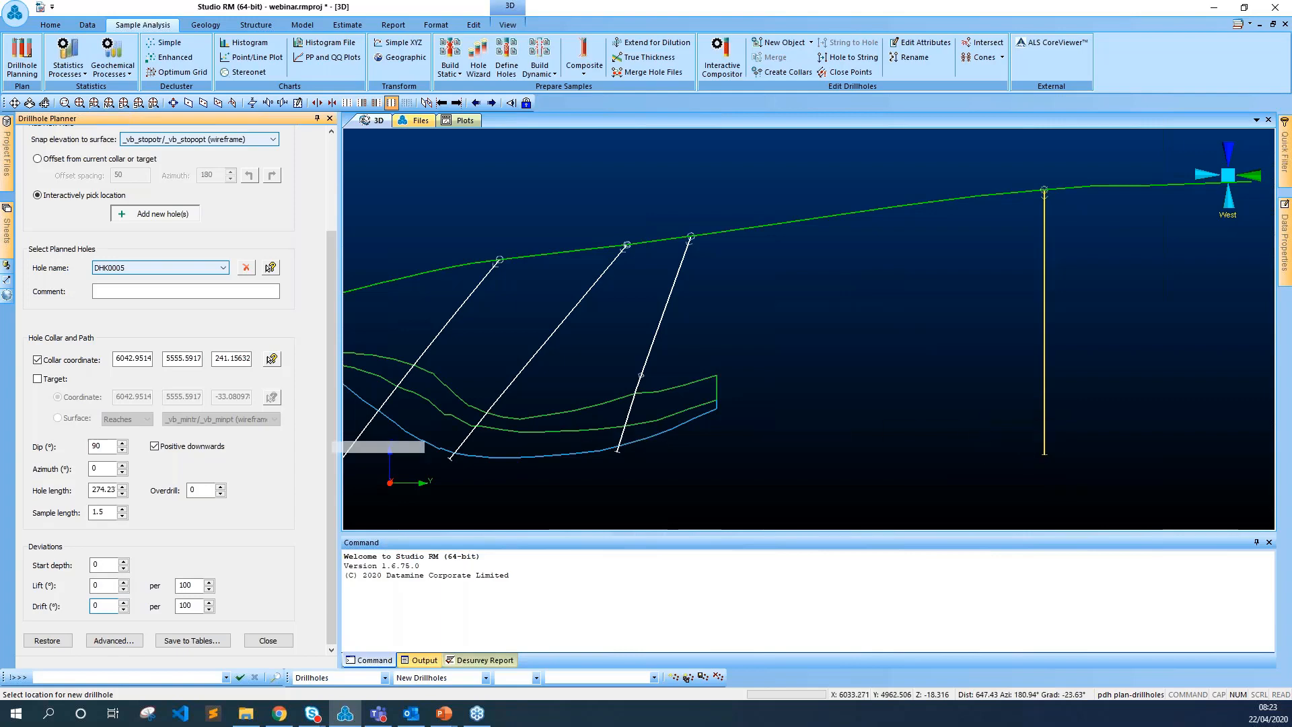
scroll(213, 346, up, 3)
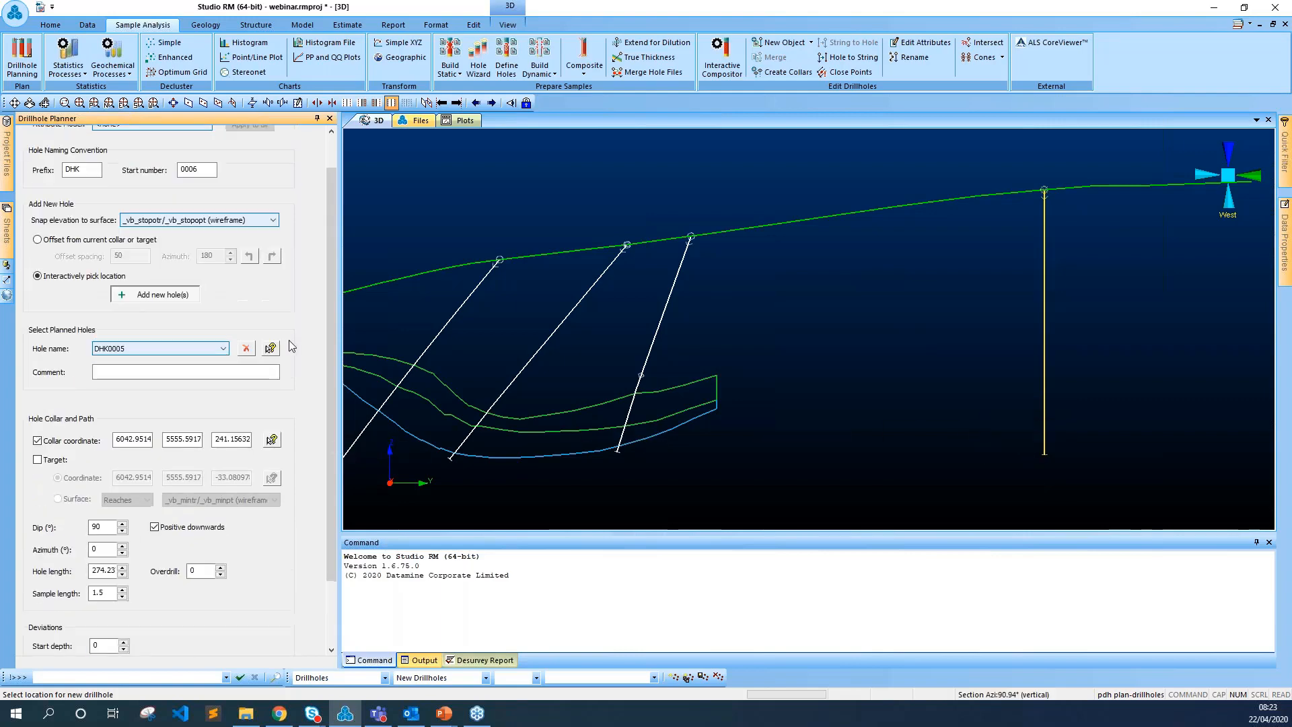
click(173, 340)
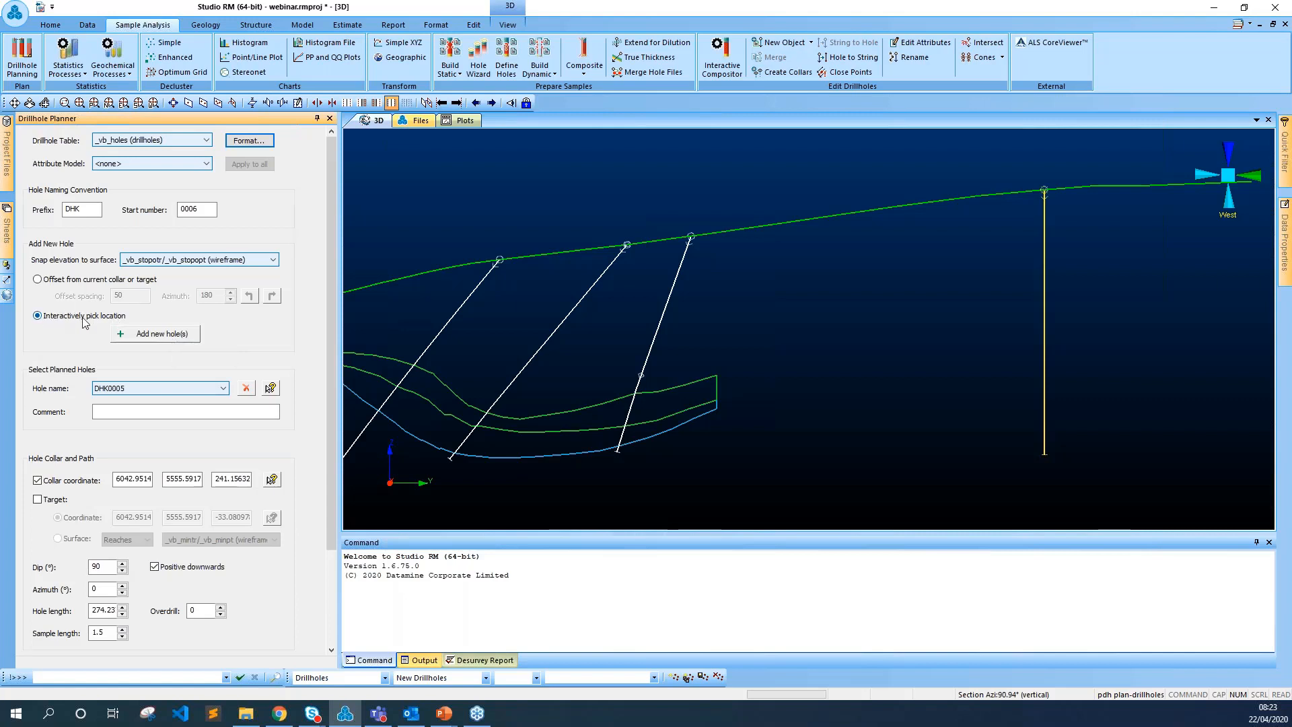
Step: Add a new hole at the collar of DHK0005 using an offset spacing of 0 and an offset azimuth of 0
click(39, 280)
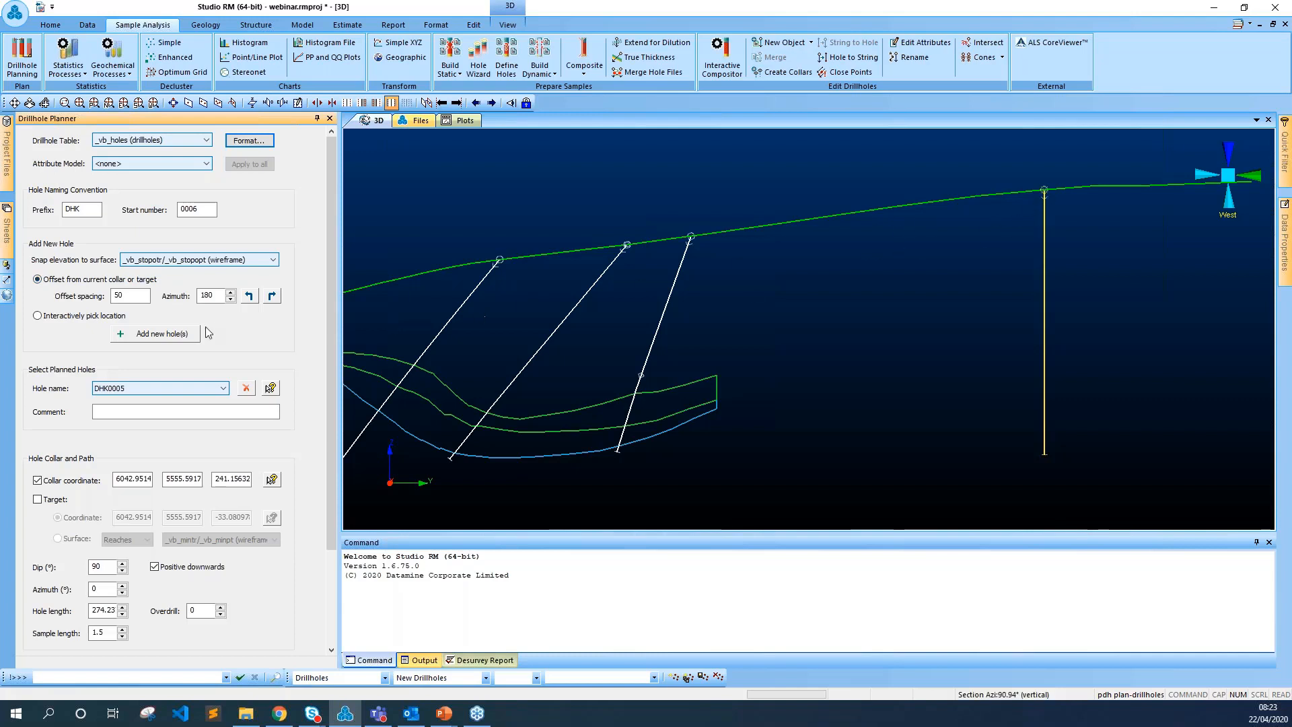
click(124, 296)
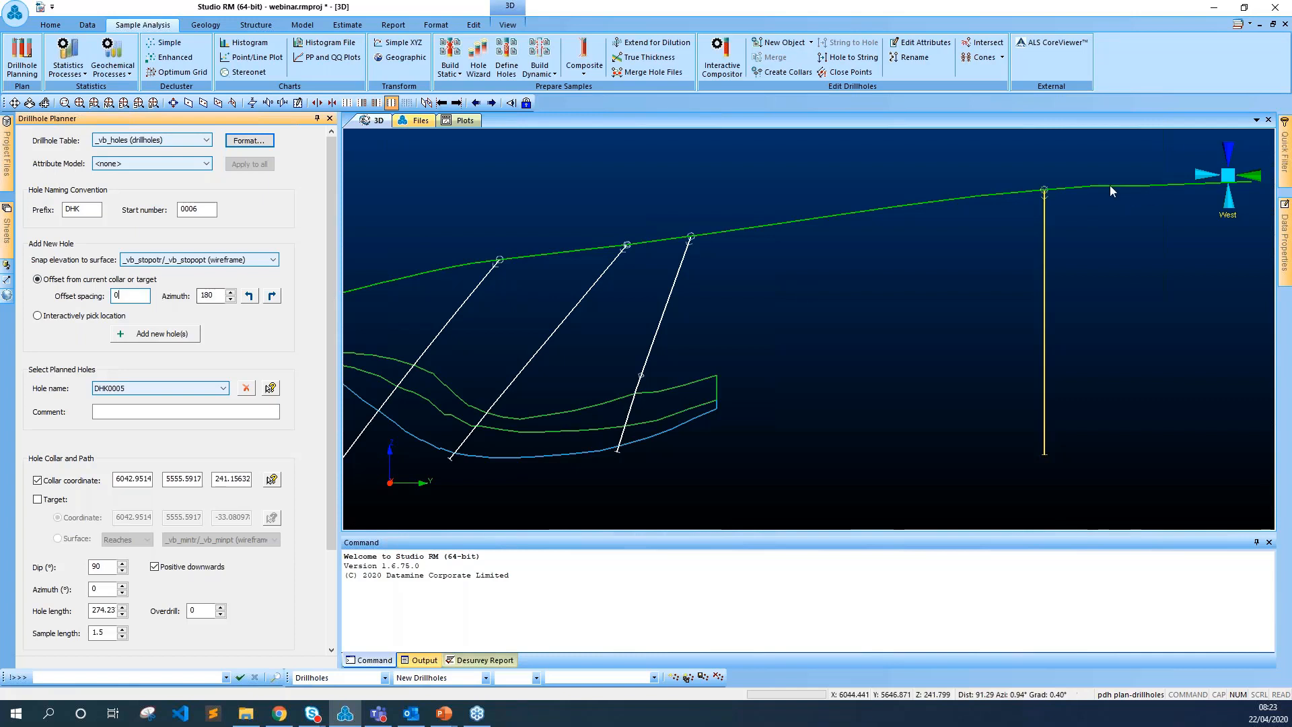
key(Tab)
text(0)
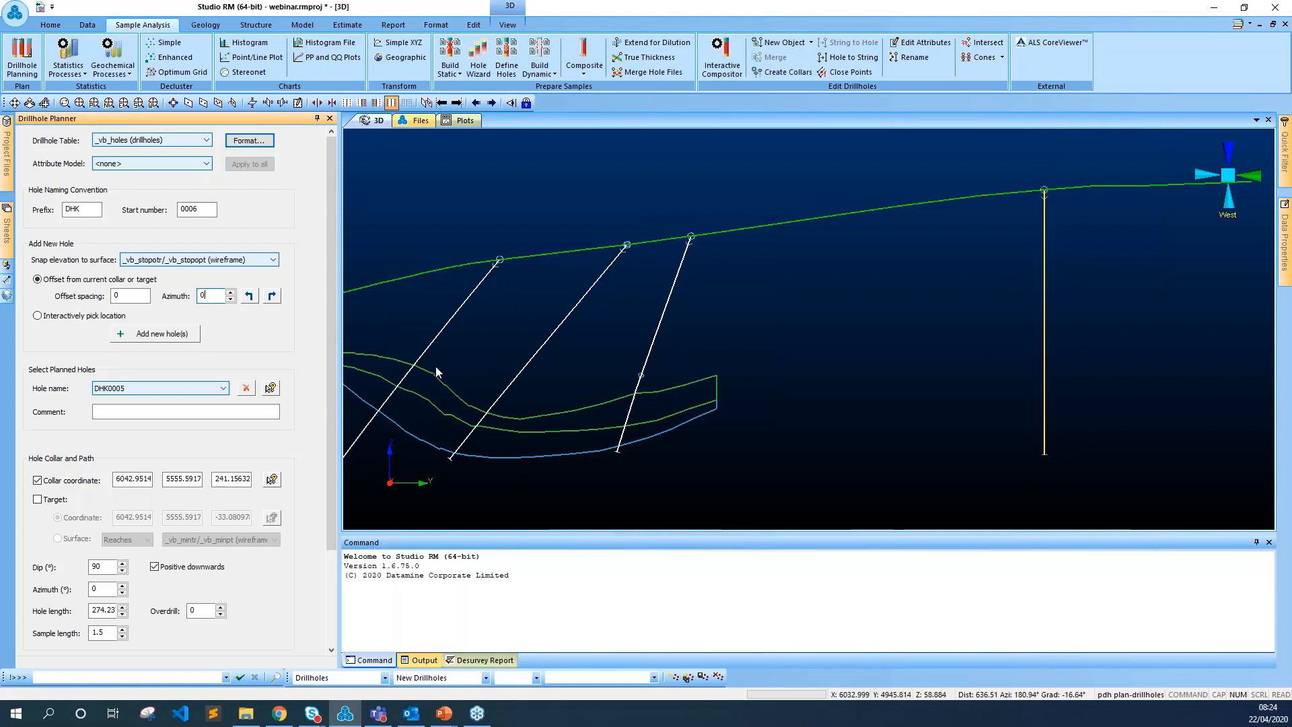
click(154, 338)
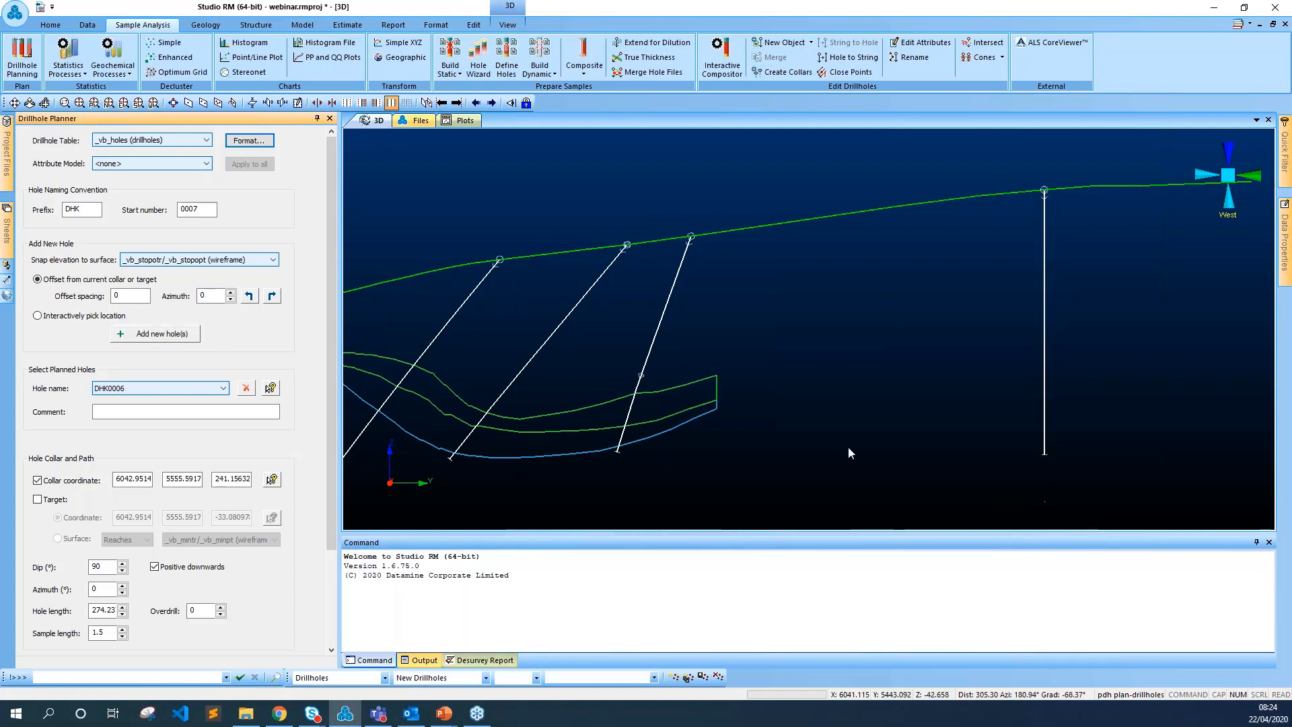
Step: Set the dip of hole DHK0006 to 70 and inspect it in plan view
drag(329, 315, 328, 370)
drag(102, 487, 83, 487)
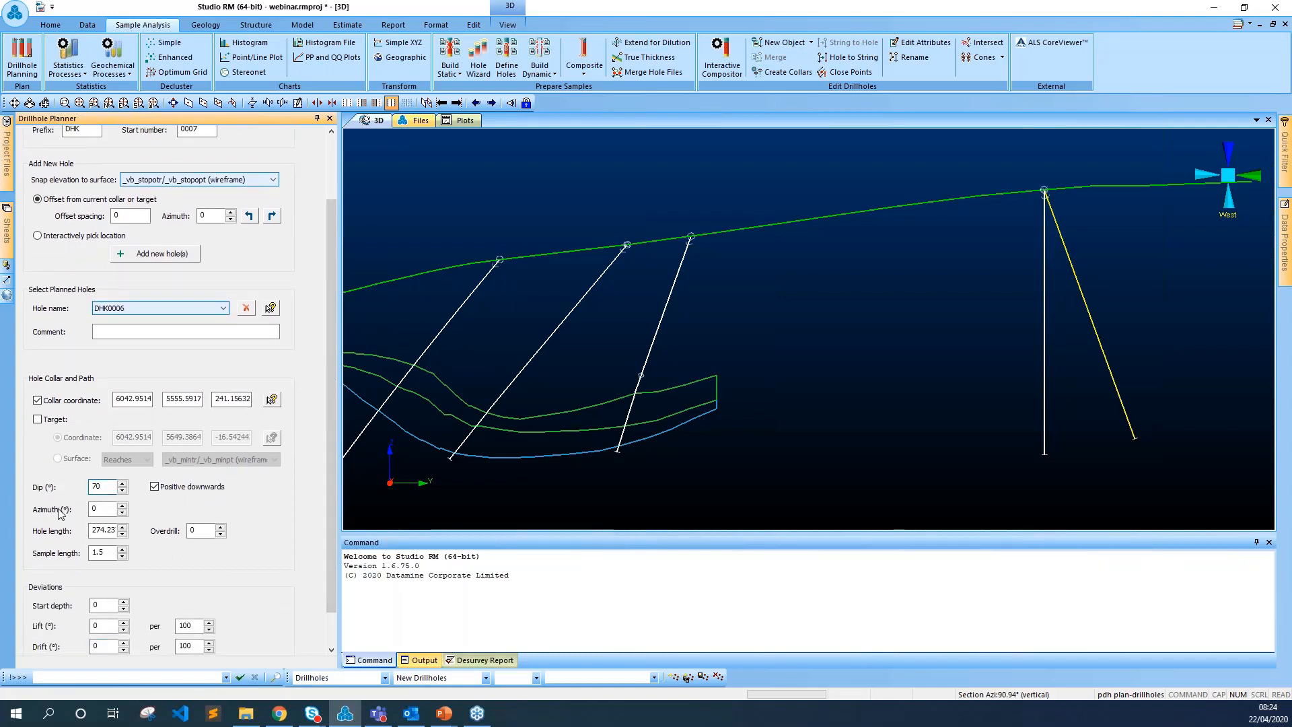
shift+drag(980, 270, 1088, 361)
middle_drag(1087, 233, 560, 532)
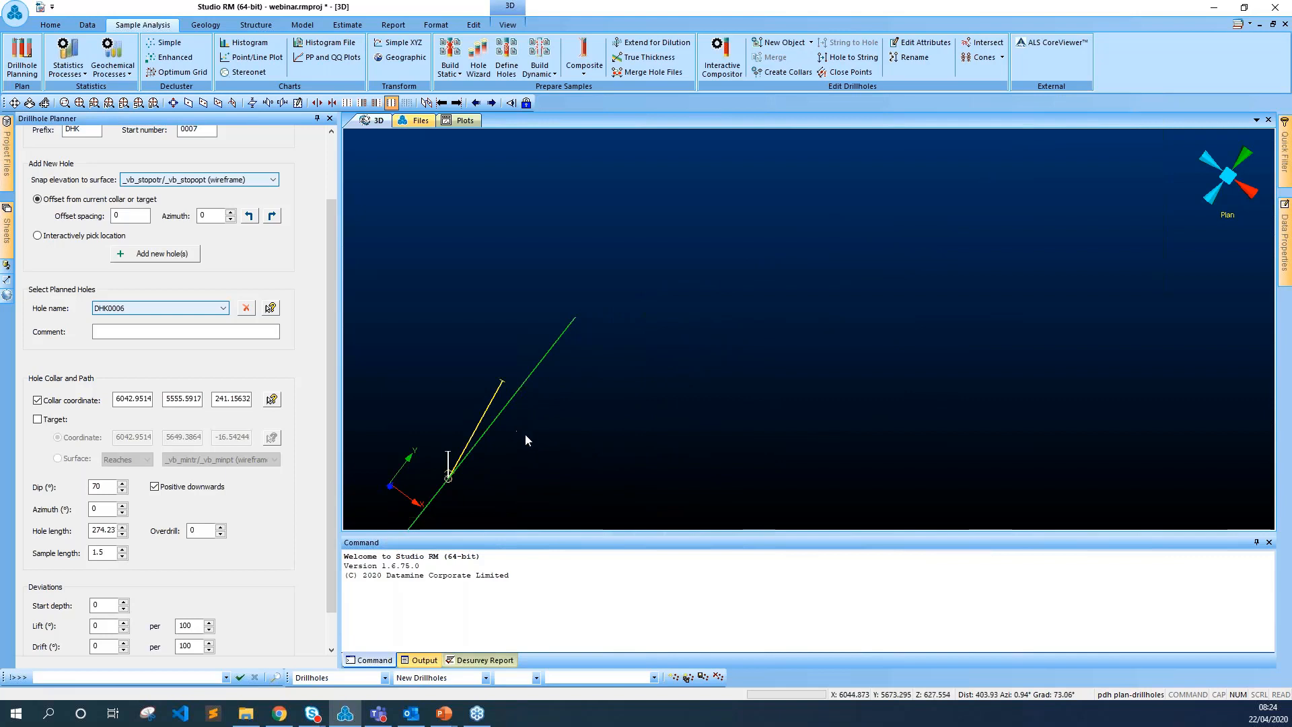
middle_drag(530, 459, 886, 314)
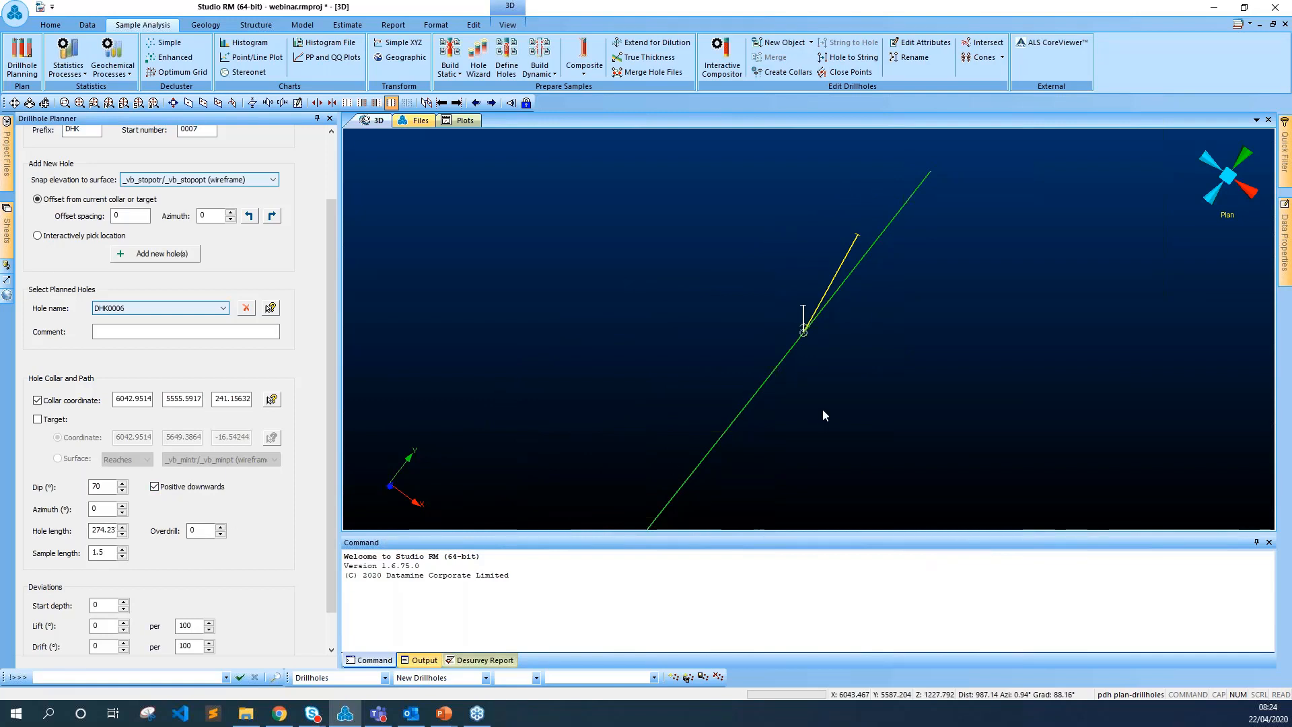
Step: Add another hole at the same collar as DHK0006 and set its hole azimuth to 40
shift+drag(887, 397, 831, 346)
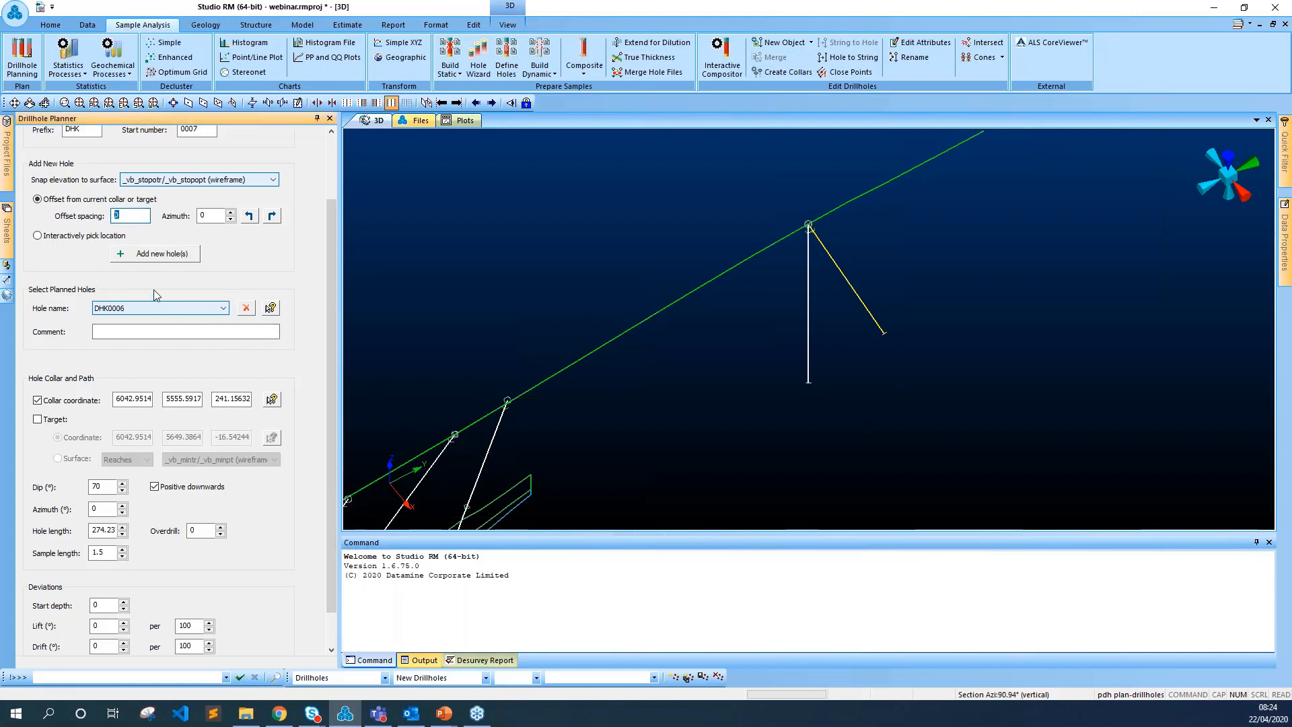
click(163, 259)
text(40)
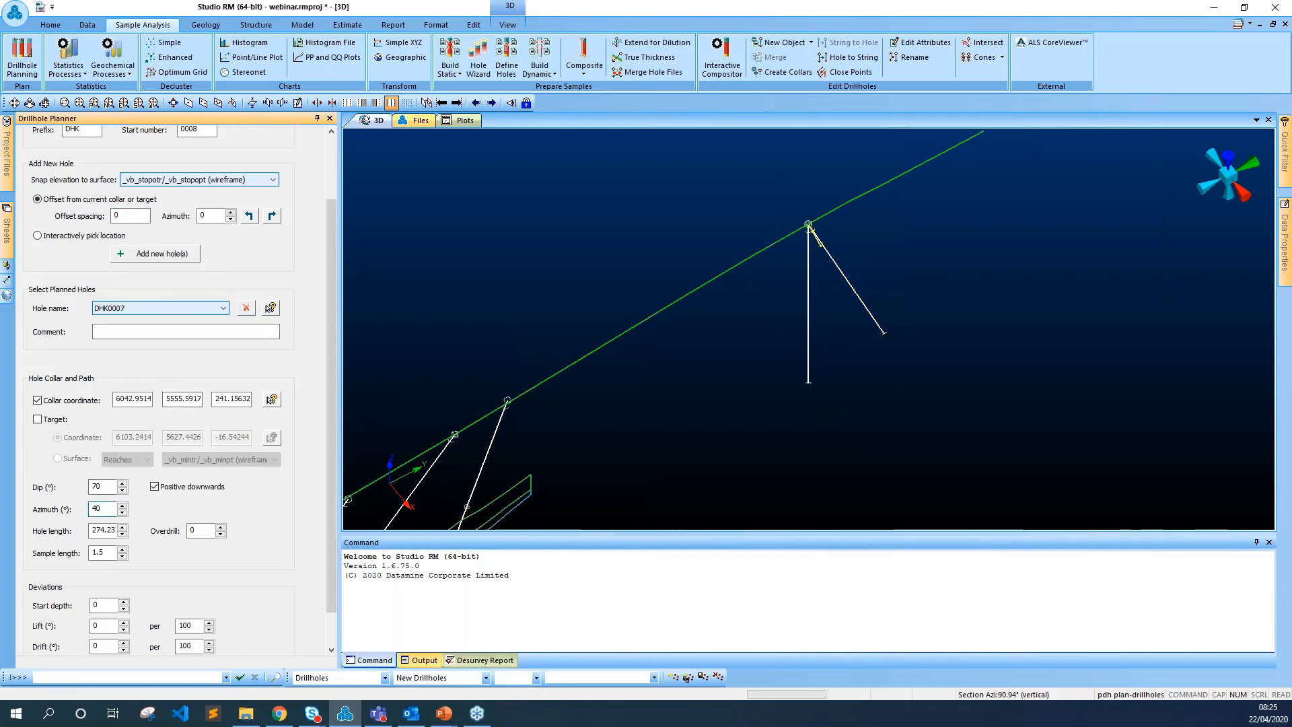
Step: Turn off section clipping in the 3D view and inspect the fanned holes in plan view
click(508, 25)
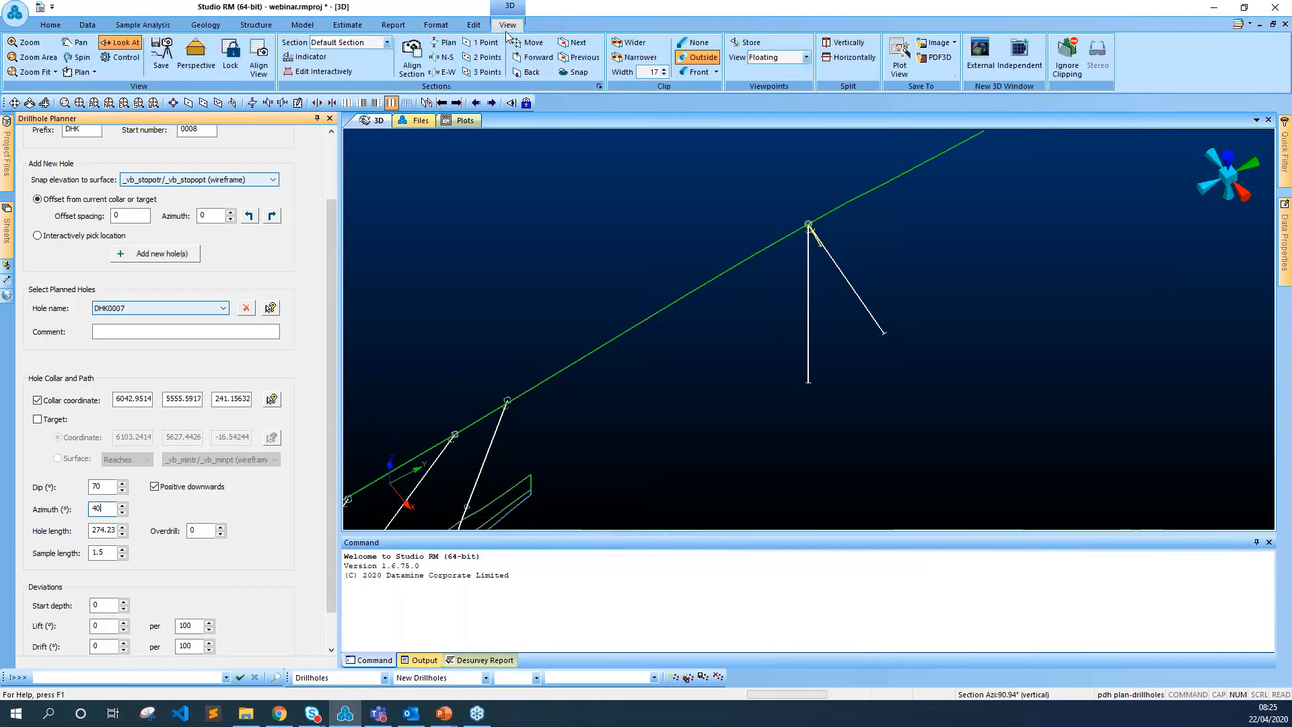
click(698, 43)
shift+drag(1003, 266, 1004, 340)
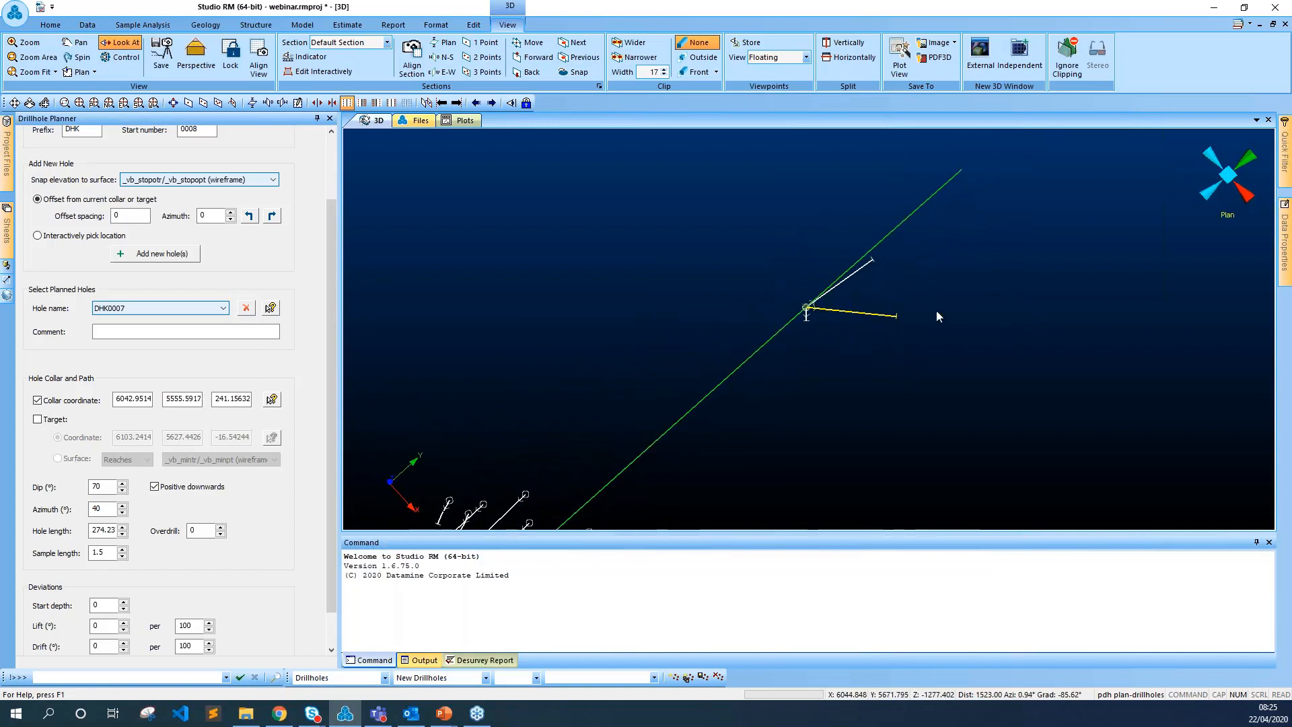
Step: Add four holes at the same collar, stepping their azimuths from 80 to 200 in increments of 40
click(154, 254)
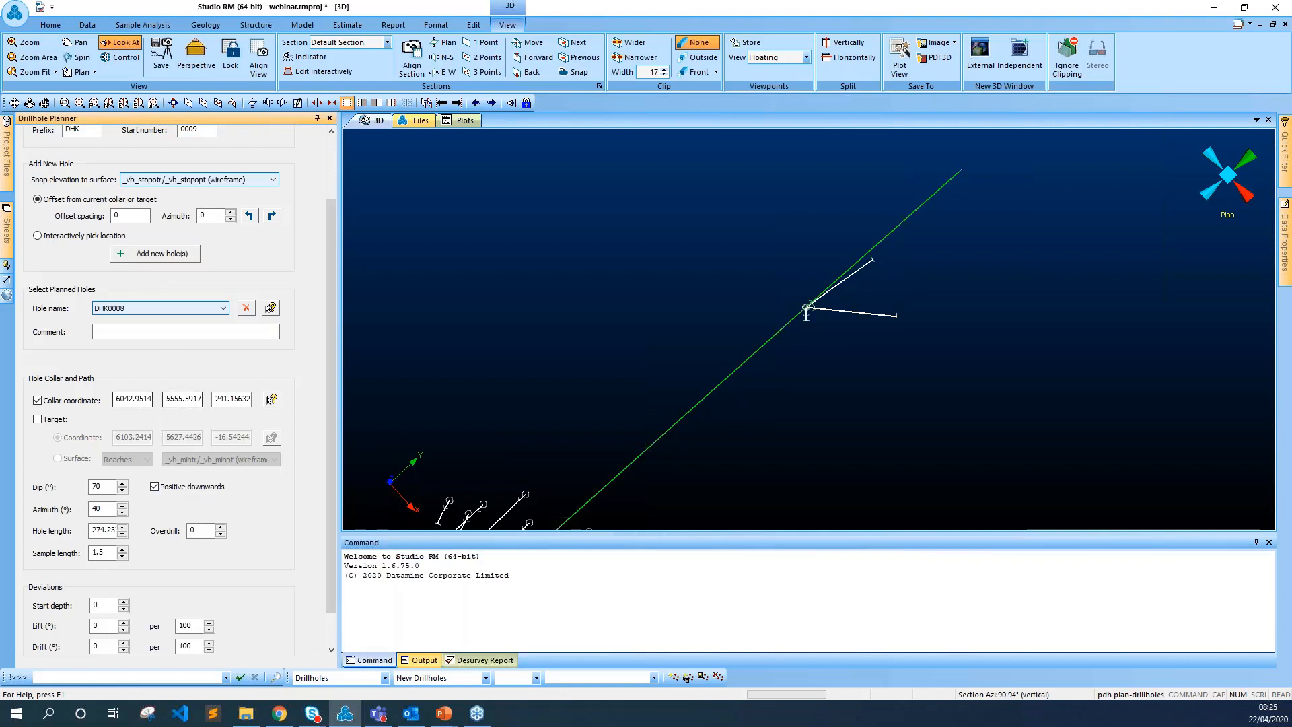
double_click(97, 509)
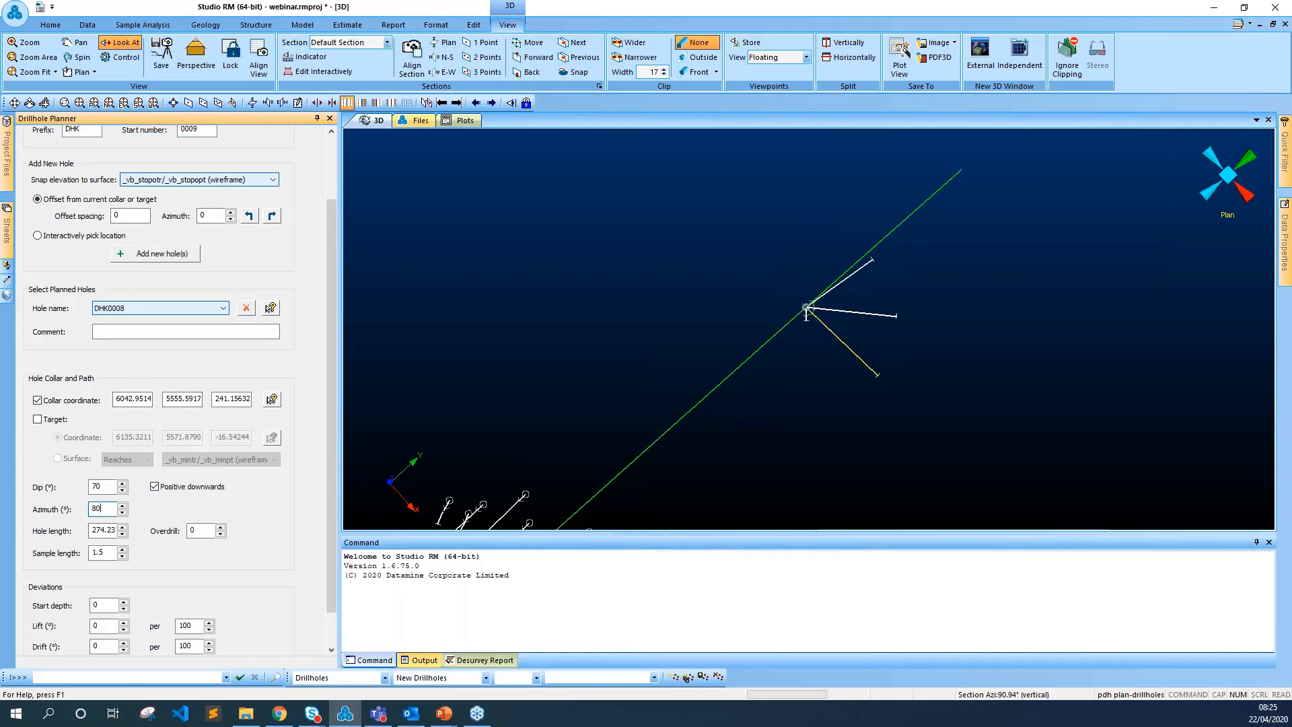
click(155, 254)
click(138, 257)
click(151, 255)
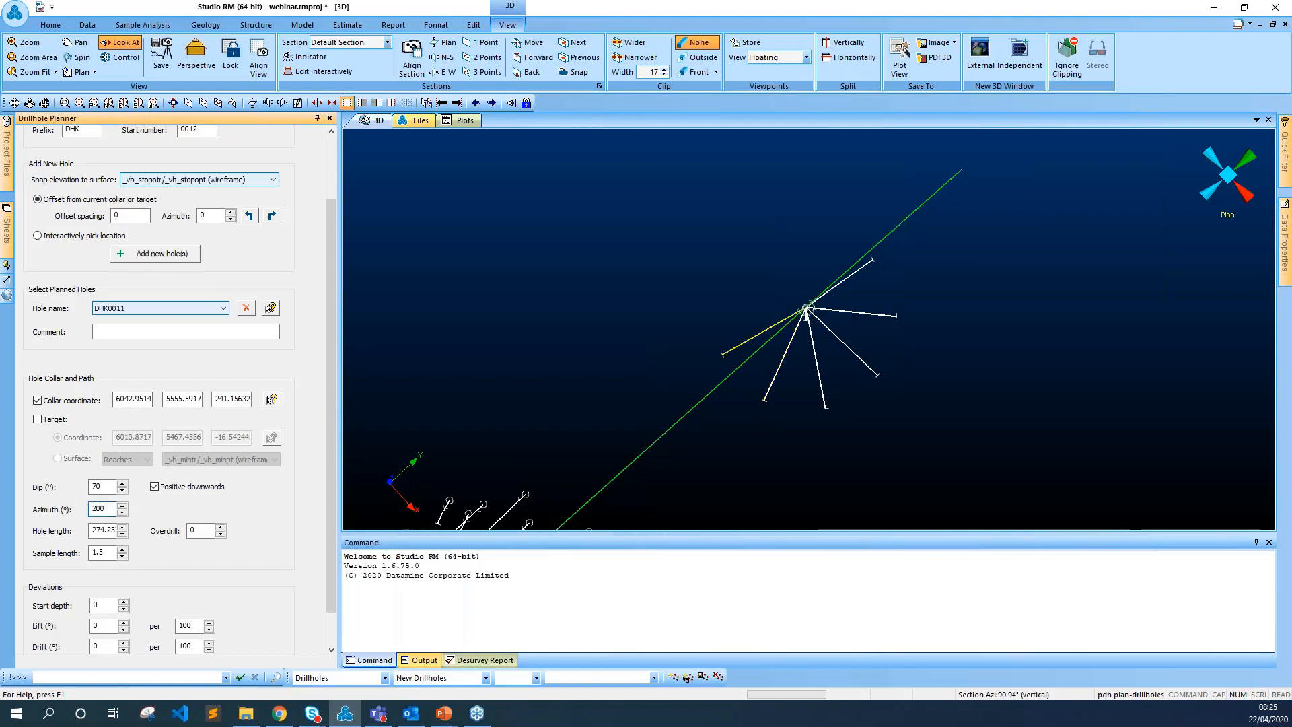
key(Return)
Step: Add three more holes at the shared collar with azimuths of 240, 280 and 320 to complete the fan
click(153, 254)
double_click(100, 509)
key(Return)
click(160, 259)
double_click(99, 509)
key(Return)
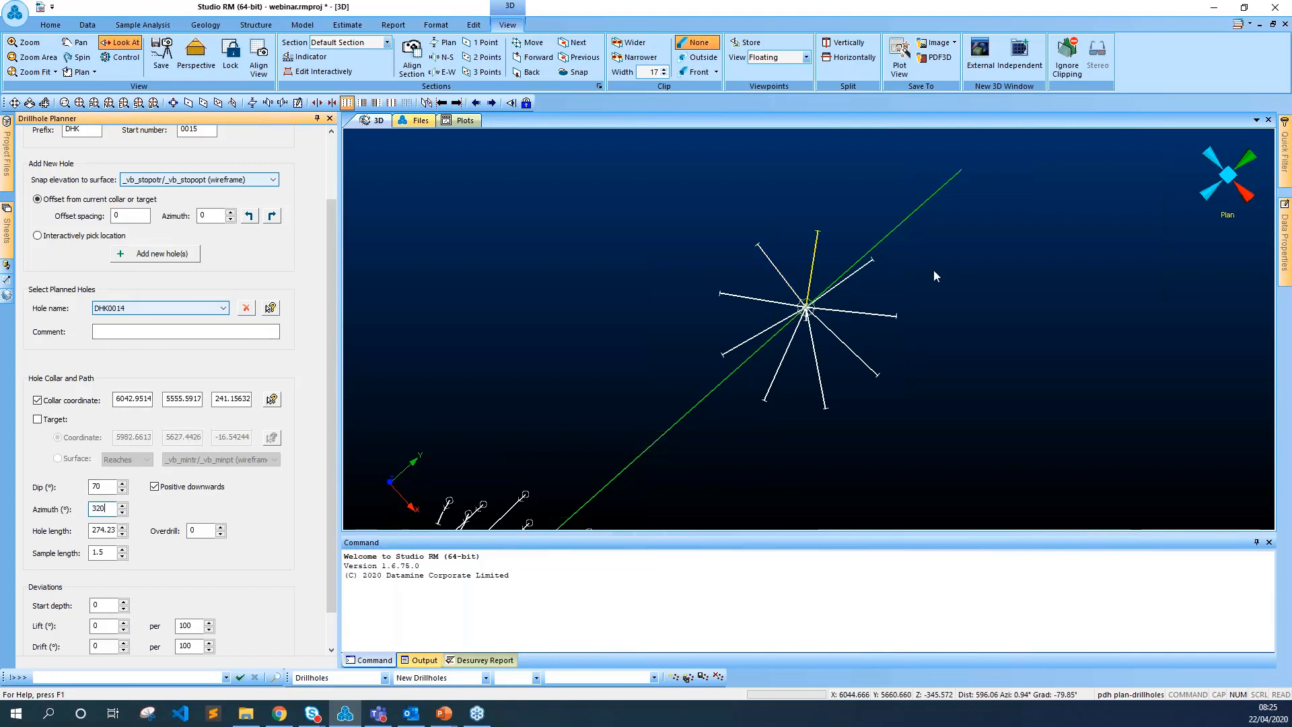
Step: Delete planned holes DHK0014 and DHK0005 from the fan
drag(1063, 337, 904, 260)
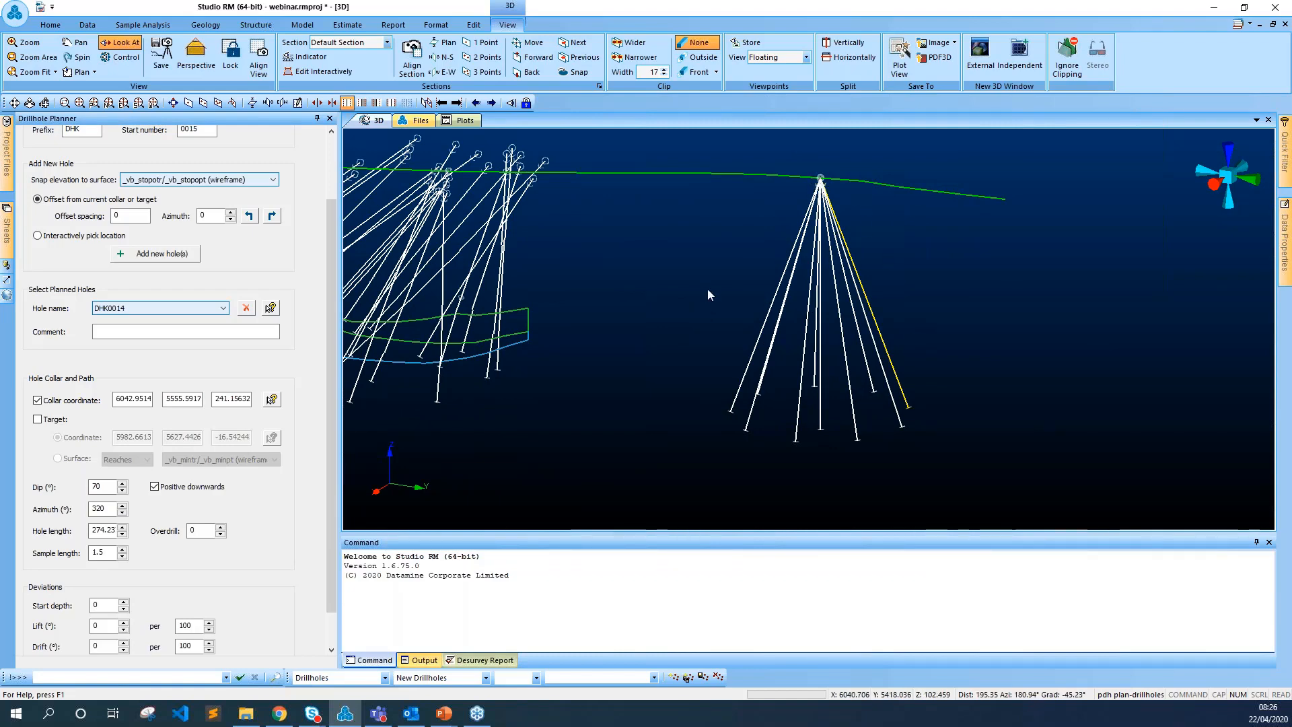
drag(718, 288, 977, 337)
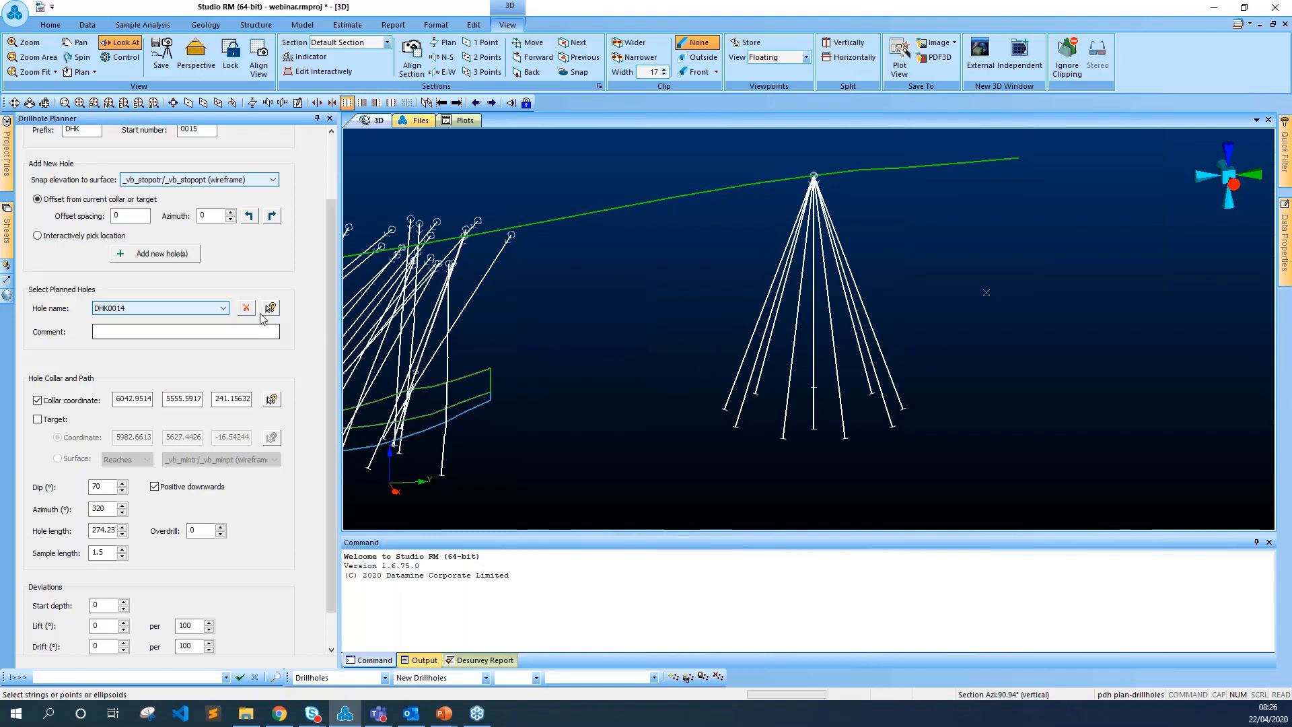
drag(331, 271, 336, 196)
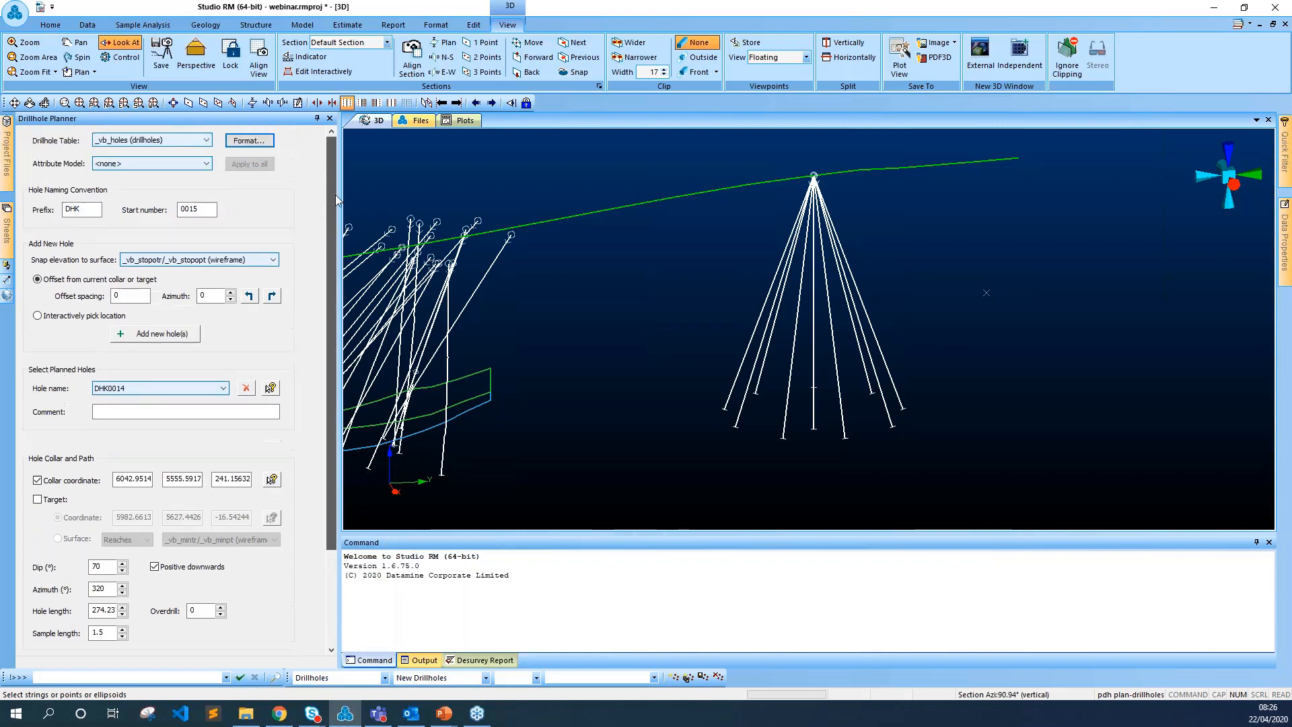
click(195, 209)
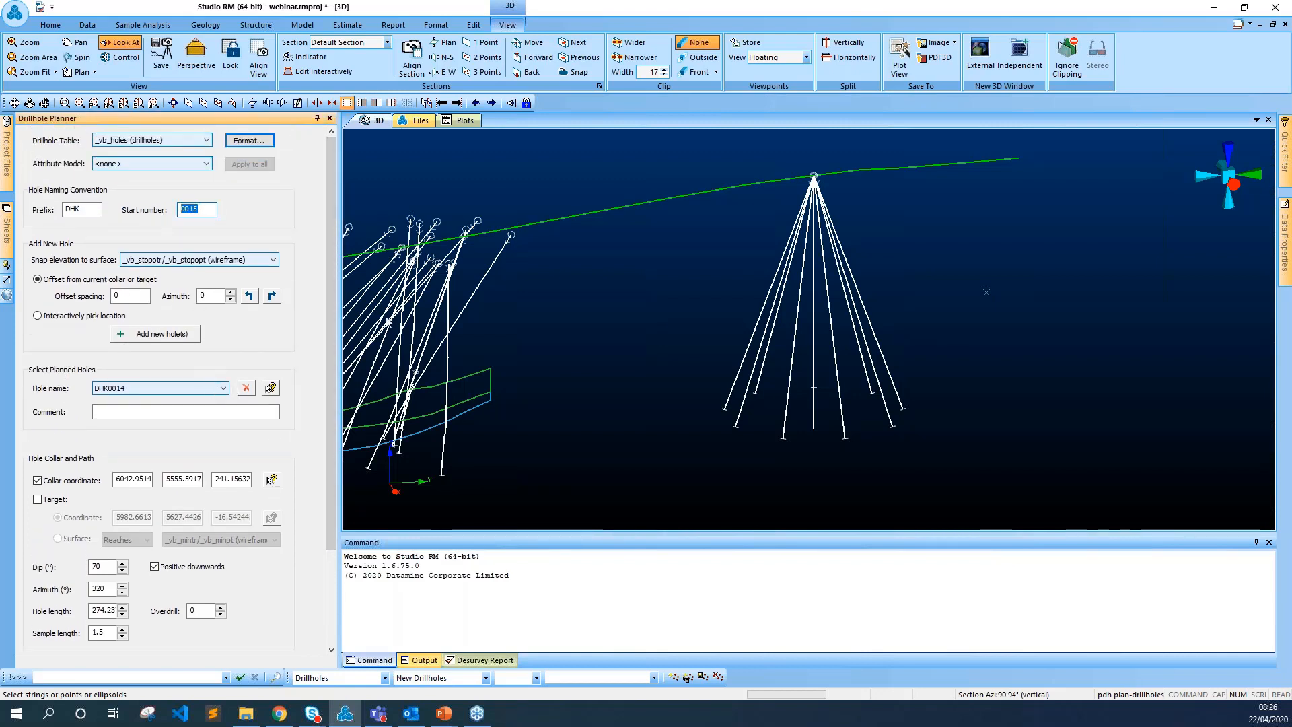
drag(720, 249, 901, 293)
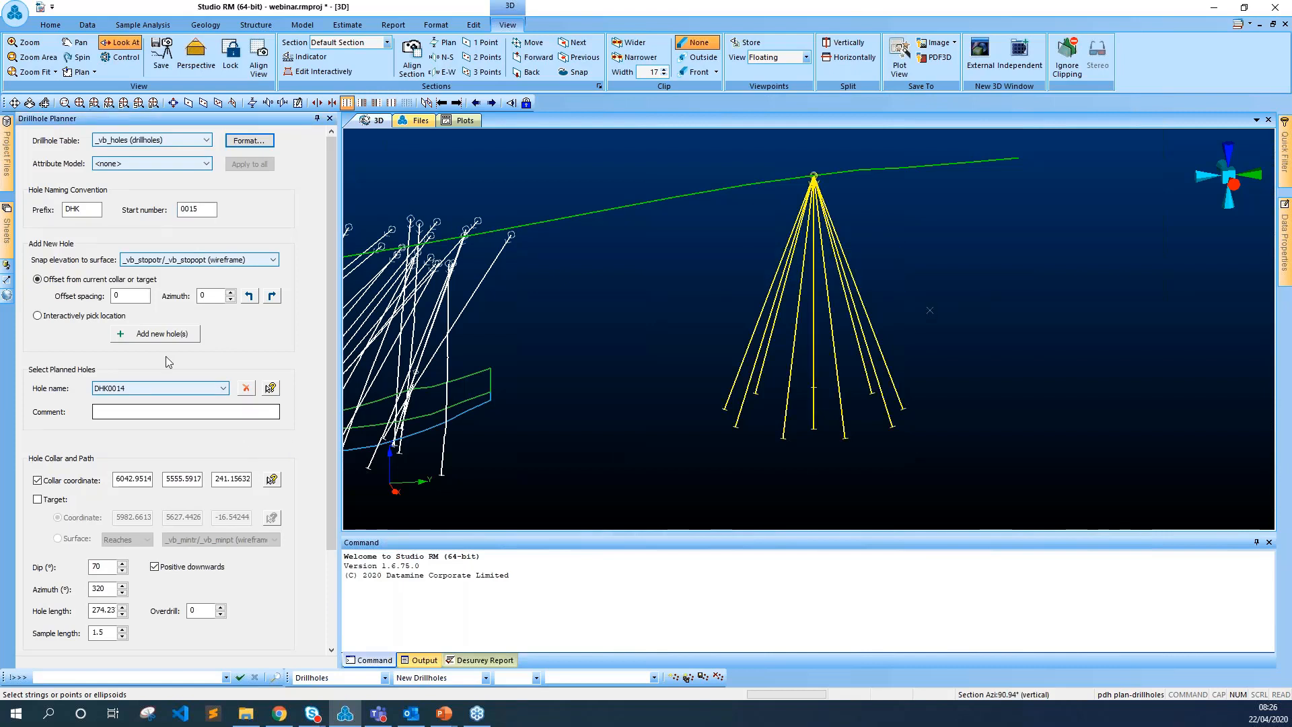
click(191, 213)
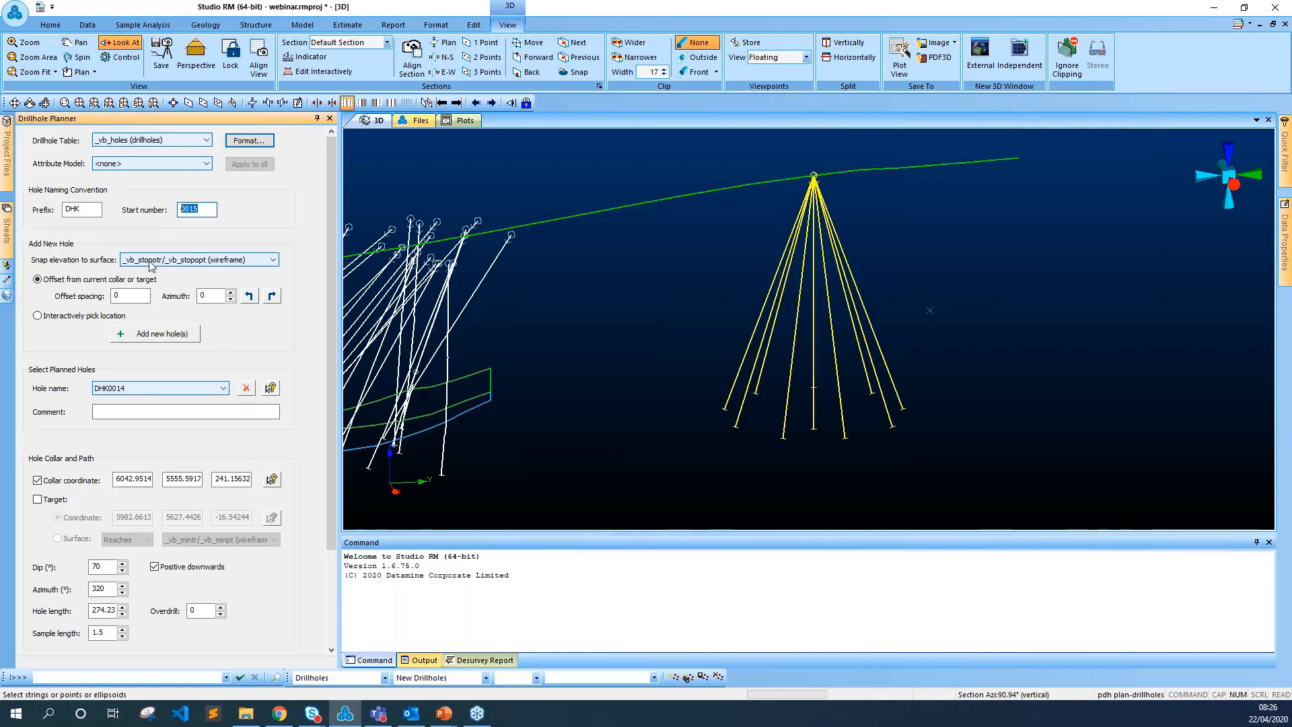
click(248, 389)
click(214, 392)
click(180, 405)
click(249, 392)
Step: Delete planned holes DHK0006, DHK0007 and DHK0008 one after another
click(222, 389)
click(181, 412)
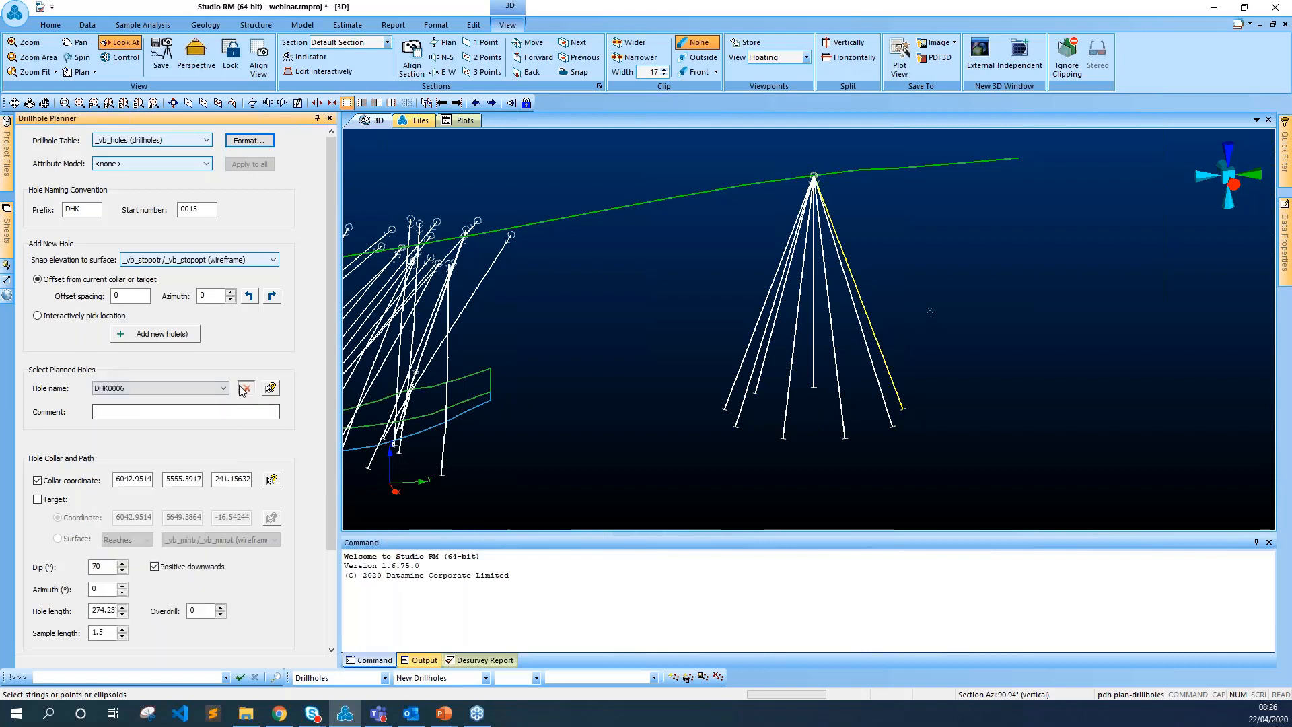
click(210, 392)
click(181, 410)
click(243, 389)
click(214, 396)
click(181, 409)
click(246, 389)
Step: Delete planned holes DHK0009 and DHK0010
click(209, 390)
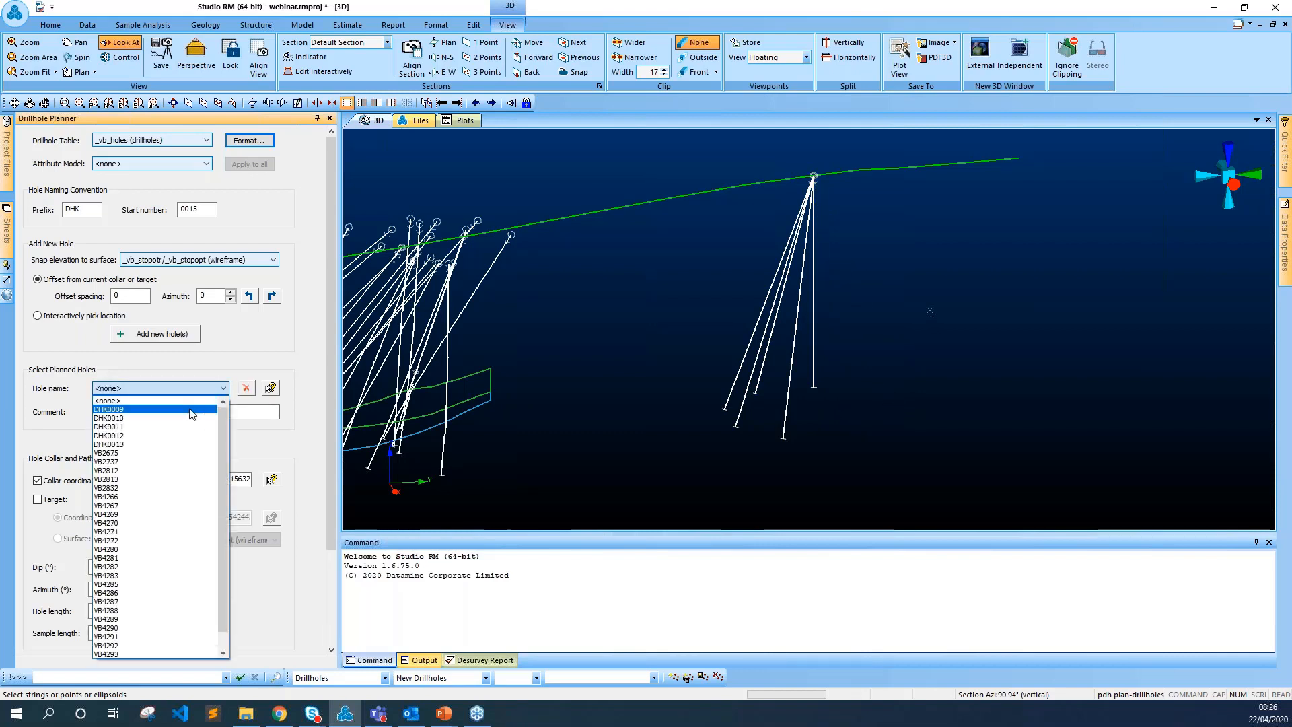
click(180, 409)
click(245, 388)
click(222, 388)
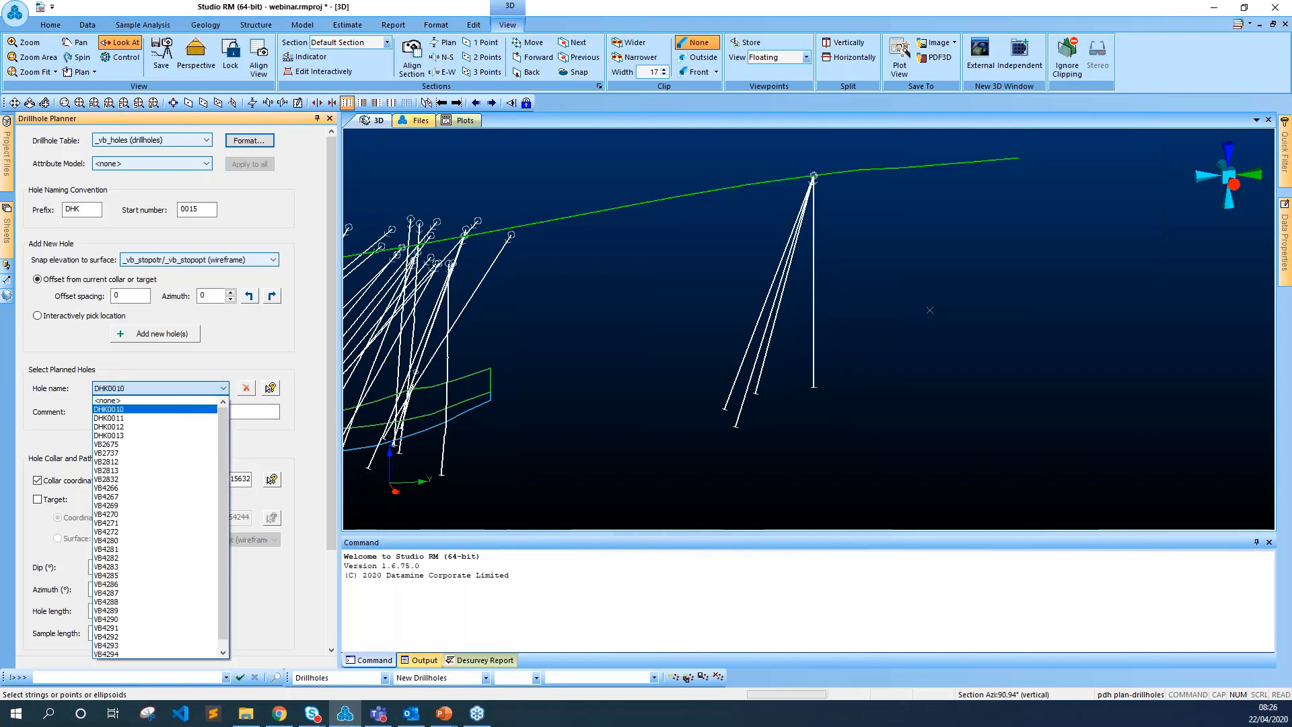
click(181, 409)
click(246, 388)
Step: Delete the remaining fanned holes DHK0011, DHK0012 and DHK0013
click(223, 388)
click(180, 409)
click(246, 389)
click(223, 389)
click(181, 409)
click(245, 388)
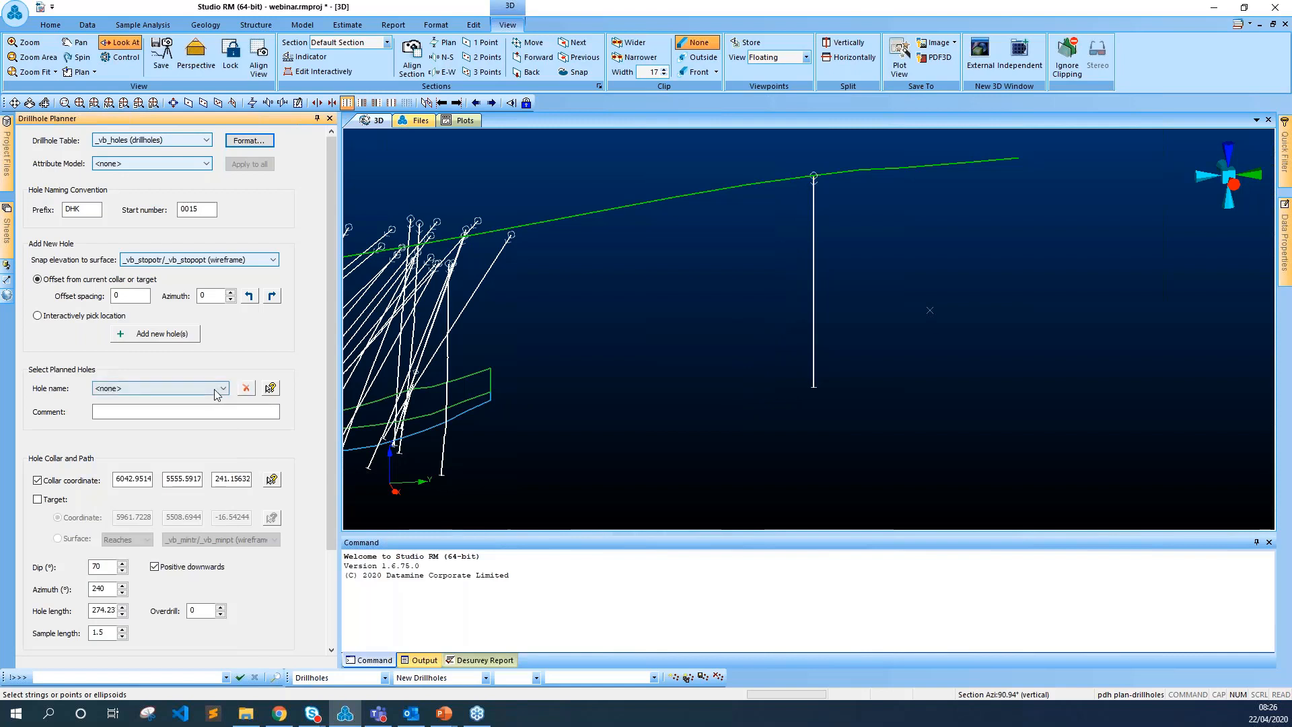
click(216, 389)
click(181, 409)
click(246, 389)
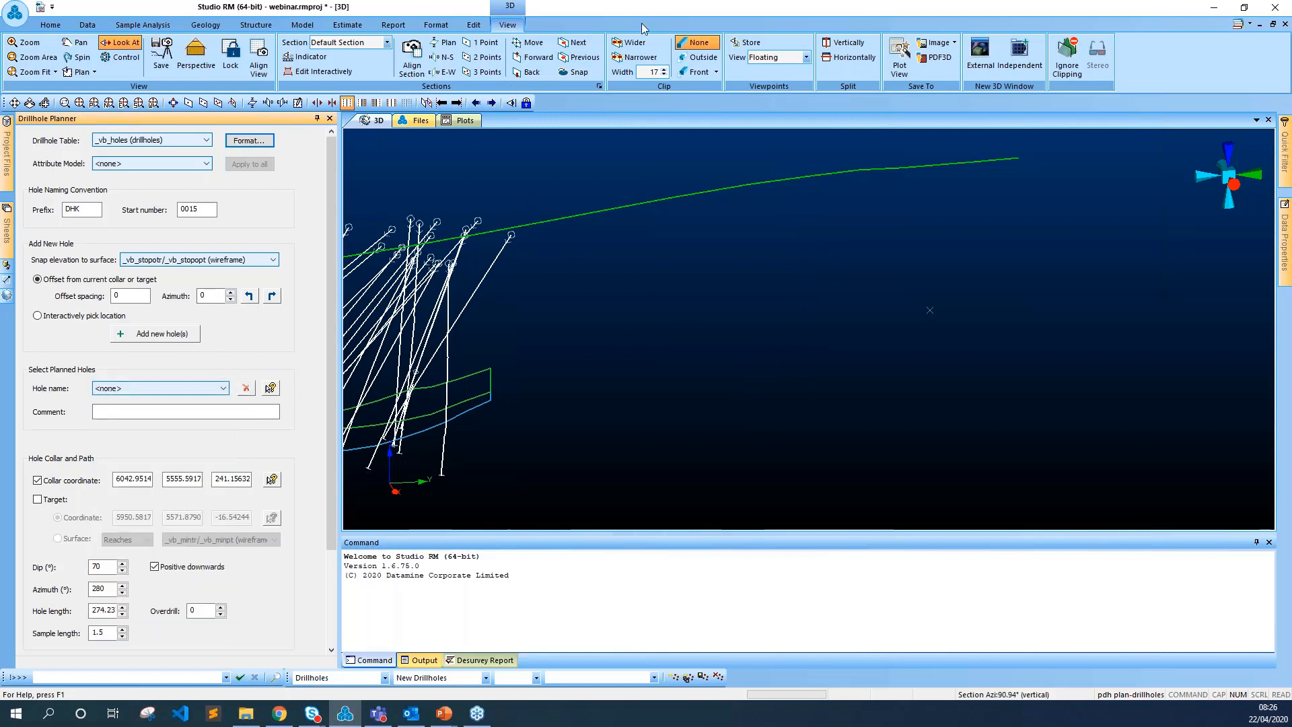
Step: Clip the 3D view outside the section and reset the start number for new hole names to 0001
click(690, 60)
middle_drag(587, 336, 920, 312)
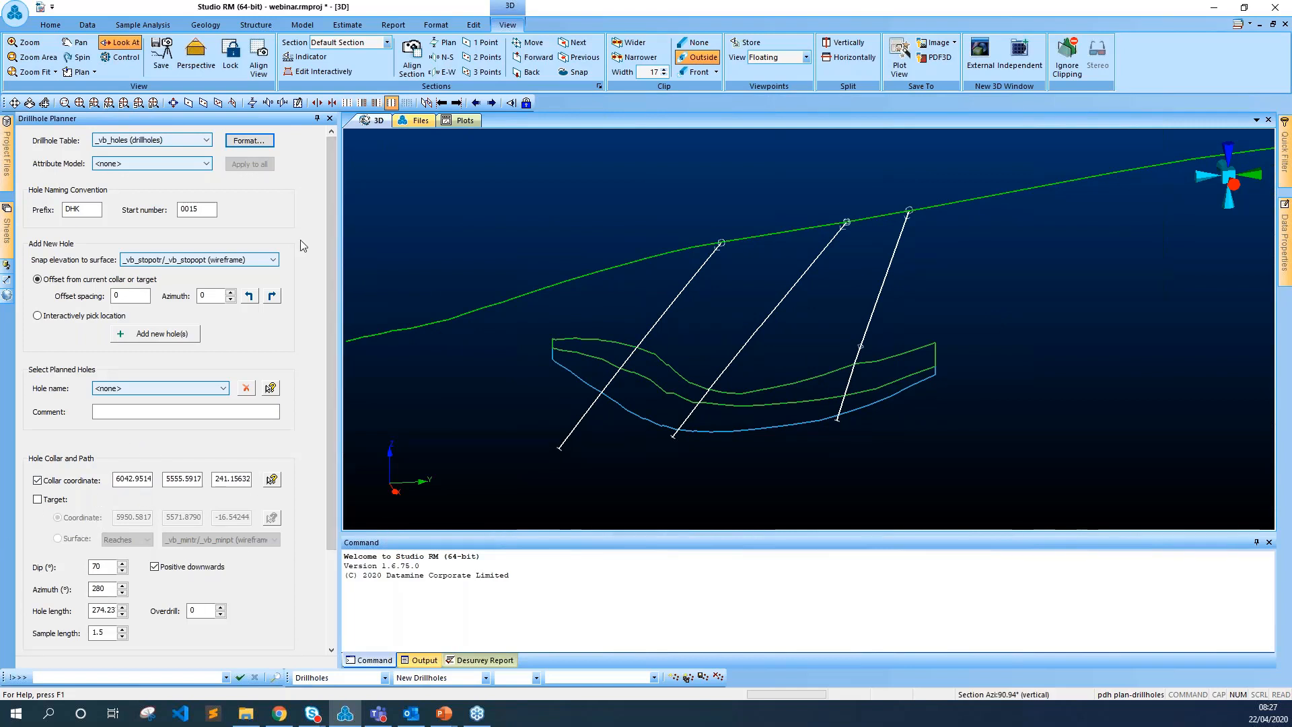
drag(200, 209, 192, 211)
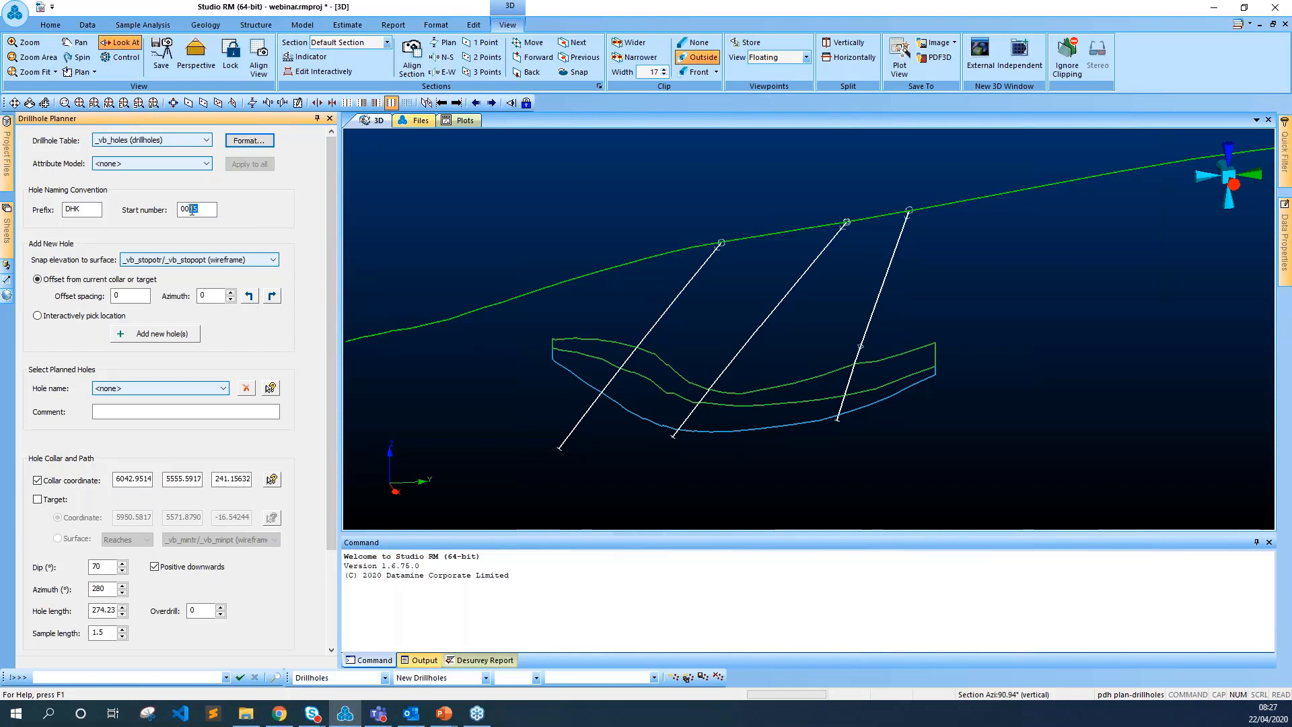
click(177, 389)
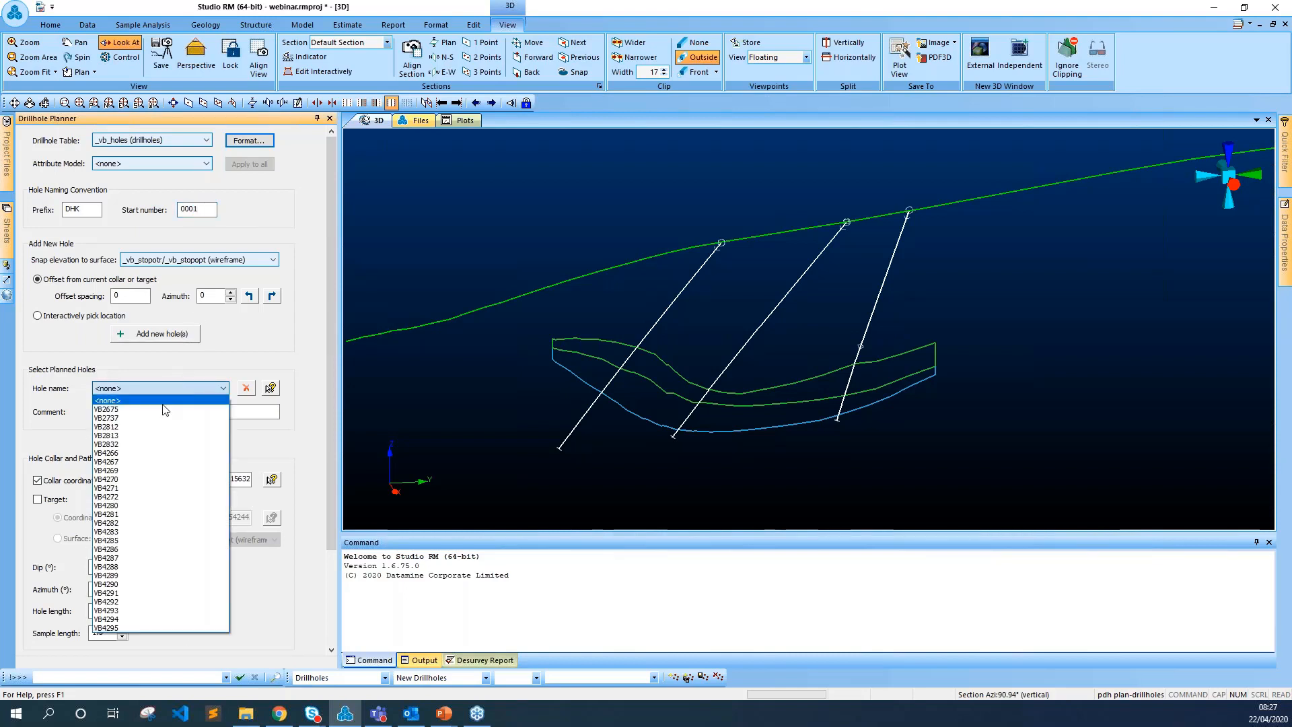
click(291, 331)
Step: Confirm the planner's advanced collar-to-target fitting settings with a maximum allowed hole length of 500
drag(330, 328, 329, 432)
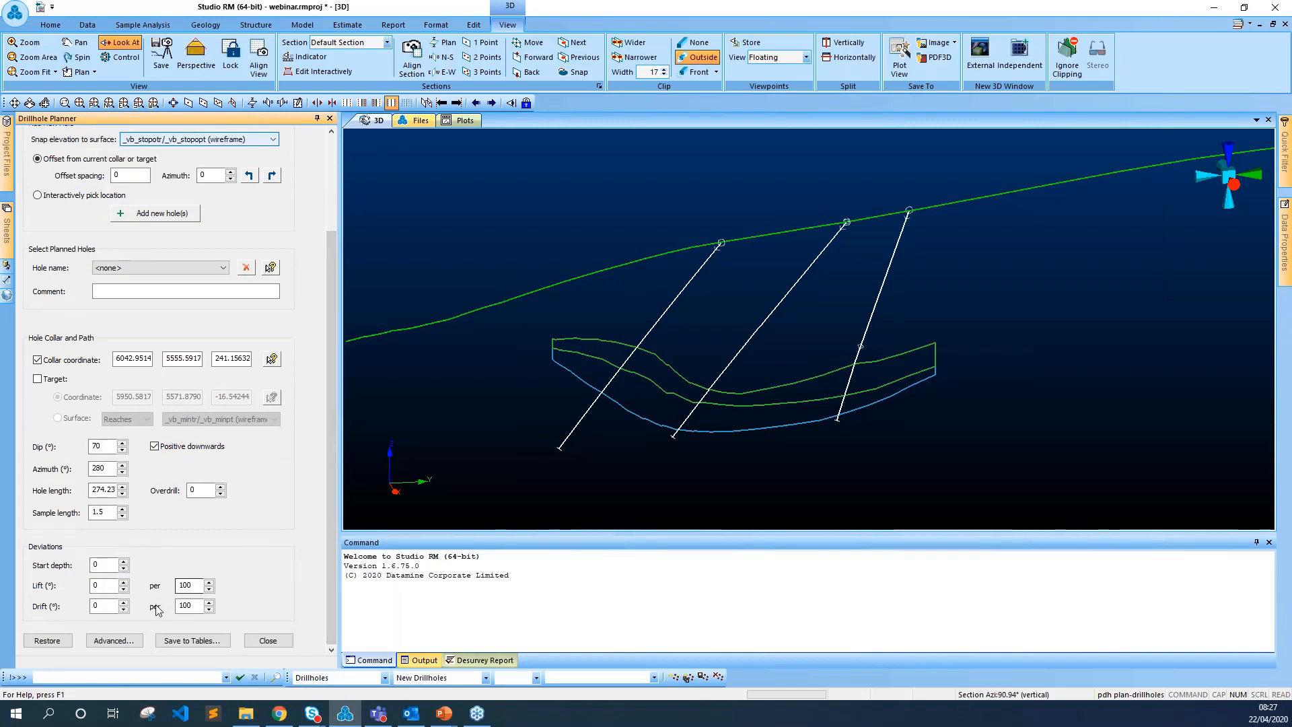
click(115, 640)
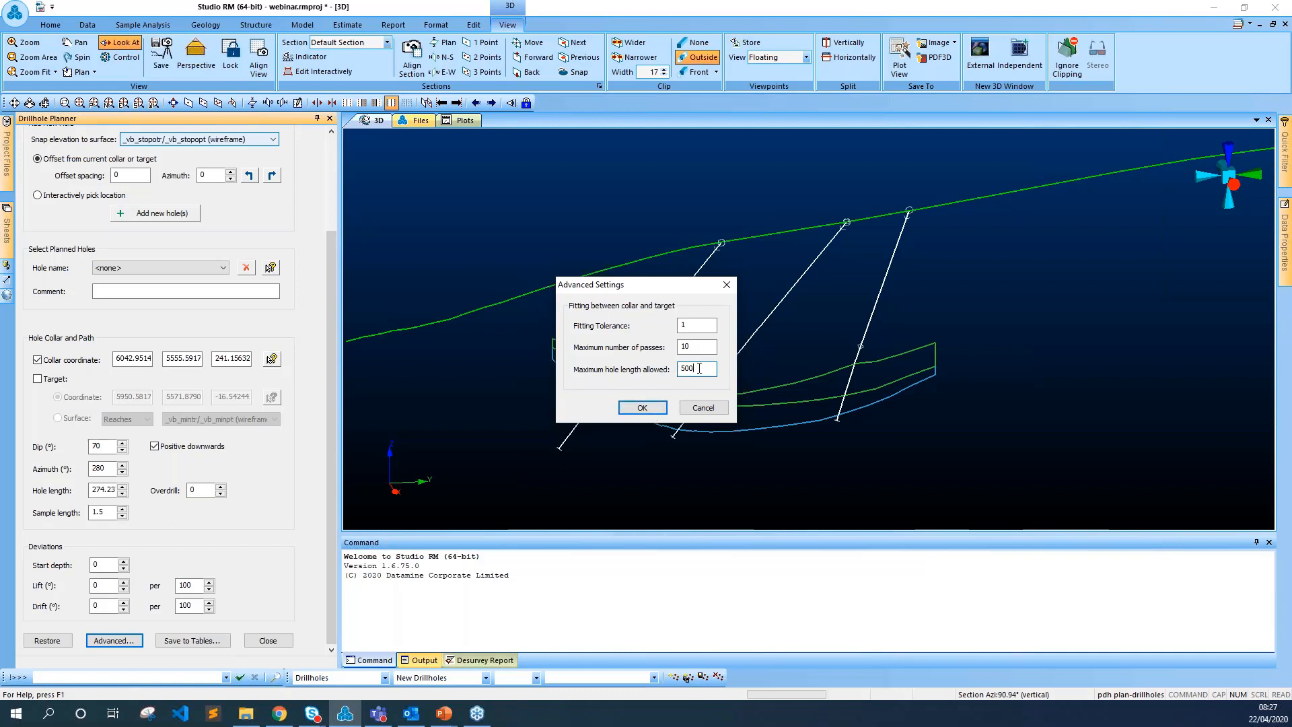
click(648, 412)
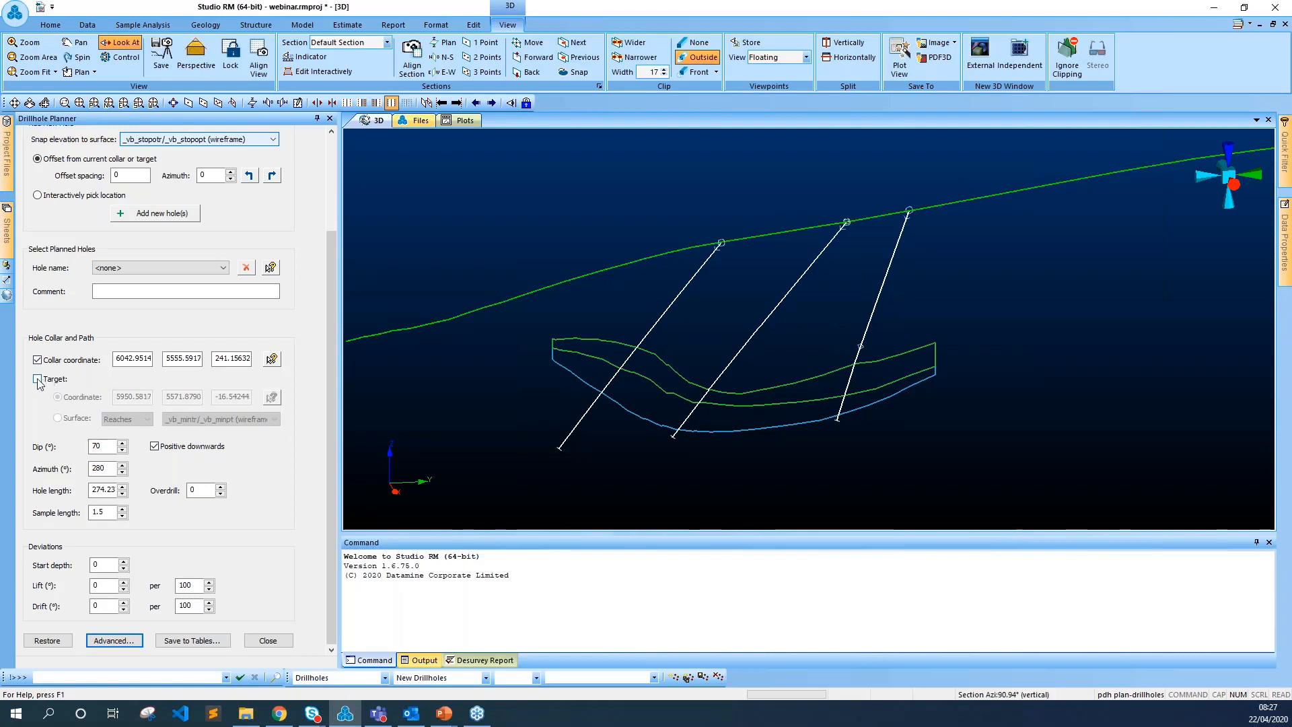
Step: Set the offset spacing for new holes to 50 and enable a target coordinate for the hole path
double_click(125, 177)
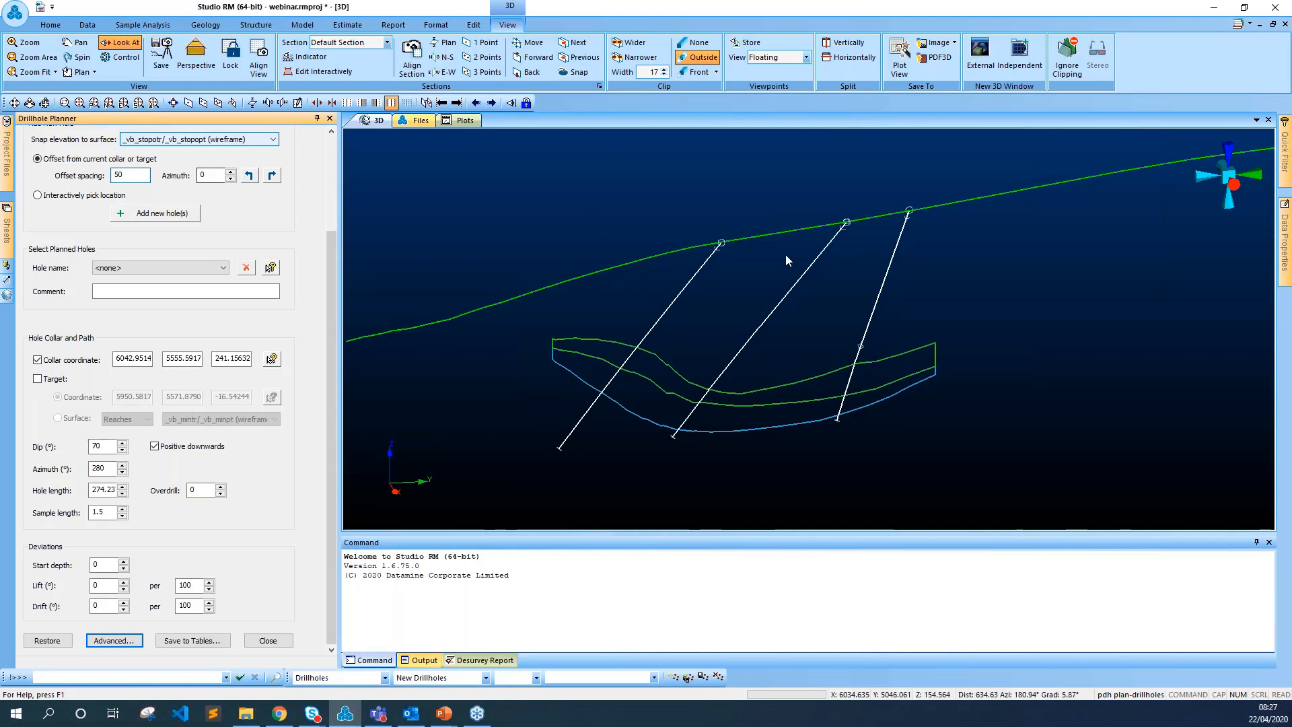
click(888, 274)
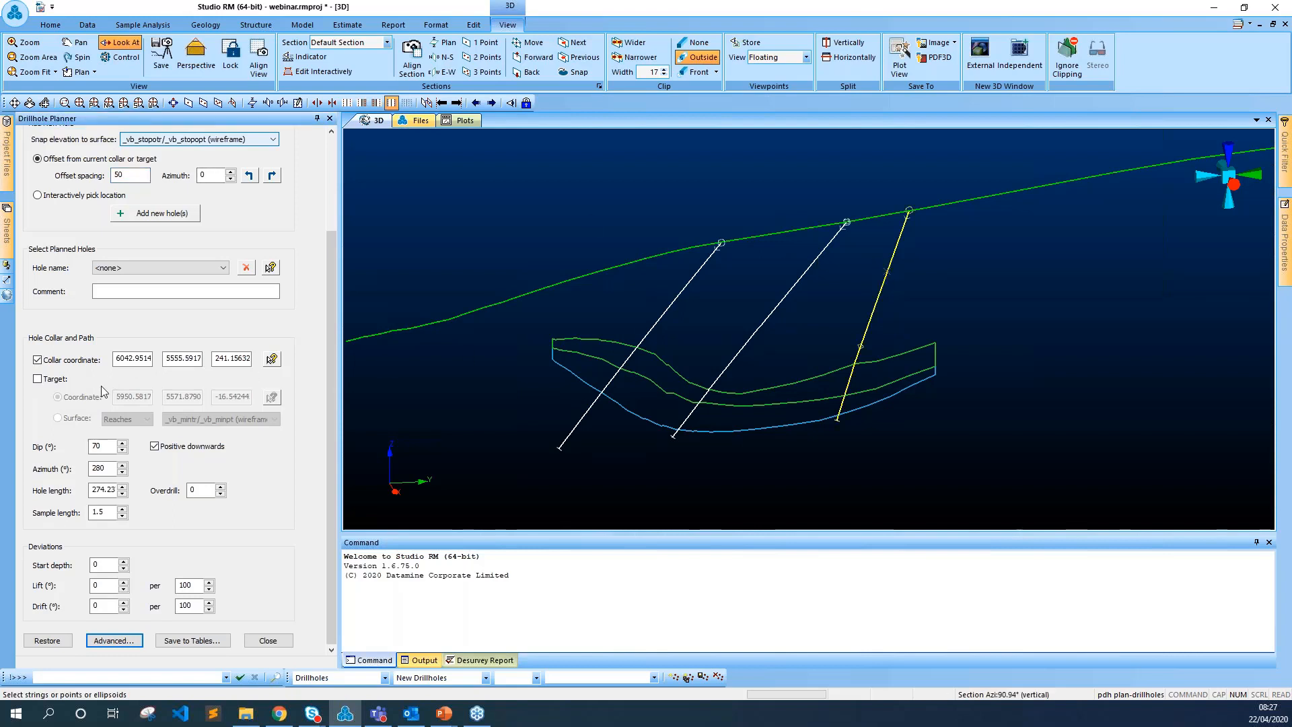
click(37, 379)
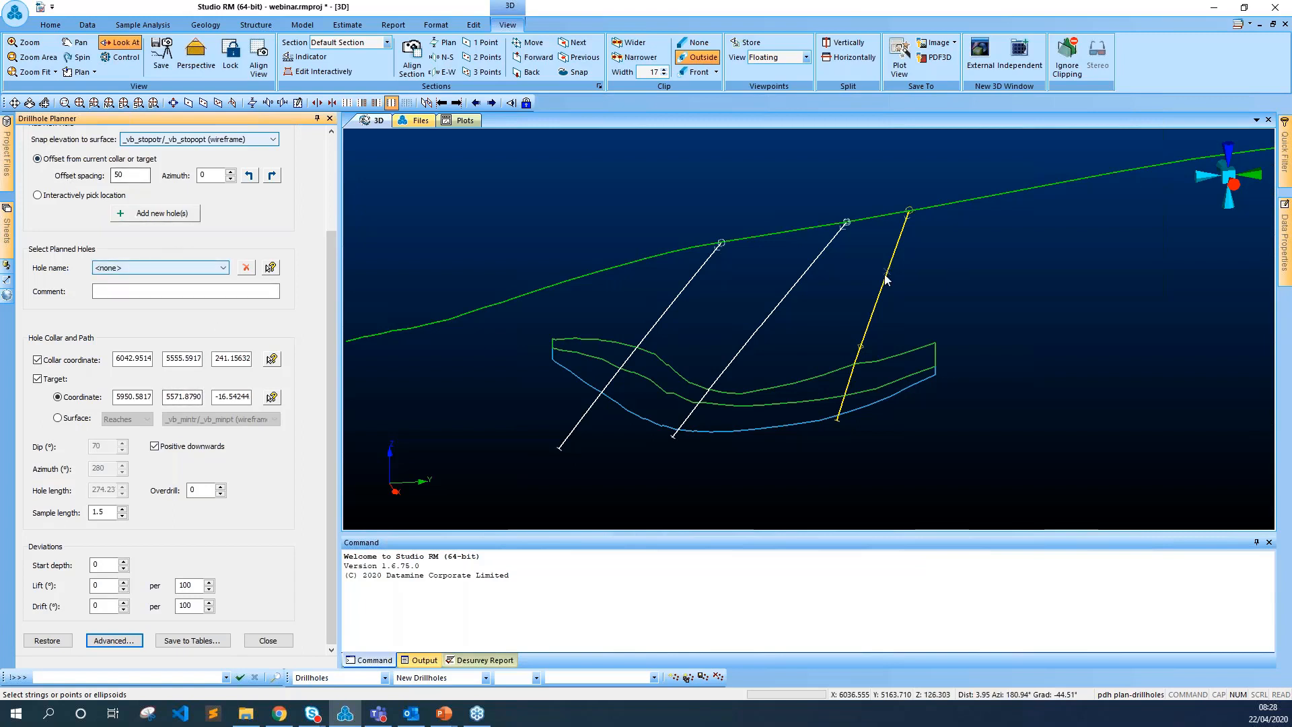
Step: Pick existing hole VB4286 in the section and add a new hole offset 50 from it at an offset azimuth of 0
click(270, 267)
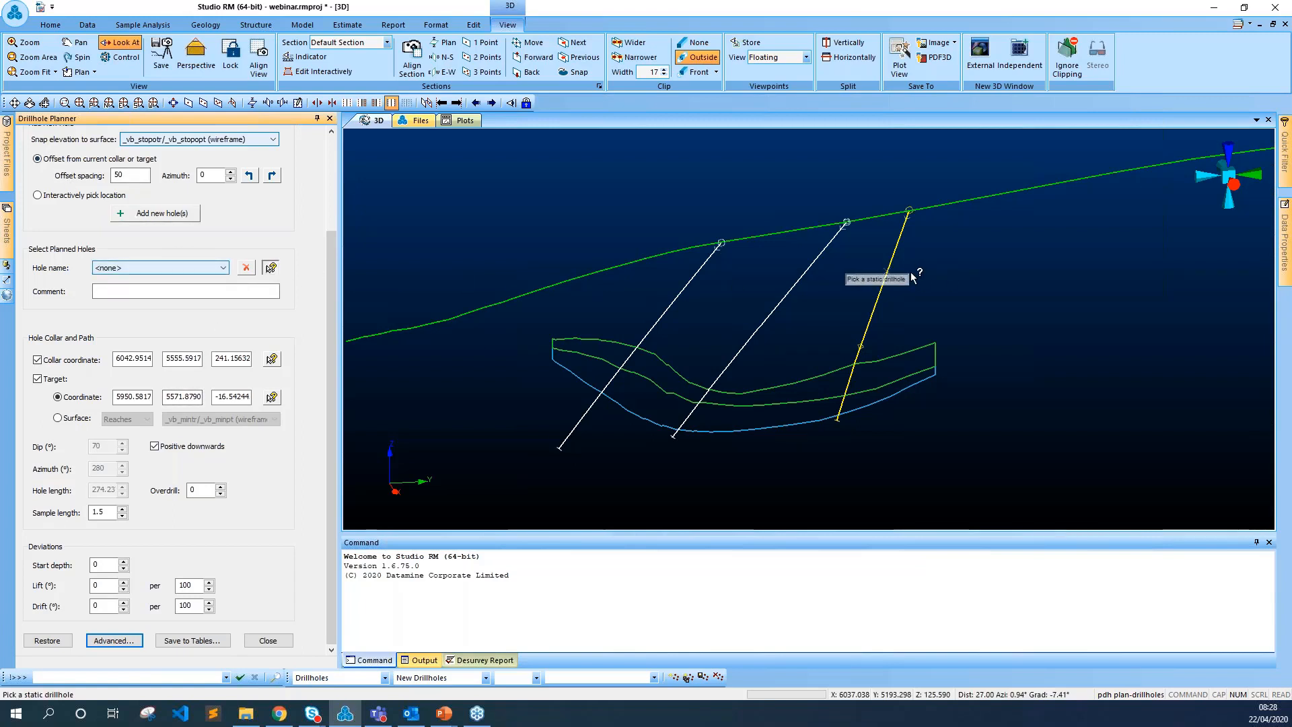
click(885, 278)
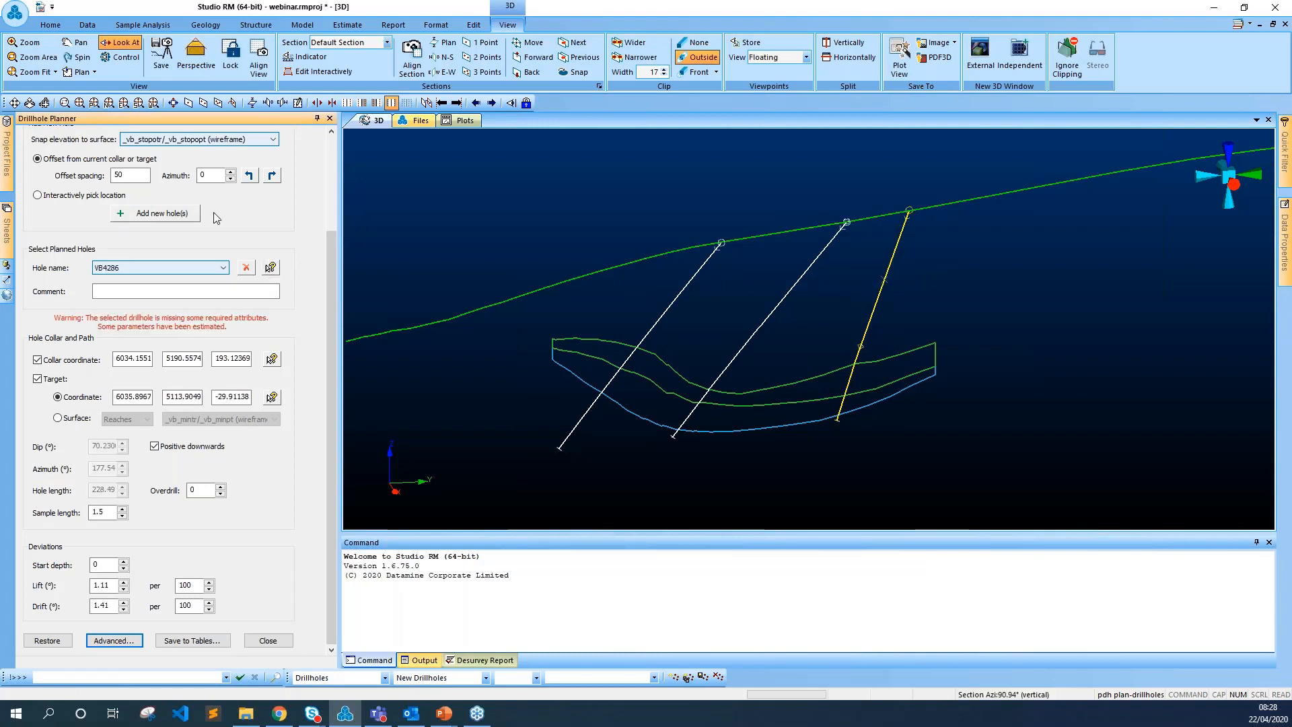
double_click(121, 173)
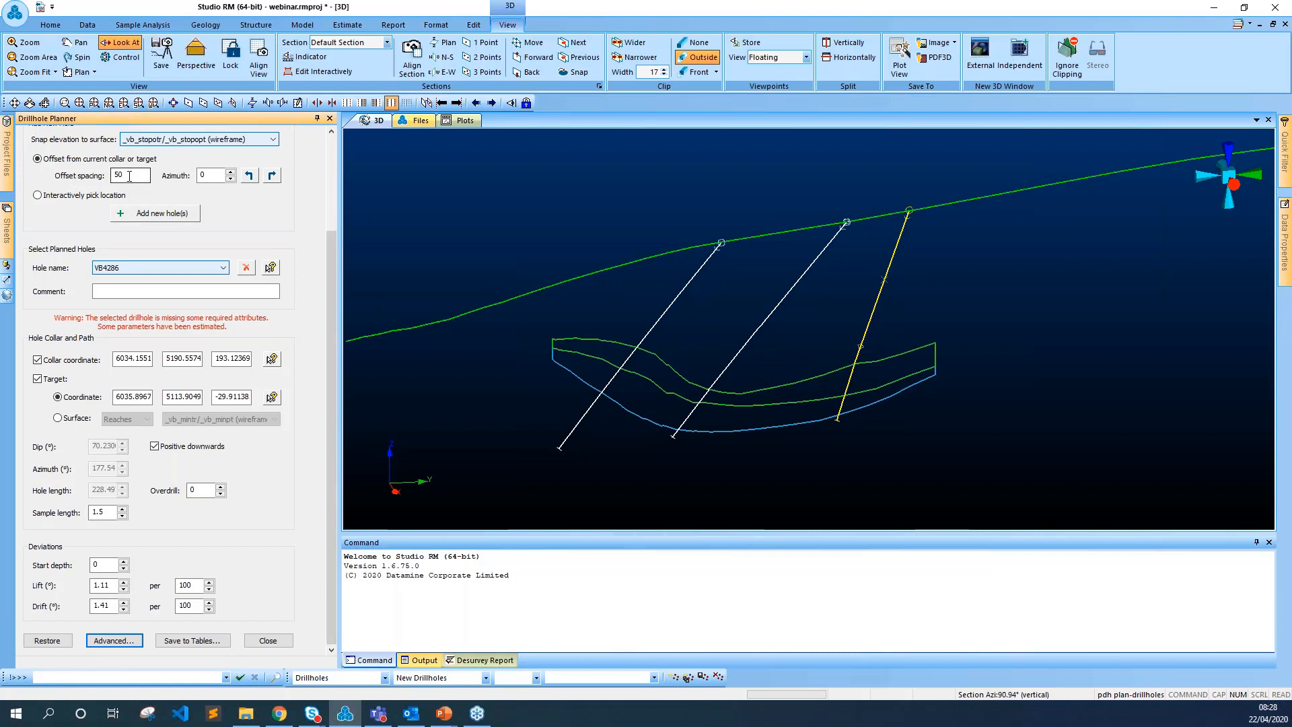
click(173, 213)
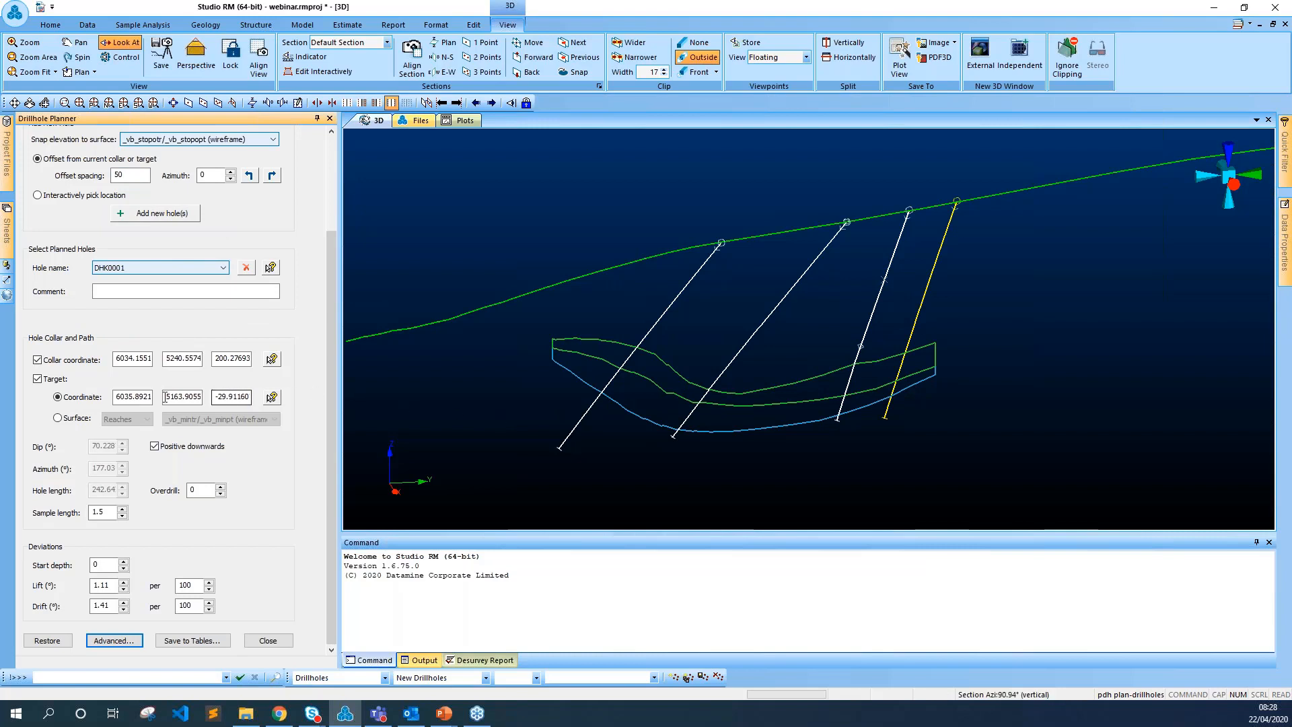
Step: Interactively steer hole DHK0001 to successive targets on the mineralisation wireframe outlines beneath its collar
click(272, 399)
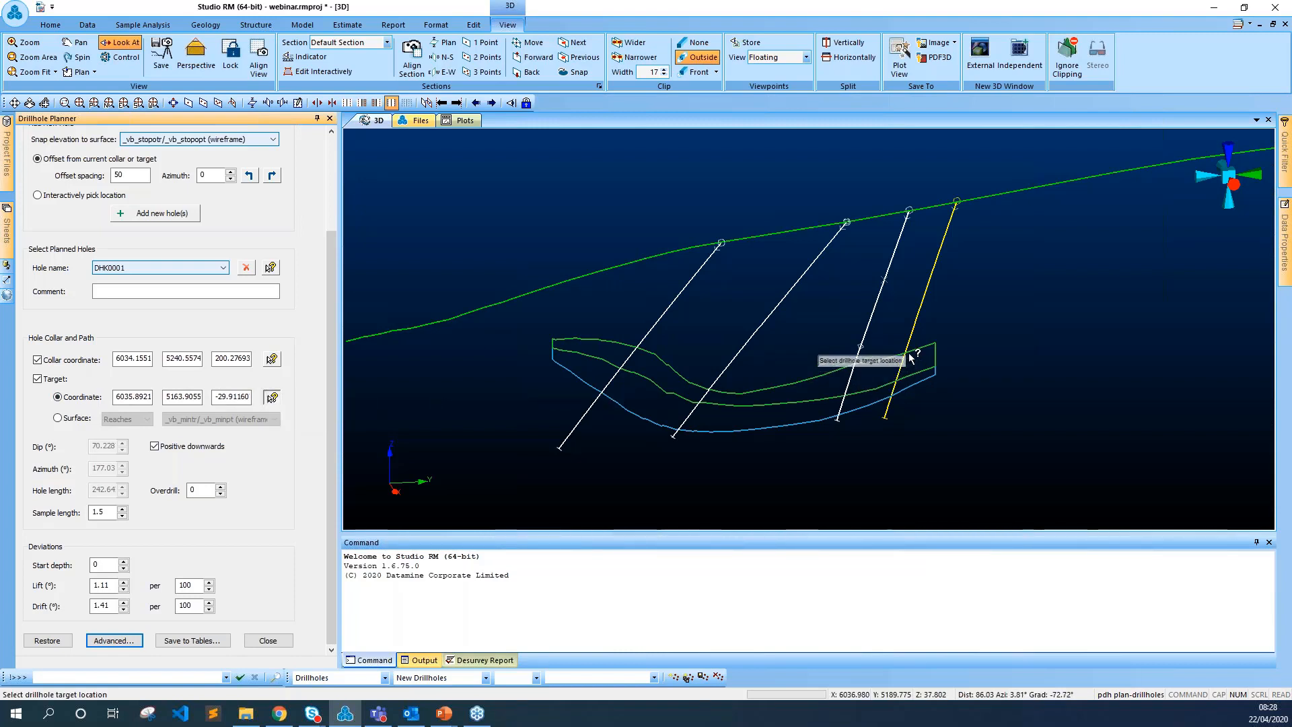
click(932, 354)
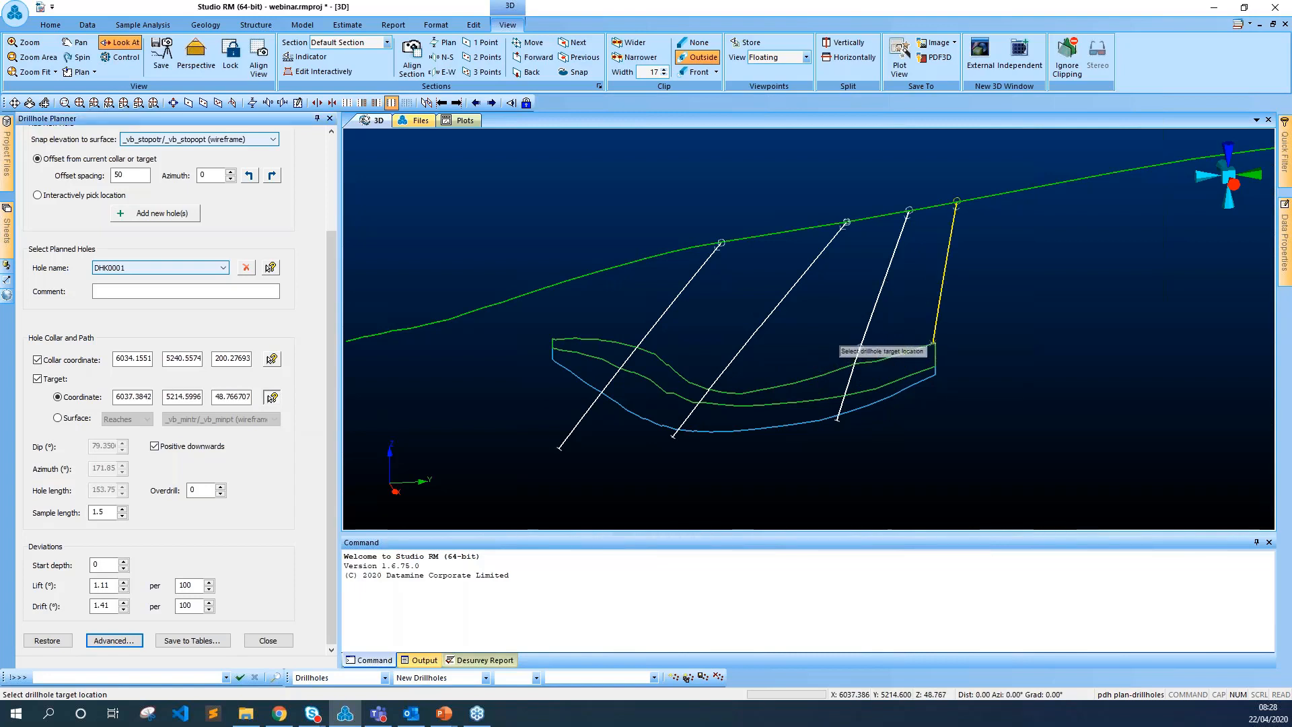
click(910, 381)
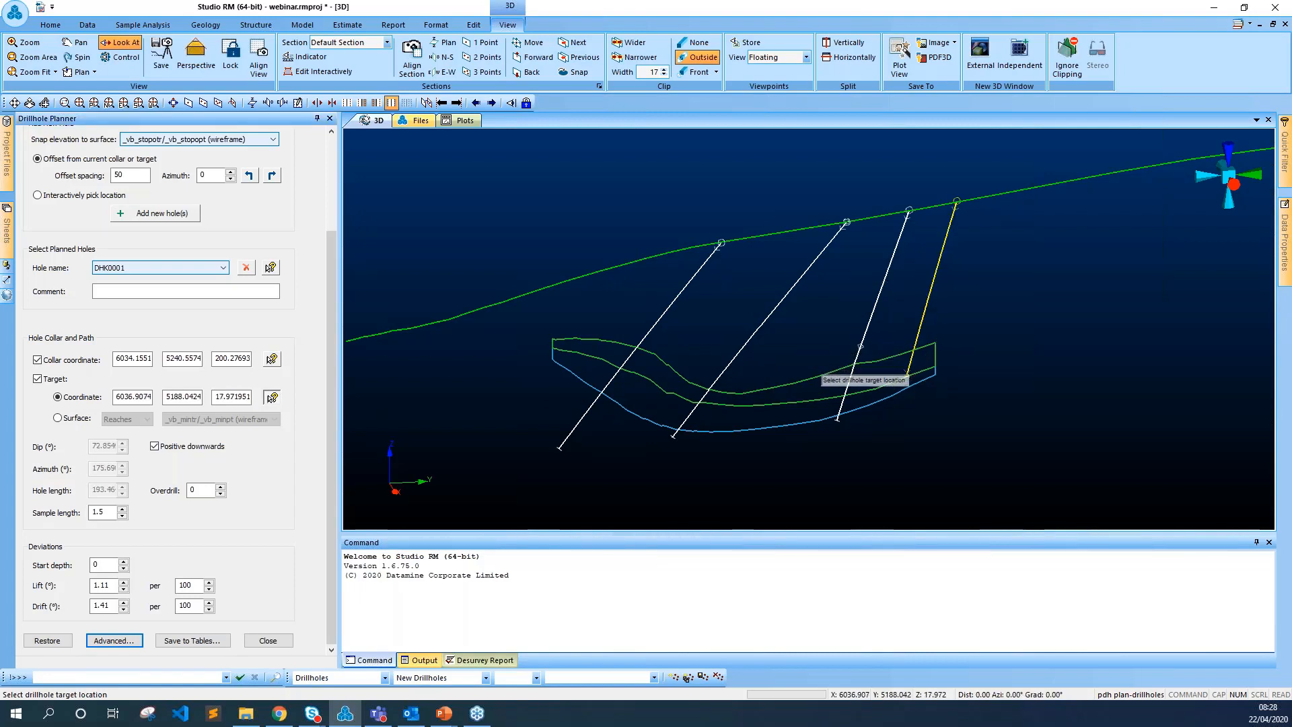
click(889, 396)
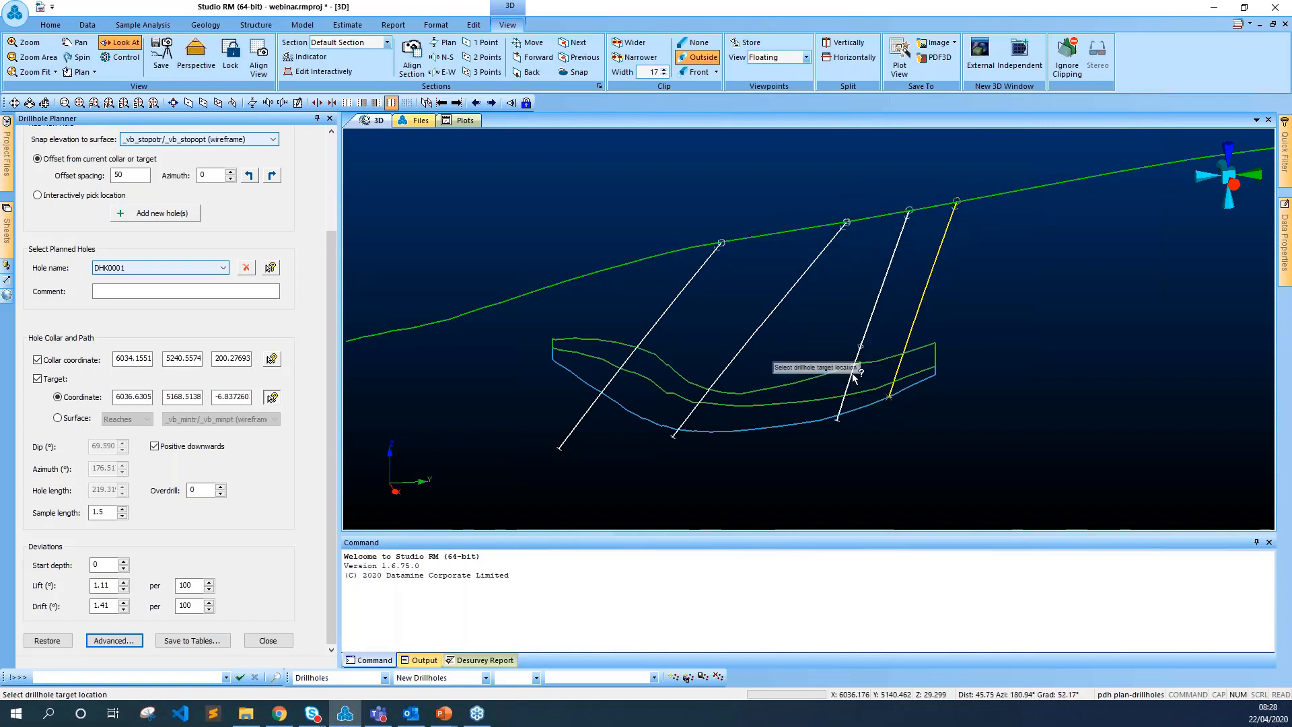
Step: Move the target of DHK0001 progressively along the base of the mineralisation wireframe to its southern end
click(803, 419)
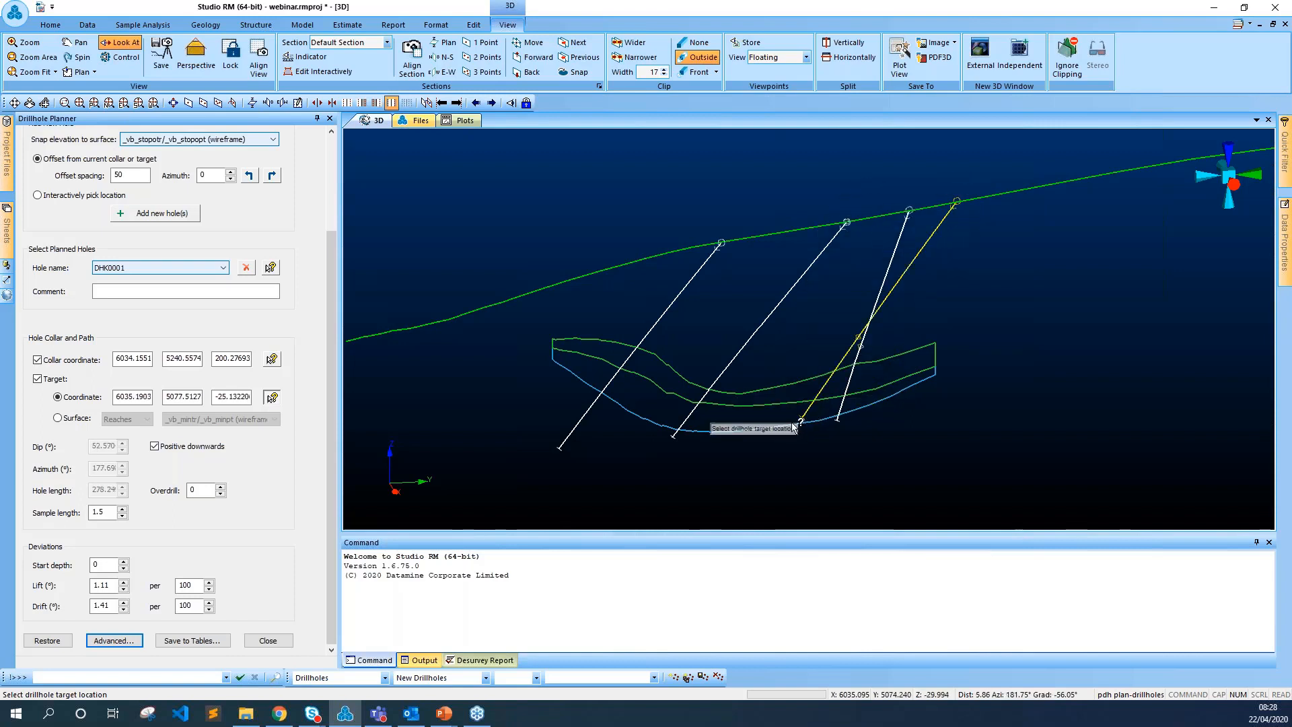
click(734, 431)
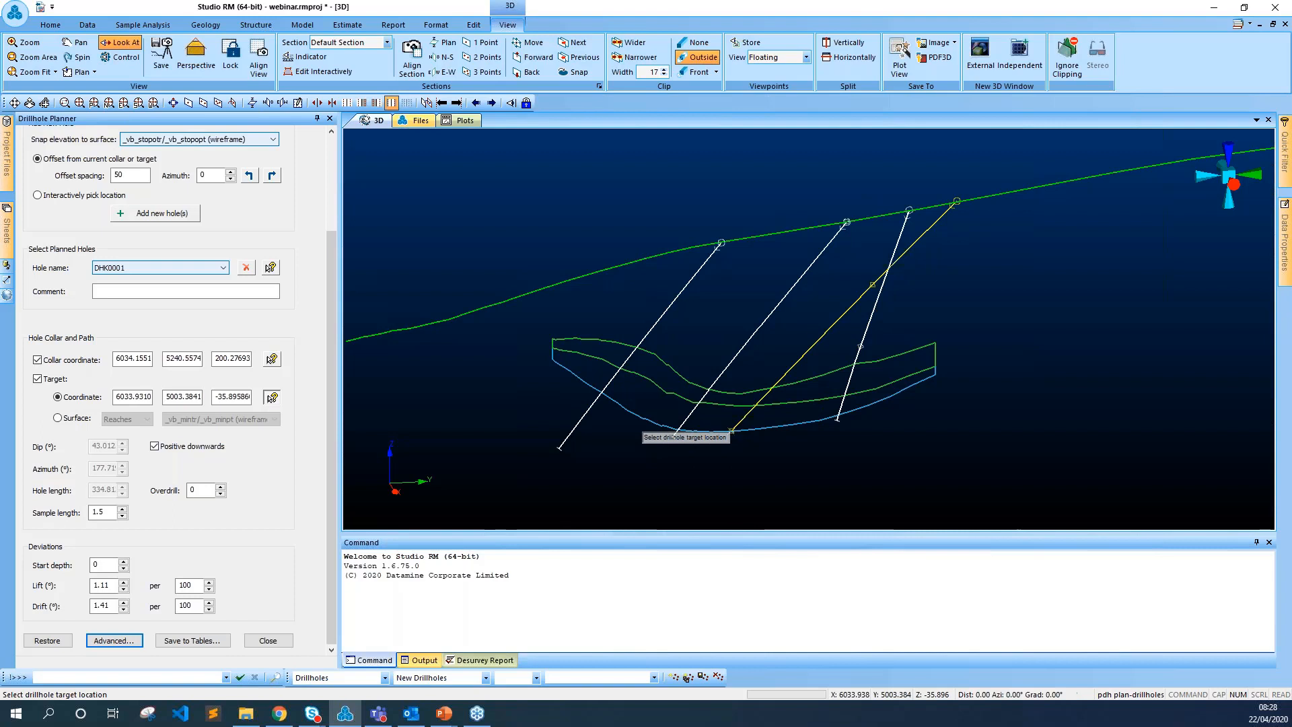
click(664, 427)
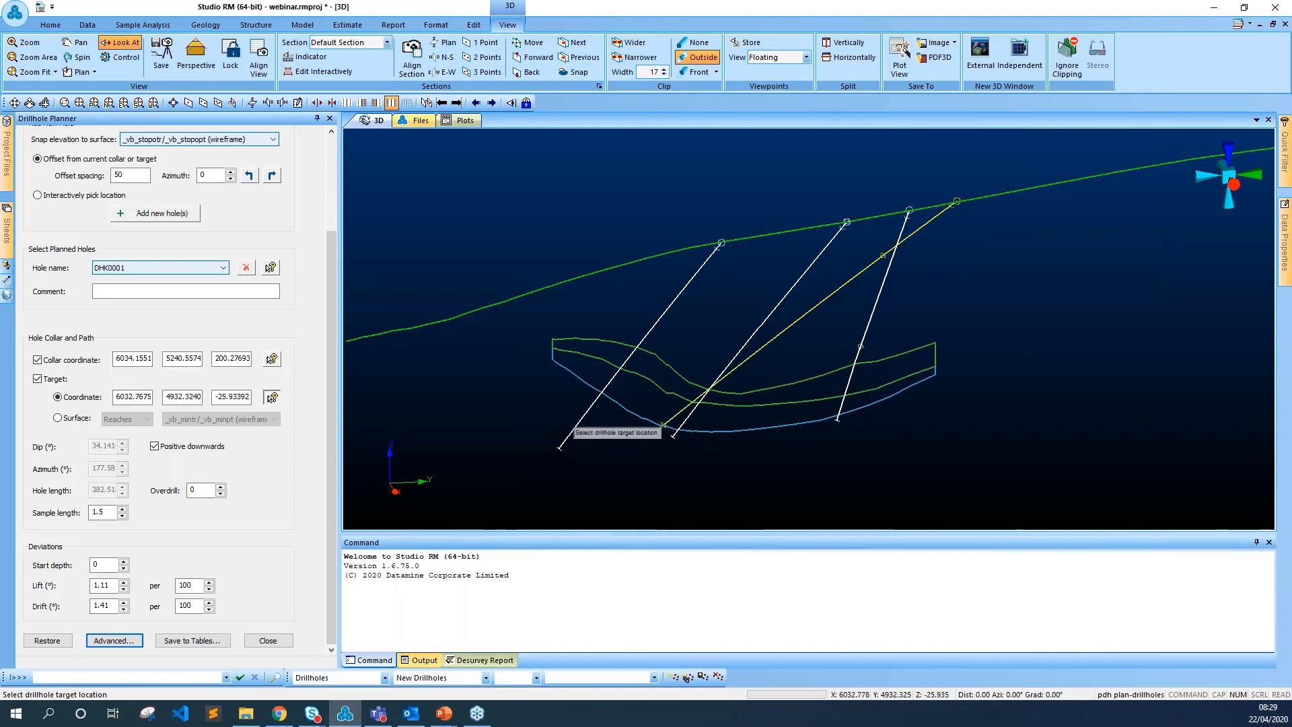
click(601, 396)
click(554, 361)
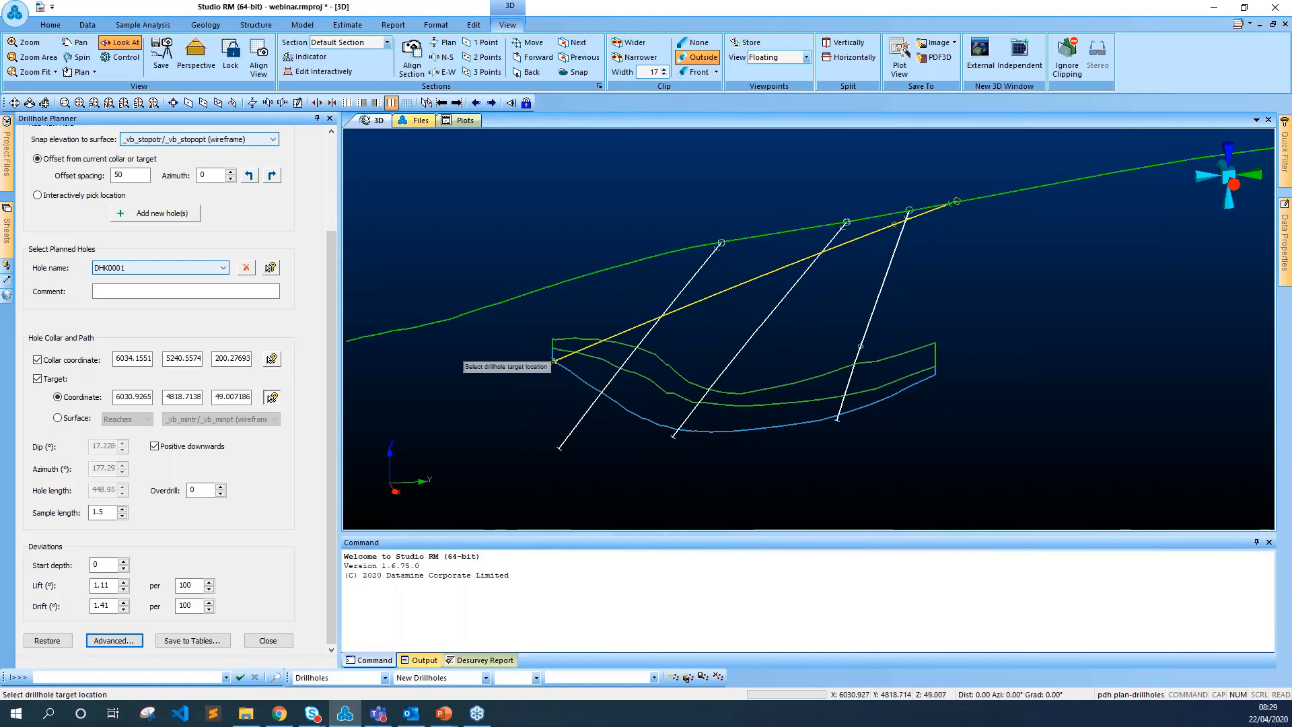
Step: Try to target DHK0001 at the topography beyond the mineralisation's southern end, and confirm the maximum hole length of 500
click(402, 332)
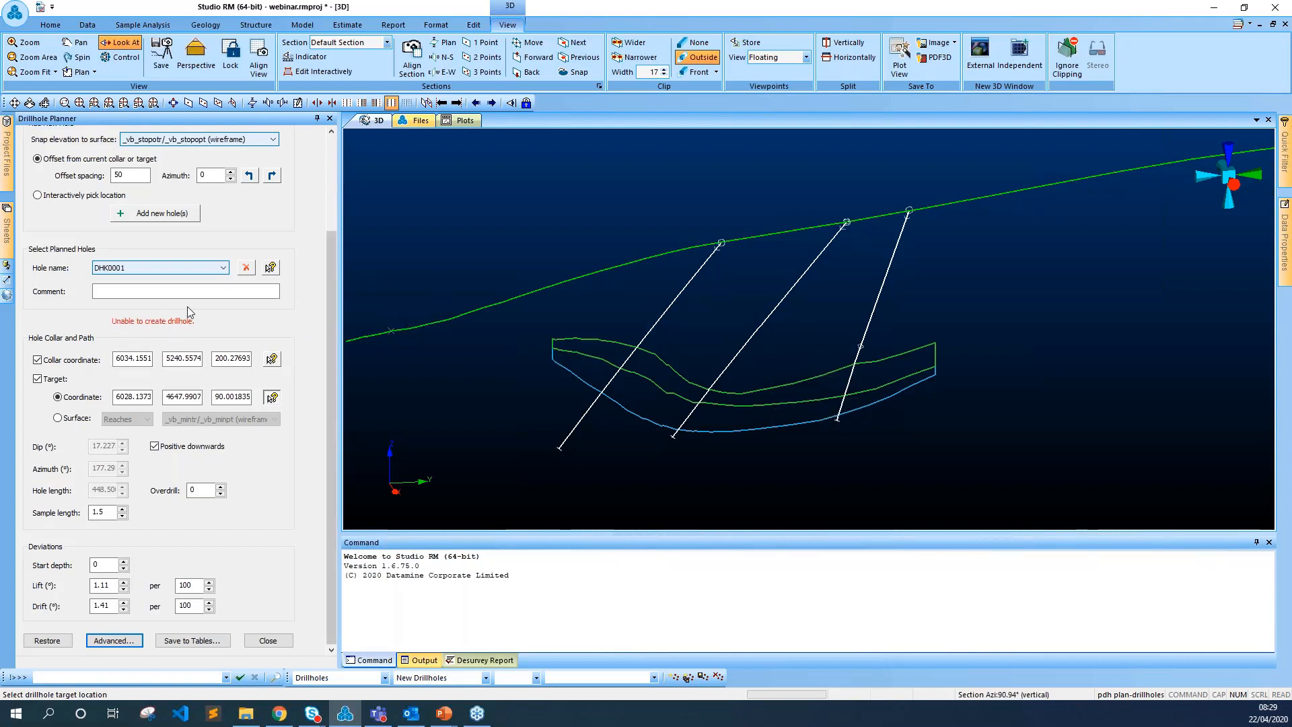
click(114, 640)
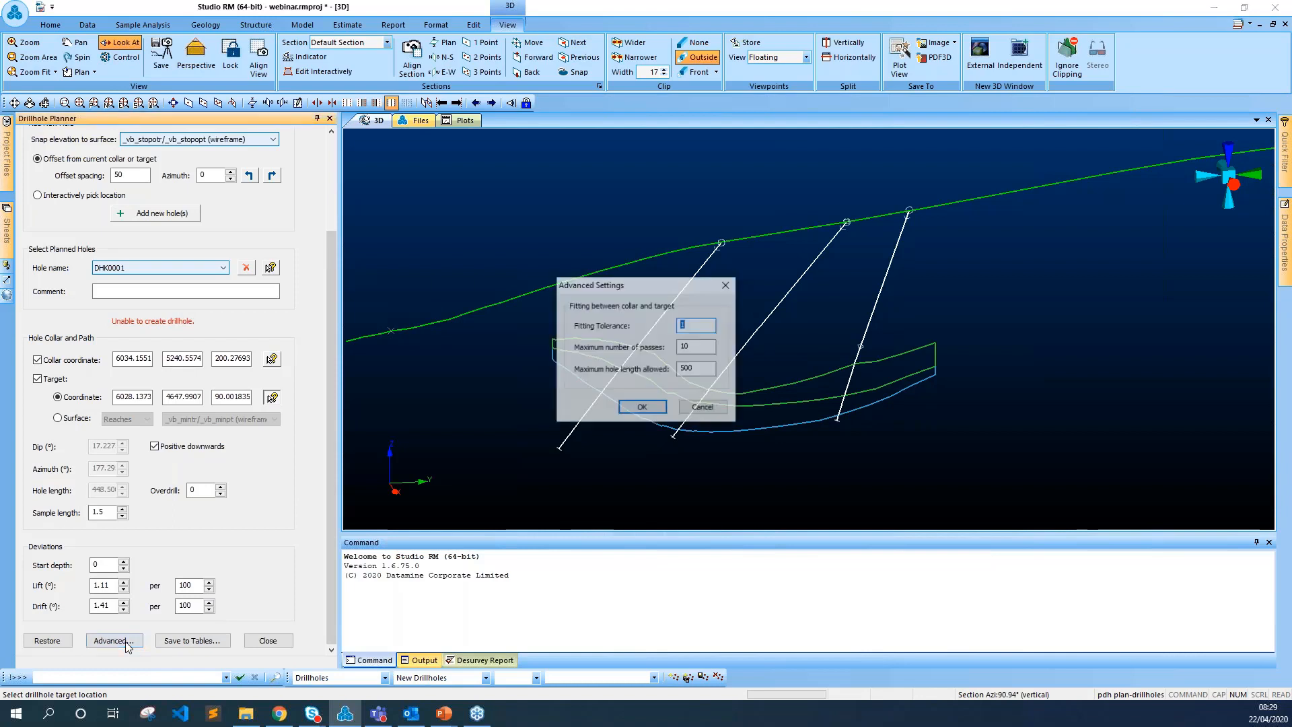
double_click(697, 369)
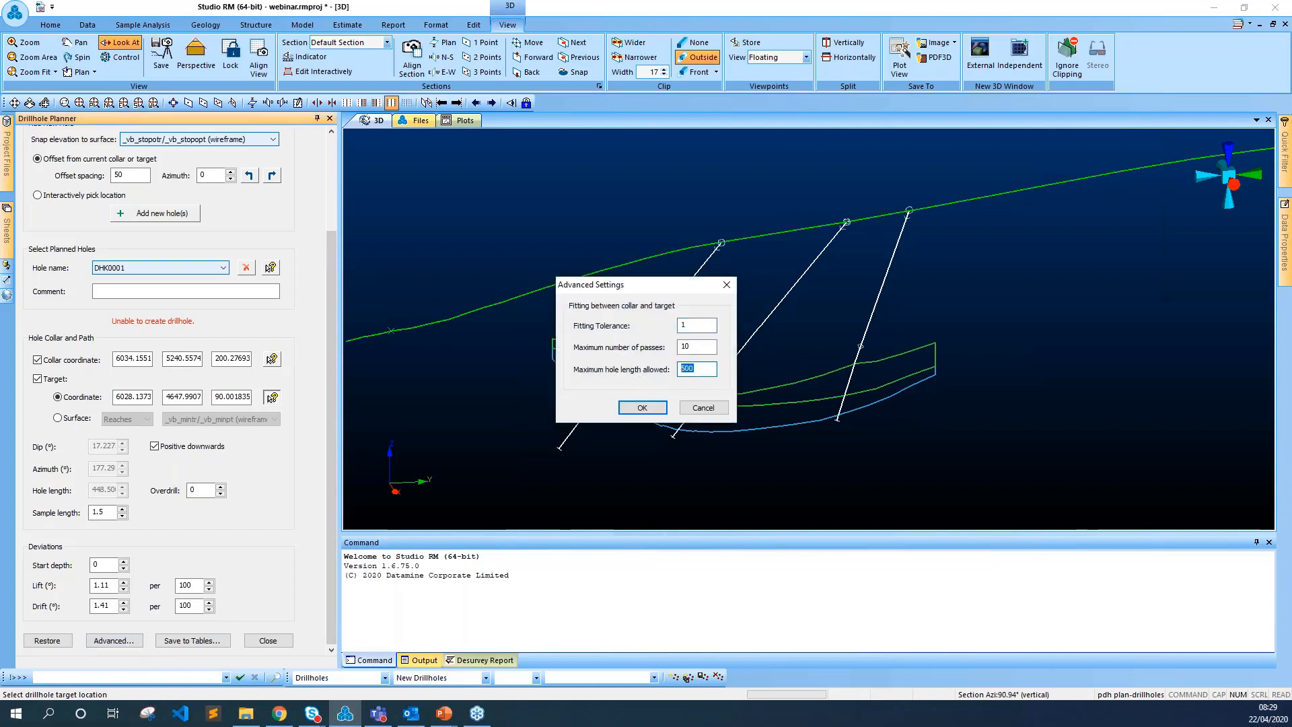
click(643, 408)
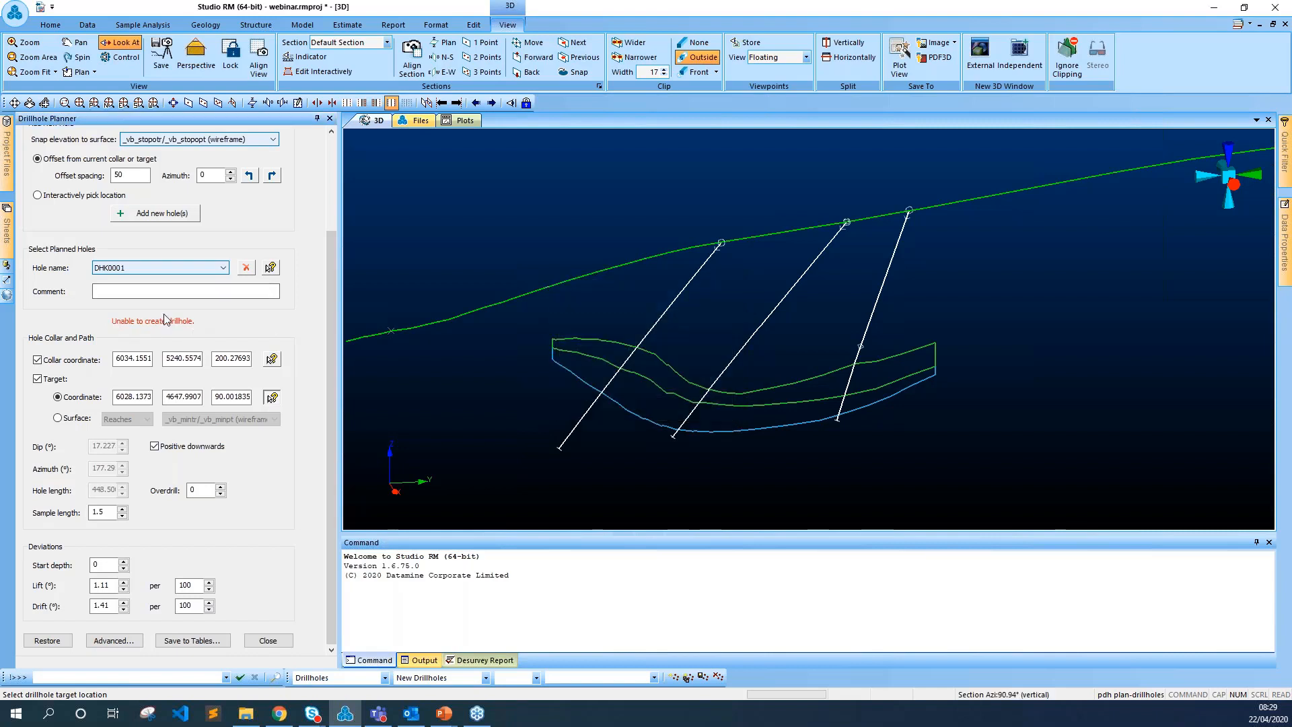
Step: Retarget DHK0001 at the base of the mineralisation near the section's centre and review the advanced fitting settings without changing them
click(756, 426)
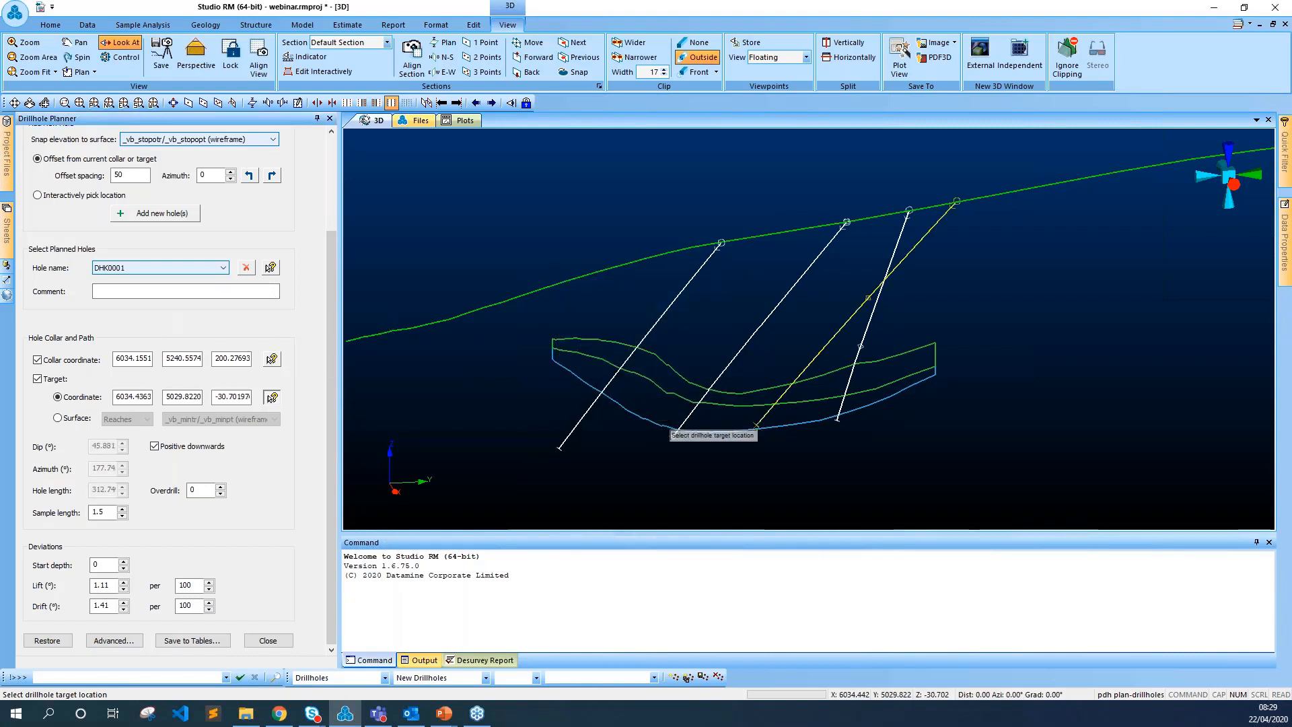
click(125, 641)
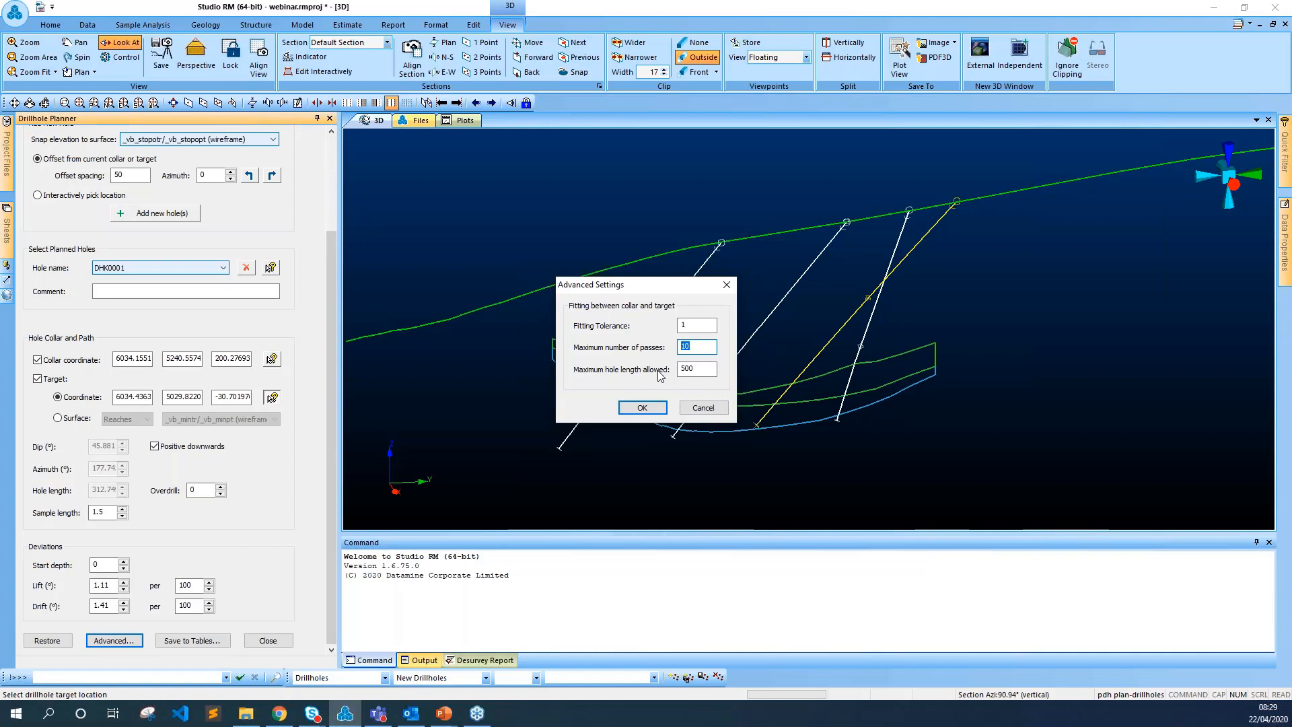
click(703, 408)
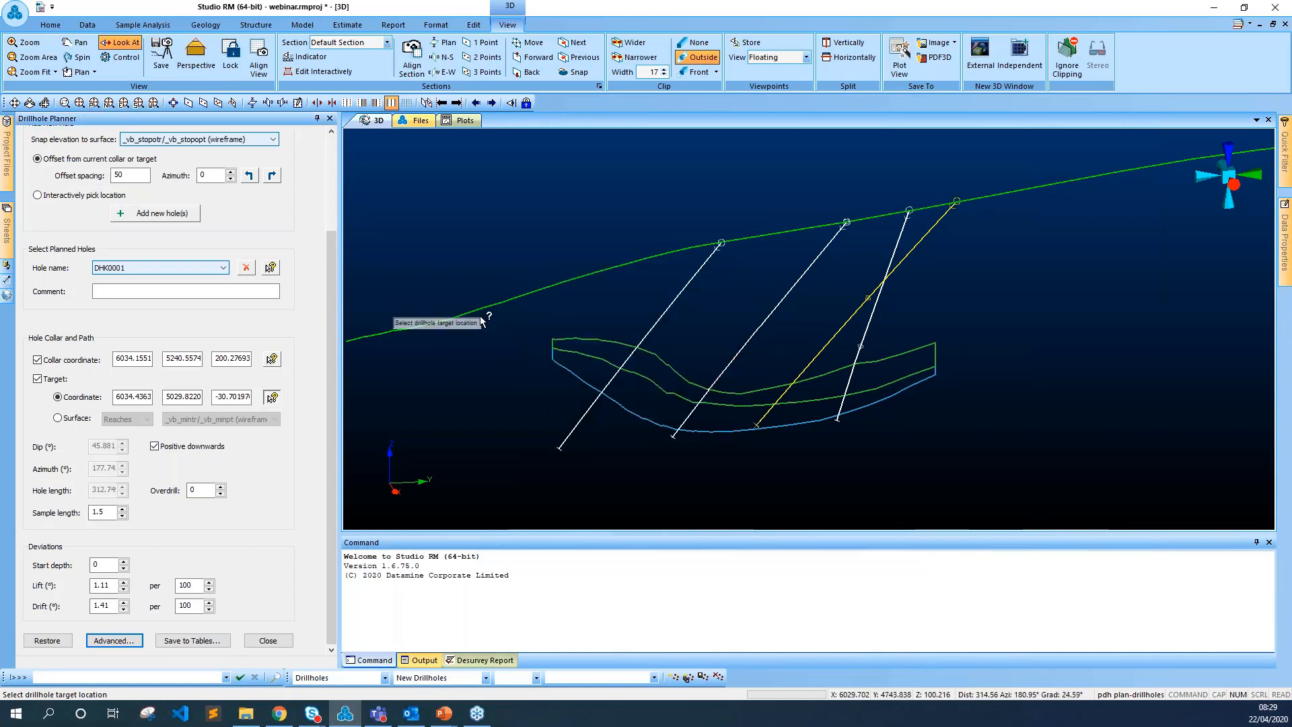
Step: Try a target for DHK0001 on the distant southern topography and confirm the existing tolerance, passes and length limits
click(448, 321)
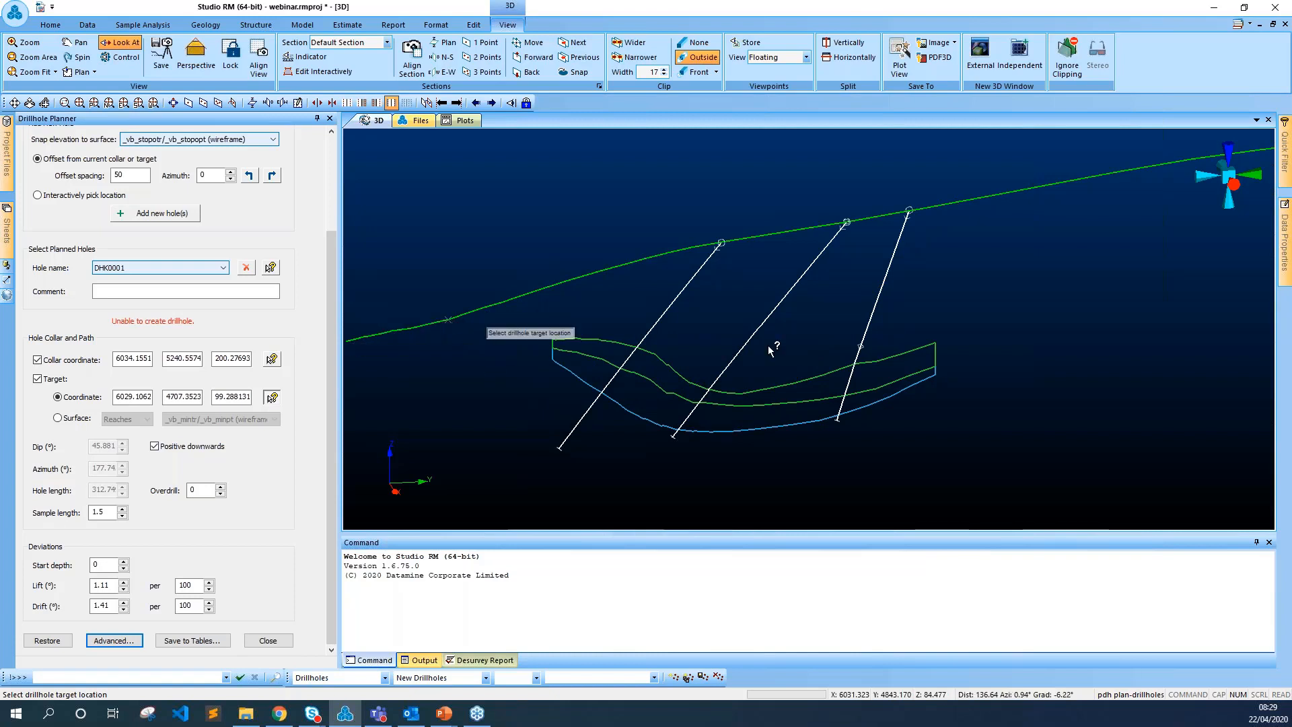
click(113, 640)
key(Tab)
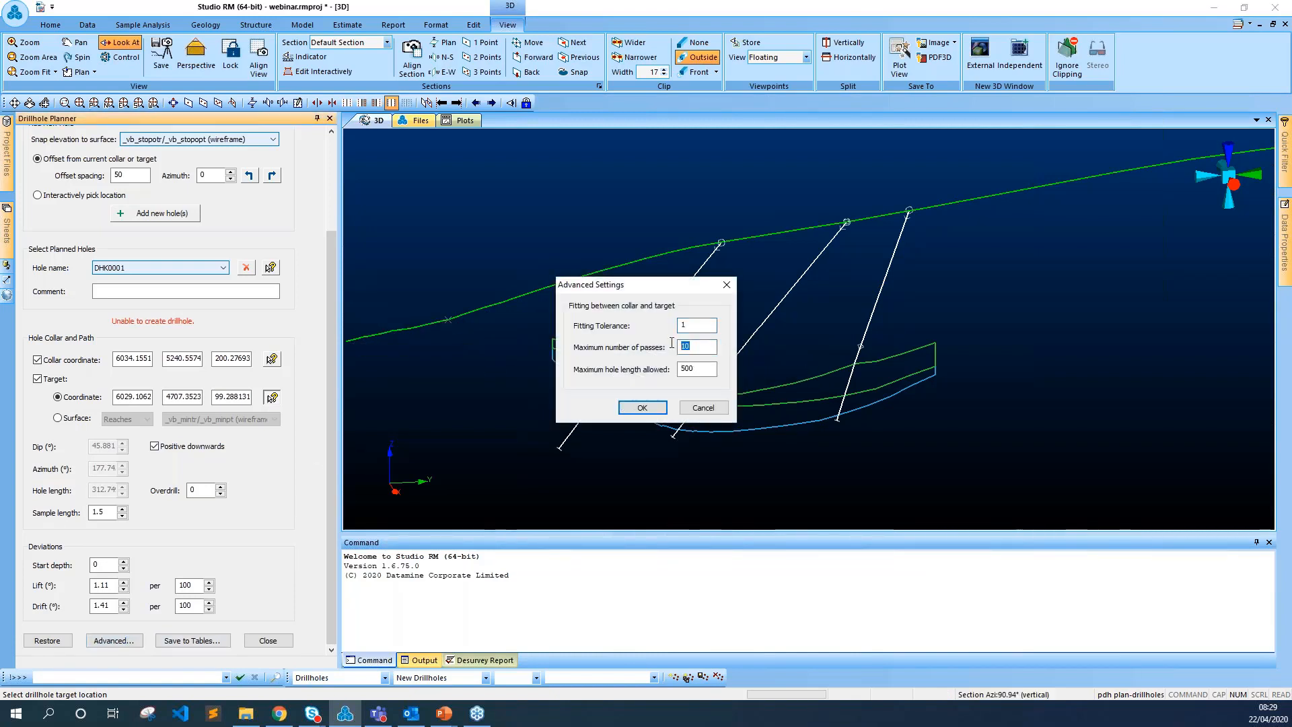
click(643, 408)
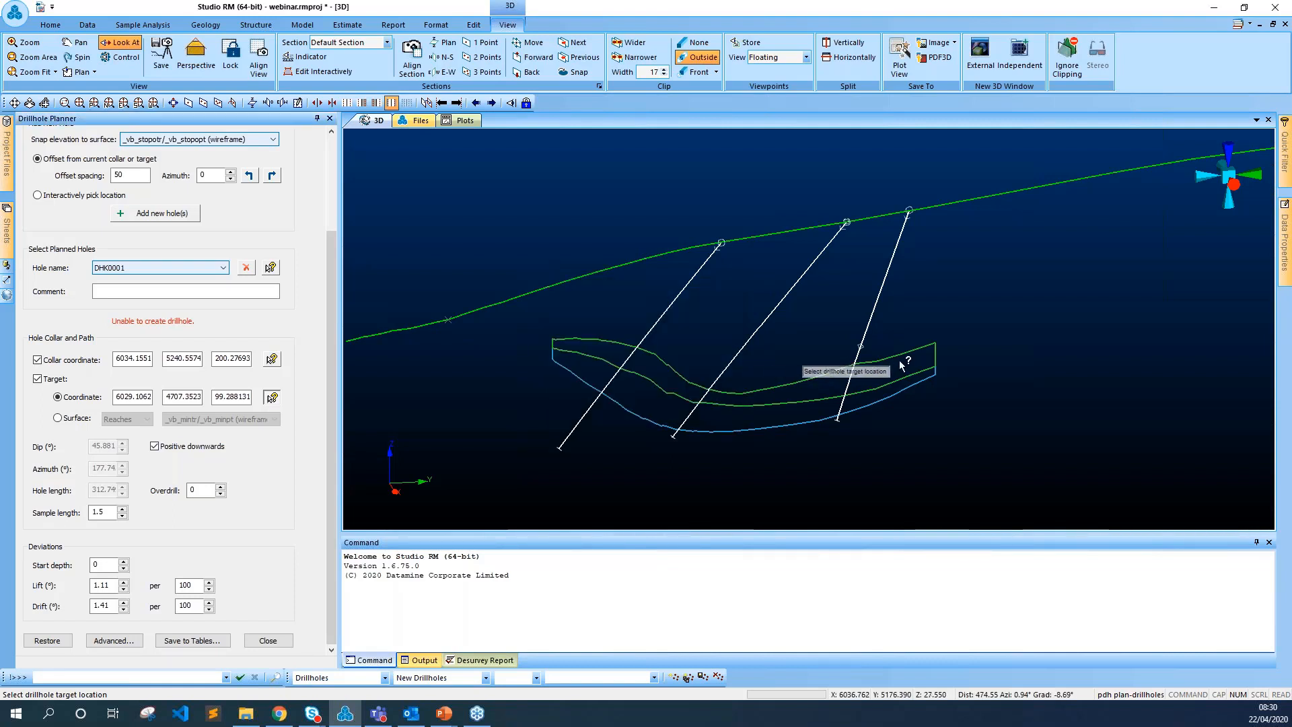
Step: Step the target of DHK0001 down through the mineralisation's northern part from its upper outline to its base
click(908, 351)
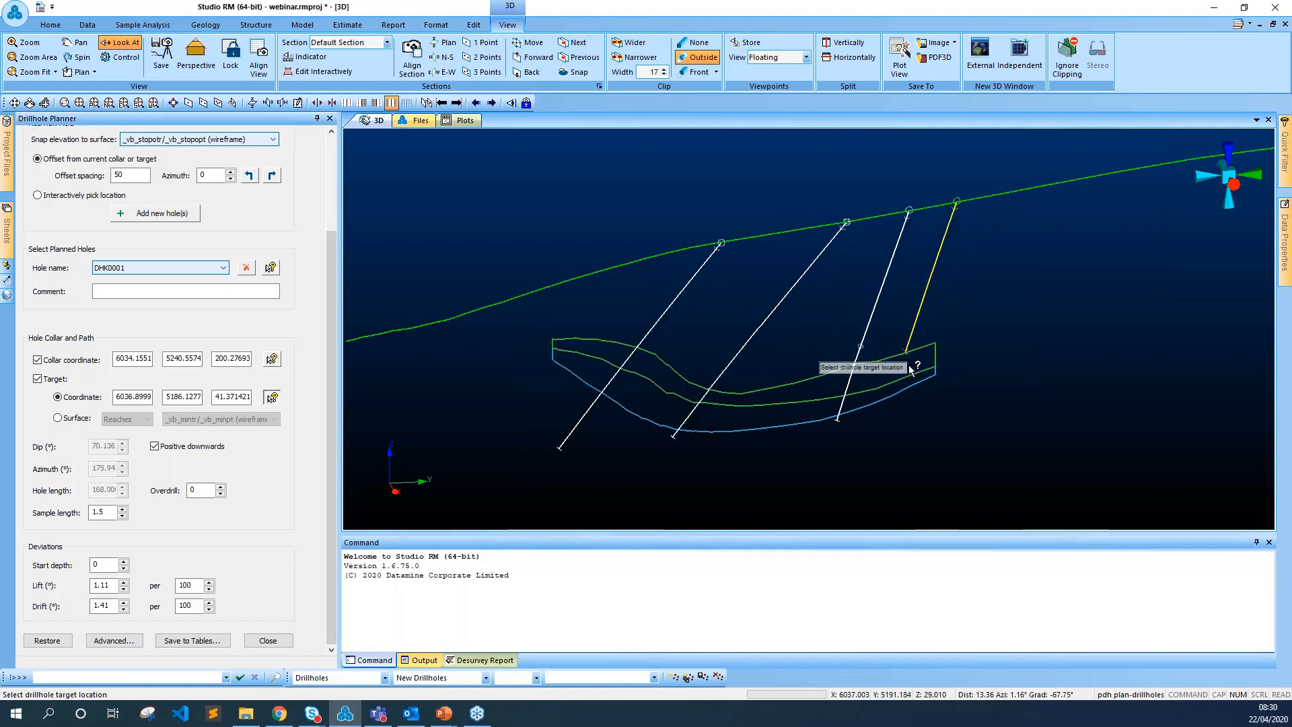
click(907, 373)
click(895, 388)
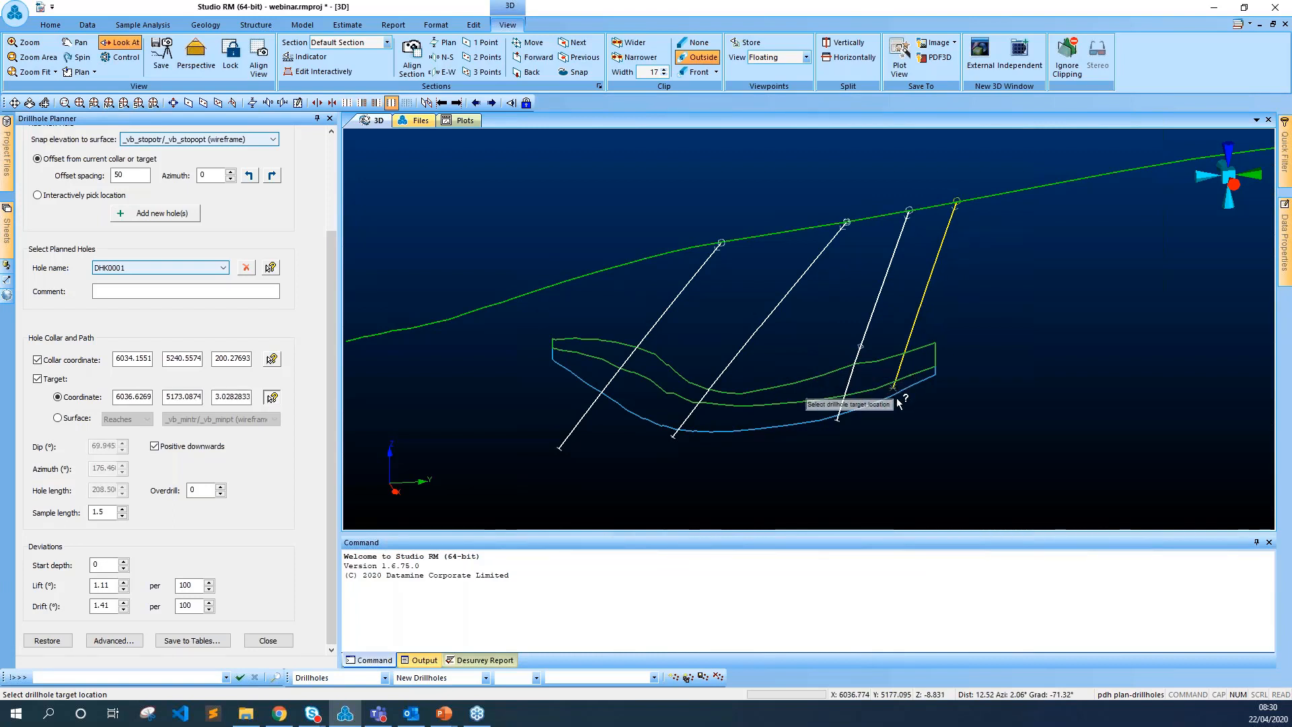
click(891, 396)
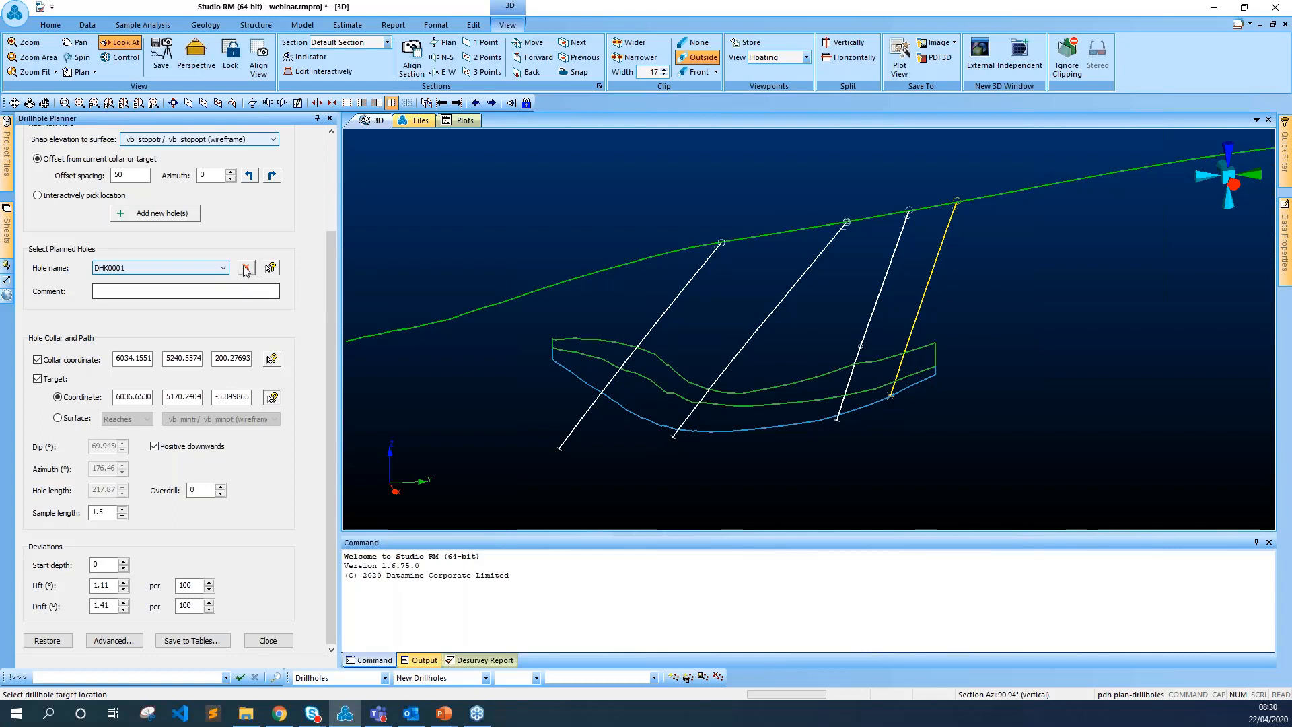
Step: Delete planned hole DHK0001
scroll(237, 226, up, 3)
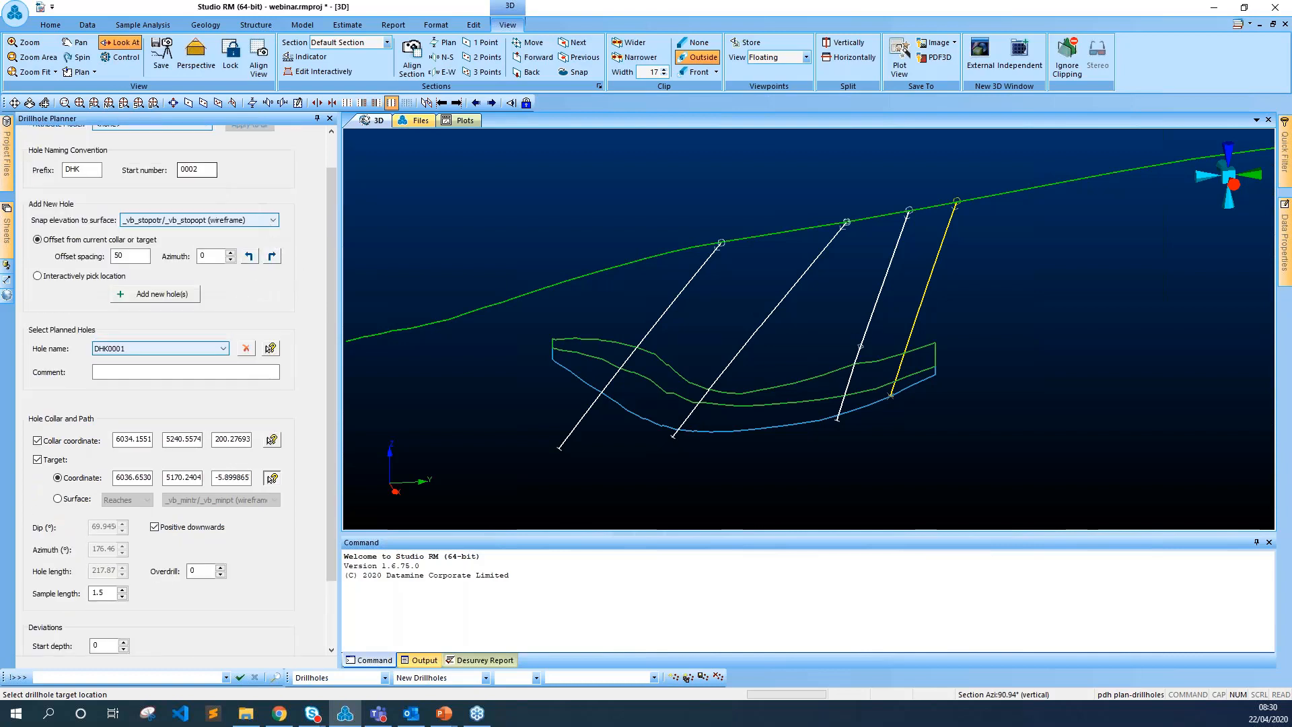
double_click(191, 169)
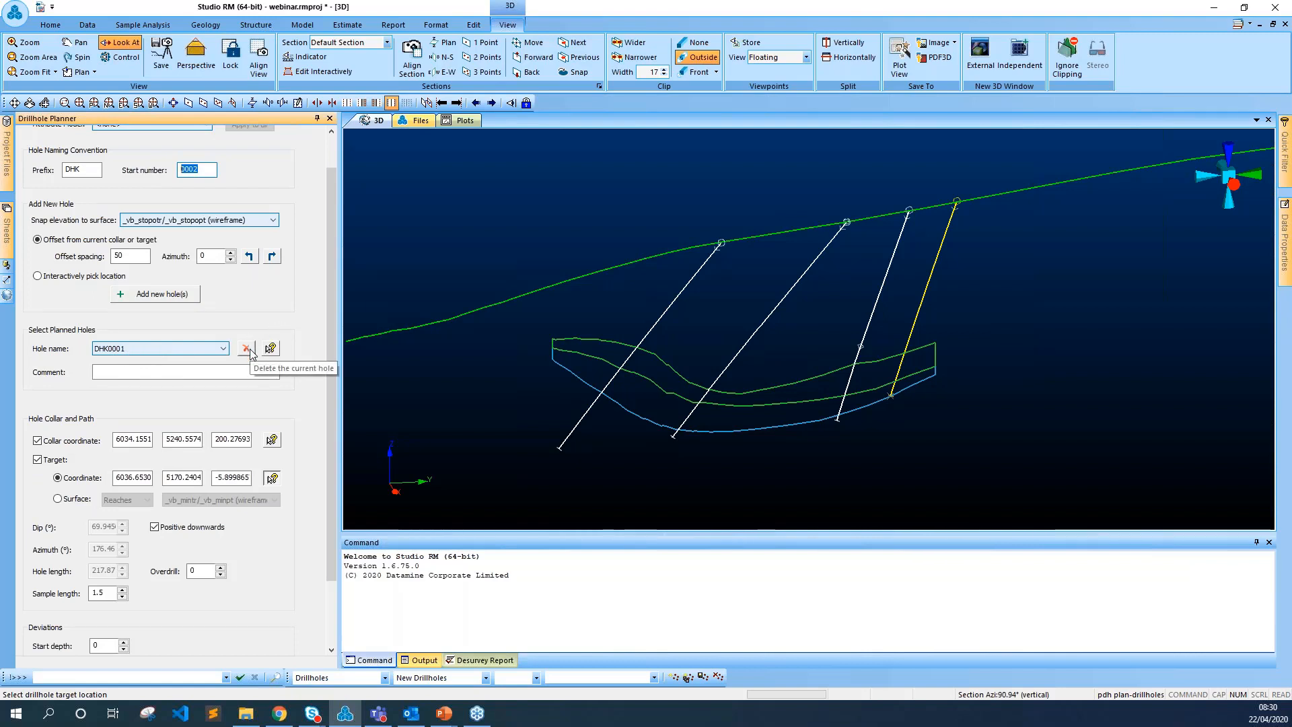
click(246, 348)
Step: Select existing hole VB4286 in the section and add another hole offset 50 from it at azimuth 0
click(271, 348)
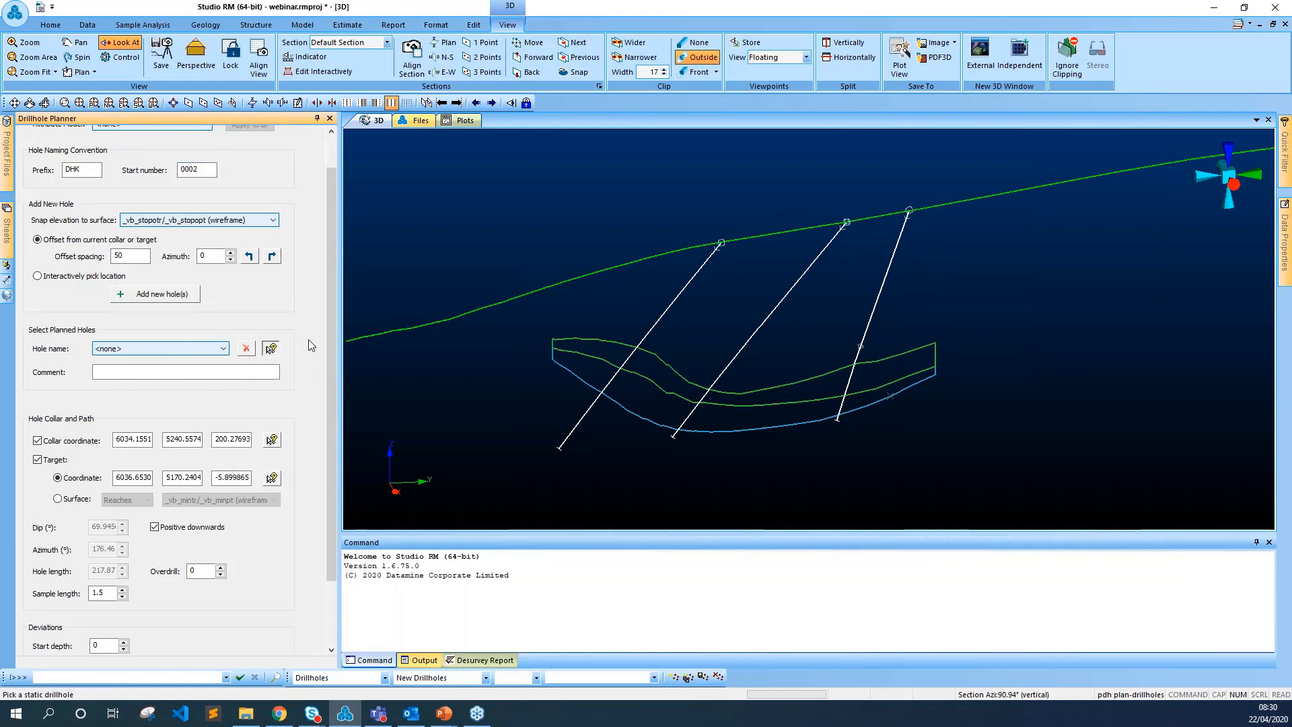
click(883, 290)
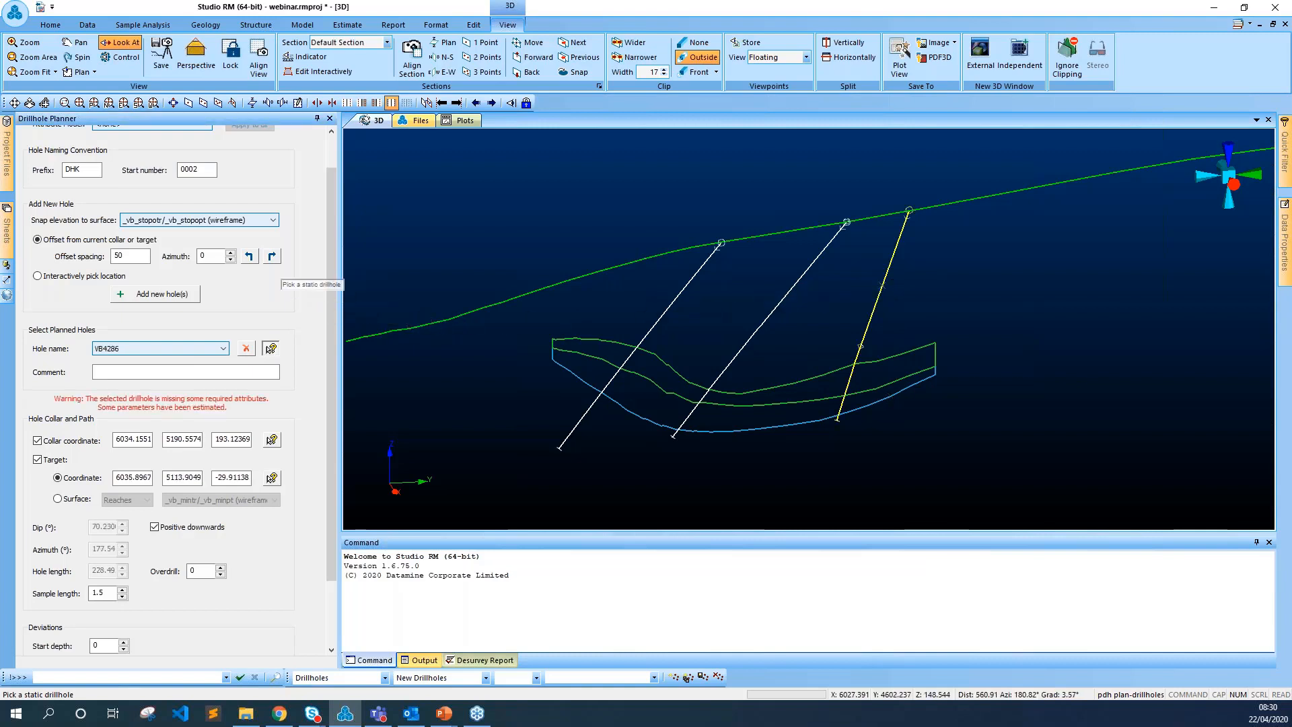
drag(331, 261, 332, 294)
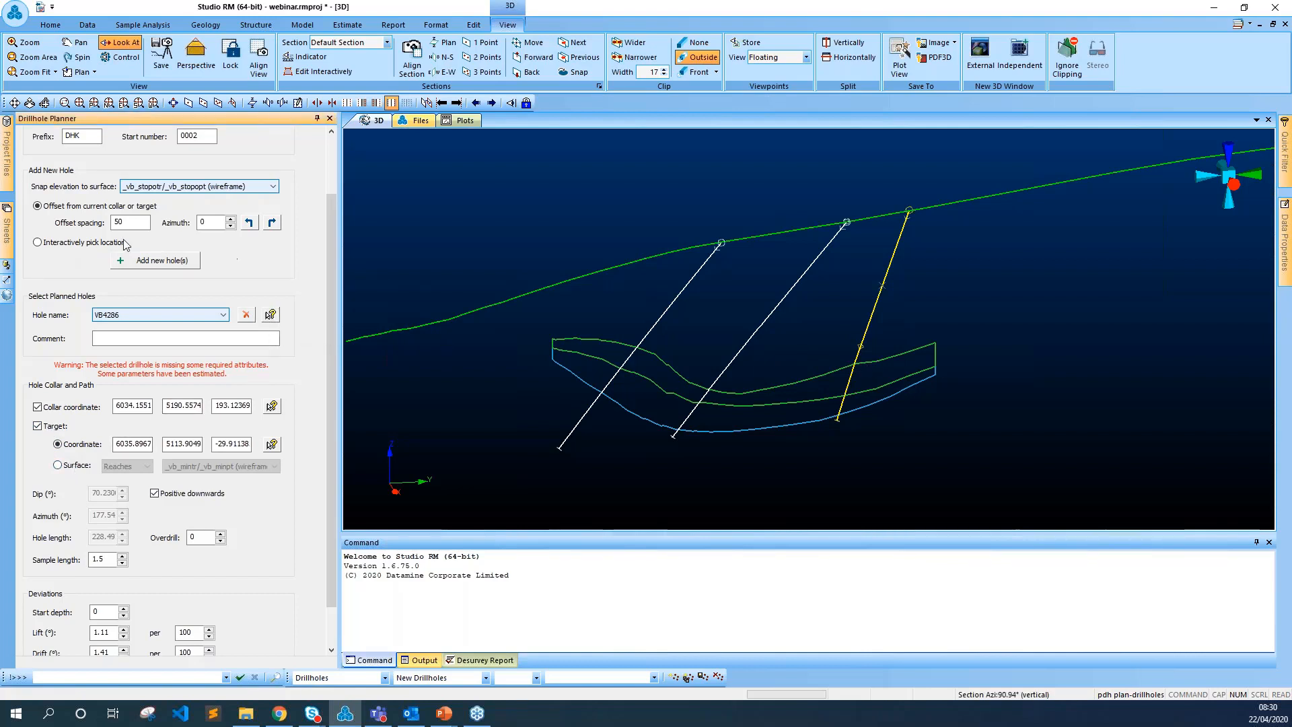
click(164, 263)
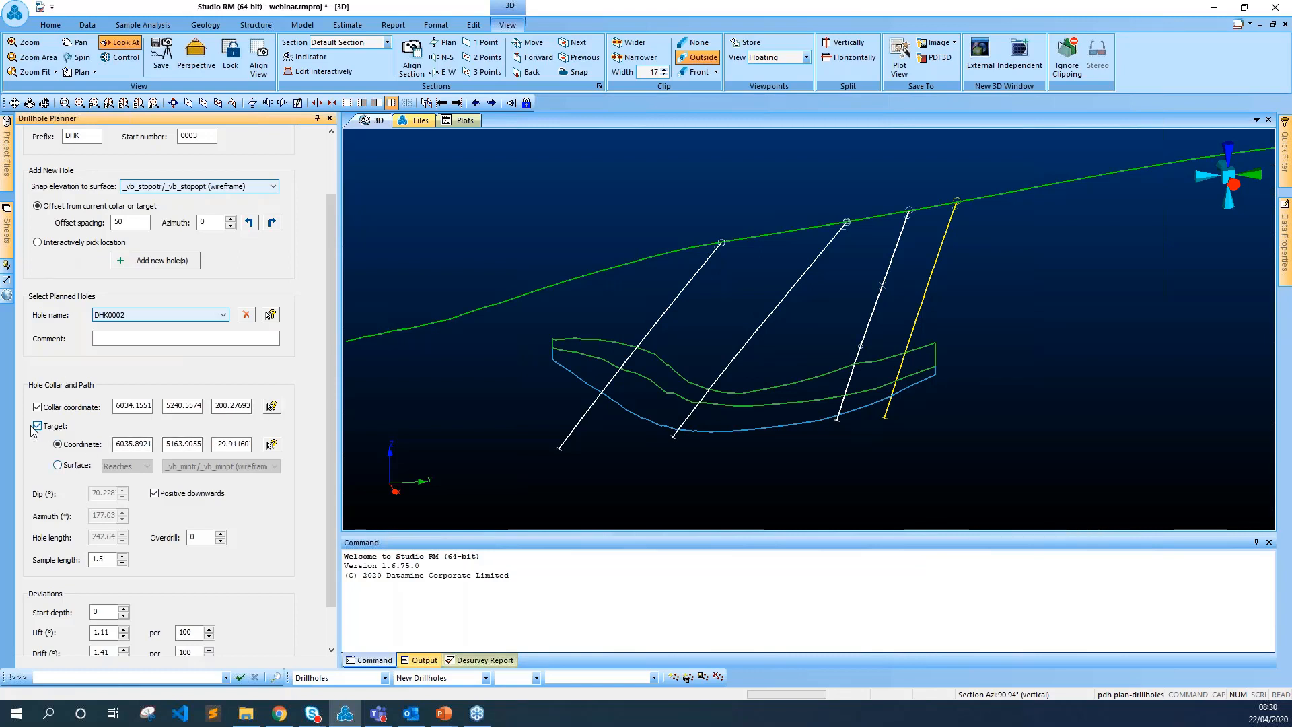
Step: Make hole DHK0002 target a surface instead of a coordinate, ending where it reaches the _vb_mintr/_vb_minpt wireframe
click(61, 465)
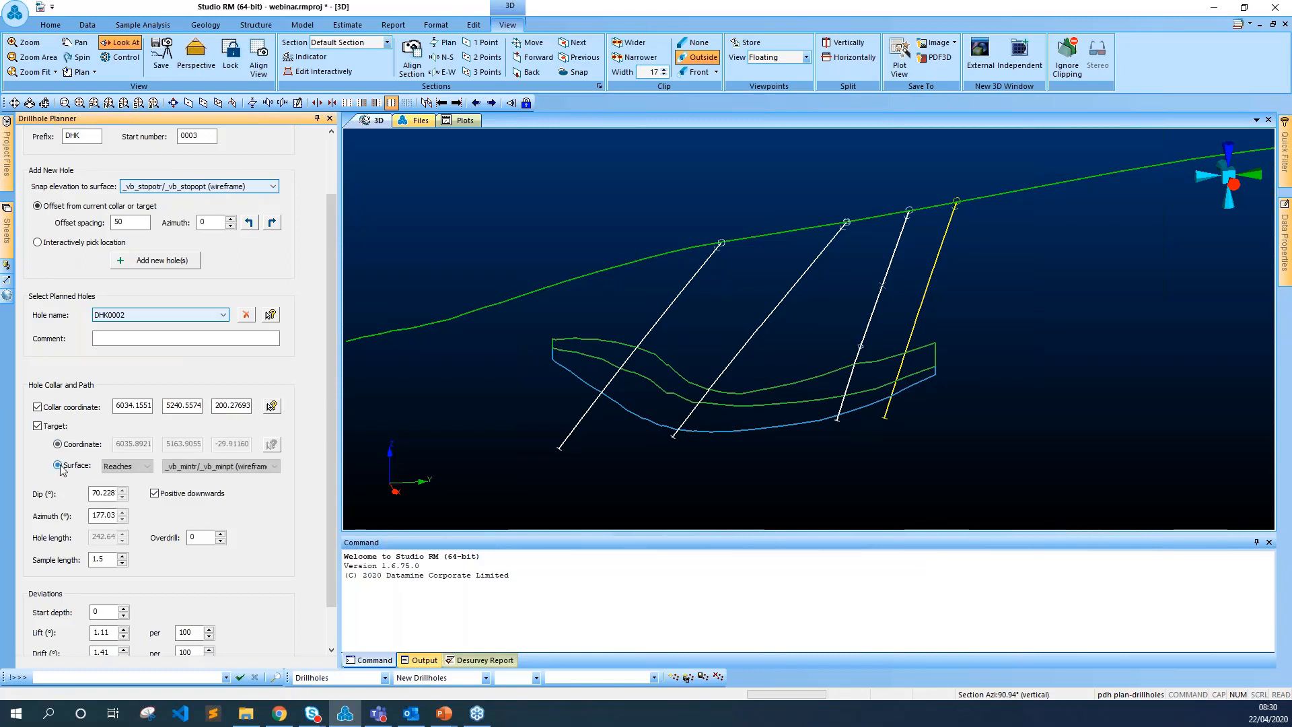
click(146, 467)
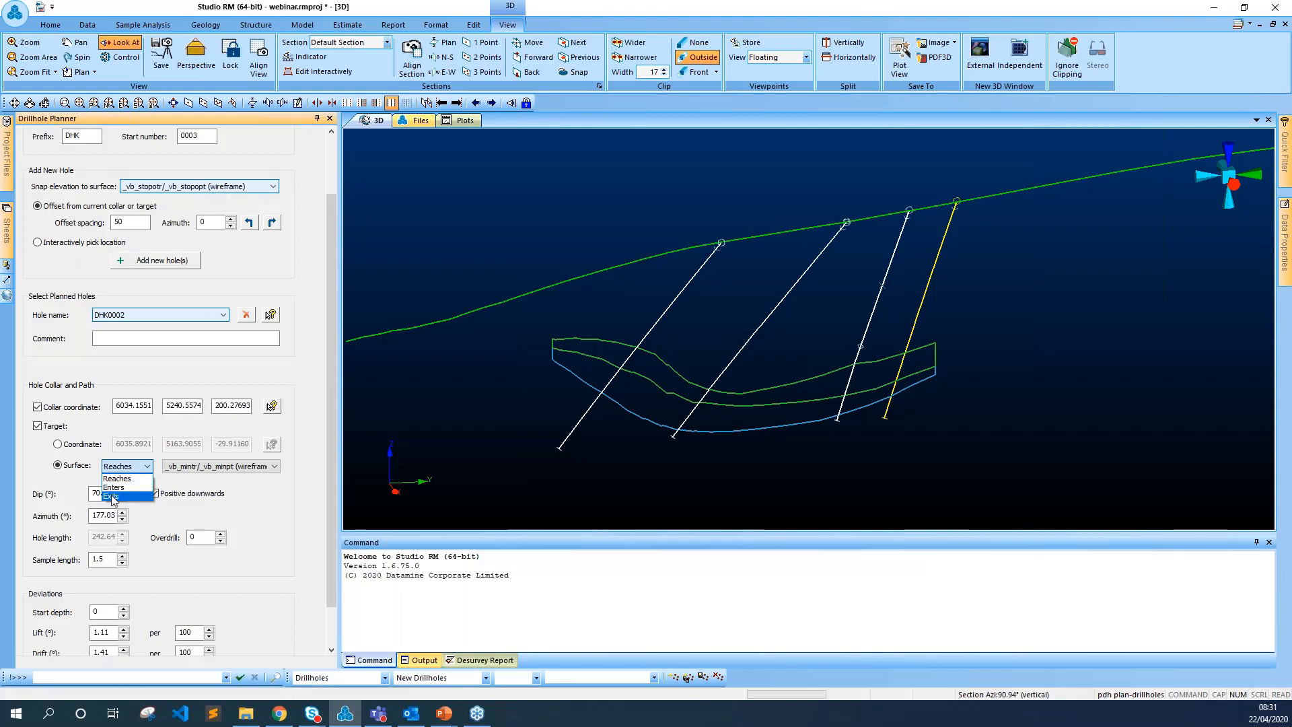
click(77, 486)
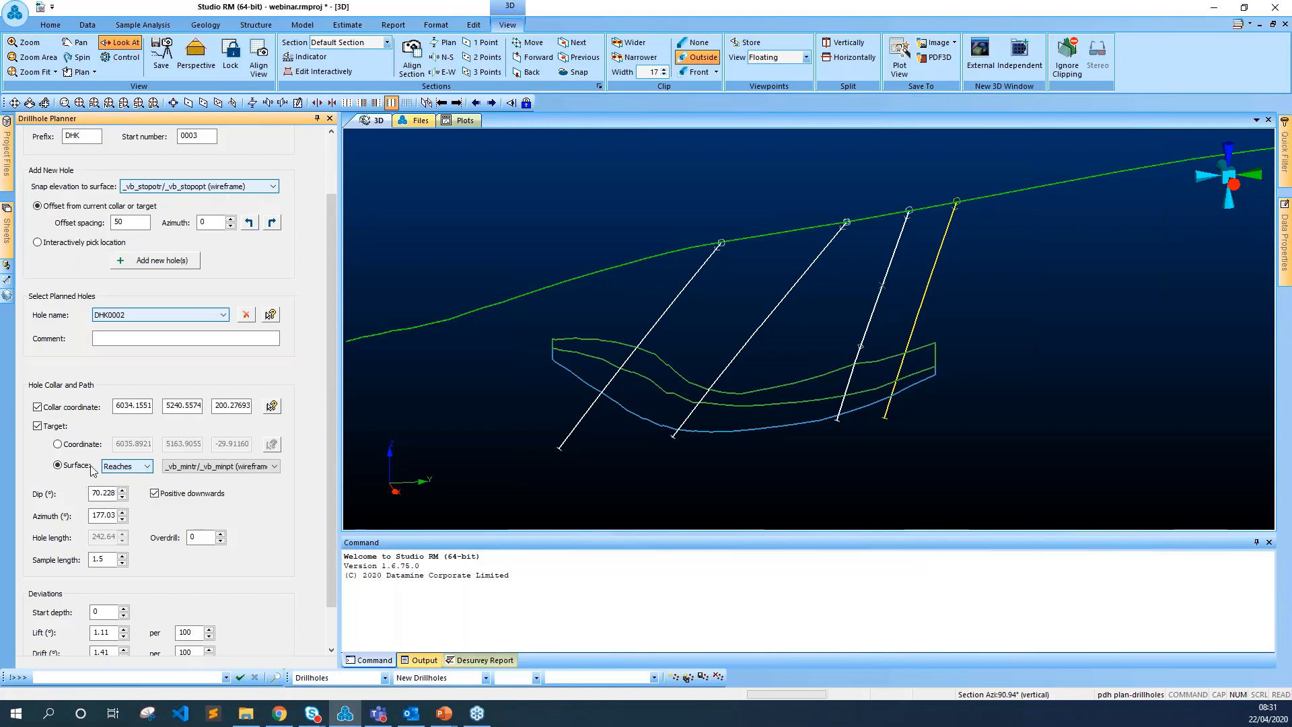
click(185, 467)
click(200, 478)
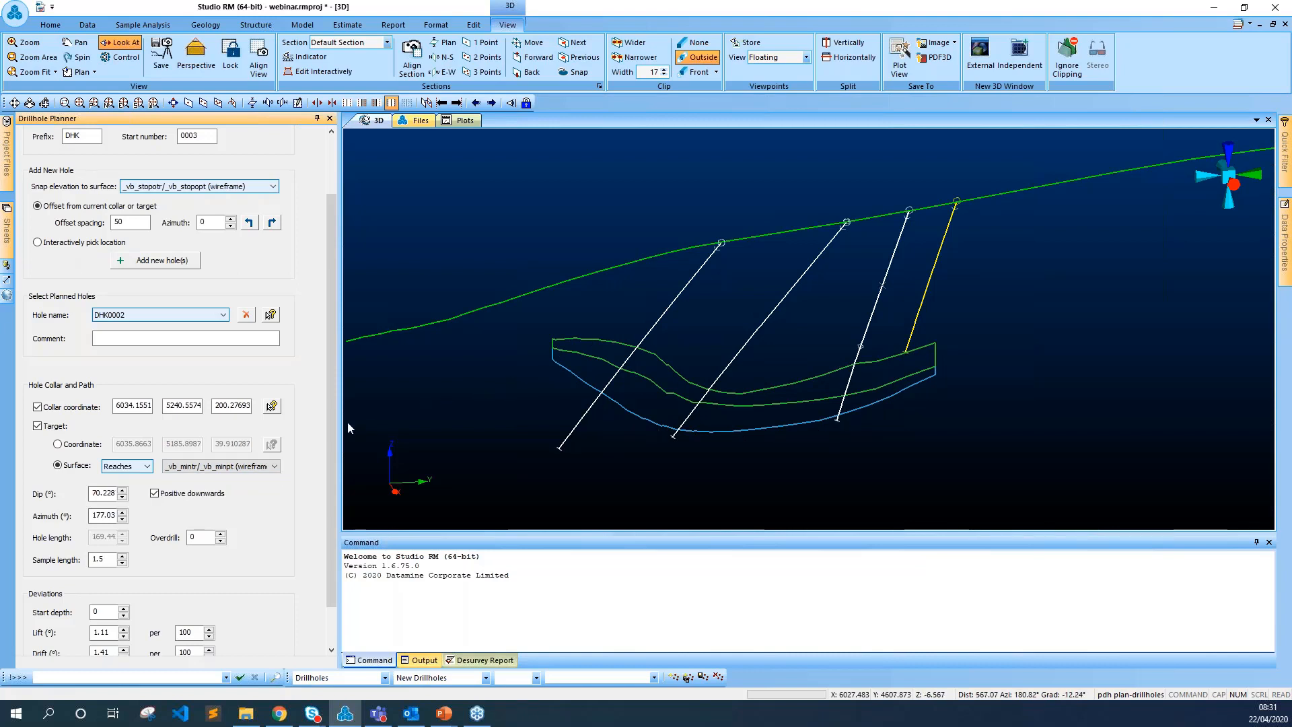
Step: Try the Enters condition for the target surface, and set it to Exits with an overdrill of 20
click(132, 466)
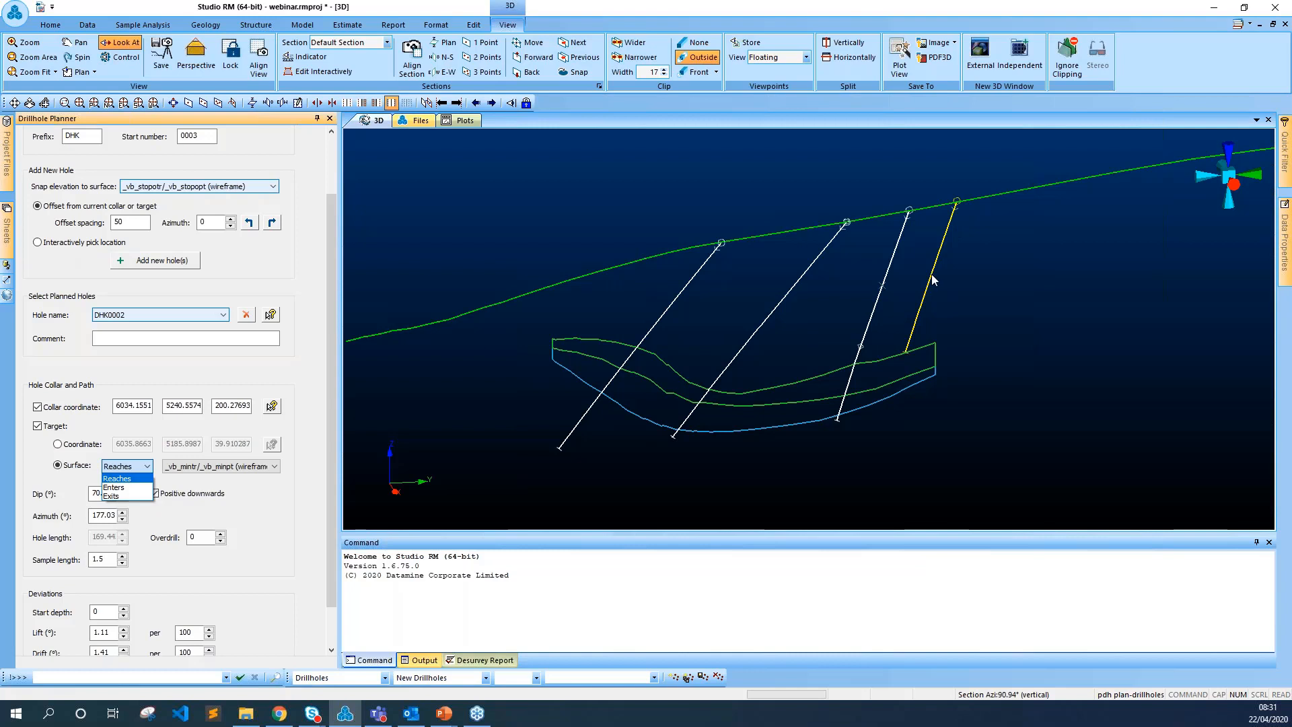
click(125, 488)
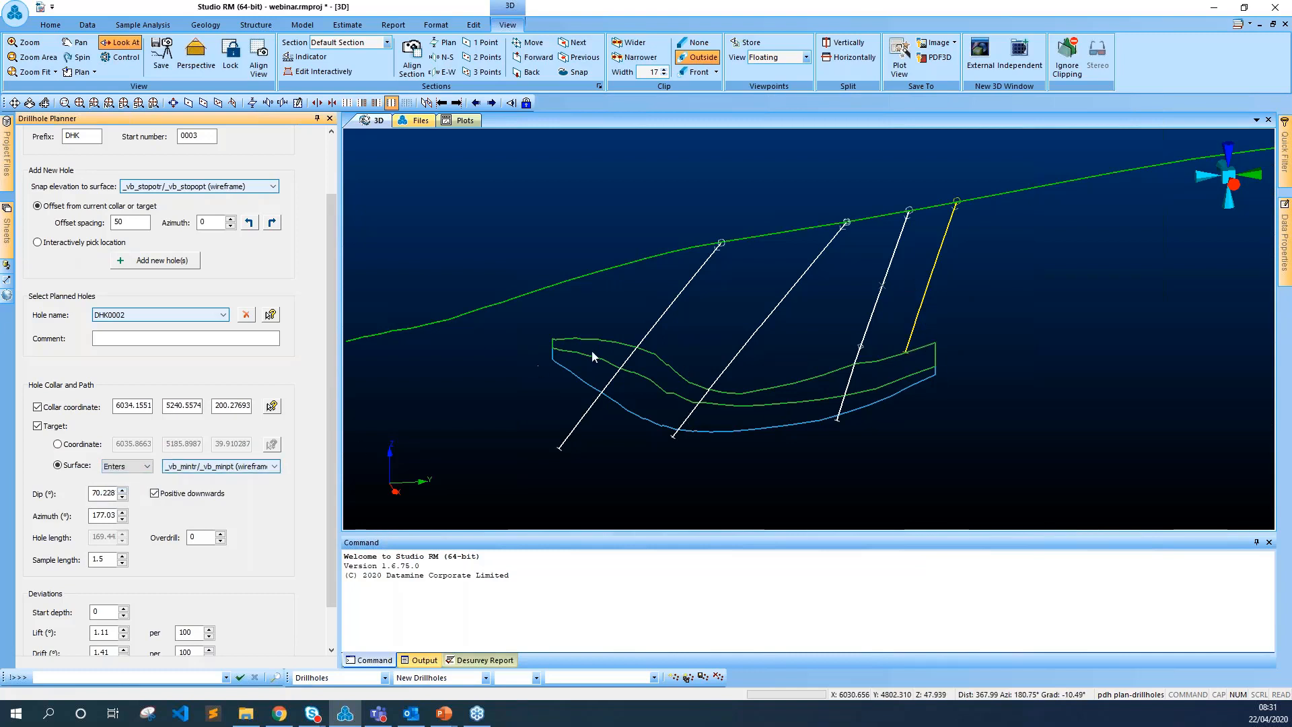
click(145, 466)
click(126, 498)
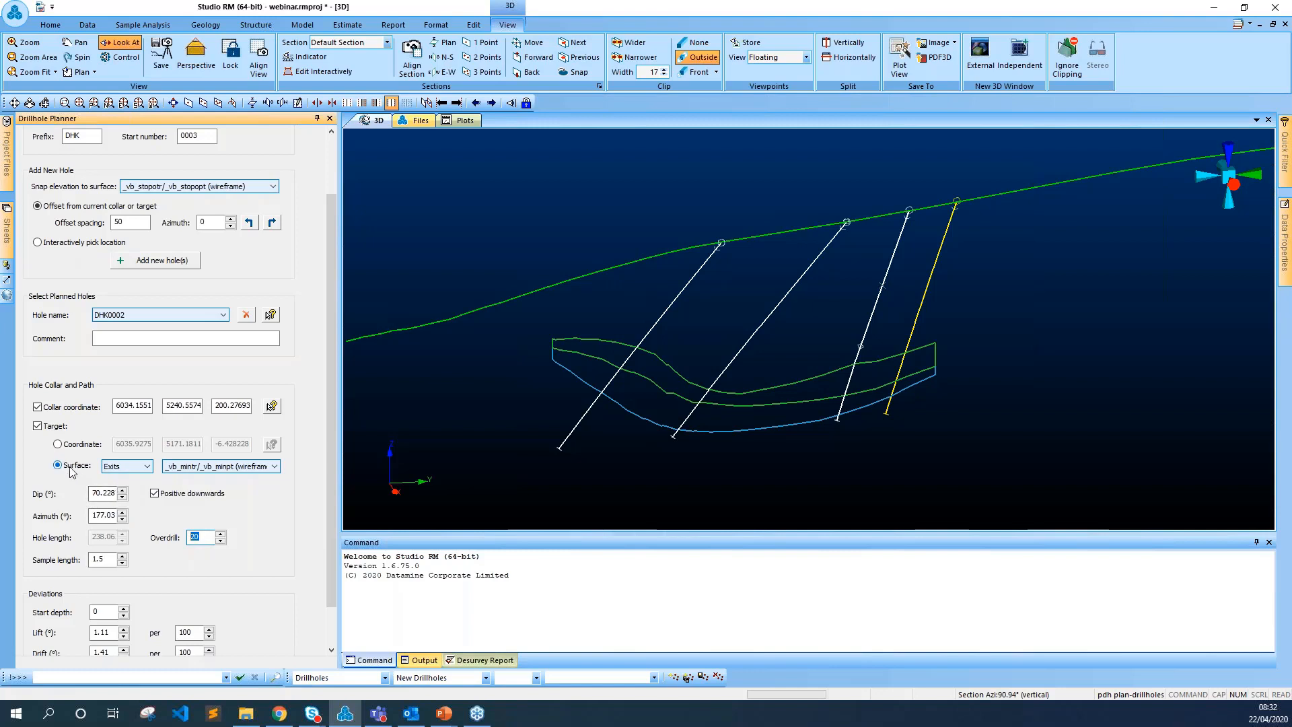
Step: Try a dip of 71° for planned hole DHK0002, and set it to 67°
click(103, 494)
key(Up)
key(Up)
key(Up)
key(Up)
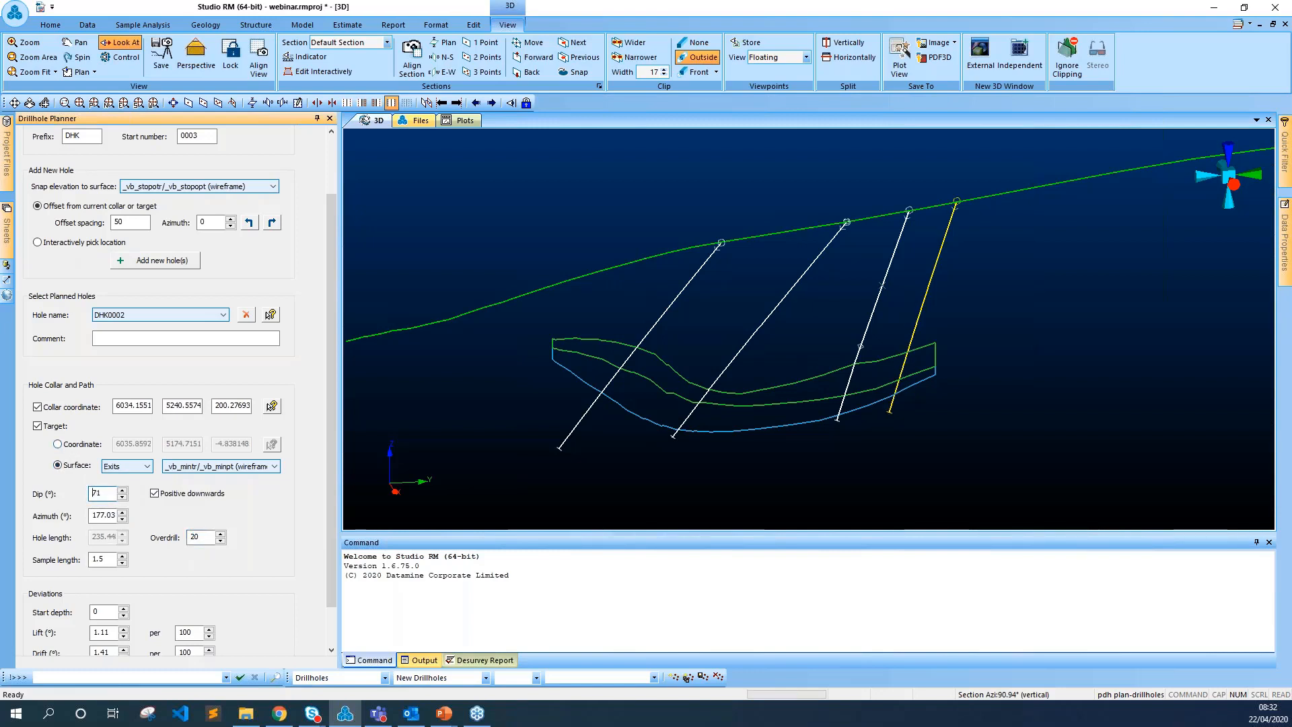
key(Down)
key(Down)
key(Down)
key(Down)
key(Down)
key(Down)
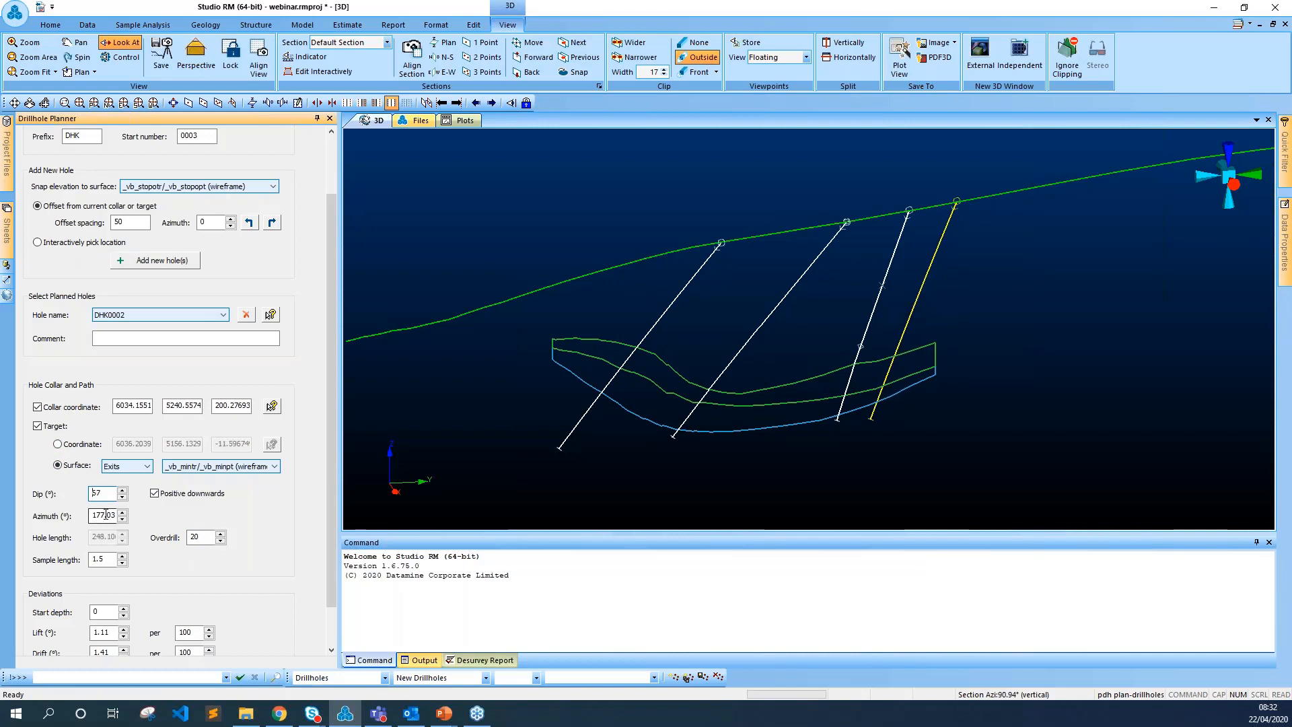
Step: Set the sample length of hole DHK0002 to 1
double_click(99, 558)
text(1)
click(106, 493)
Step: Try the Reaches and Enters conditions for the target surface, and switch the hole back to a coordinate target
click(110, 470)
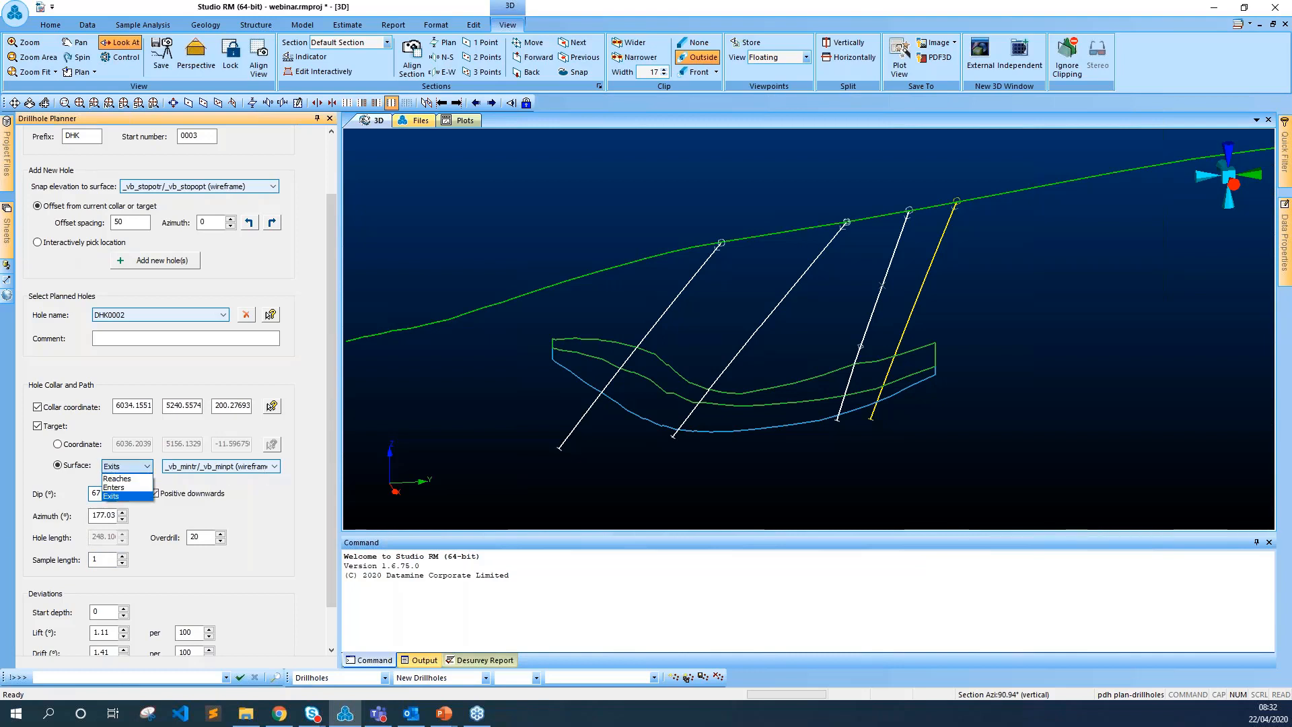
click(127, 479)
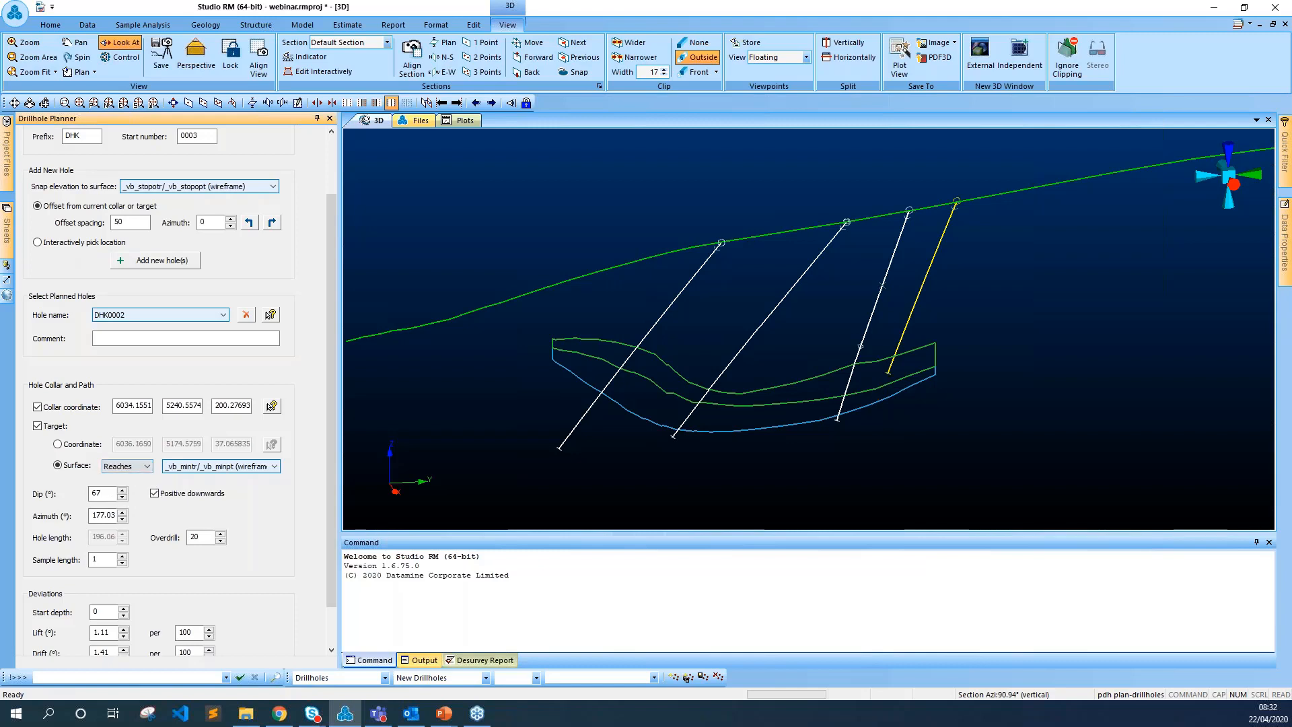
click(118, 471)
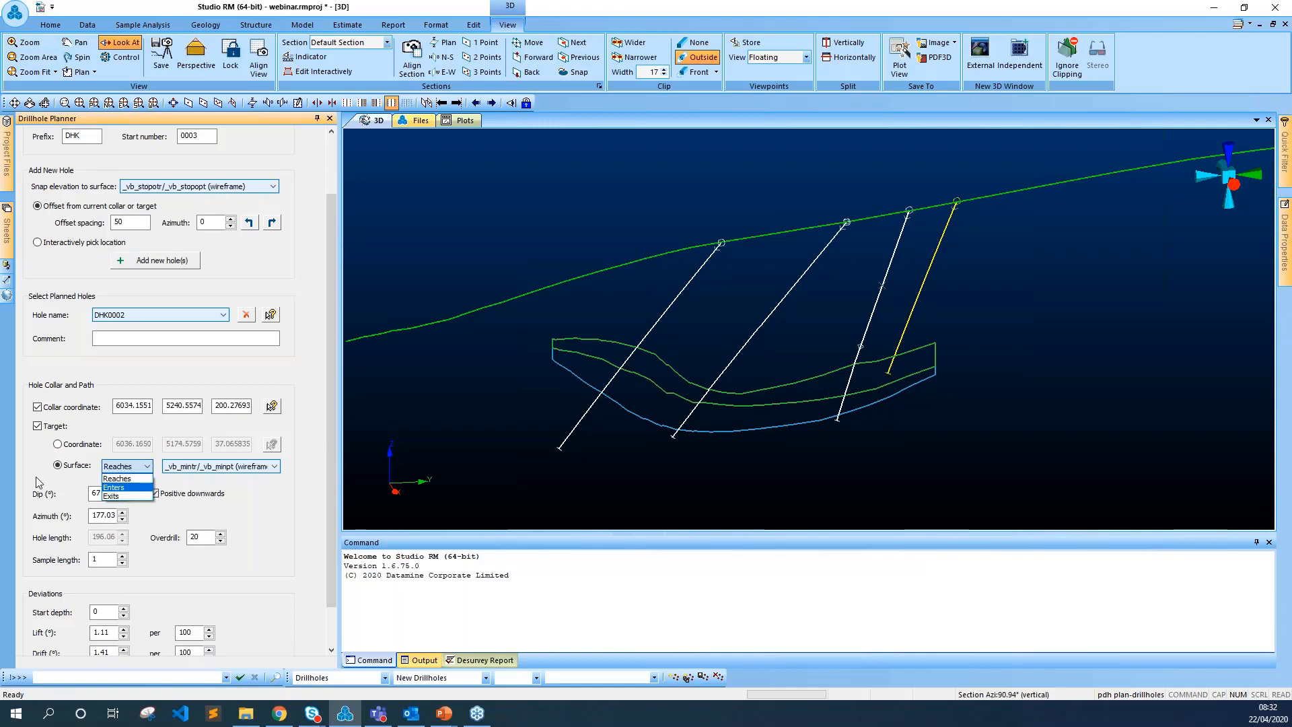
click(124, 489)
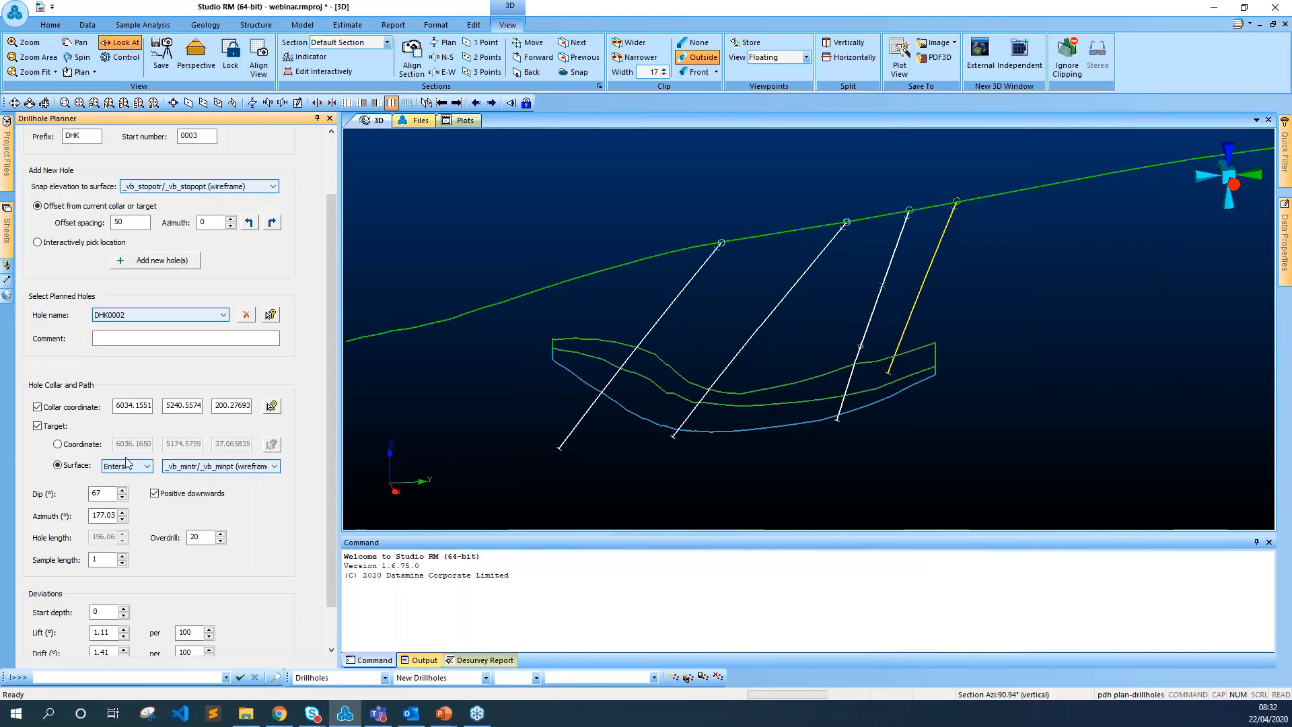
scroll(318, 486, down, 2)
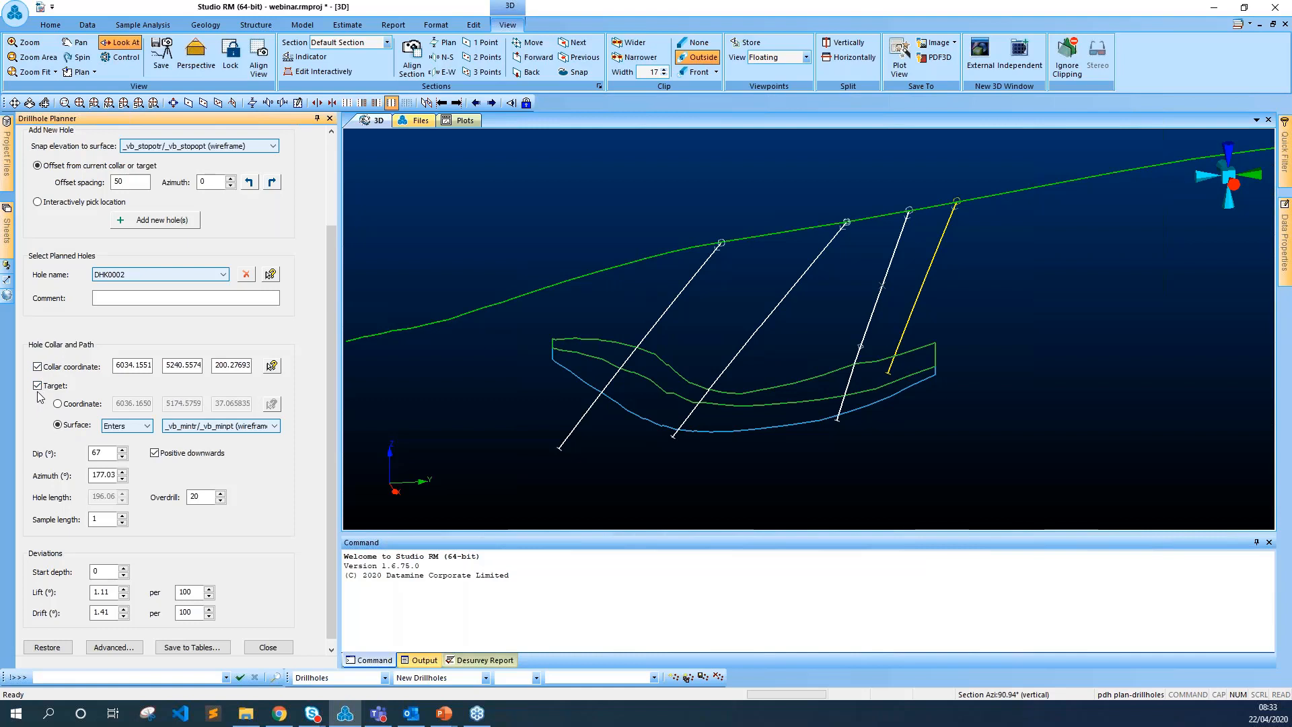
click(57, 405)
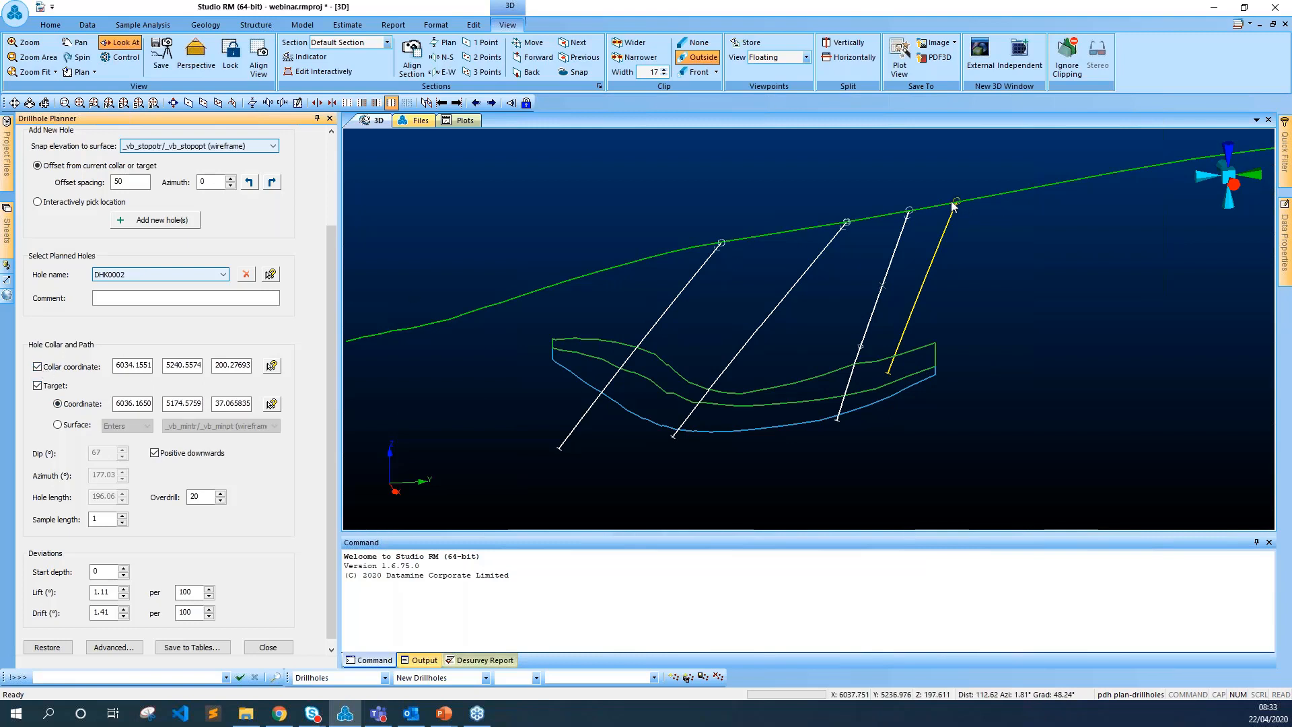
Step: Raise the lift deviation of hole DHK0002 to 11° per 100
click(111, 593)
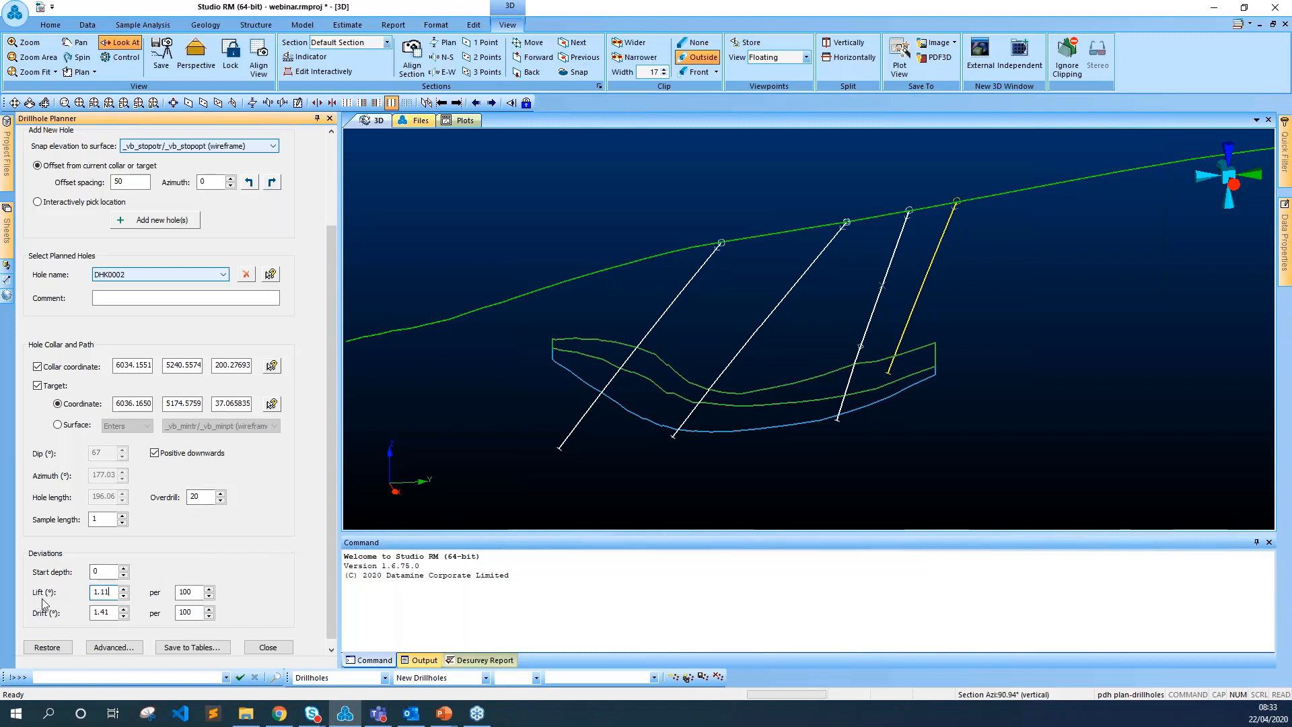
double_click(95, 592)
text(4)
key(Up)
key(Up)
key(Up)
key(Up)
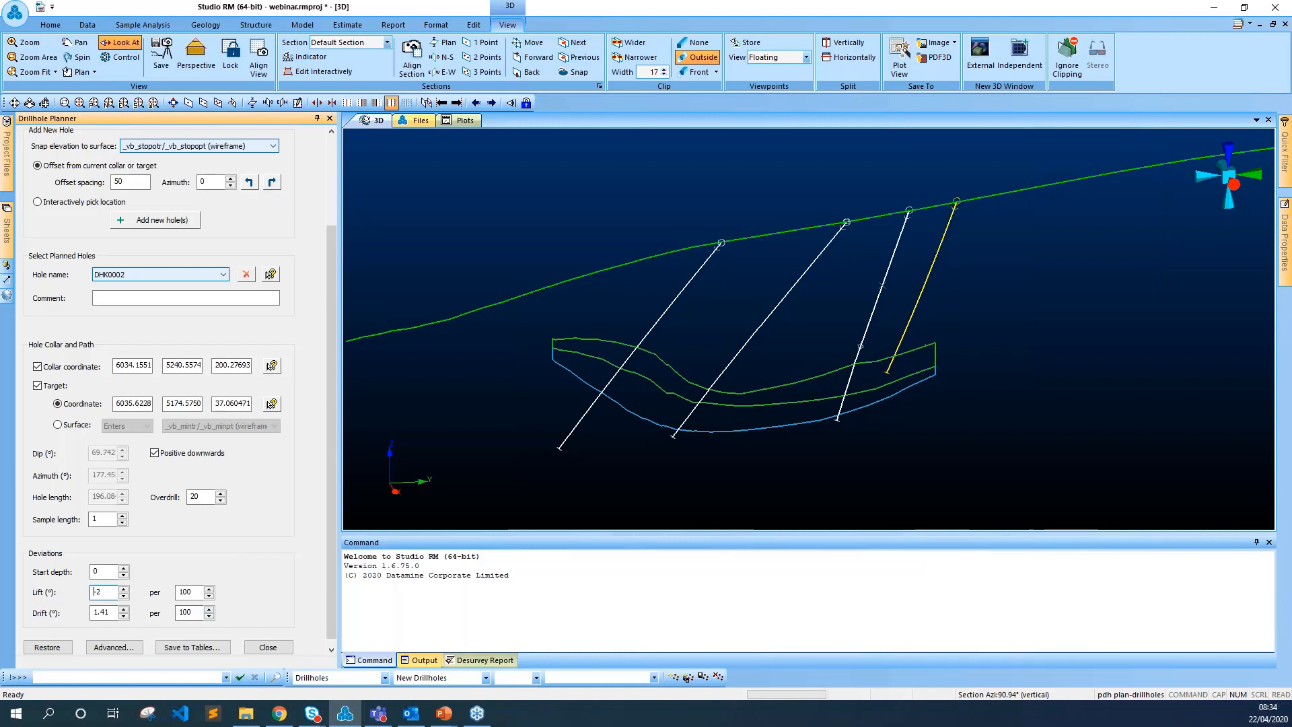
key(Up)
key(Up)
key(Up)
key(Up)
key(Up)
key(Up)
key(Up)
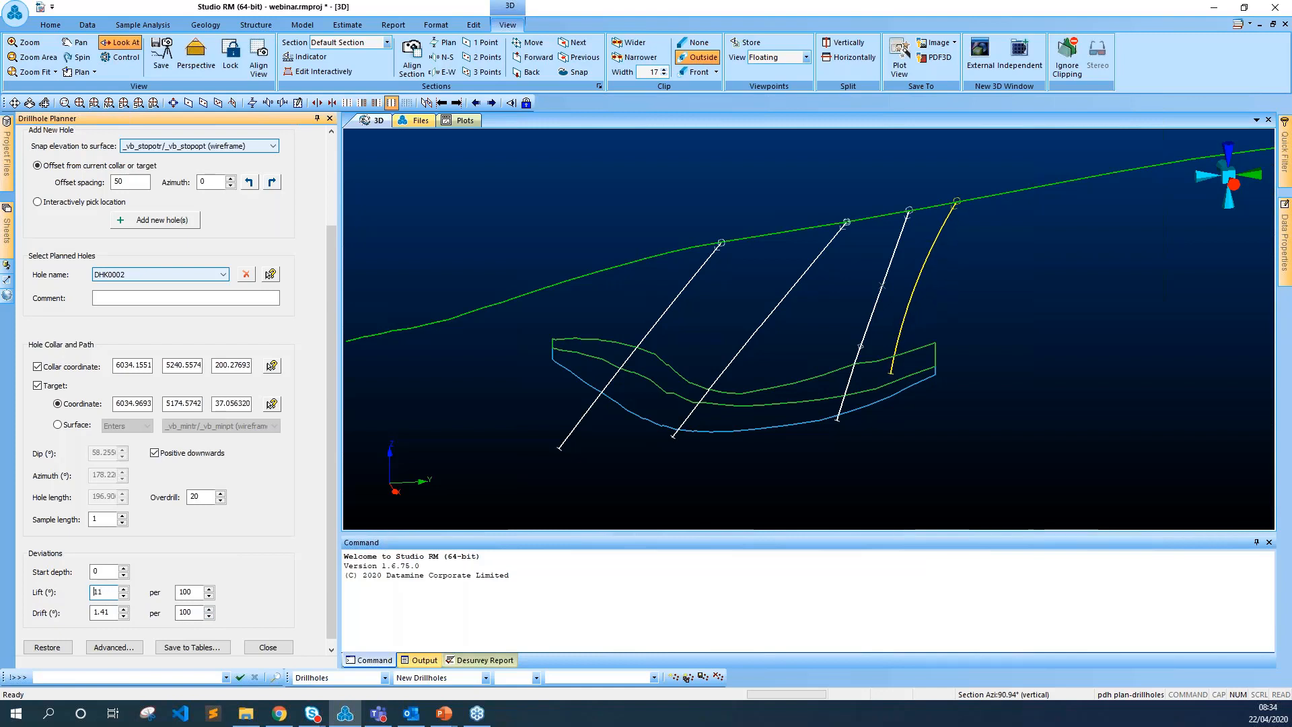
Step: Lower the lift deviation of hole DHK0002 to -11° per 100
key(Down)
key(Down)
key(Down)
key(Down)
key(Down)
key(Down)
key(Down)
key(Down)
key(Down)
key(Down)
key(Down)
key(Down)
key(Down)
key(Down)
key(Up)
key(Up)
key(Up)
key(Up)
key(Up)
key(Up)
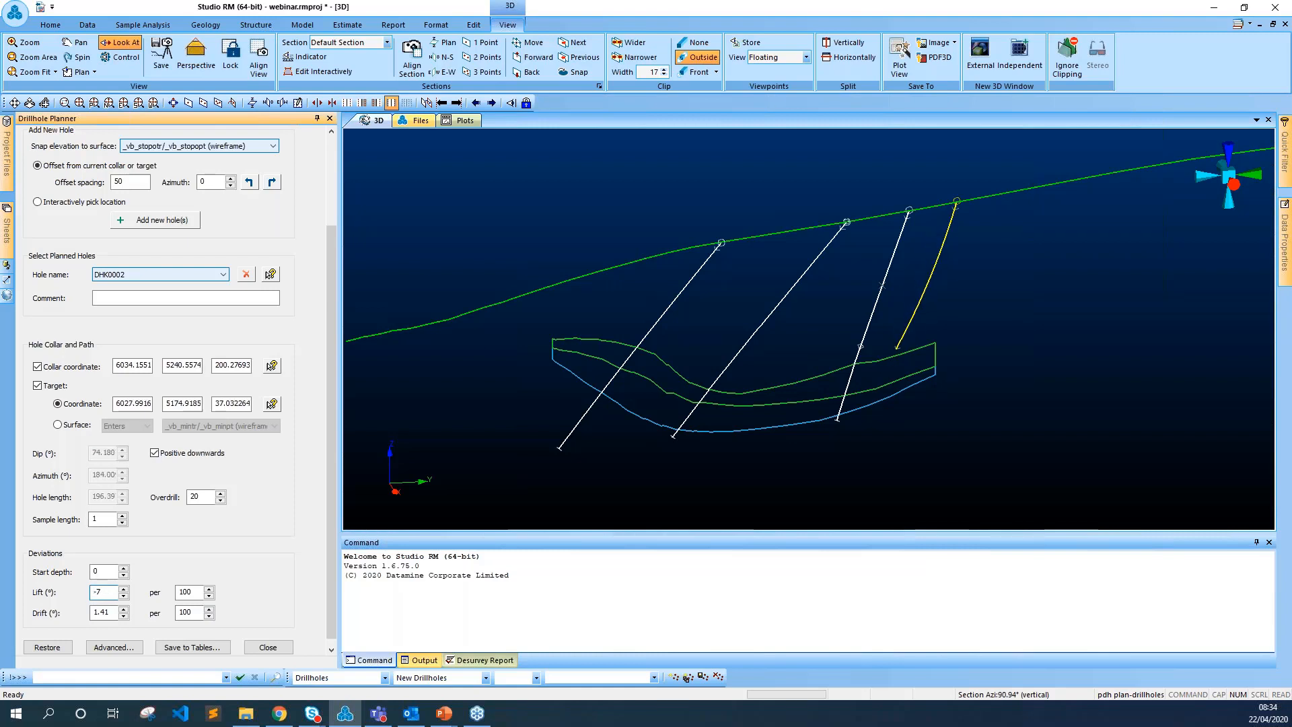
key(Up)
key(Up)
key(Up)
key(Up)
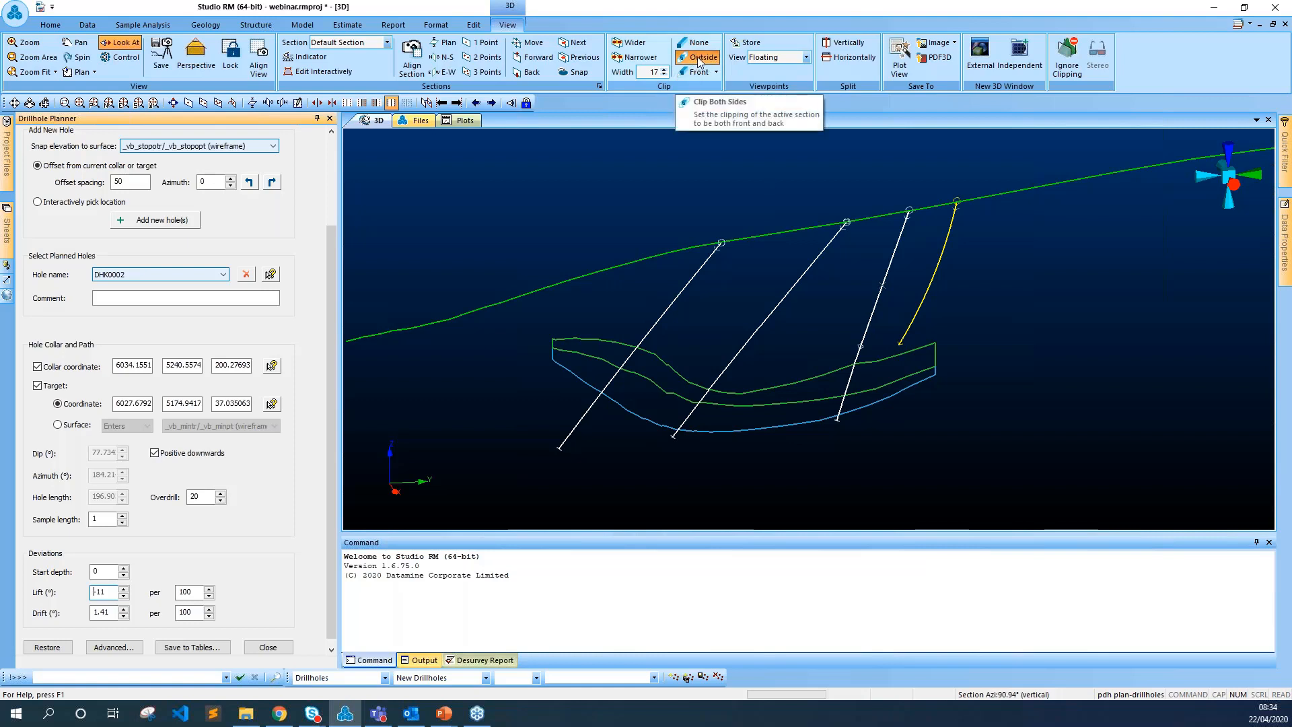
Step: Widen the section clipping width to 25
click(664, 69)
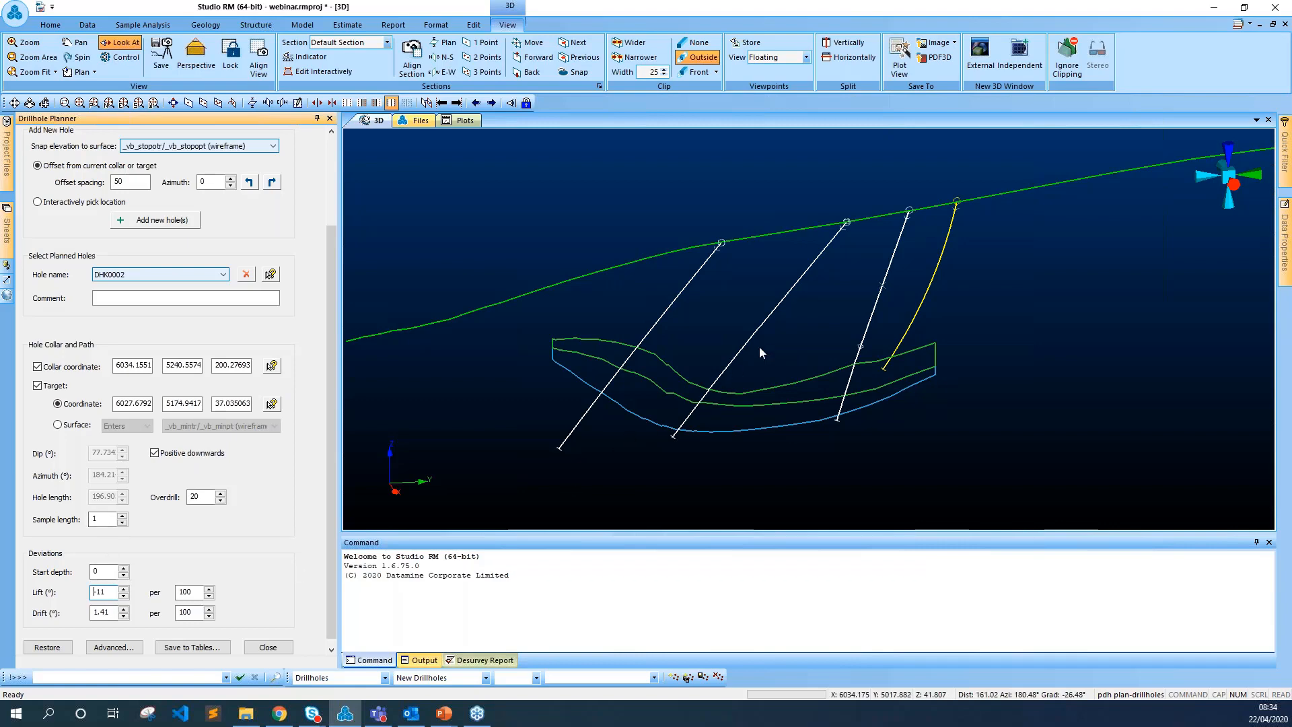
drag(774, 344, 935, 215)
drag(963, 263, 945, 385)
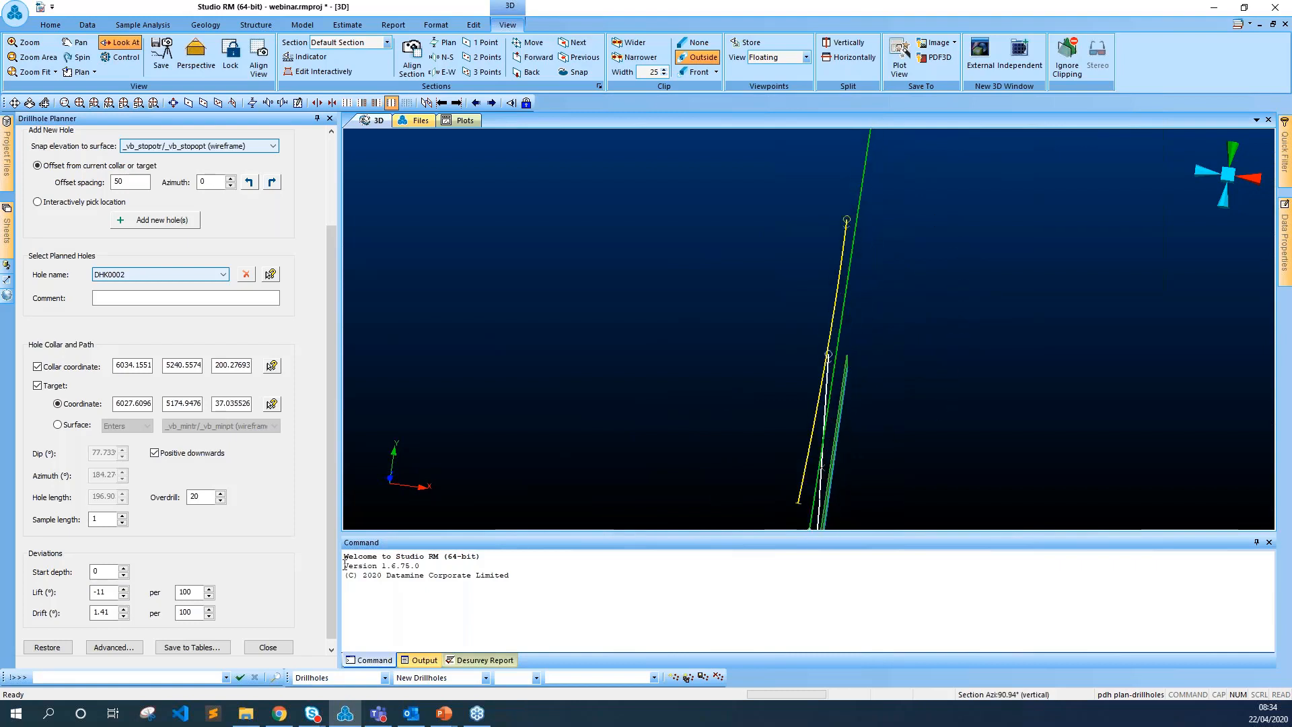
Step: Set the drift deviation of hole DHK0002 to 7° per 100
double_click(99, 611)
text(7)
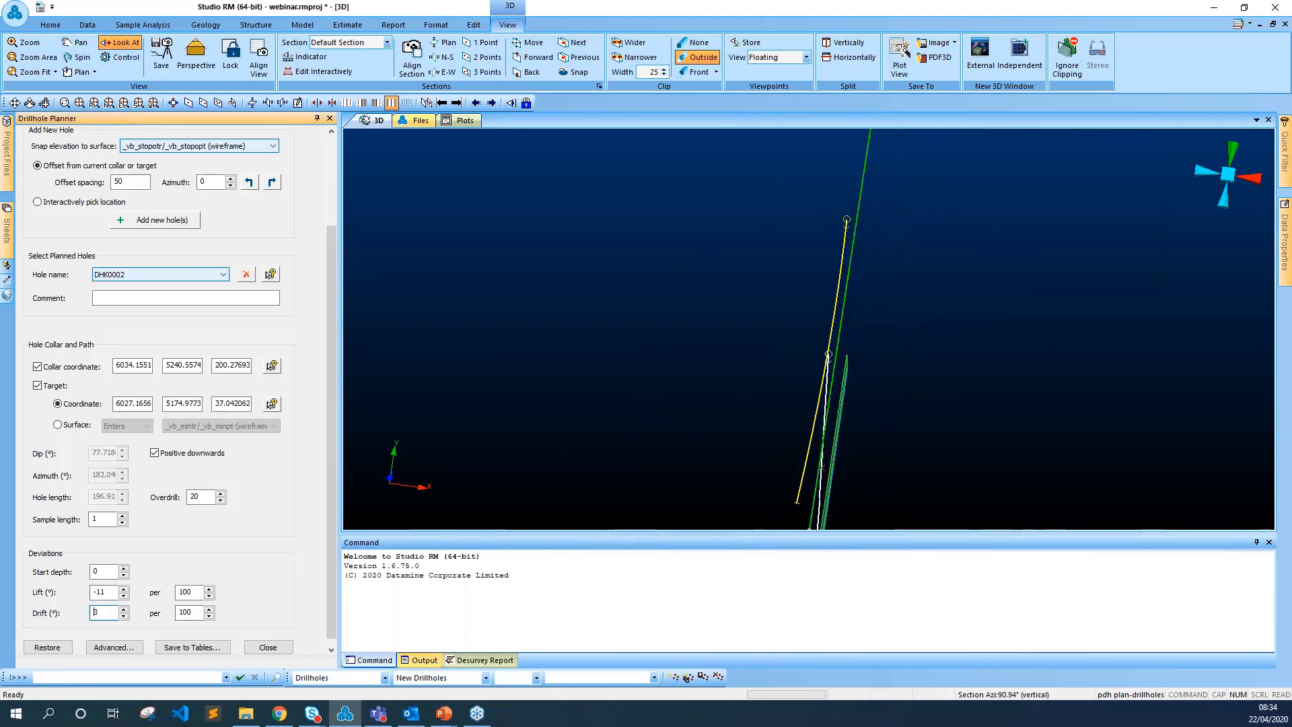
key(Down)
key(Down)
key(Down)
key(Down)
key(Down)
key(Down)
key(Down)
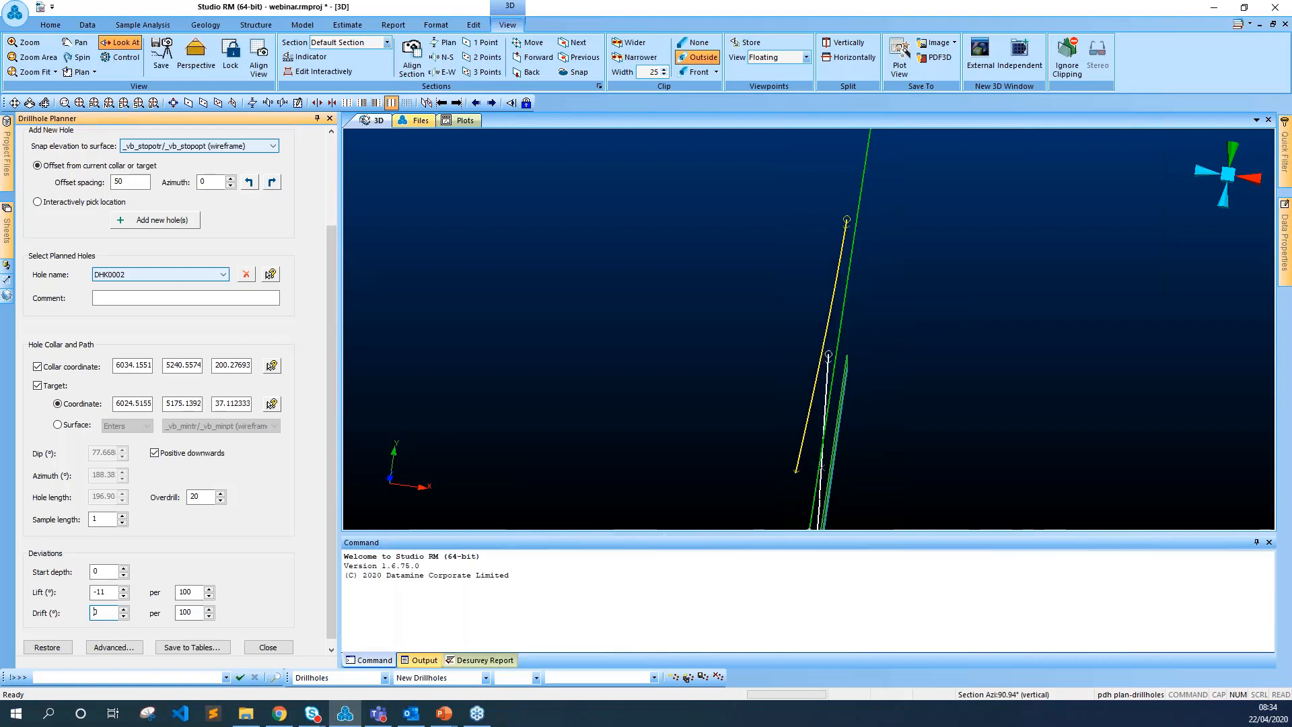
key(Up)
key(Up)
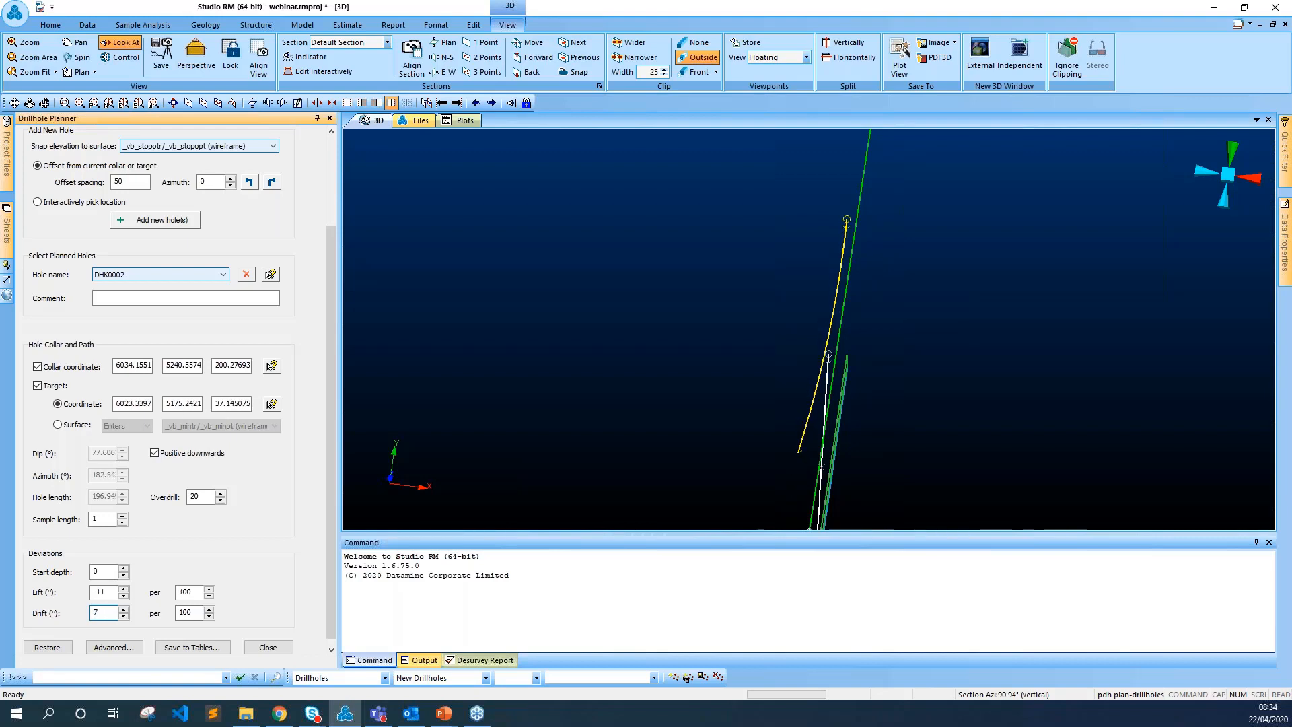
Step: Lower the drift deviation of the hole to -21° per 100
key(Down)
key(Down)
key(Down)
key(Down)
key(Down)
key(Down)
key(Down)
key(Down)
key(Down)
key(Down)
key(Down)
key(Down)
key(Down)
key(Down)
key(Down)
key(Down)
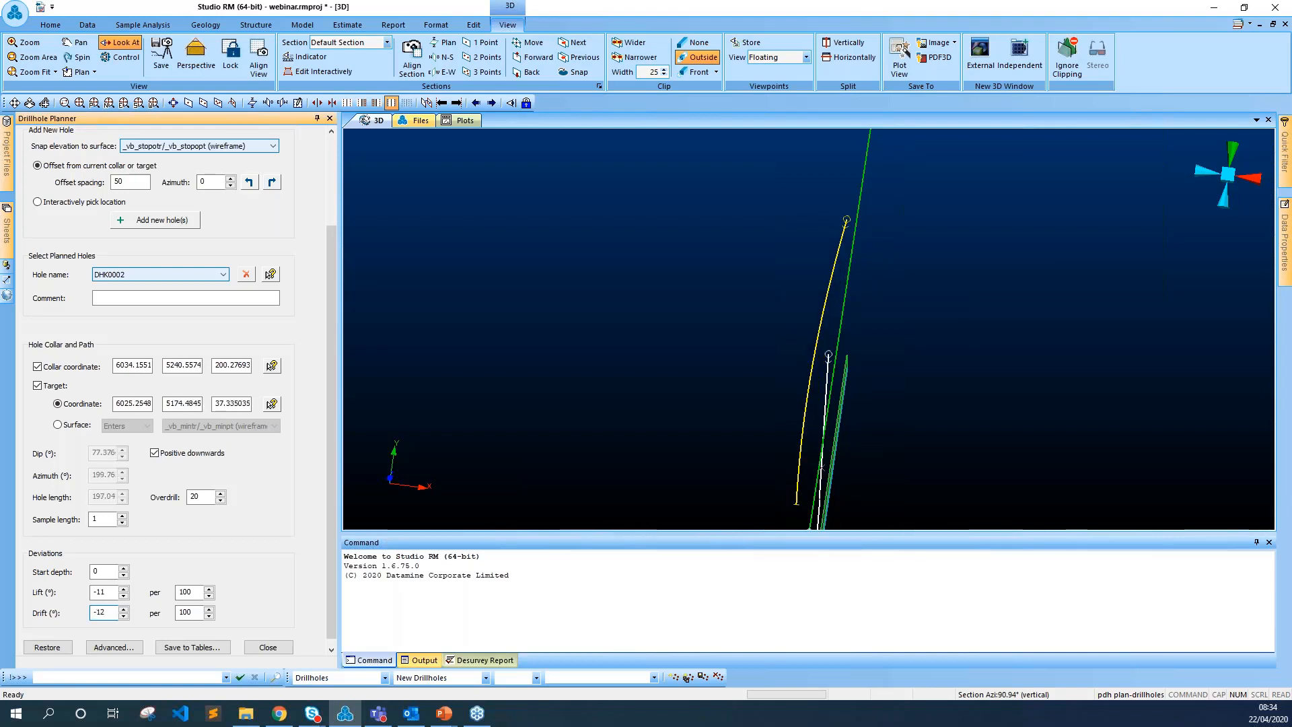
key(Down)
key(Down)
key(Down)
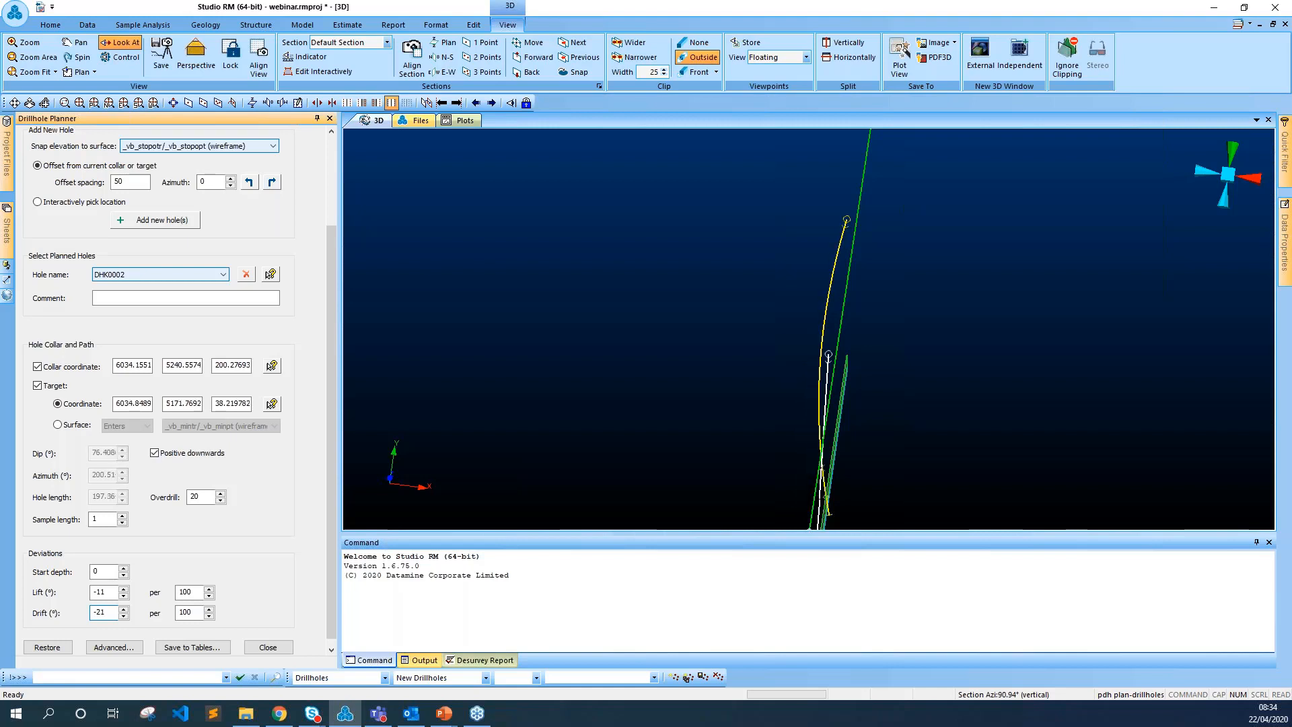
Step: Raise the drift deviation to -6° per 100, and bring it back down to -12°
key(Up)
key(Up)
key(Up)
key(Up)
key(Up)
key(Up)
key(Up)
key(Up)
key(Up)
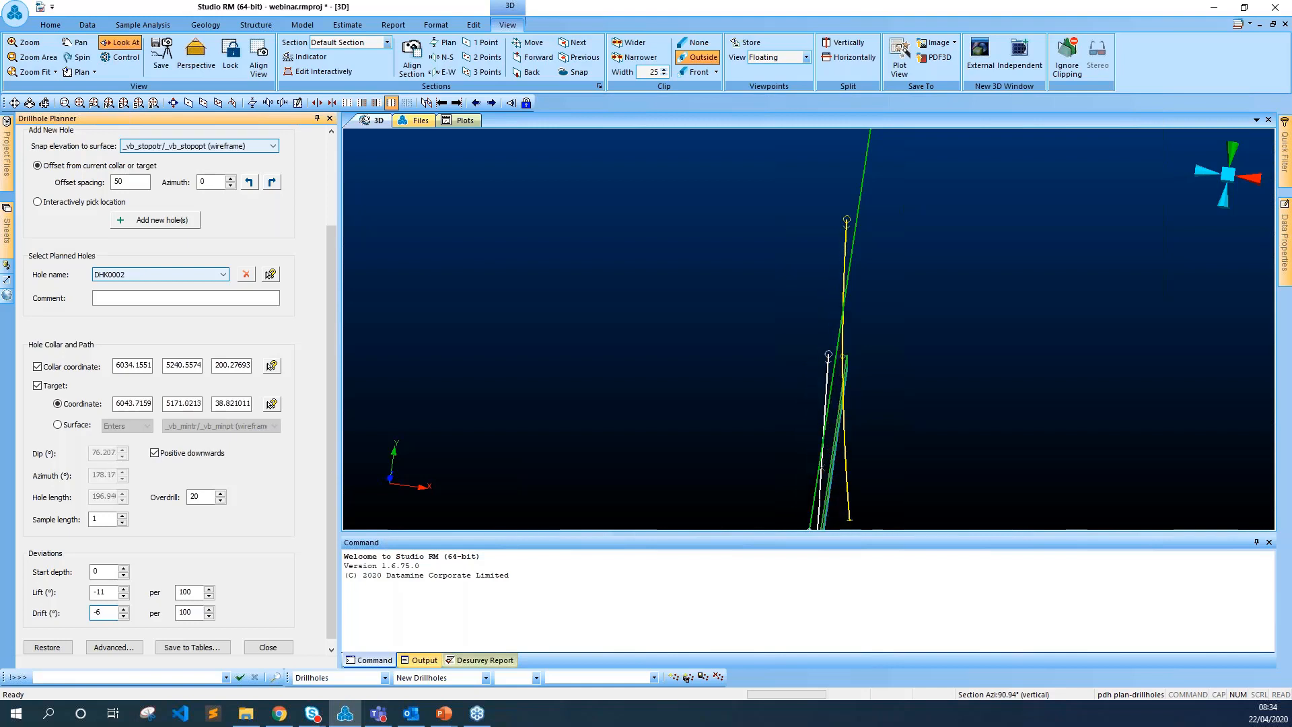
key(Down)
key(Down)
key(Down)
key(Down)
Step: Reset both the lift and drift deviations of hole DHK0002 to 0°
drag(609, 374, 378, 228)
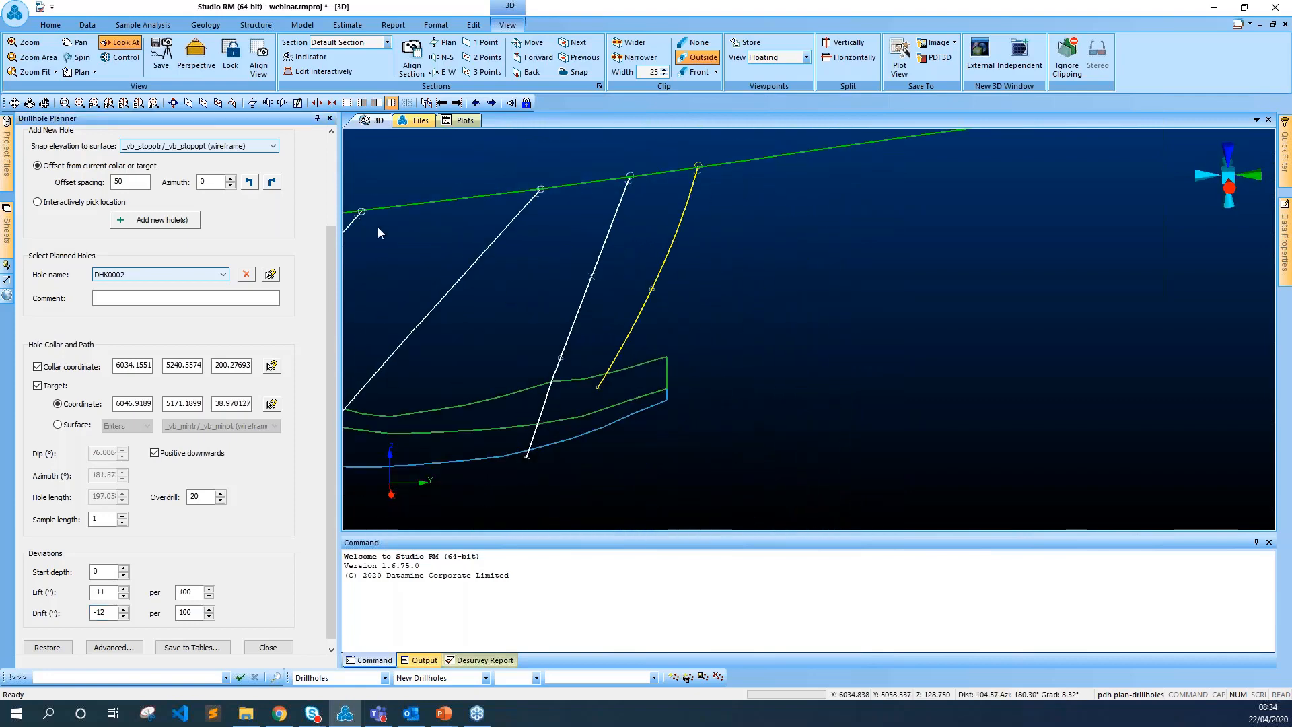
click(154, 104)
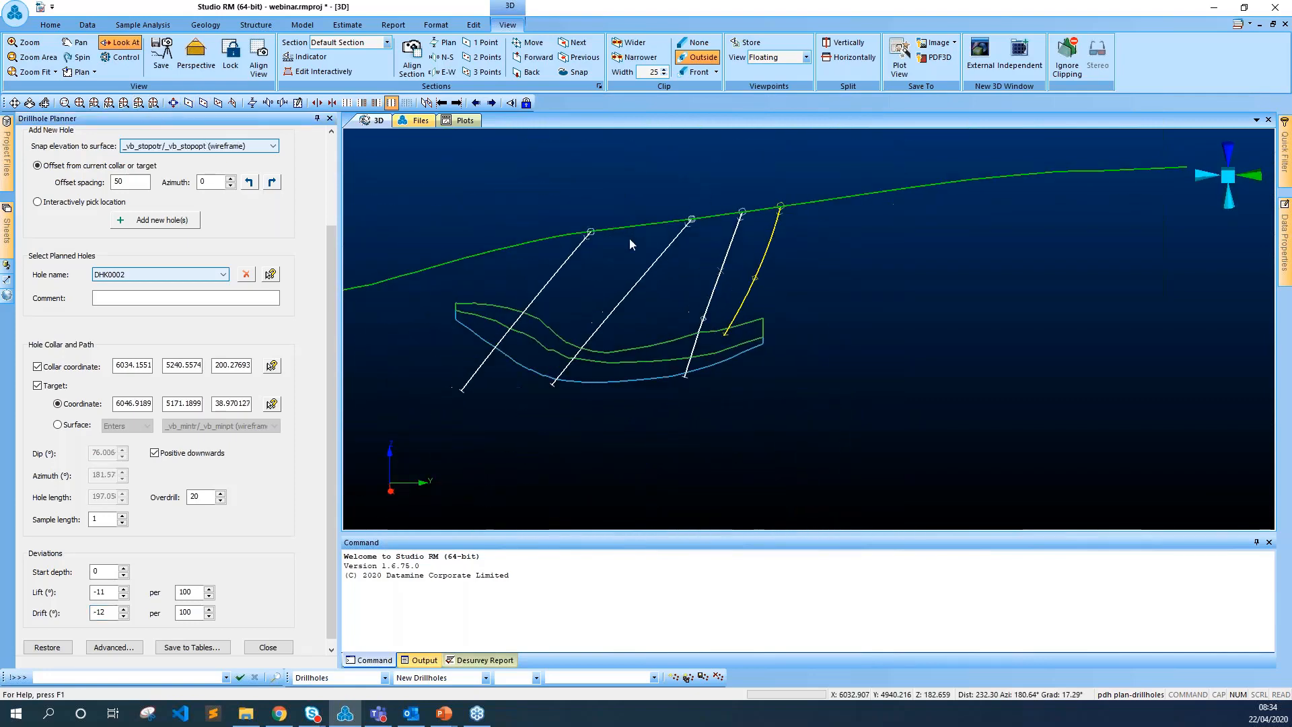
middle_drag(758, 283, 826, 323)
scroll(788, 315, up, 5)
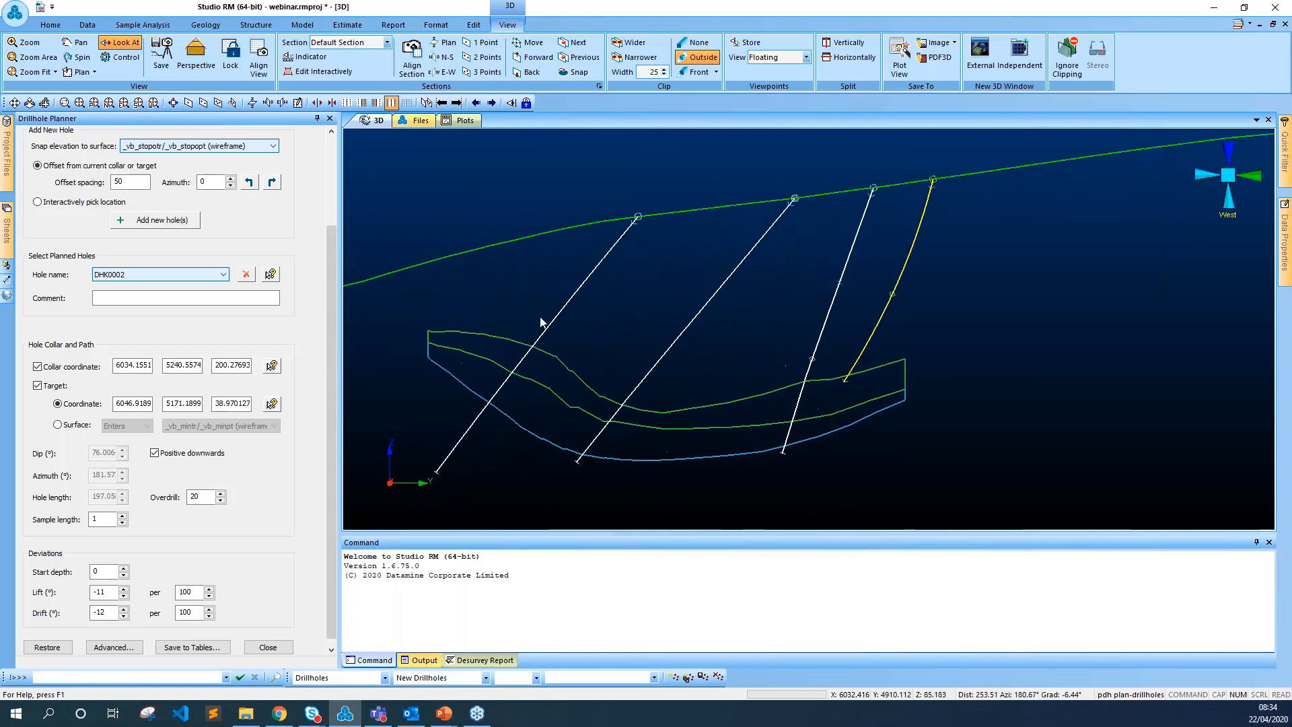
drag(109, 592, 73, 591)
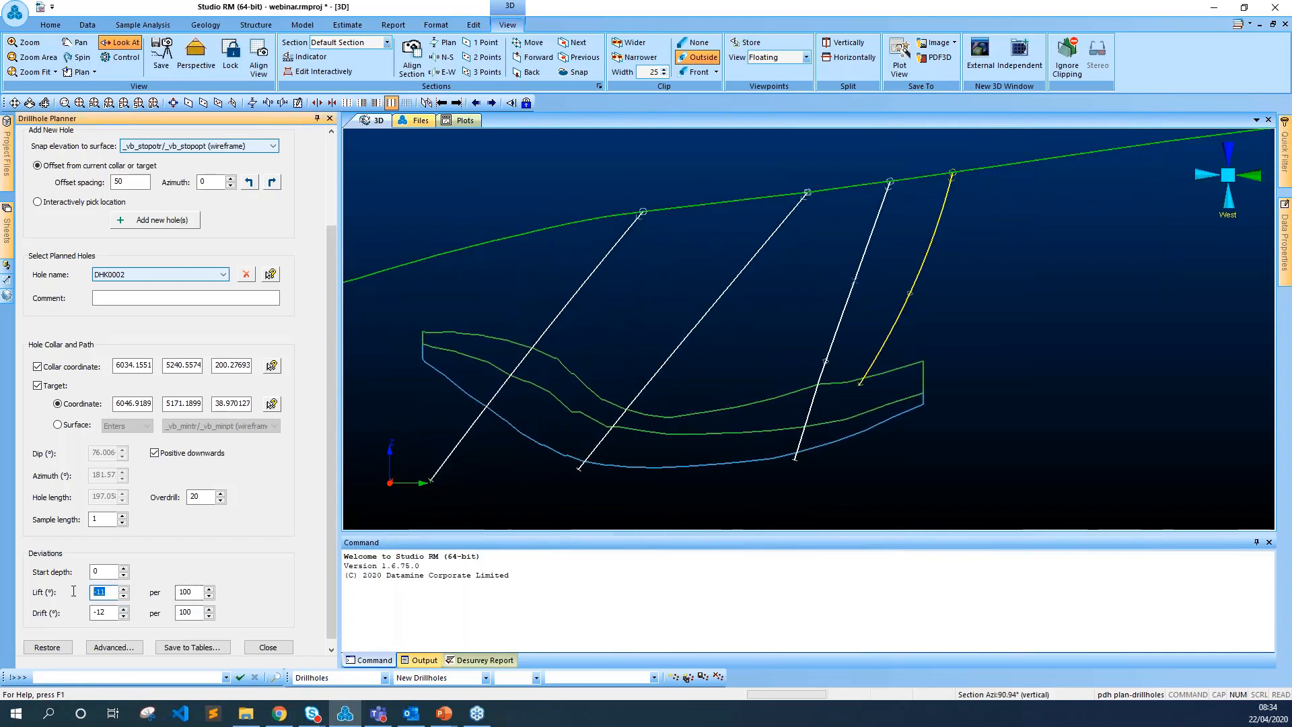
text(0)
key(Tab)
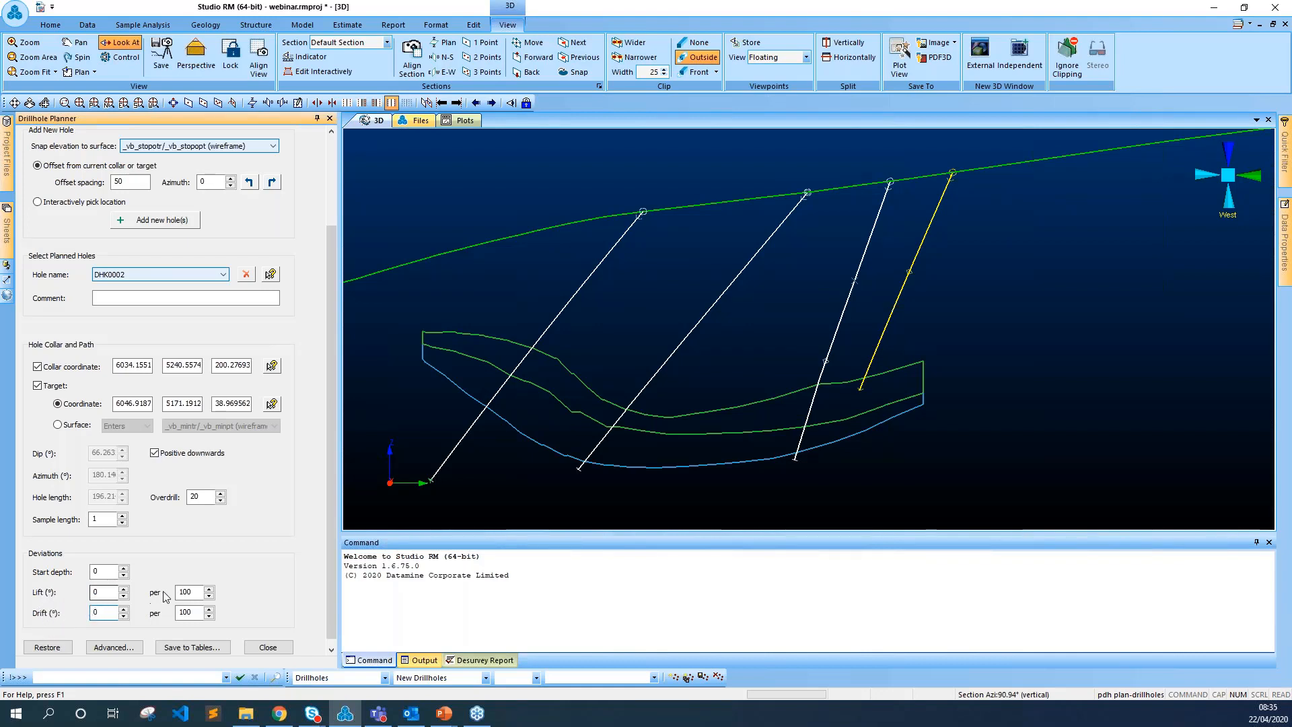
Step: Set the hole's lift deviation to 5° per 100
drag(198, 593, 83, 589)
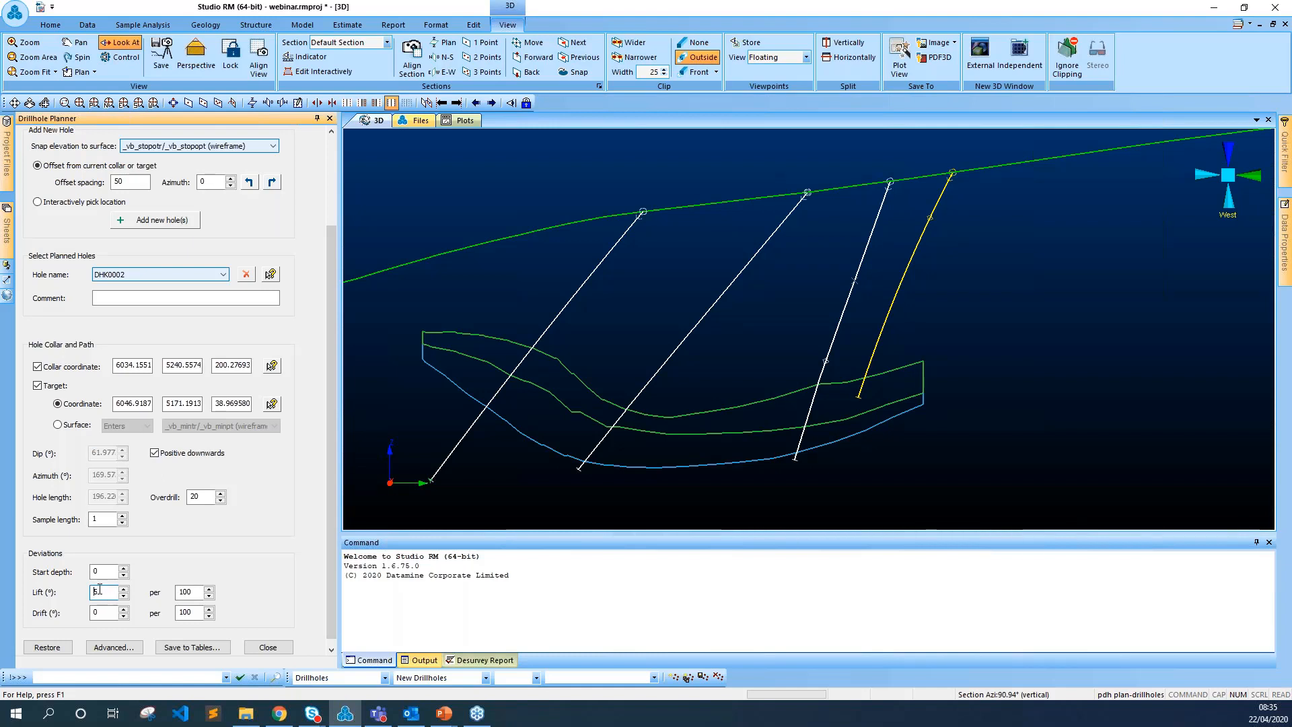
click(102, 618)
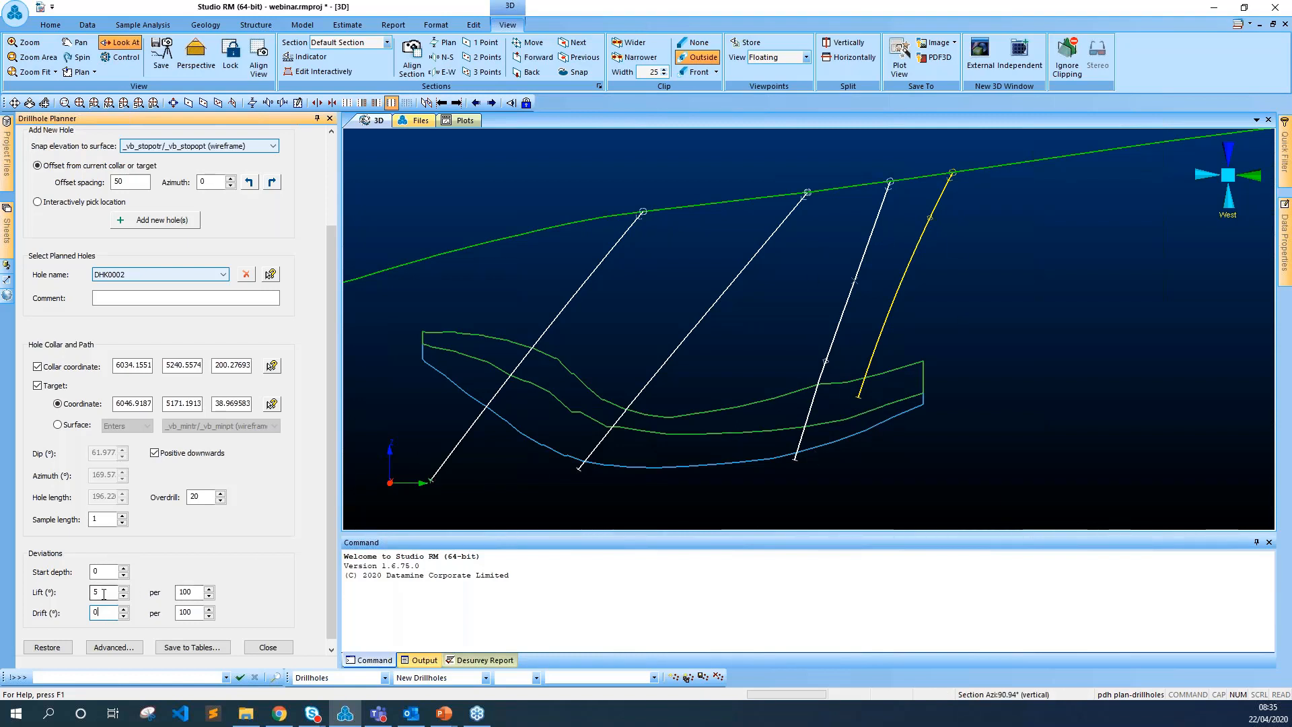
click(196, 592)
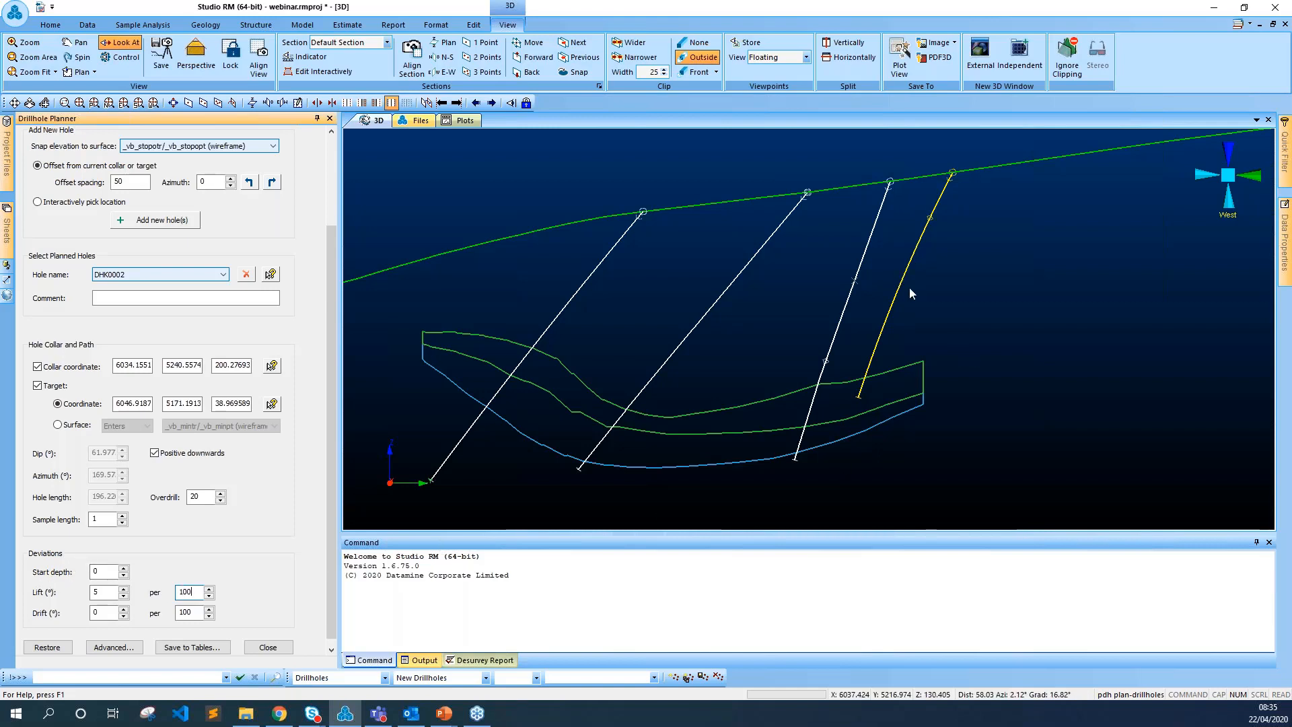
double_click(113, 588)
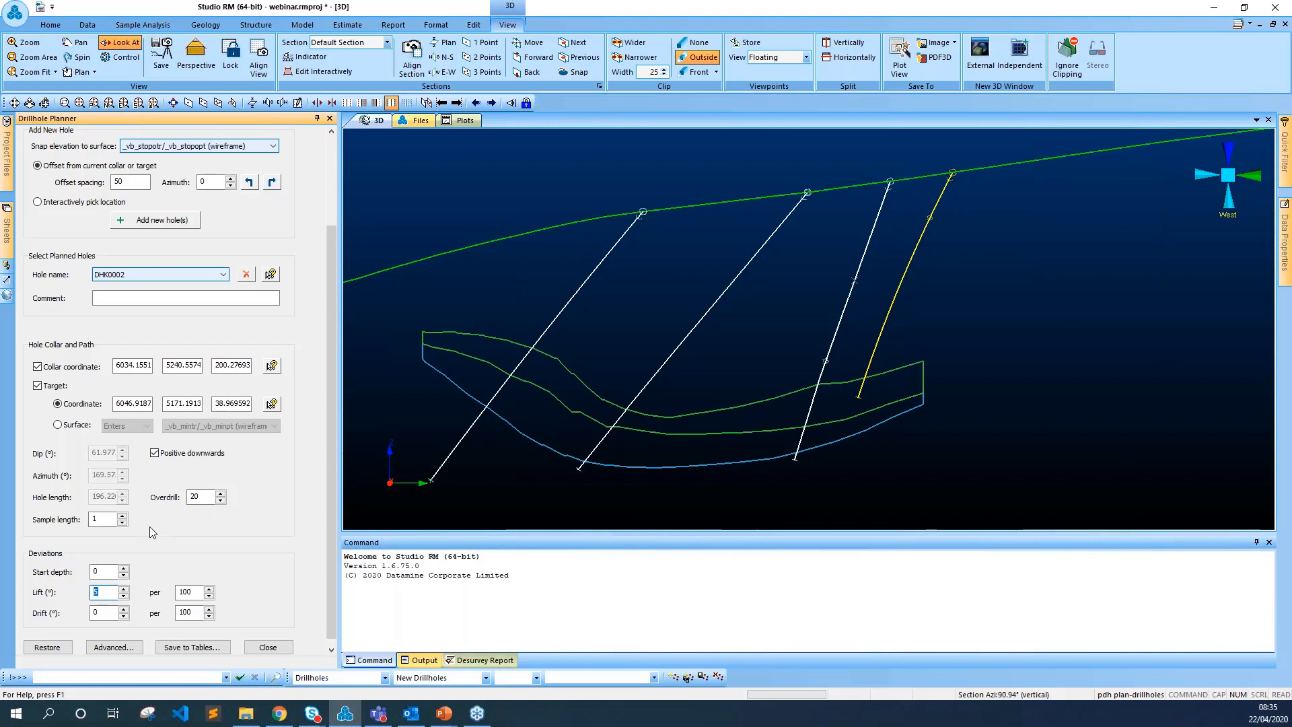
Step: Measure the distance from the collar of hole DHK0002 to a point about halfway down its path
click(50, 24)
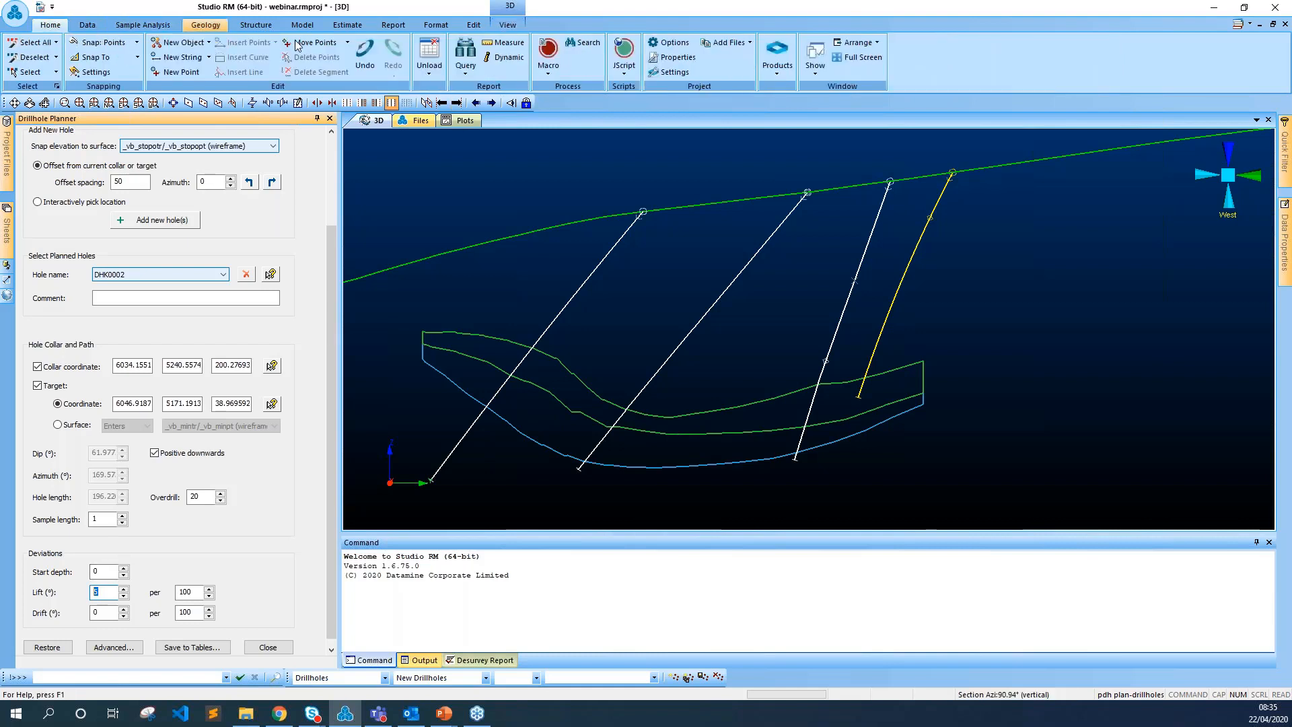
click(952, 173)
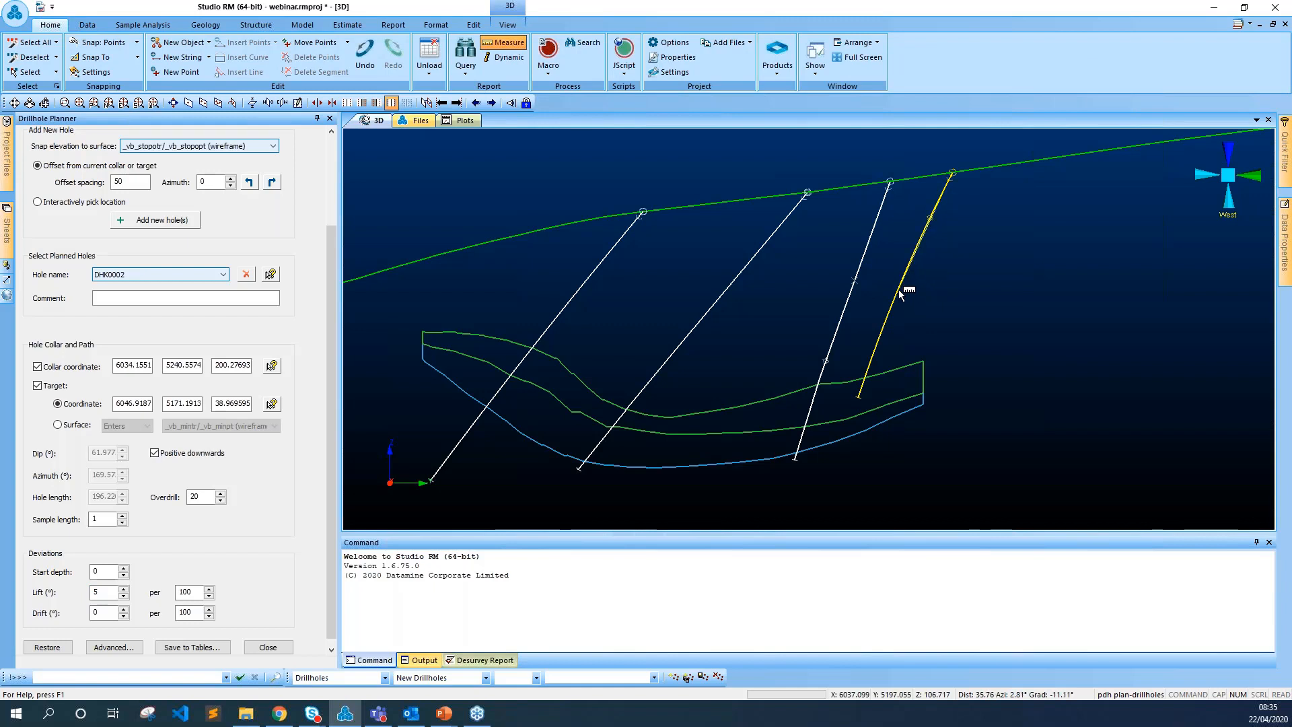
click(900, 288)
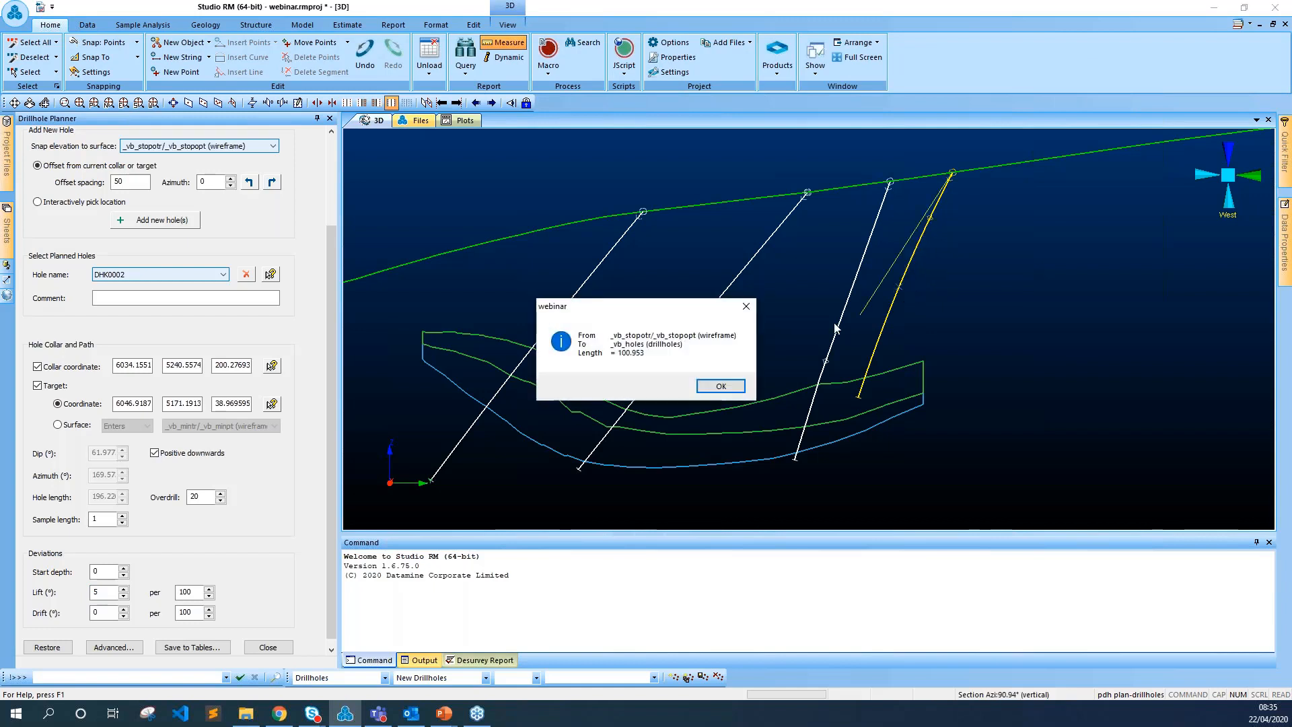
click(717, 387)
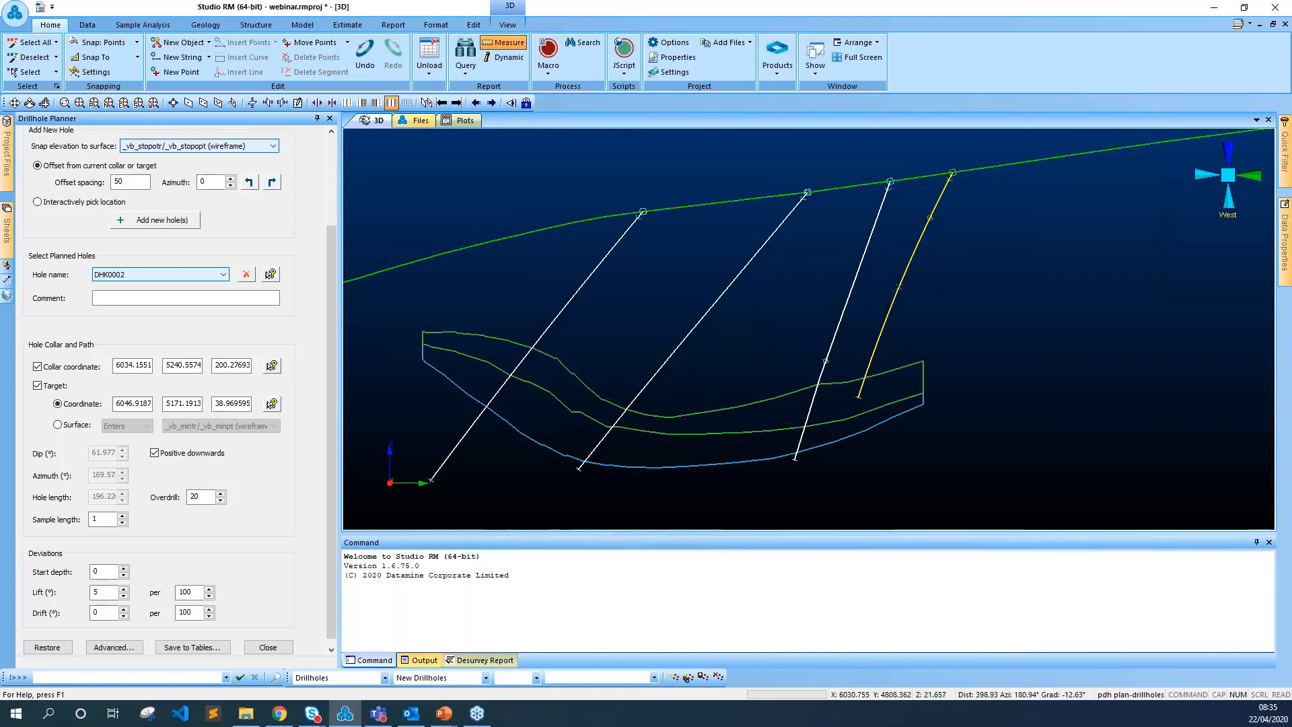
Step: Set the start depth of the hole's deviations to 100
double_click(103, 571)
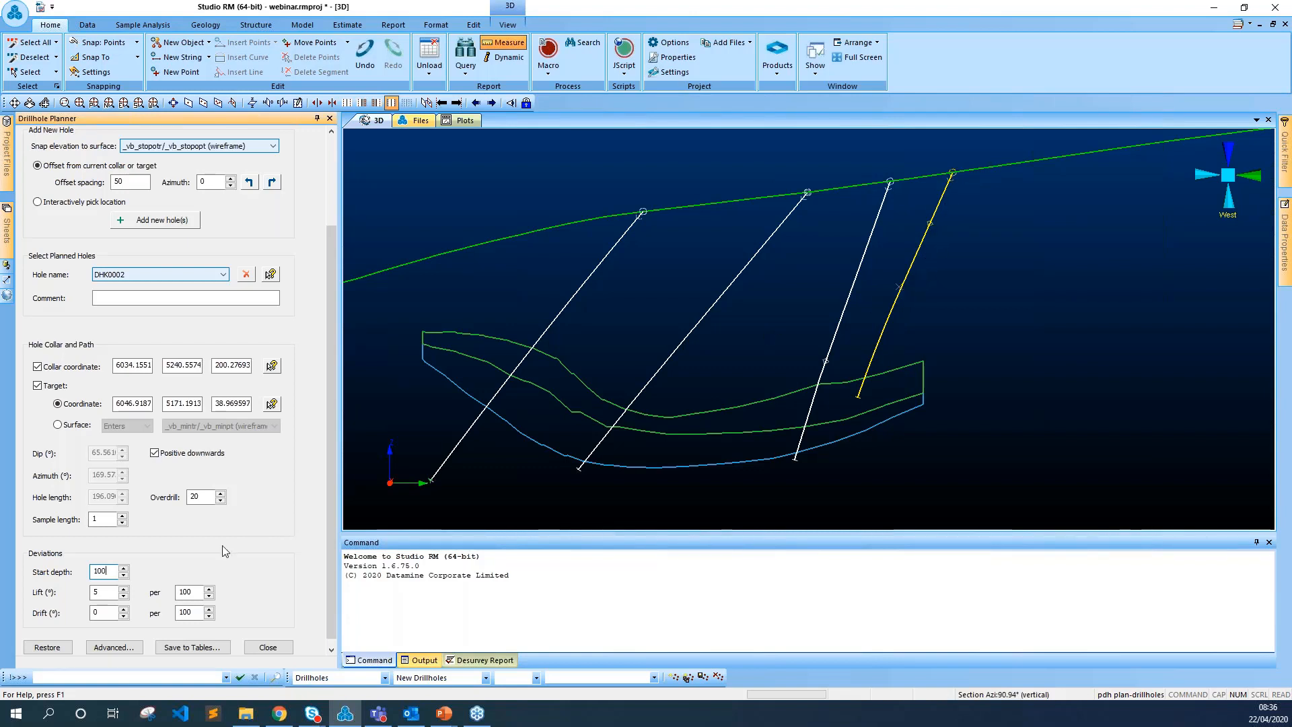
Step: Set the lift deviation of hole DHK0002 to 25° per 200
key(Up)
key(Up)
key(Up)
key(Up)
key(Up)
key(Up)
key(Up)
key(Up)
key(Up)
key(Up)
key(Up)
key(Up)
key(Up)
key(Up)
key(Up)
key(Up)
key(Up)
key(Up)
key(Up)
key(Up)
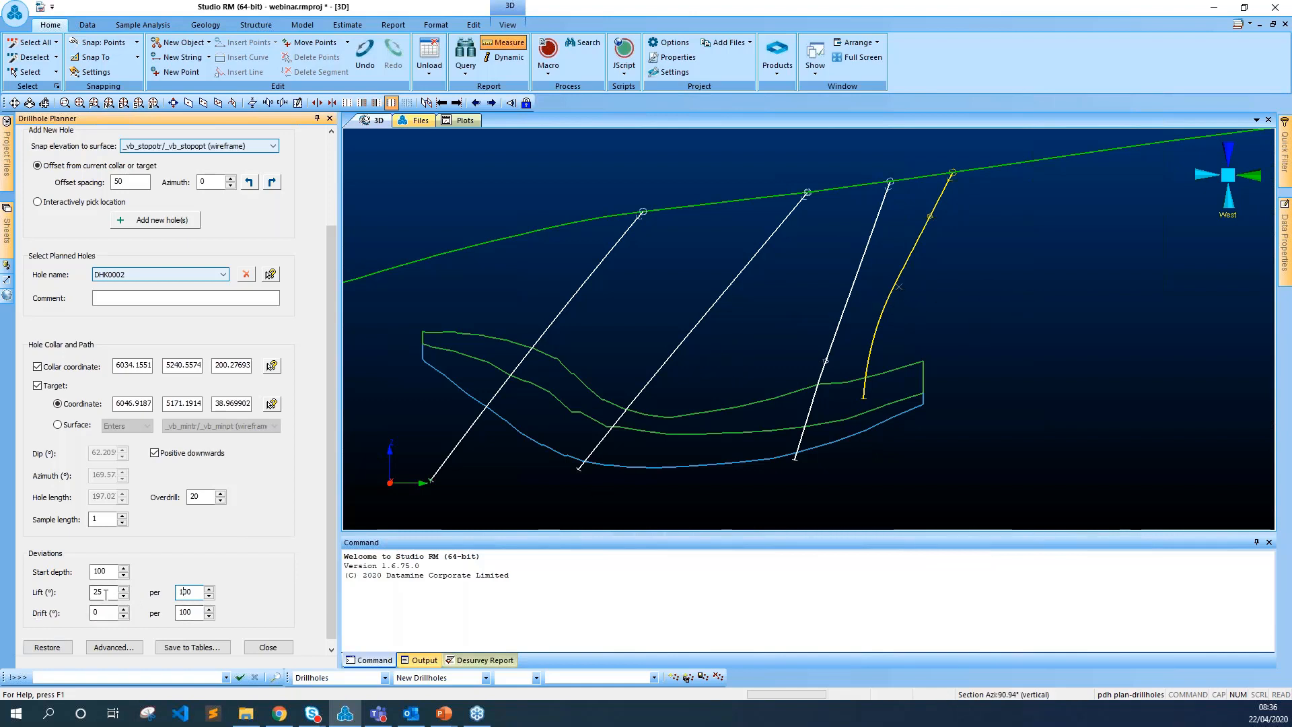
click(189, 592)
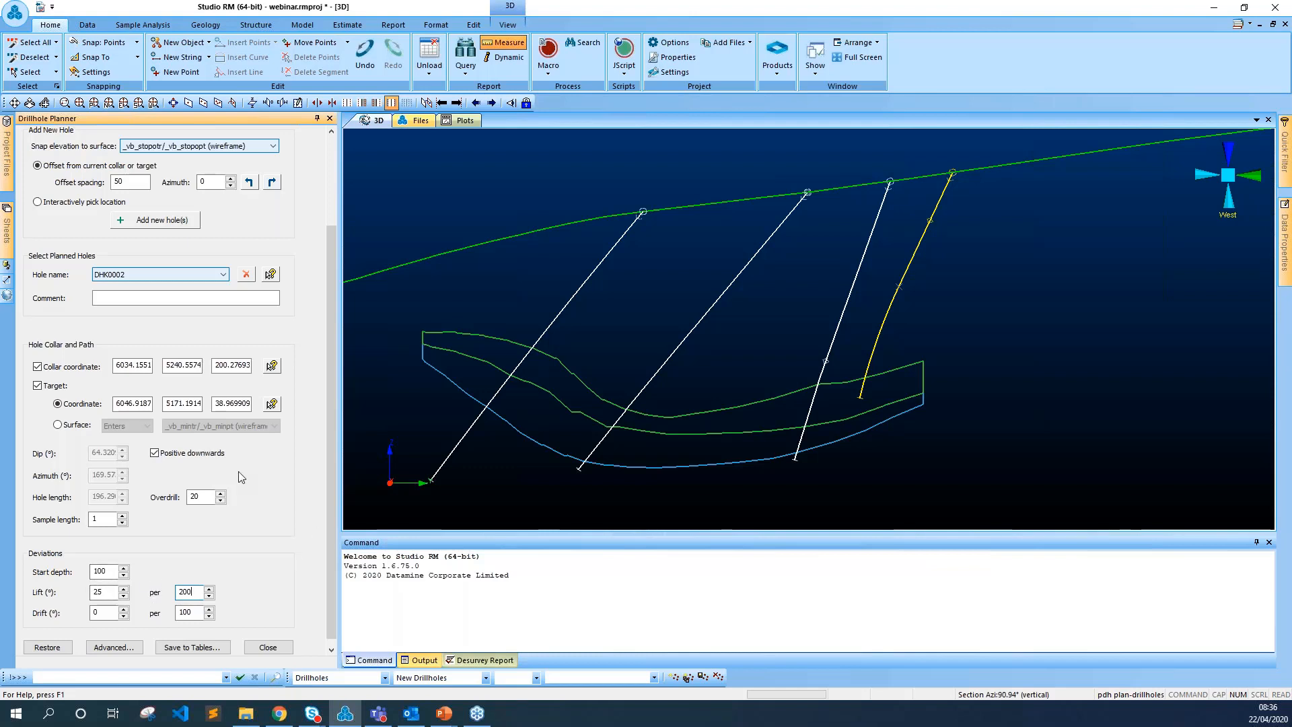
Step: Review the planner's advanced settings for fitting between collar and target and accept them
scroll(264, 533, down, 1)
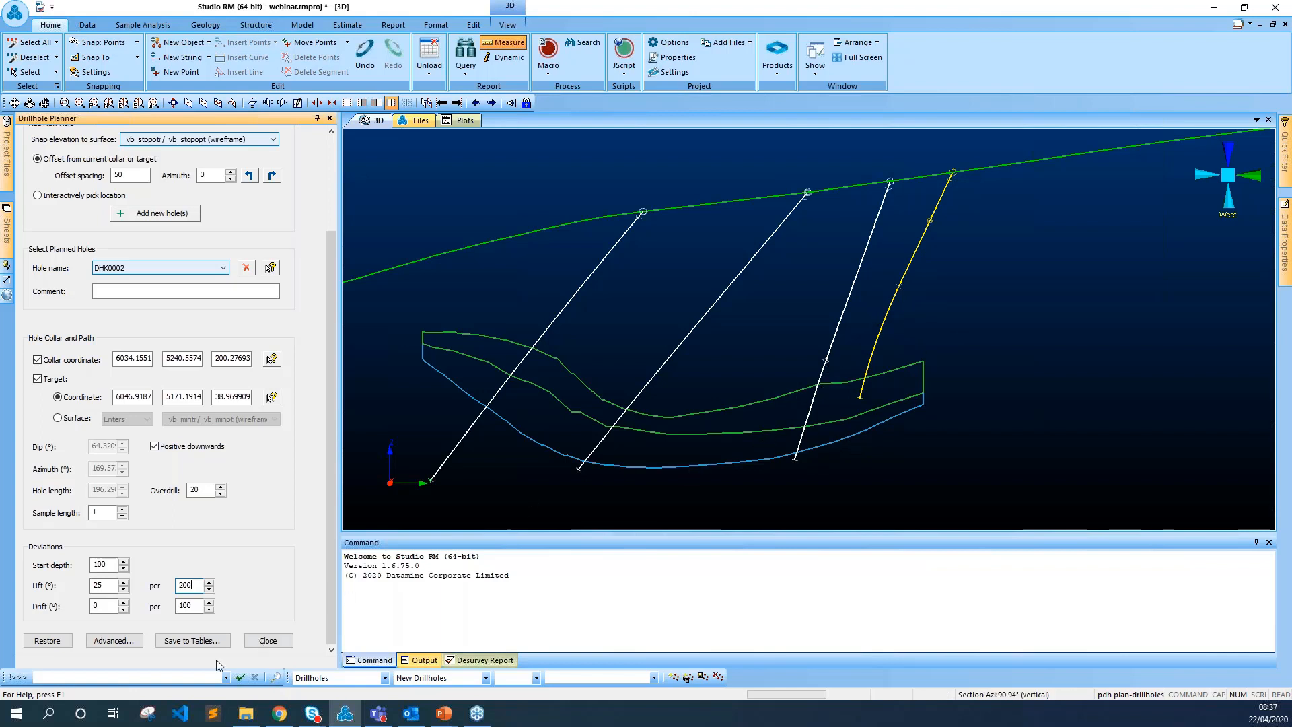
click(111, 640)
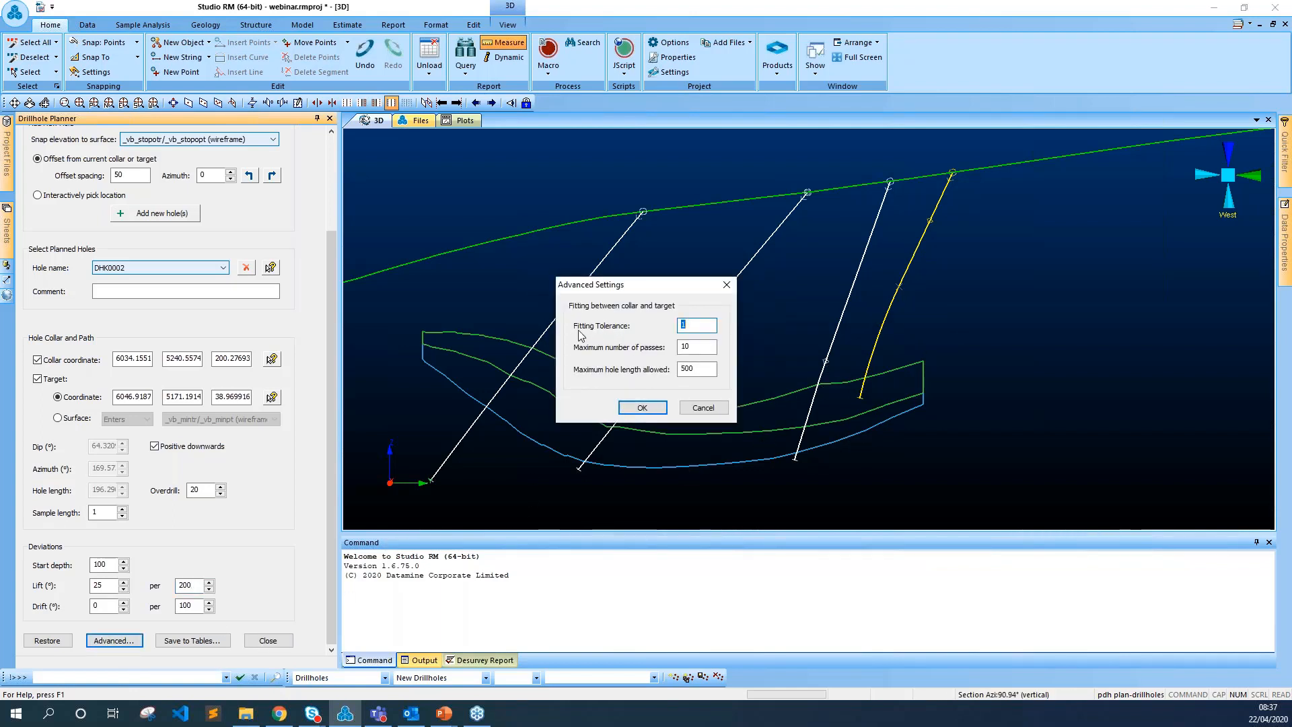
double_click(693, 326)
click(647, 407)
Step: Switch to PowerPoint and present the slide on how deviations treat the collar and target coordinates
key(alt+Tab)
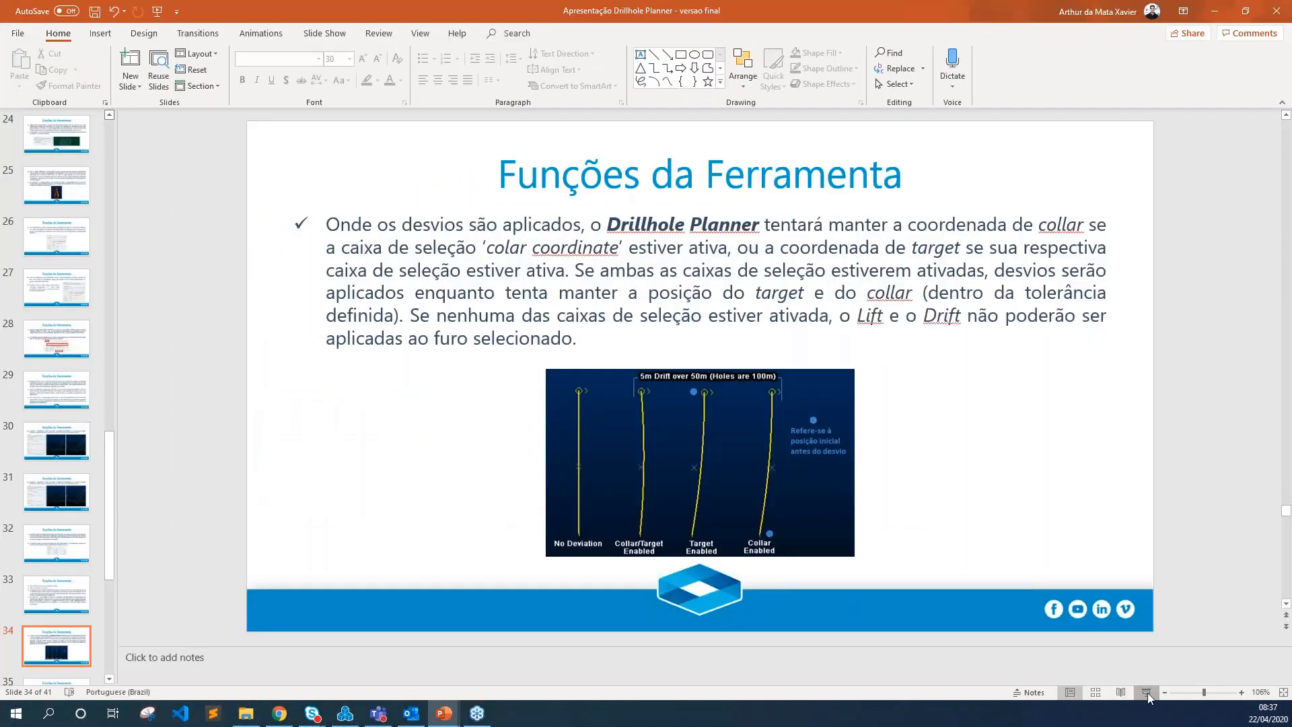
click(1147, 693)
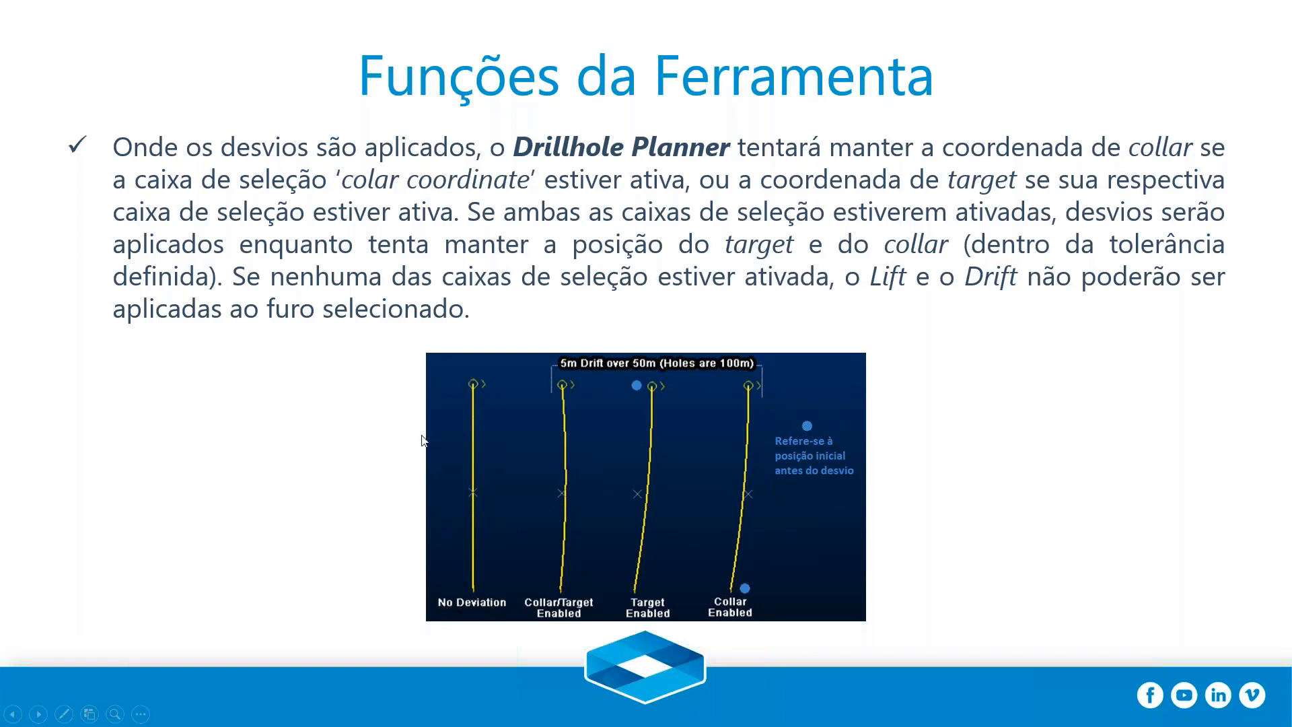
key(Escape)
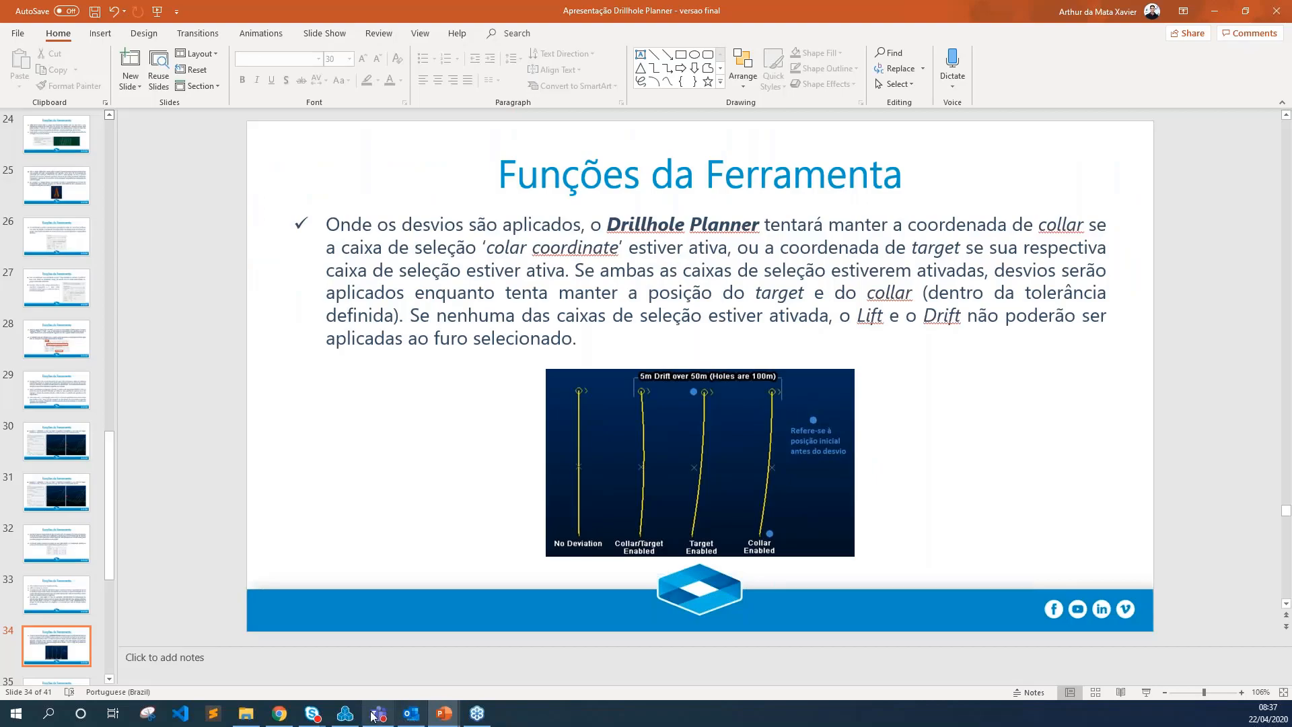
Step: Look at the collar and target options in Studio RM, and return to the deviation slide in the PowerPoint slide show
click(346, 715)
click(93, 364)
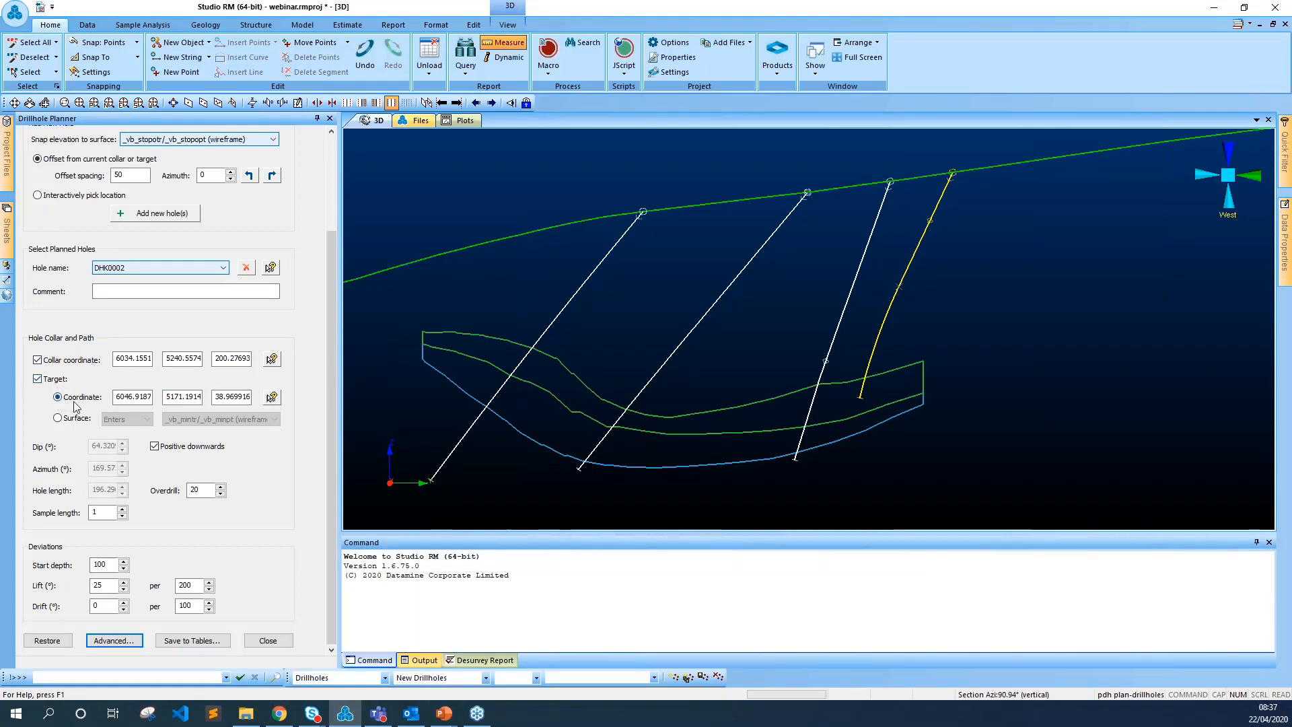
click(478, 717)
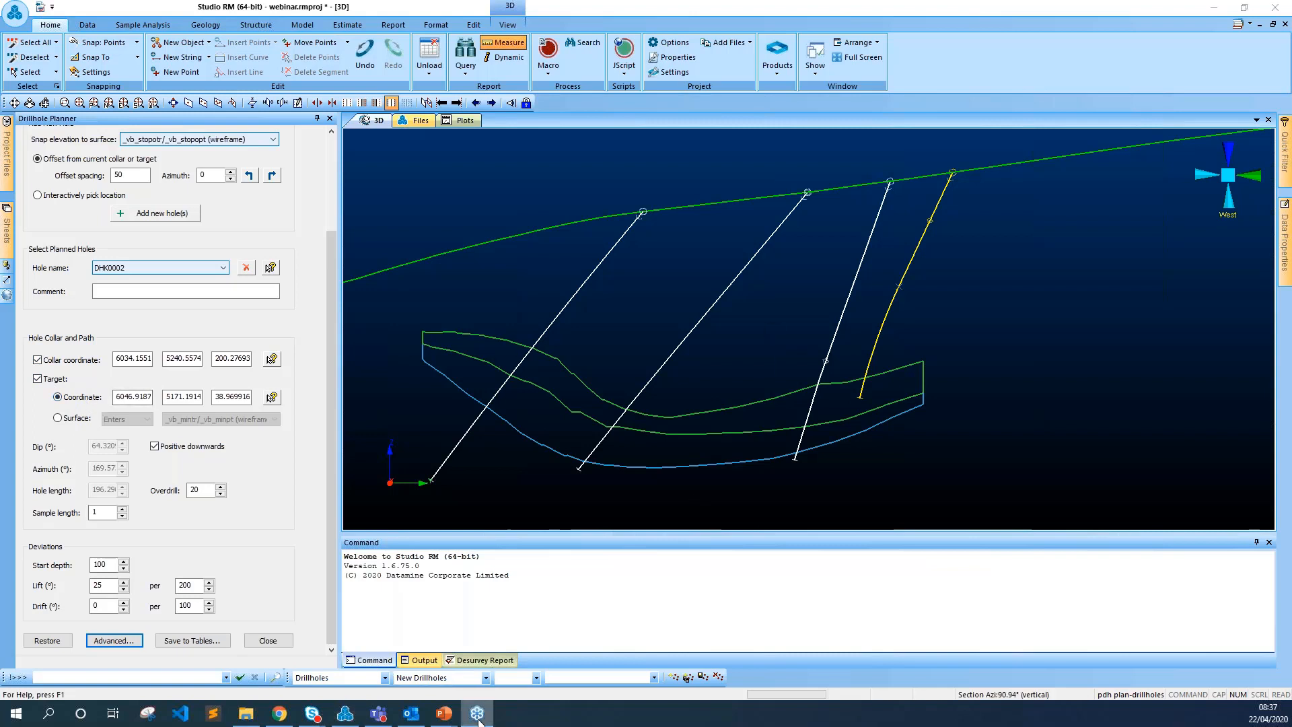
mouse_move(450, 711)
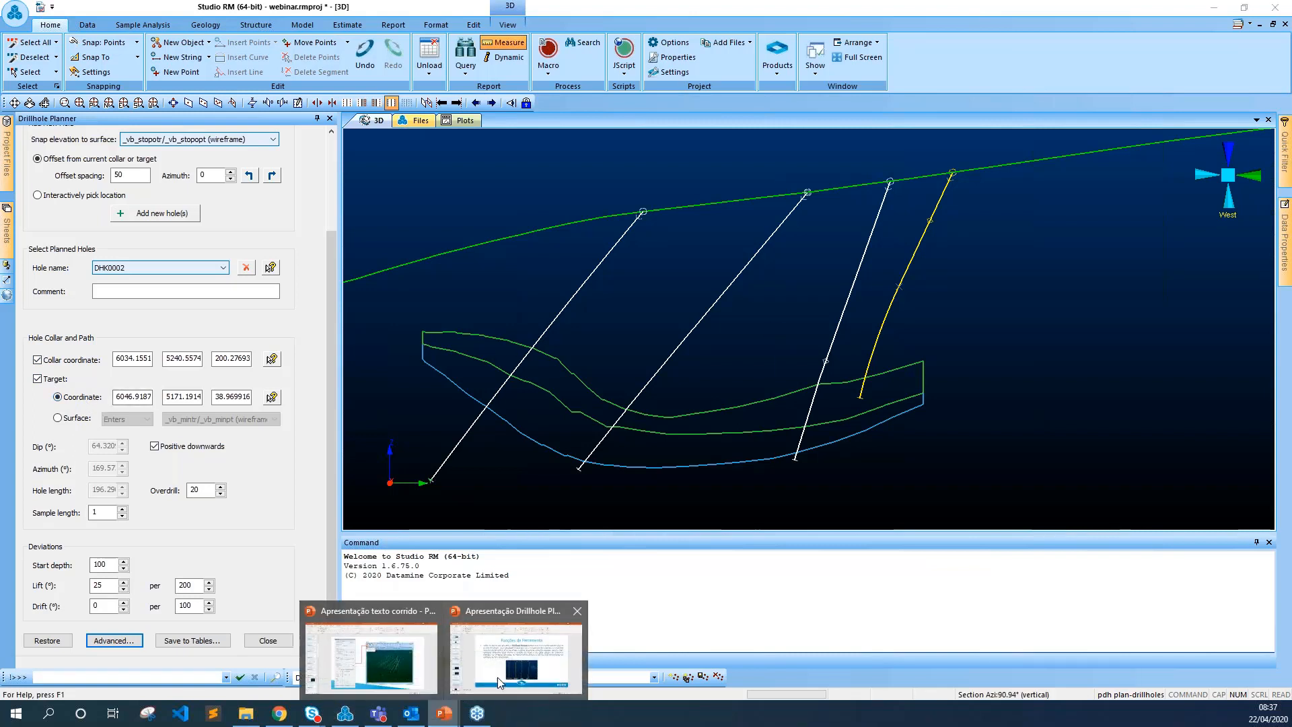
click(498, 663)
click(1148, 694)
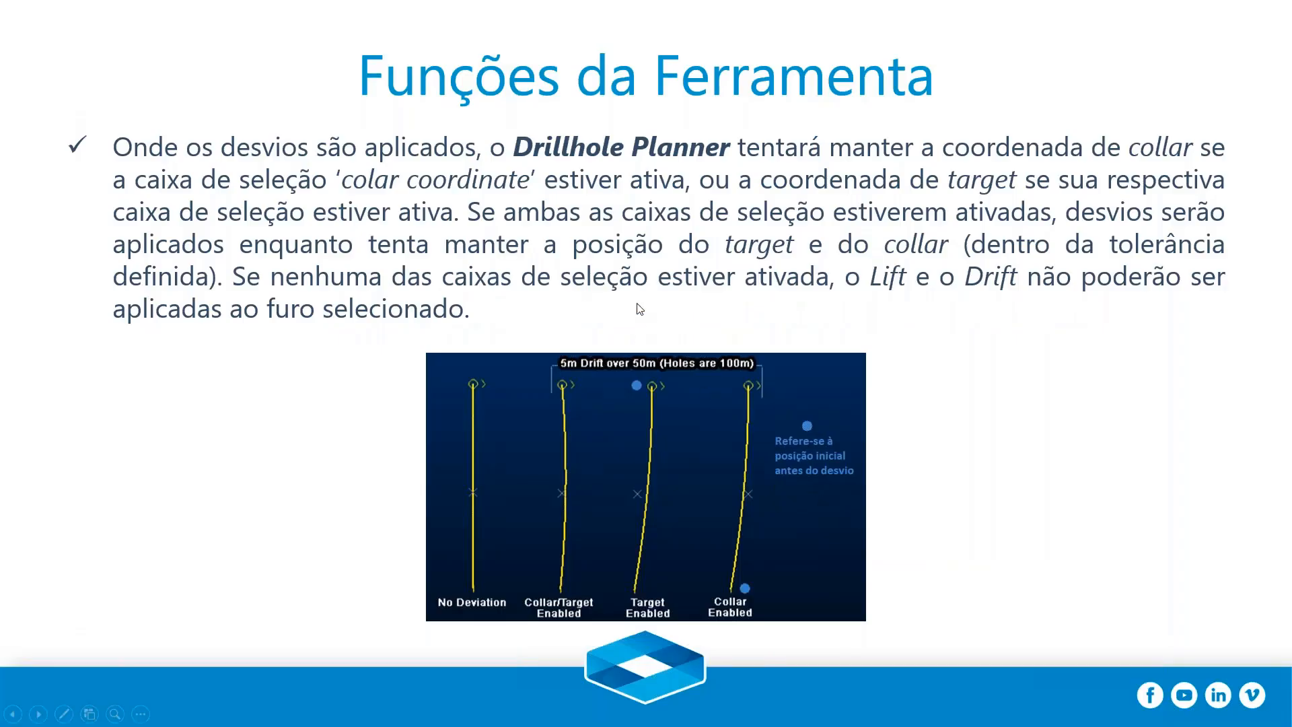
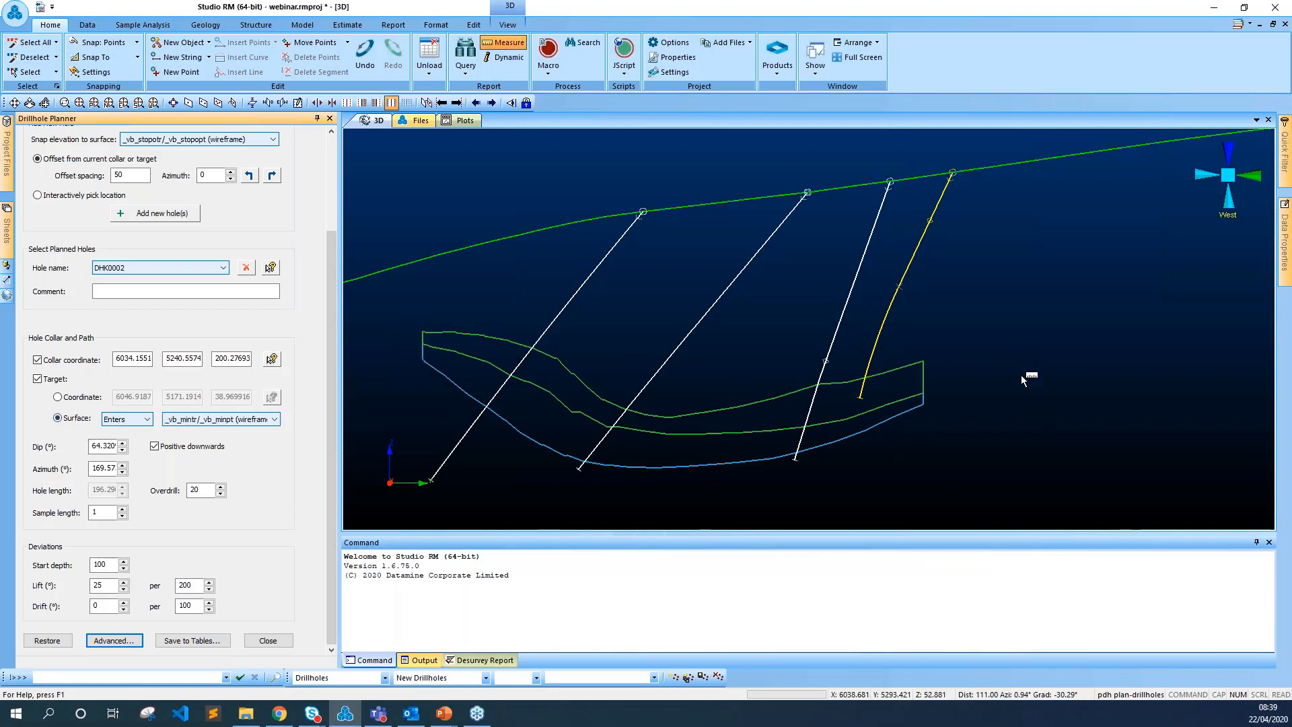
Step: Switch to PowerPoint, advance to slide 36 and present its explanation of the Restore and Advanced options
click(437, 718)
click(544, 653)
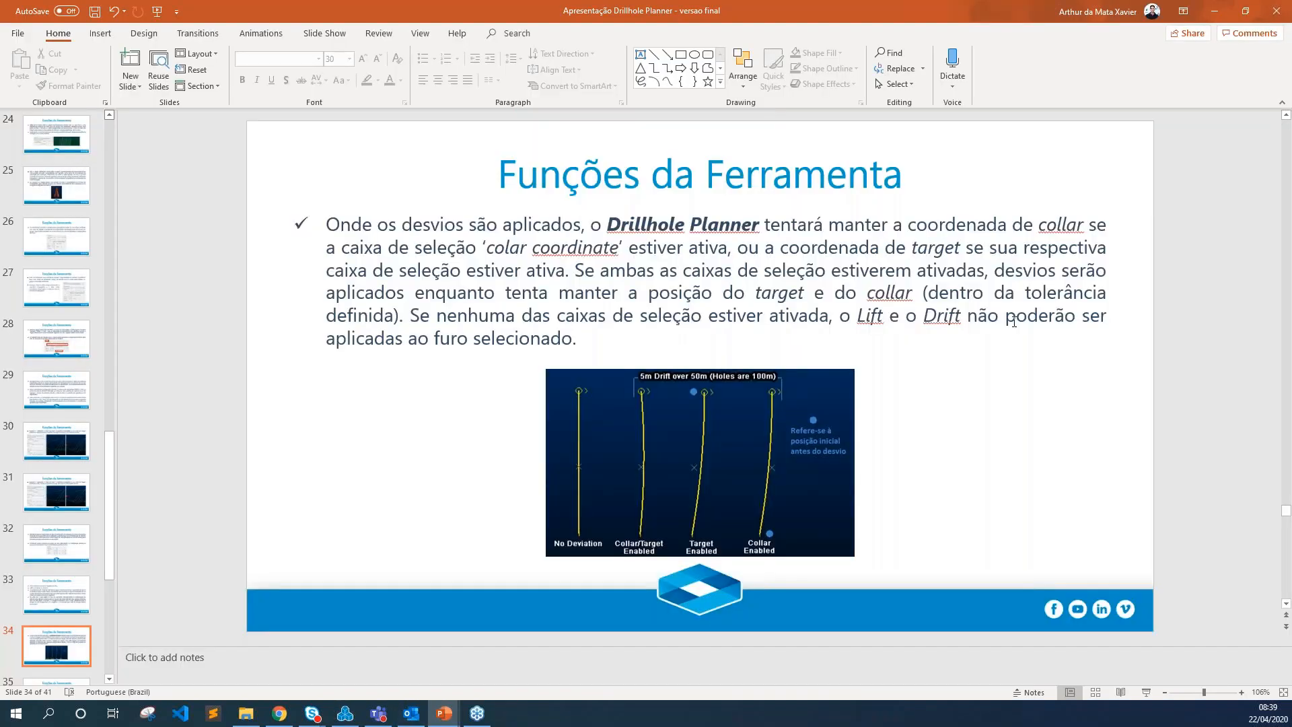
scroll(1014, 322, down, 1)
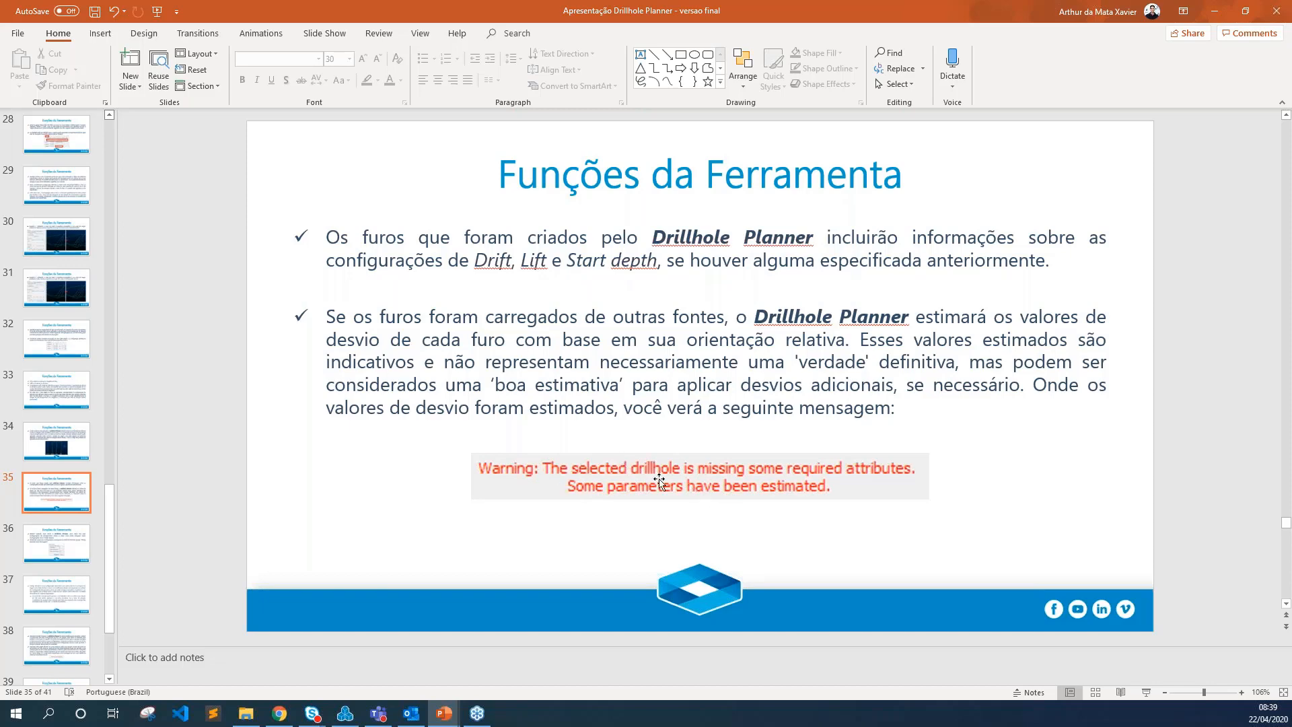
scroll(801, 482, down, 1)
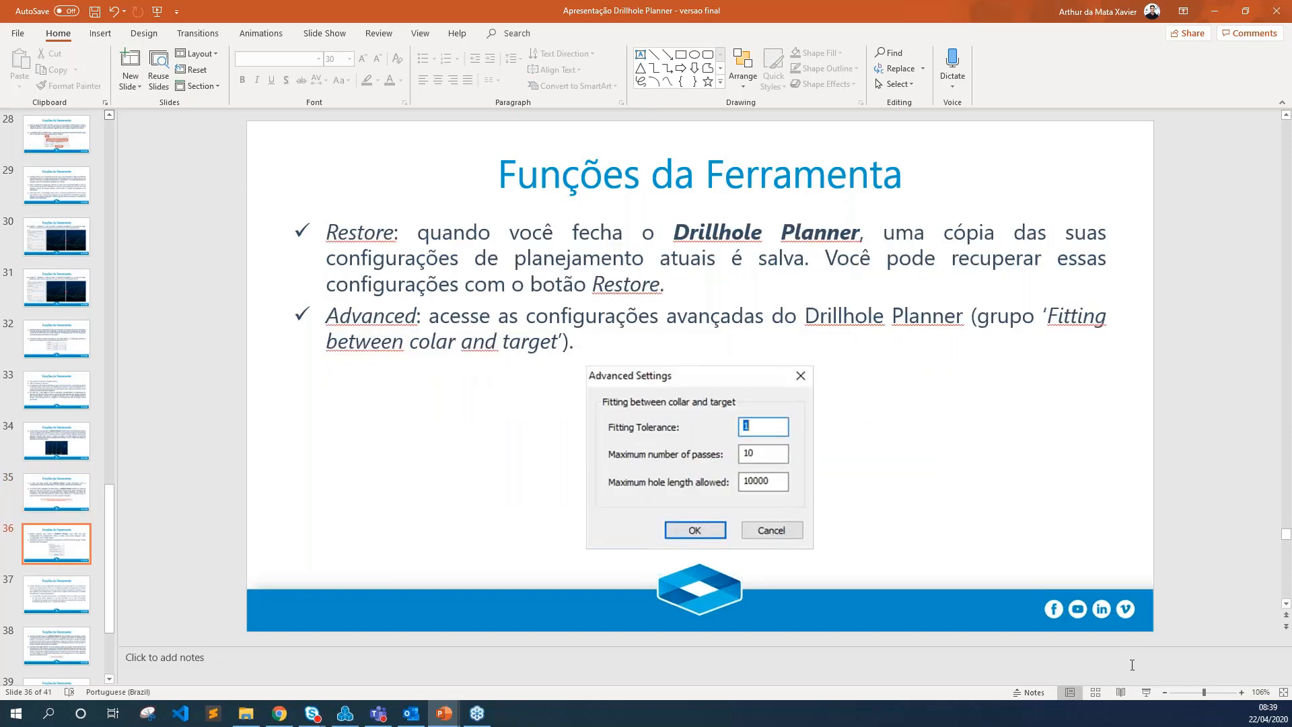
click(1148, 692)
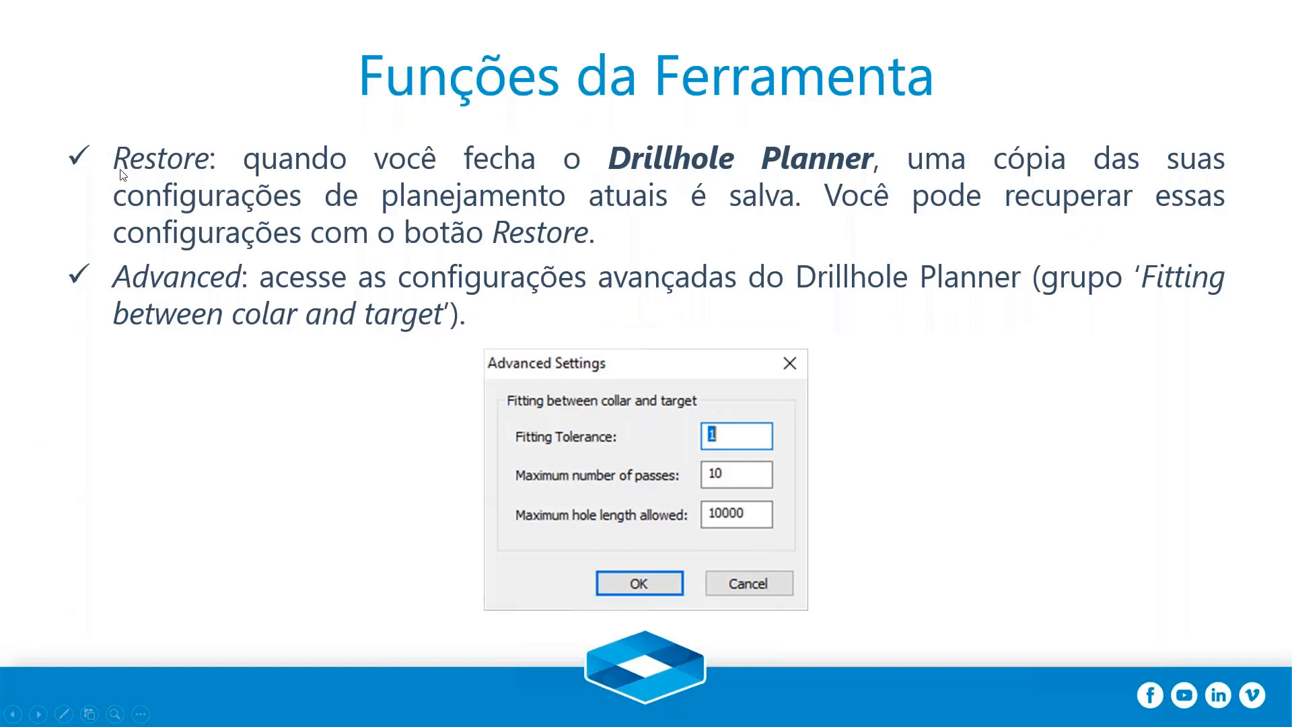
key(Escape)
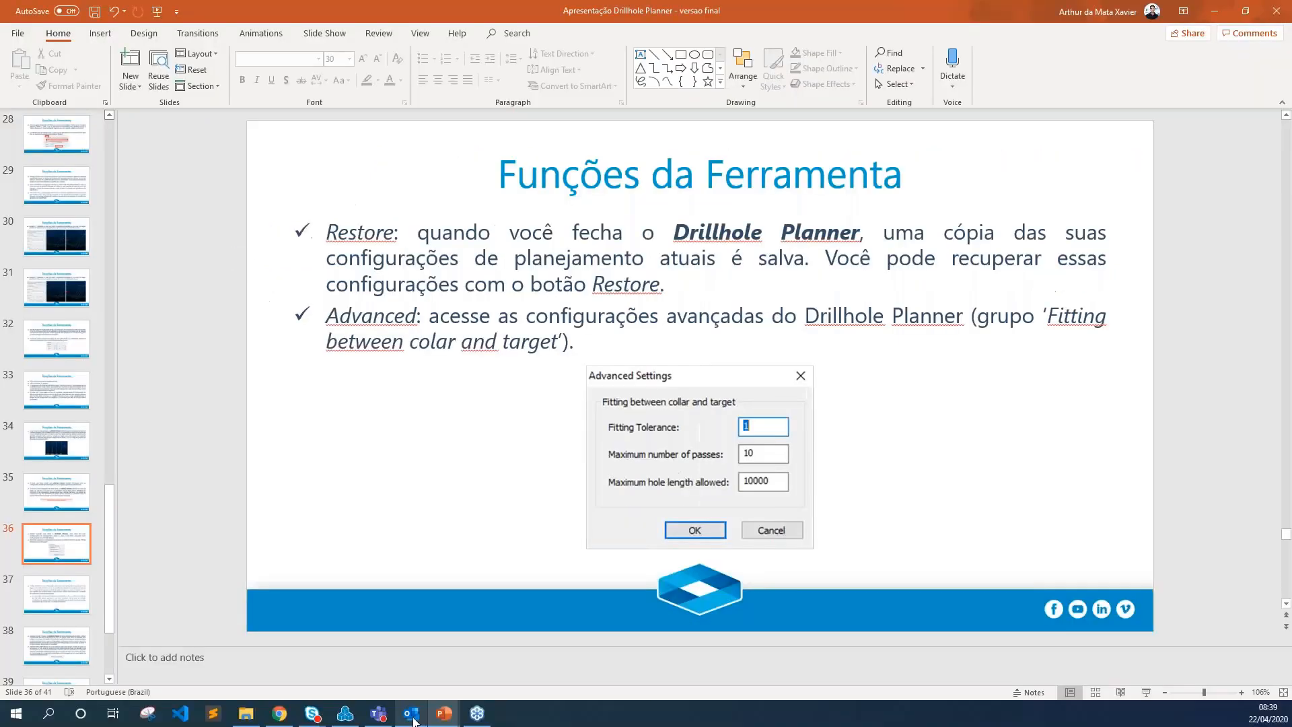
Step: Switch to Studio RM and look through the Drillhole Planner's settings from the drillhole table down to the deviations
click(346, 713)
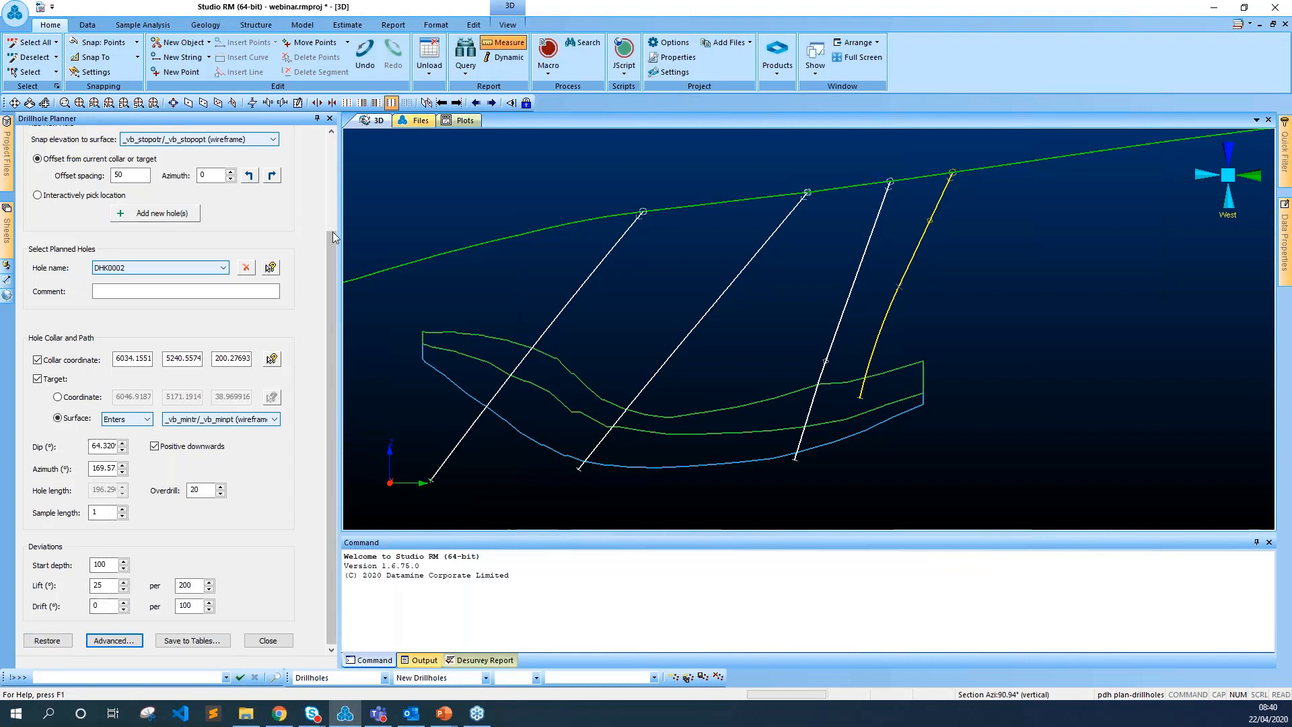
drag(328, 245, 316, 149)
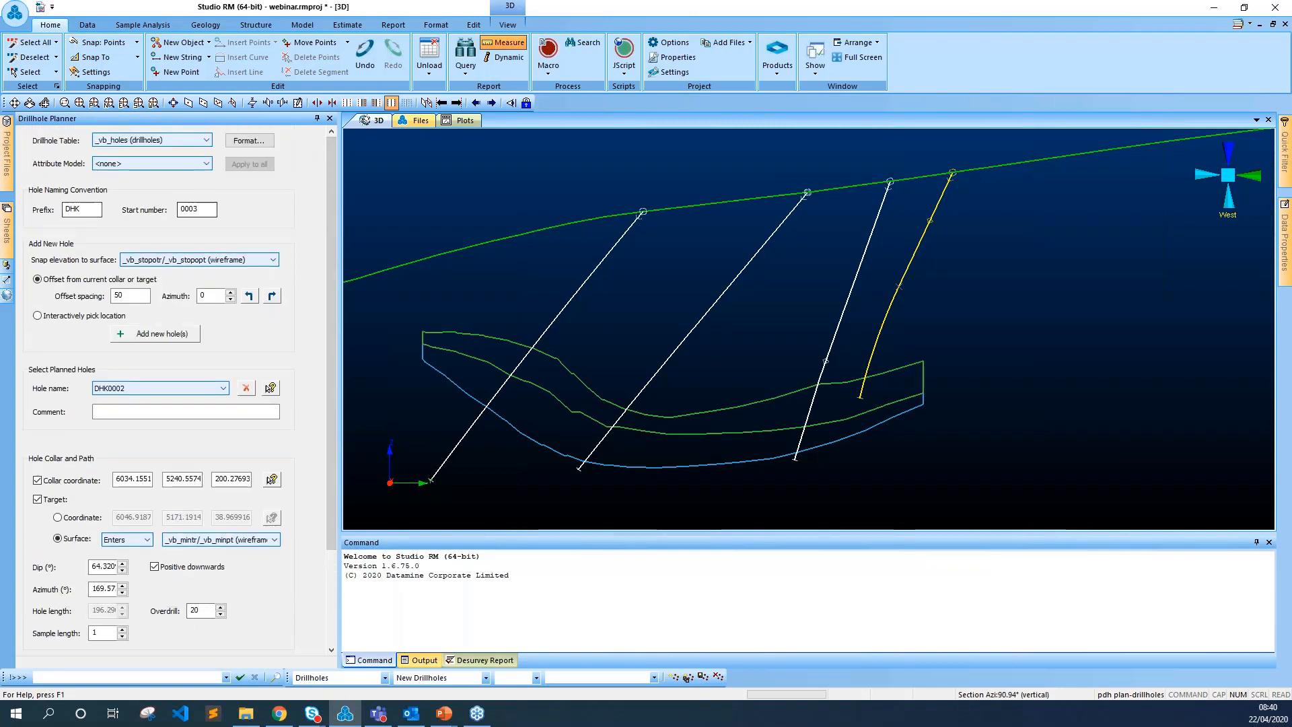
mouse_move(443, 712)
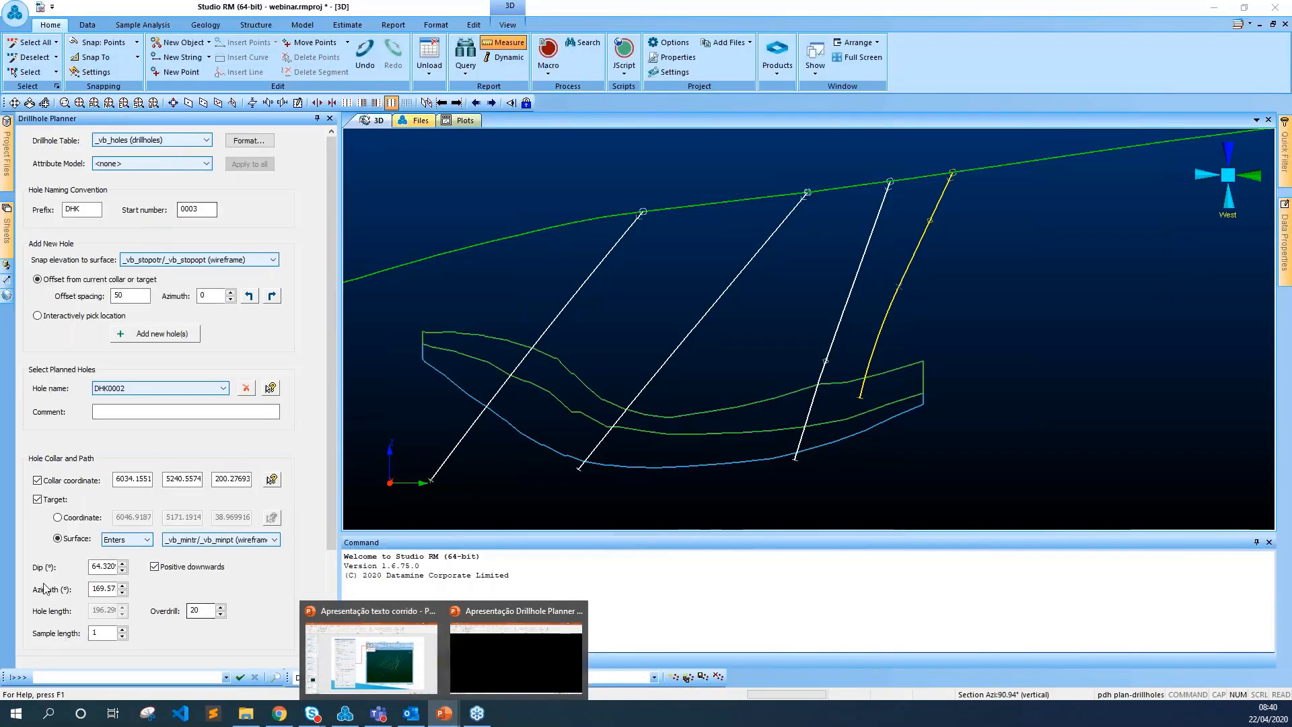
drag(328, 228, 331, 320)
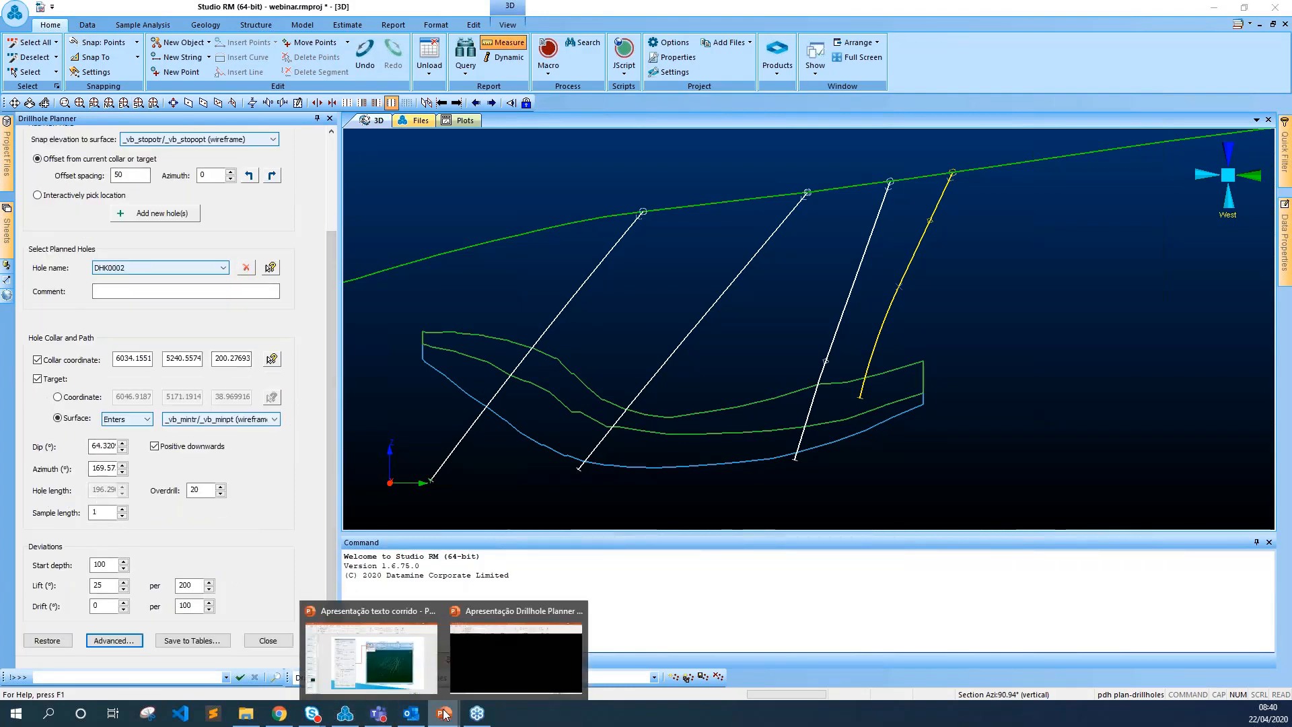
Step: Switch to PowerPoint and present the slides from Restore and Advanced through Fitting Tolerance to Save to tables
click(502, 672)
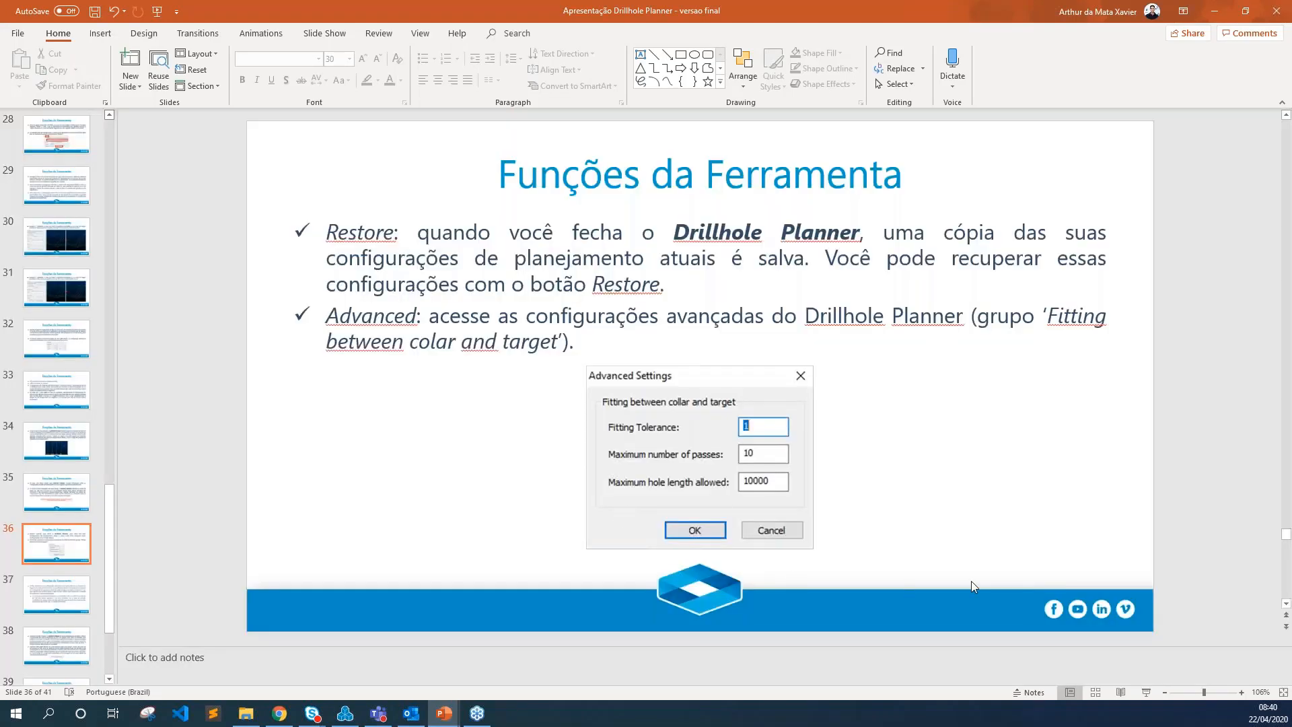
click(1141, 692)
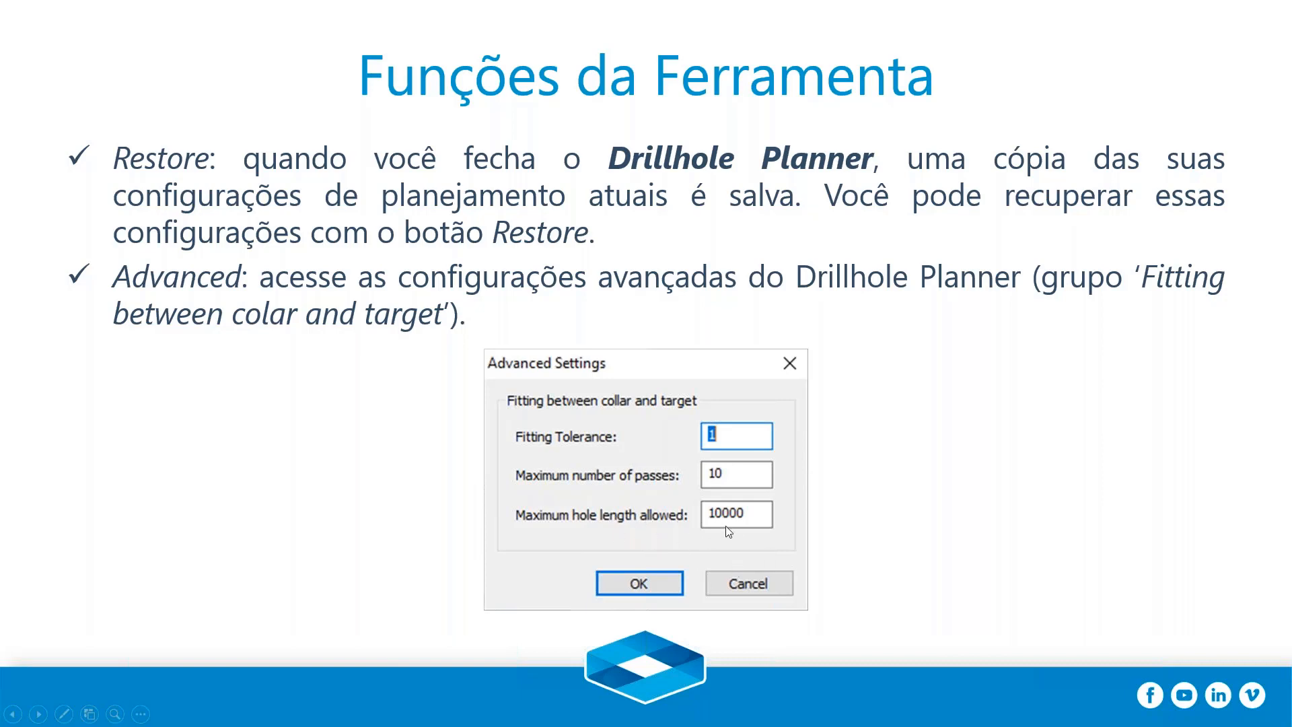
click(691, 516)
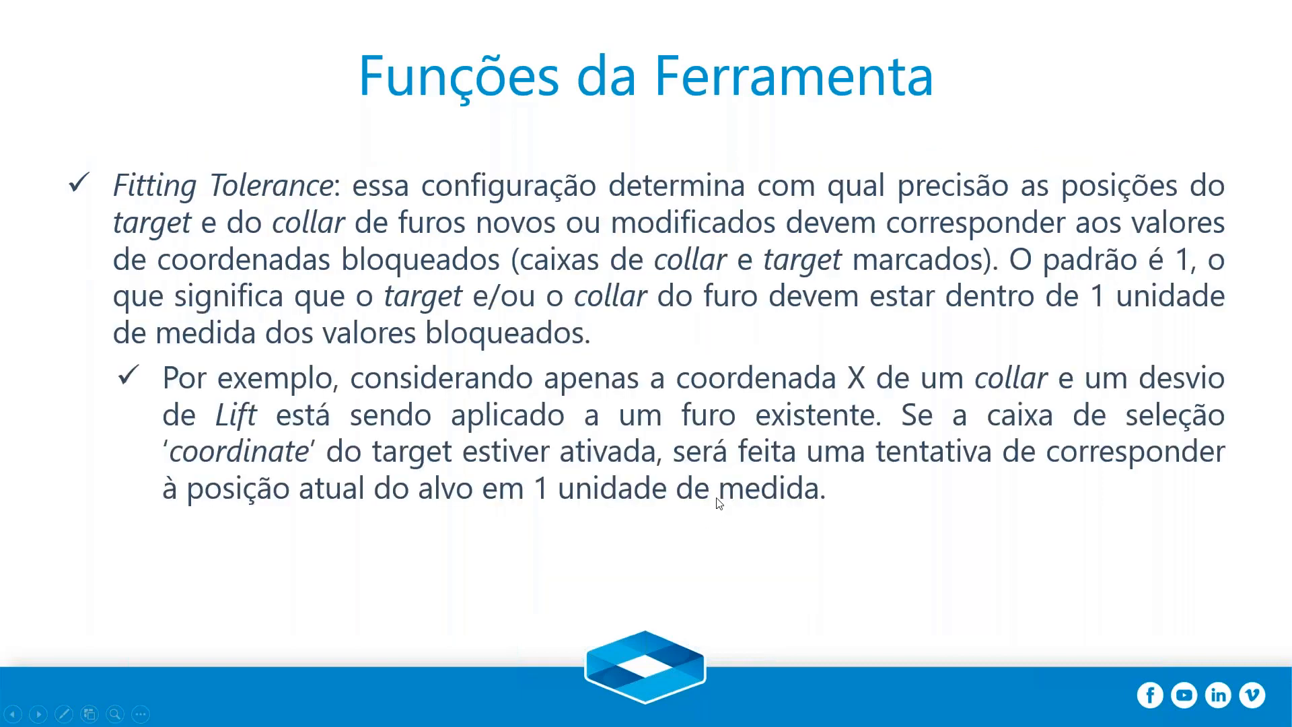
click(639, 473)
click(638, 473)
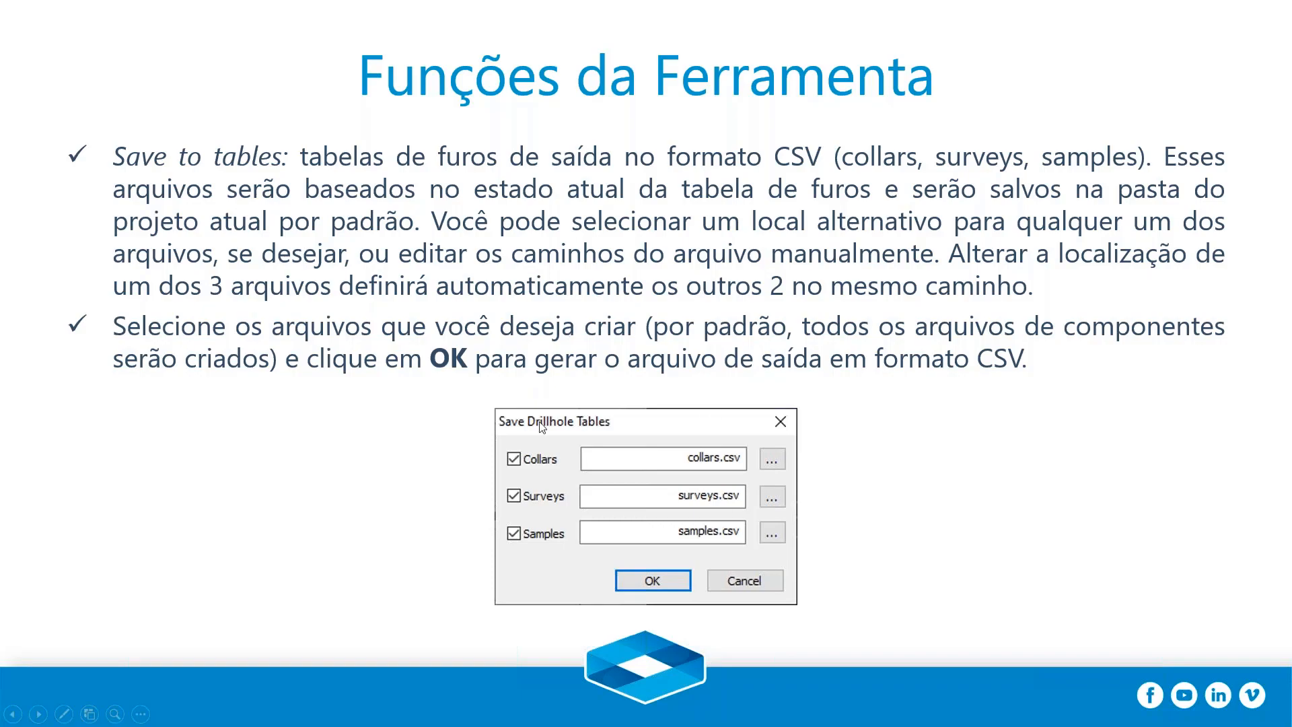
key(Escape)
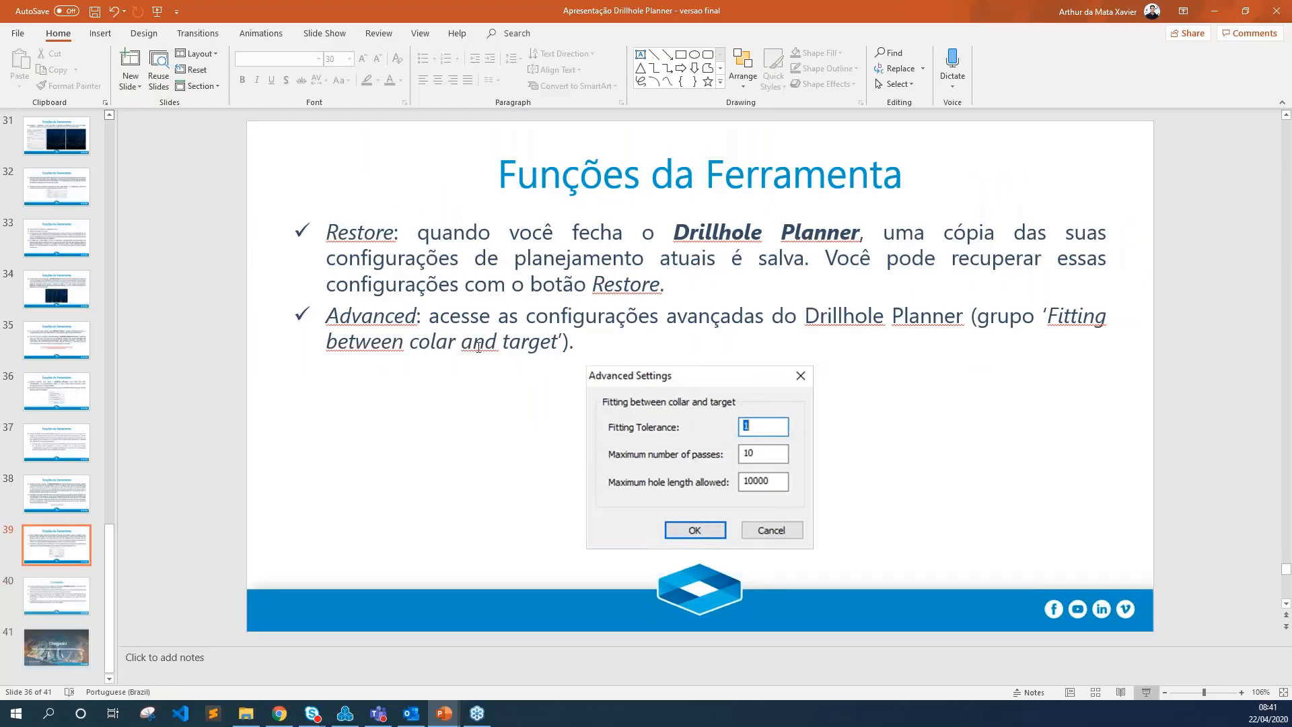
Step: Return to Studio RM, delete planned hole DHK0002 and check the list of hole names
click(1216, 10)
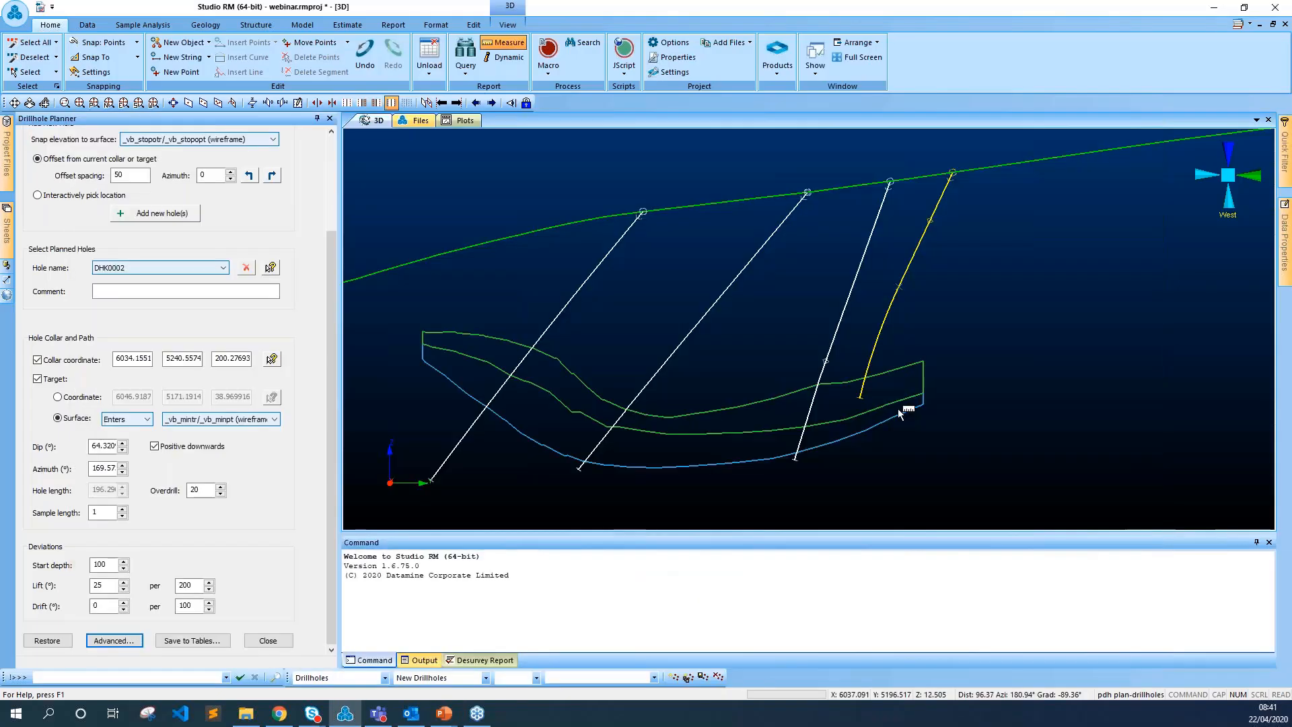
click(247, 270)
click(222, 268)
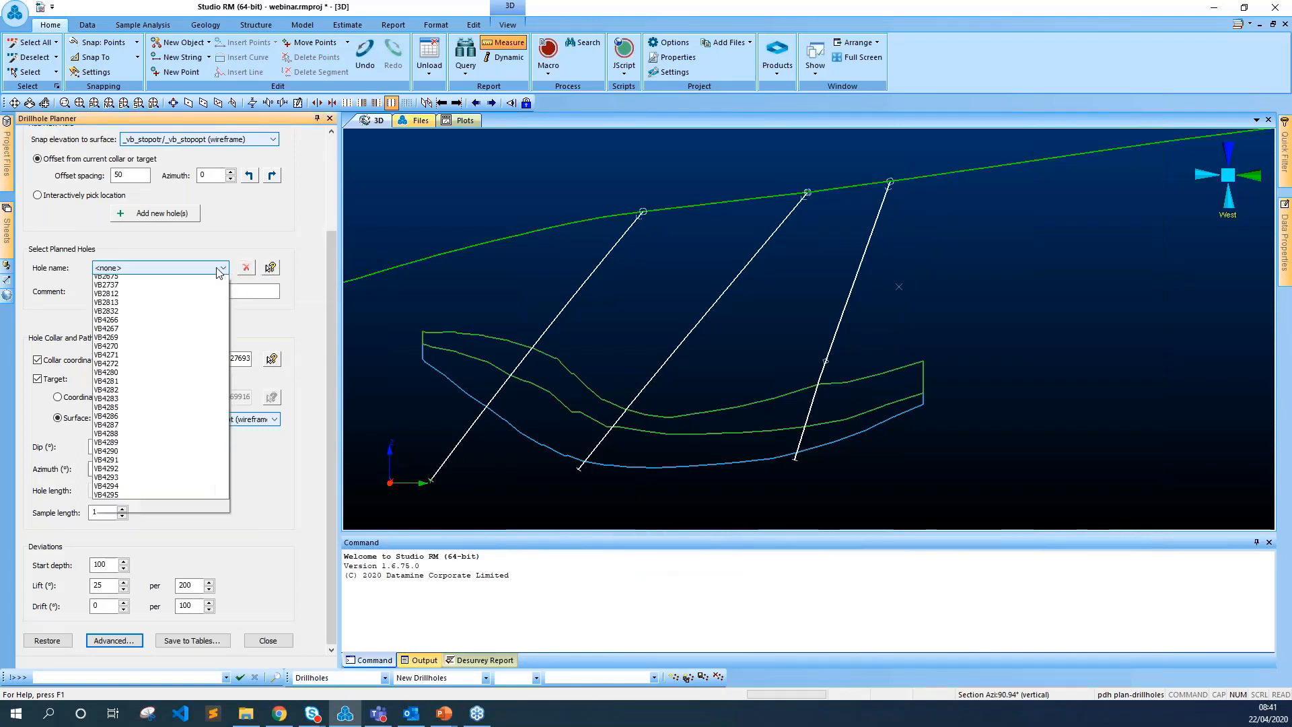
click(220, 267)
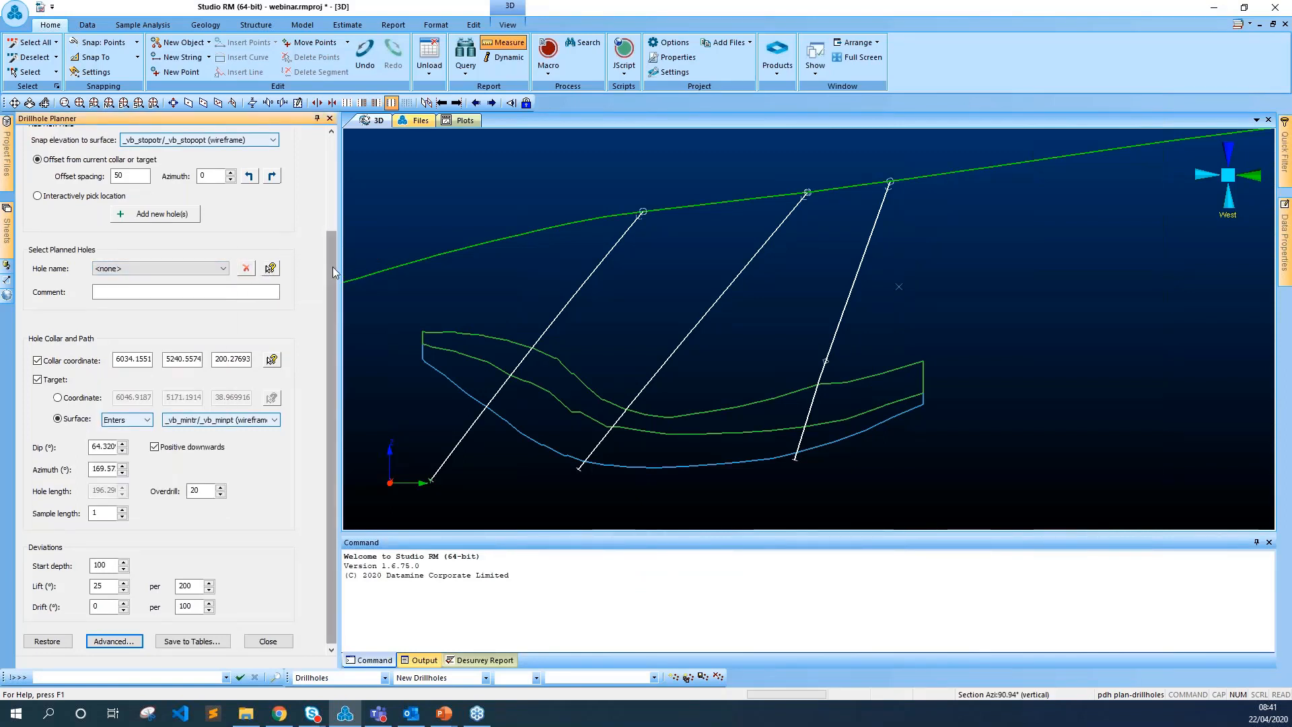
Step: Set the drillhole table to New Drillholes and check its list of planned hole names
drag(332, 267, 334, 160)
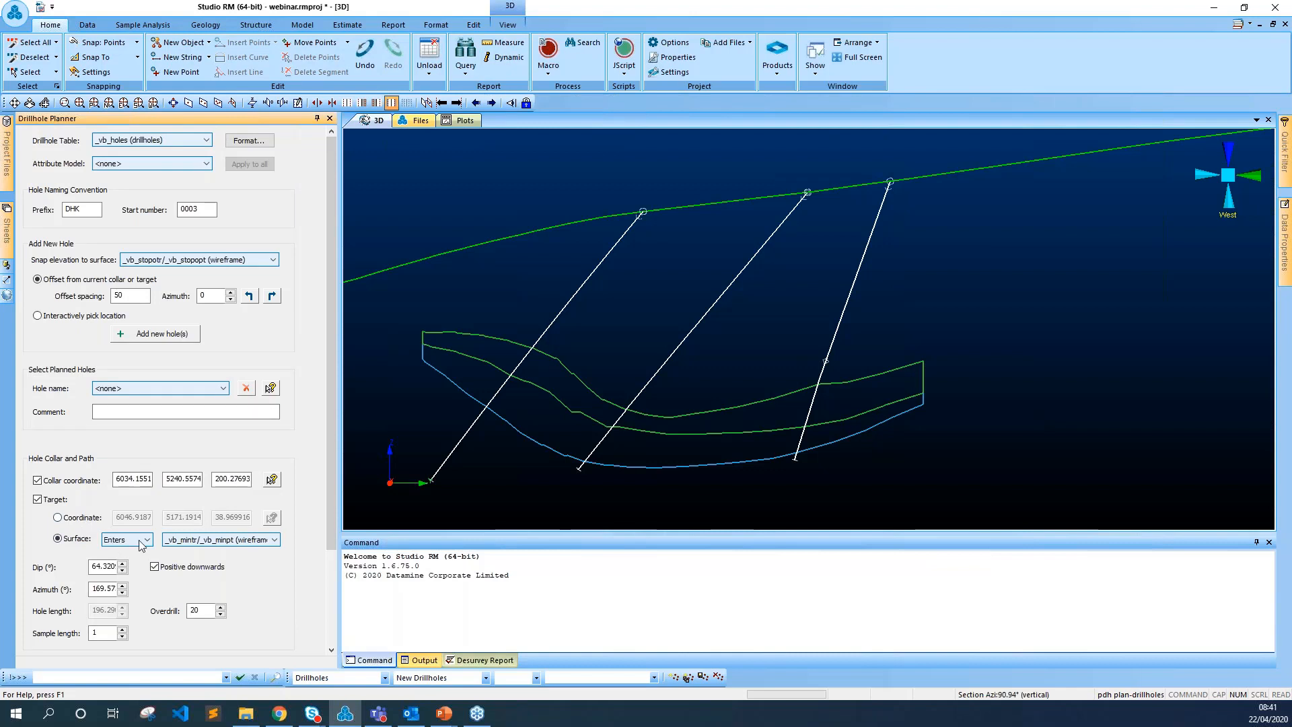
click(189, 143)
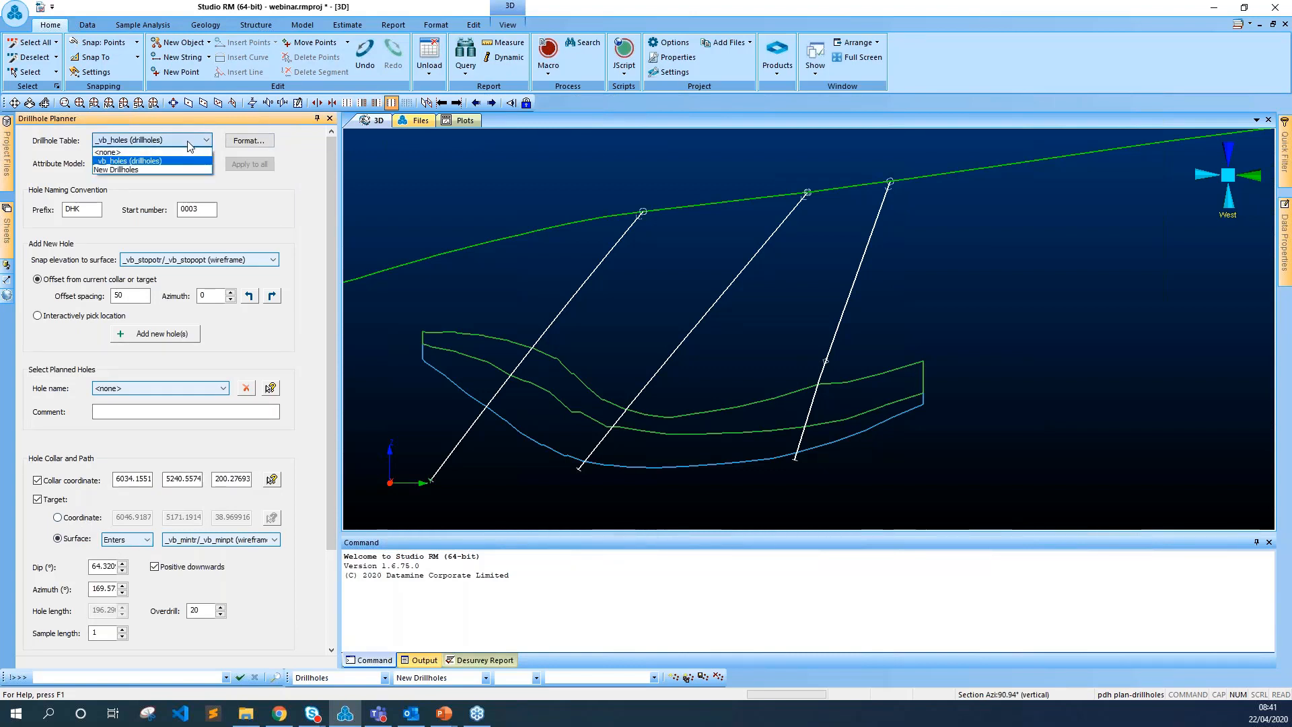
click(124, 170)
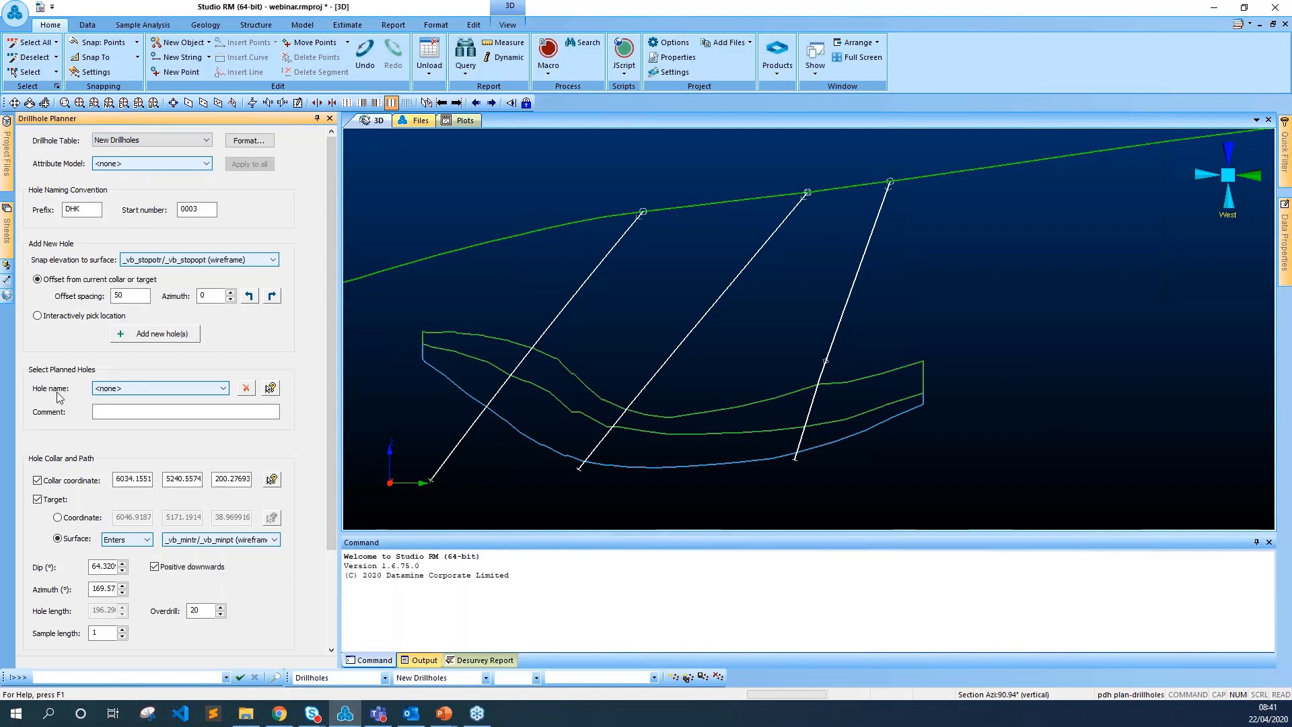
click(106, 389)
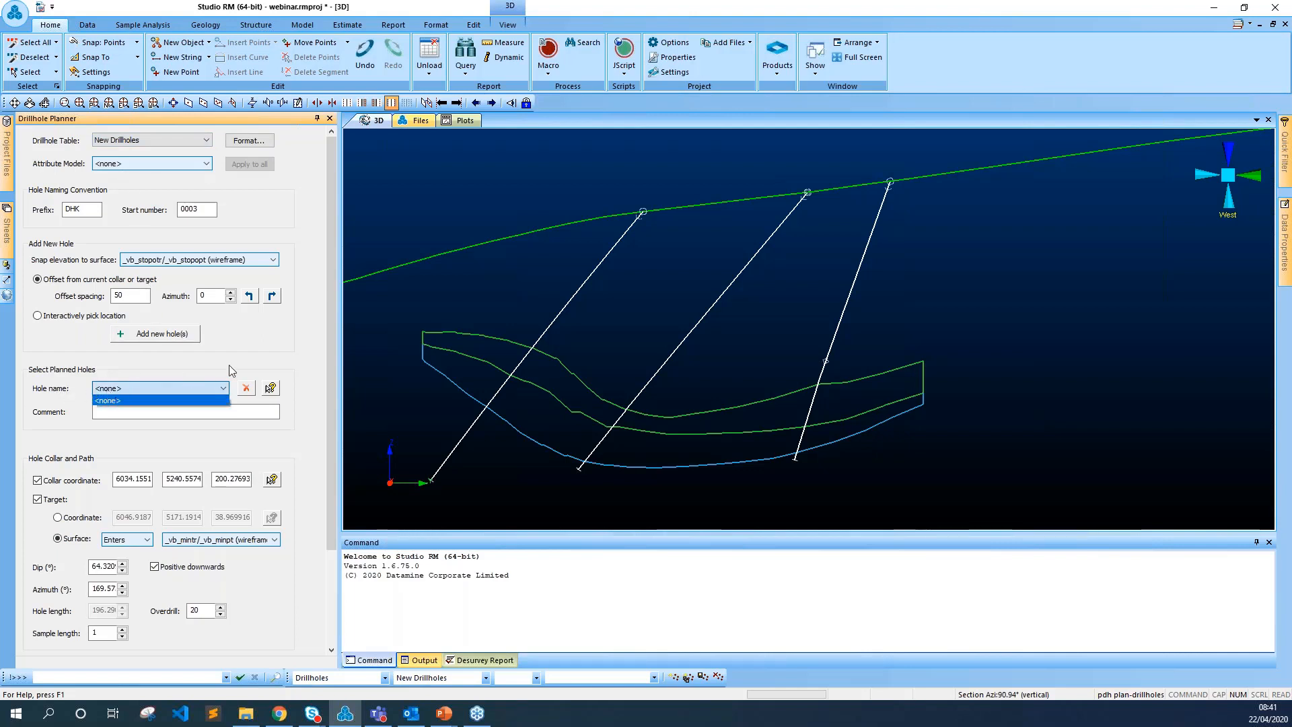
click(288, 373)
drag(946, 300, 545, 262)
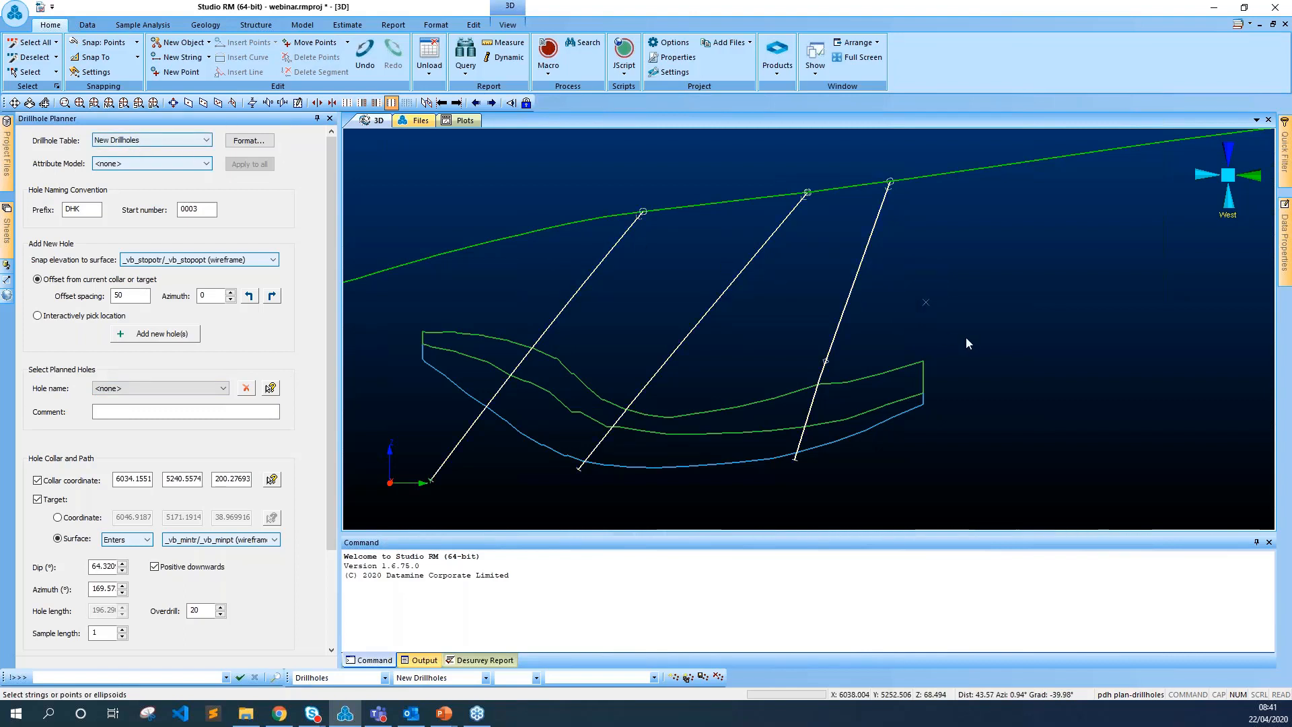
drag(966, 337, 559, 260)
click(989, 289)
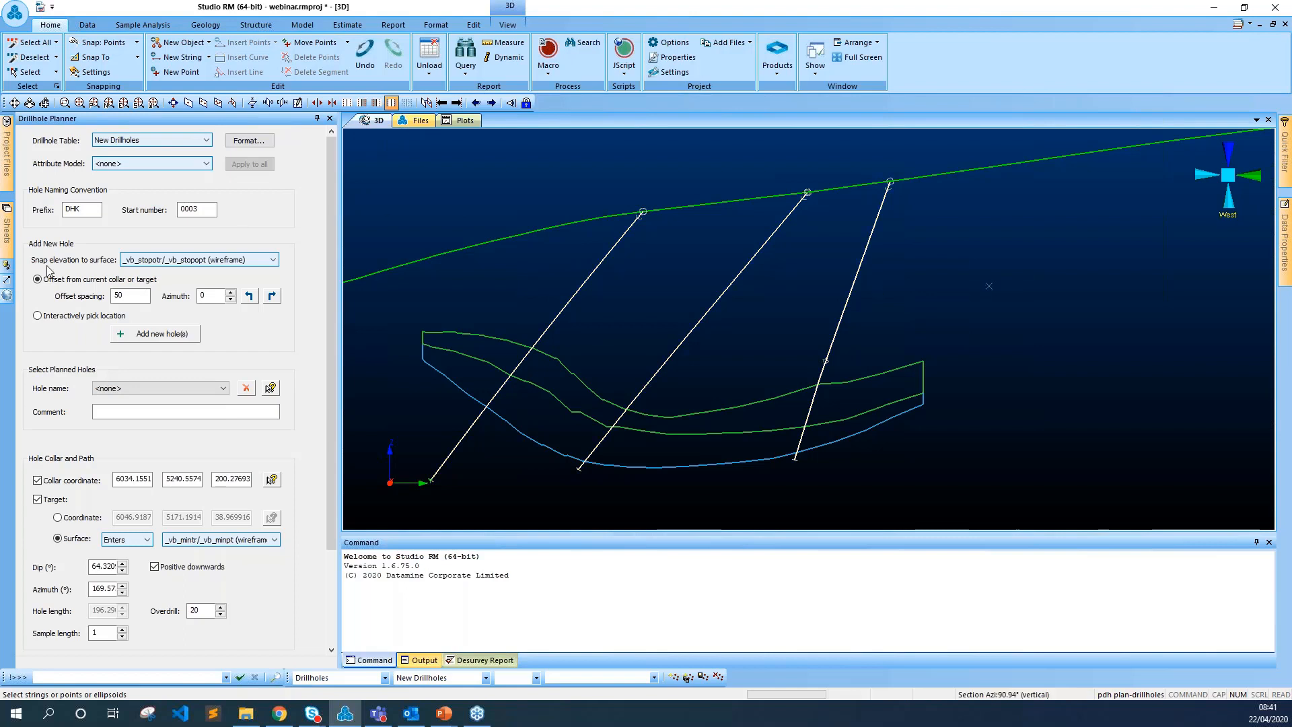
Step: Hide the _vb_holes drillholes in the 3D window and turn off section clipping
mouse_move(8, 232)
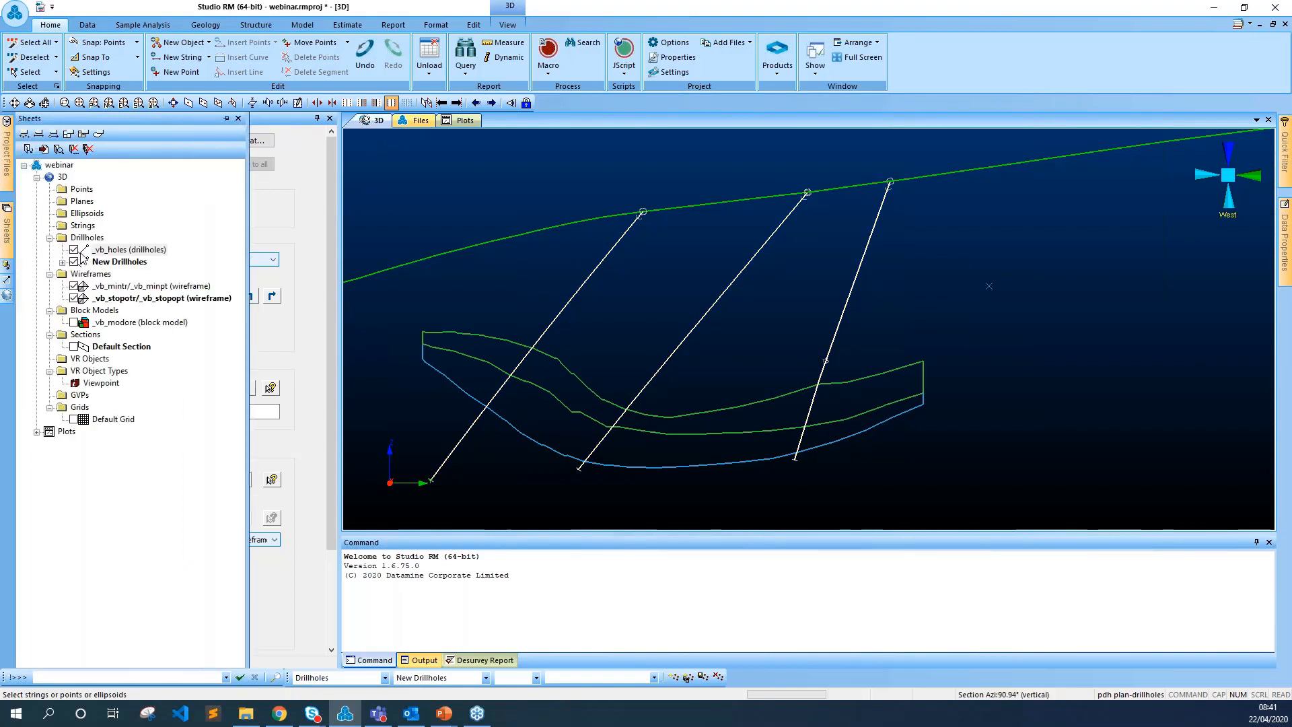
click(74, 249)
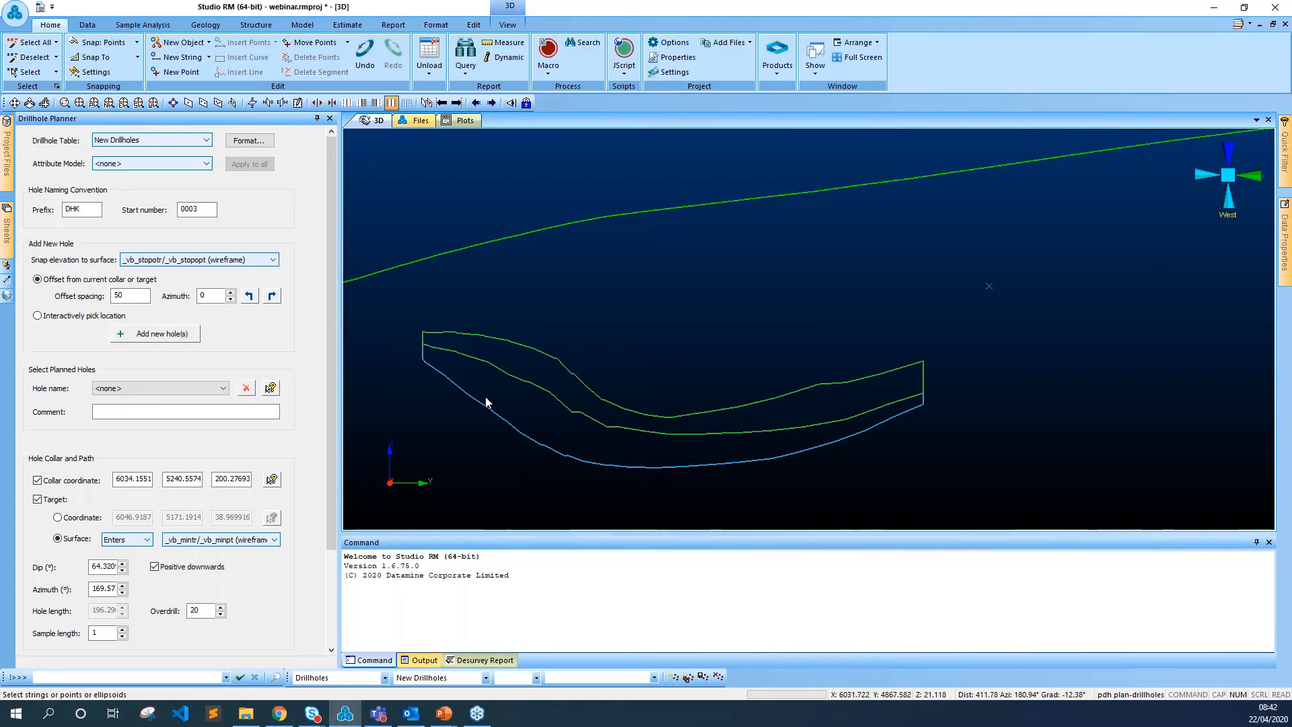
click(94, 102)
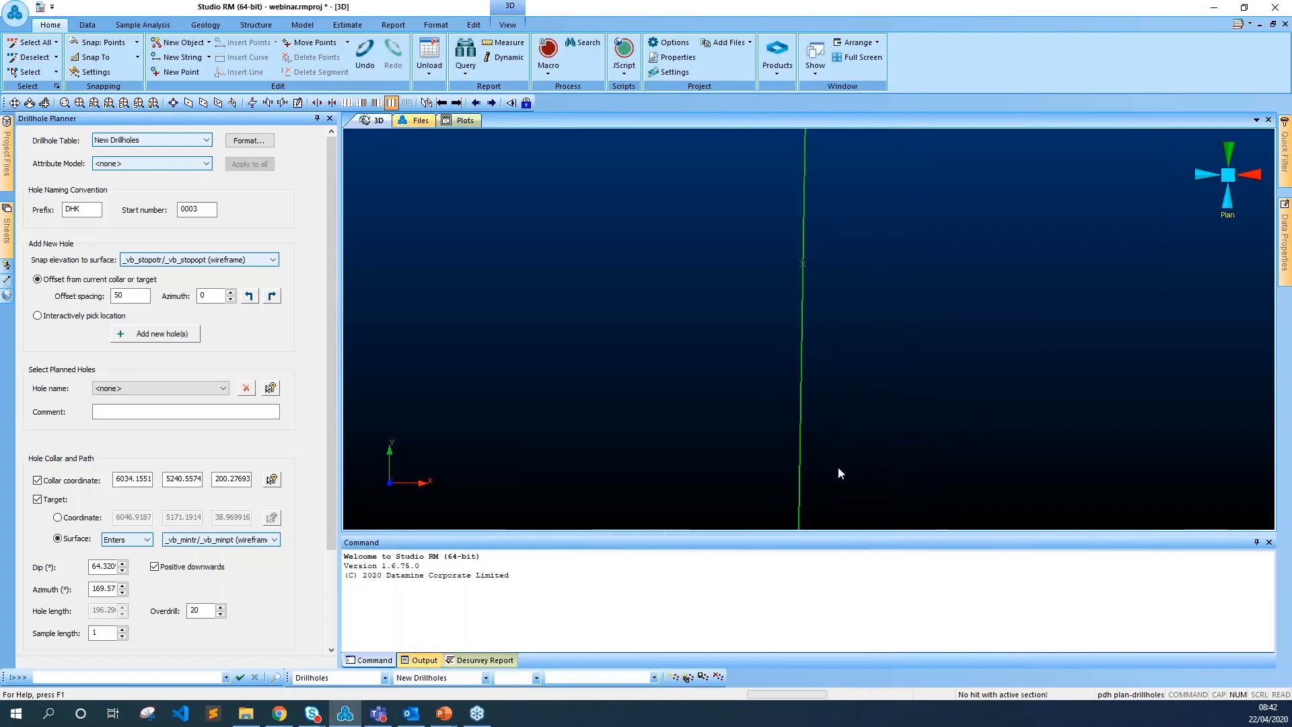
click(518, 25)
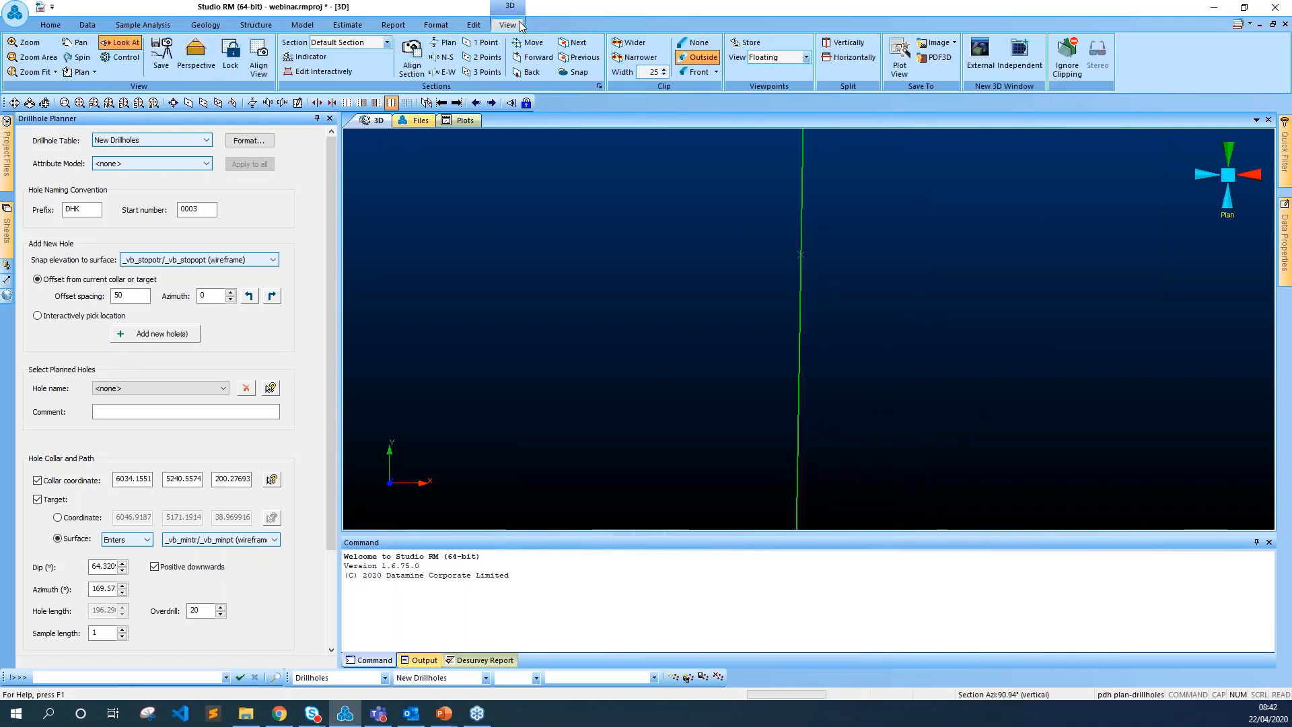
click(690, 45)
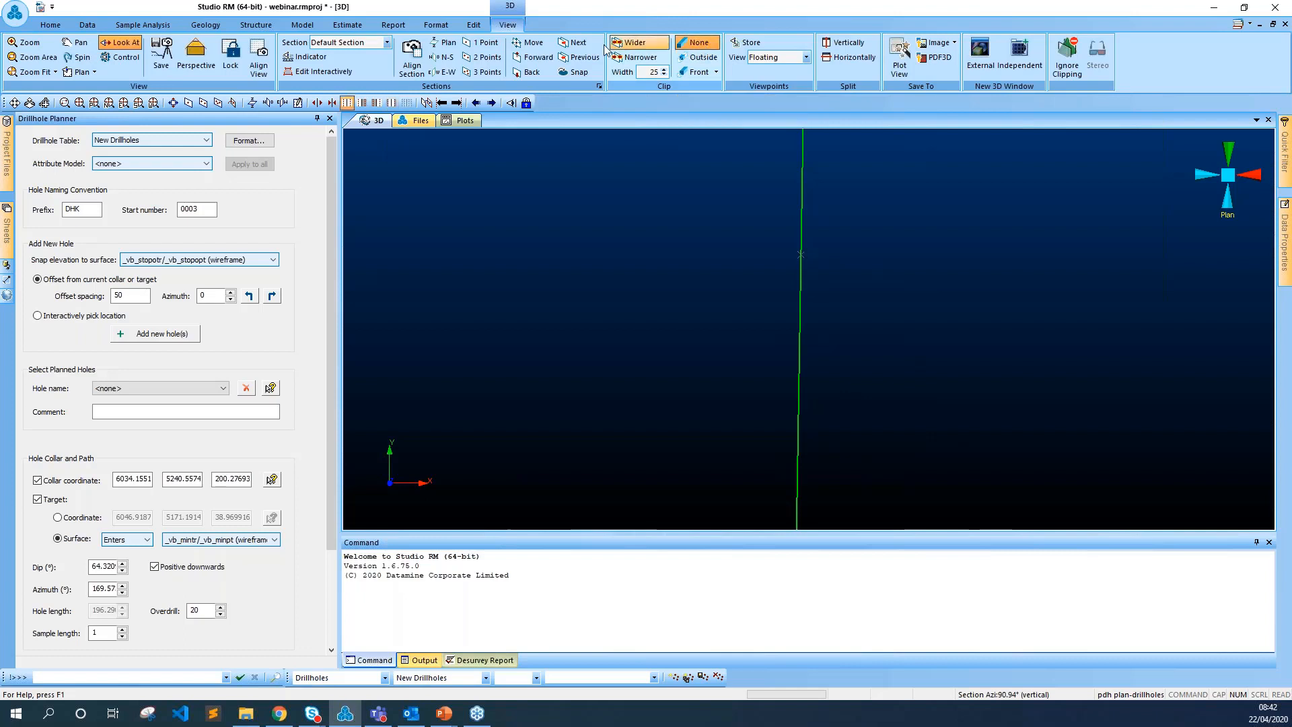
Step: Turn off wireframe slicing so the full surfaces display, and bring the ore wireframe up close in plan view
click(441, 27)
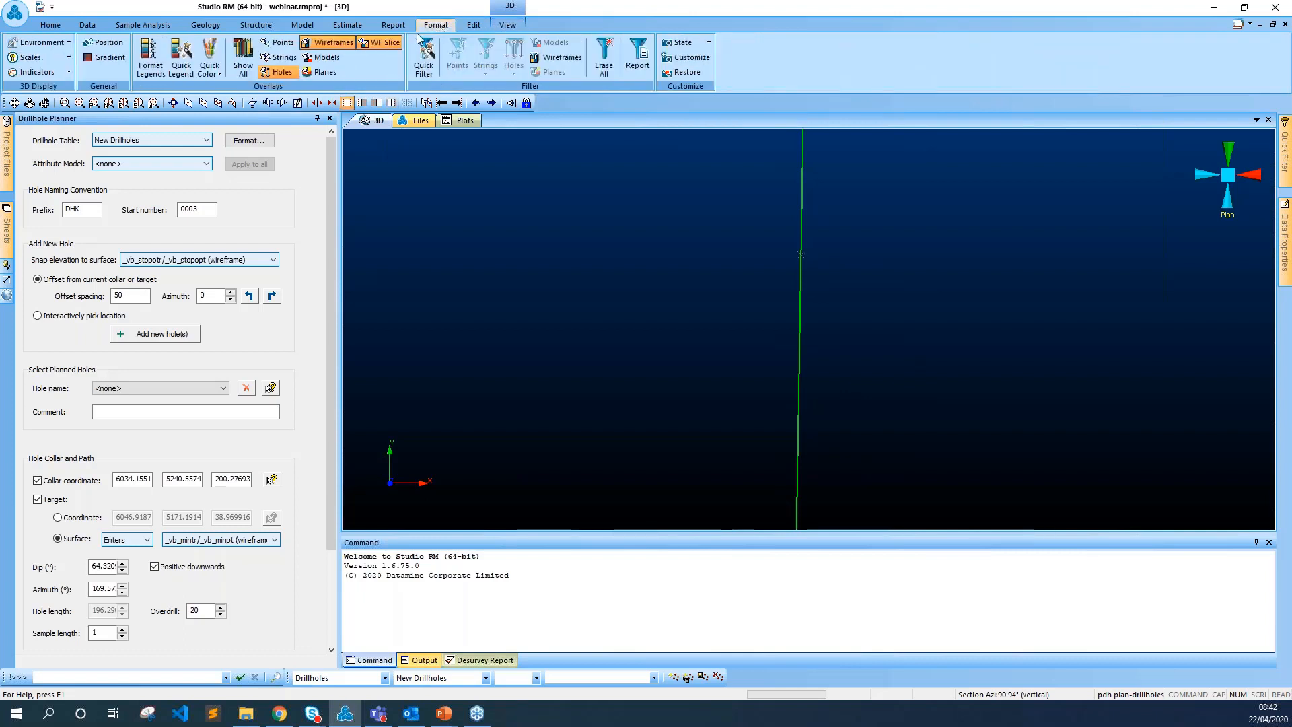
click(381, 41)
drag(911, 401, 900, 280)
drag(682, 236, 937, 296)
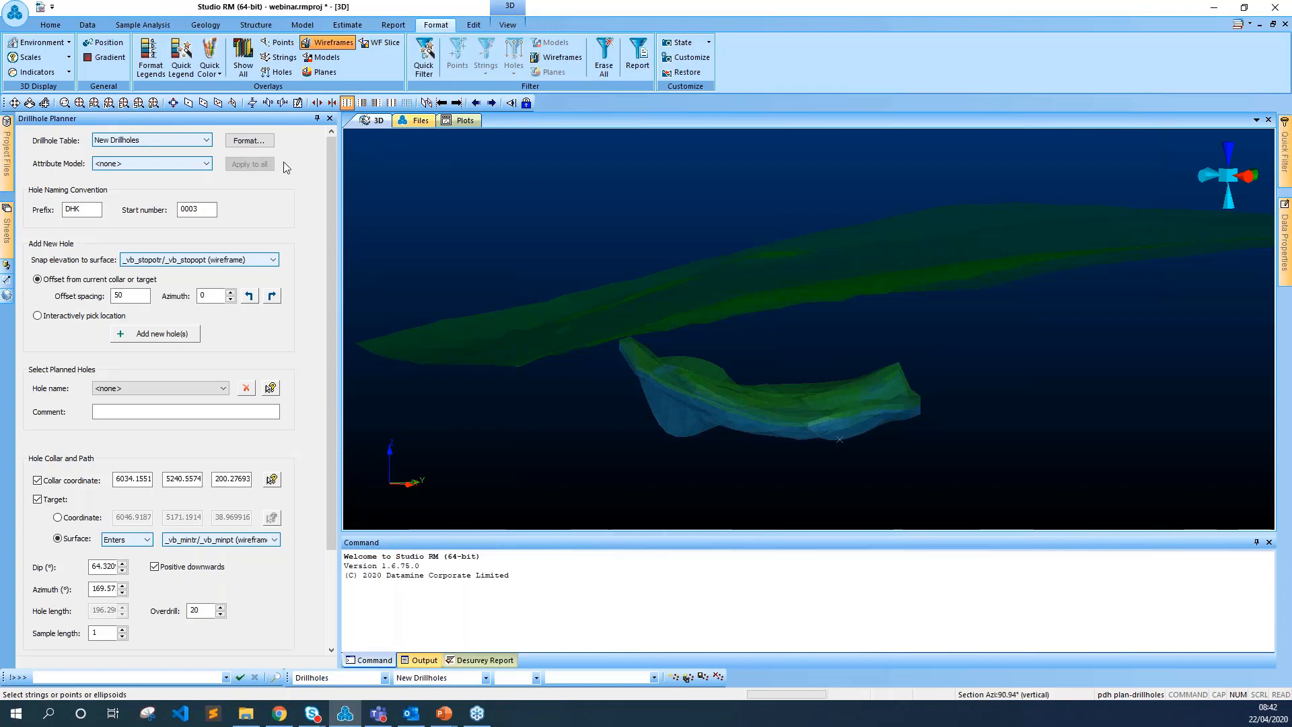
click(95, 102)
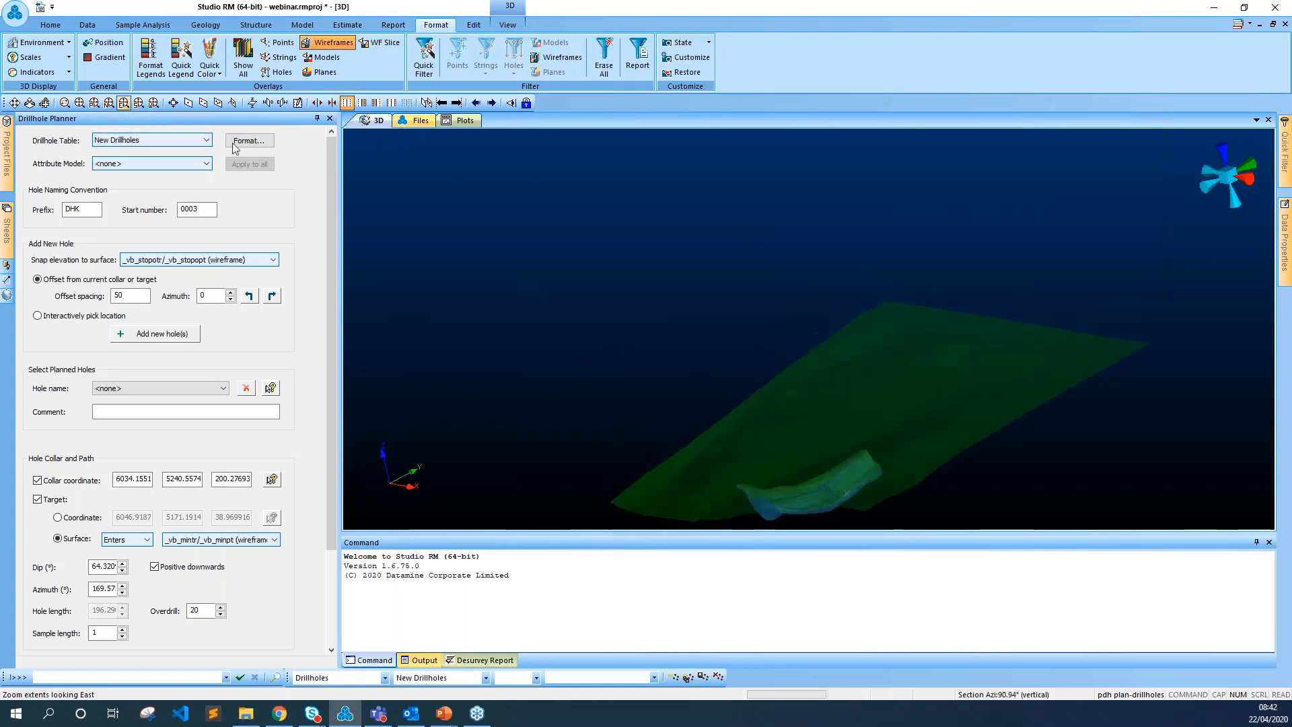
scroll(751, 366, up, 5)
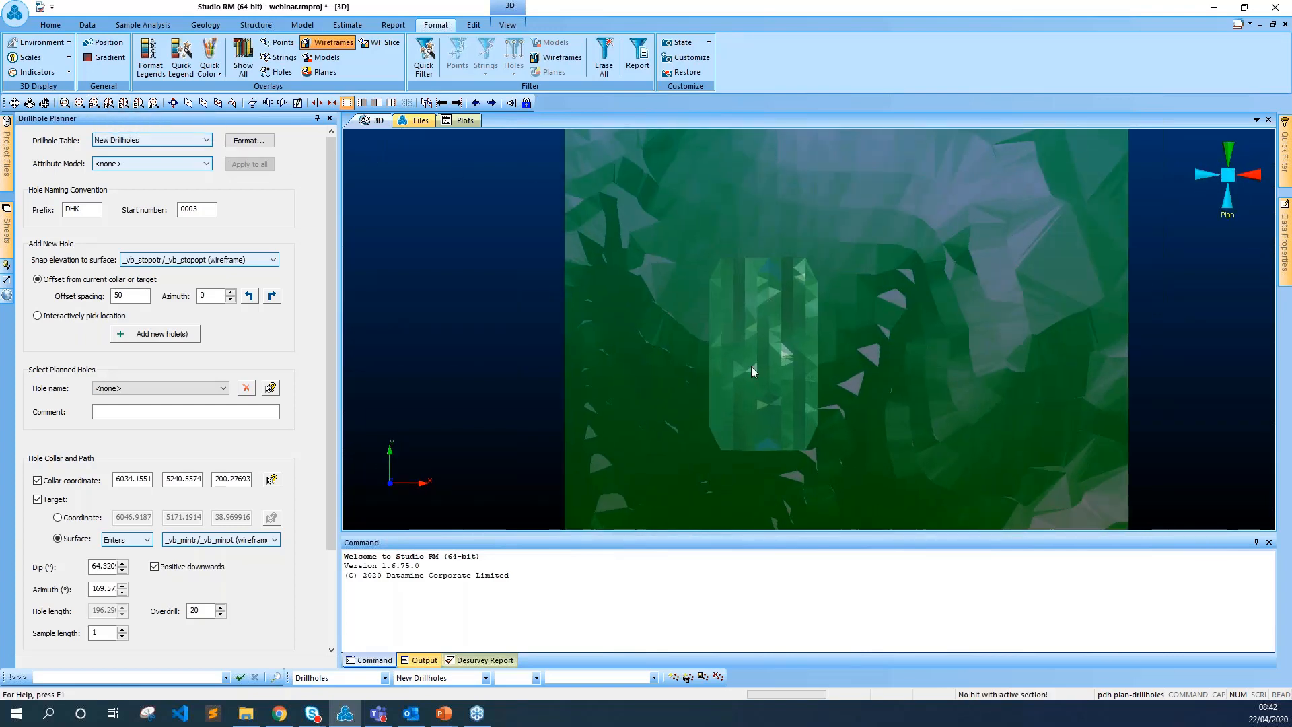
scroll(753, 337, up, 4)
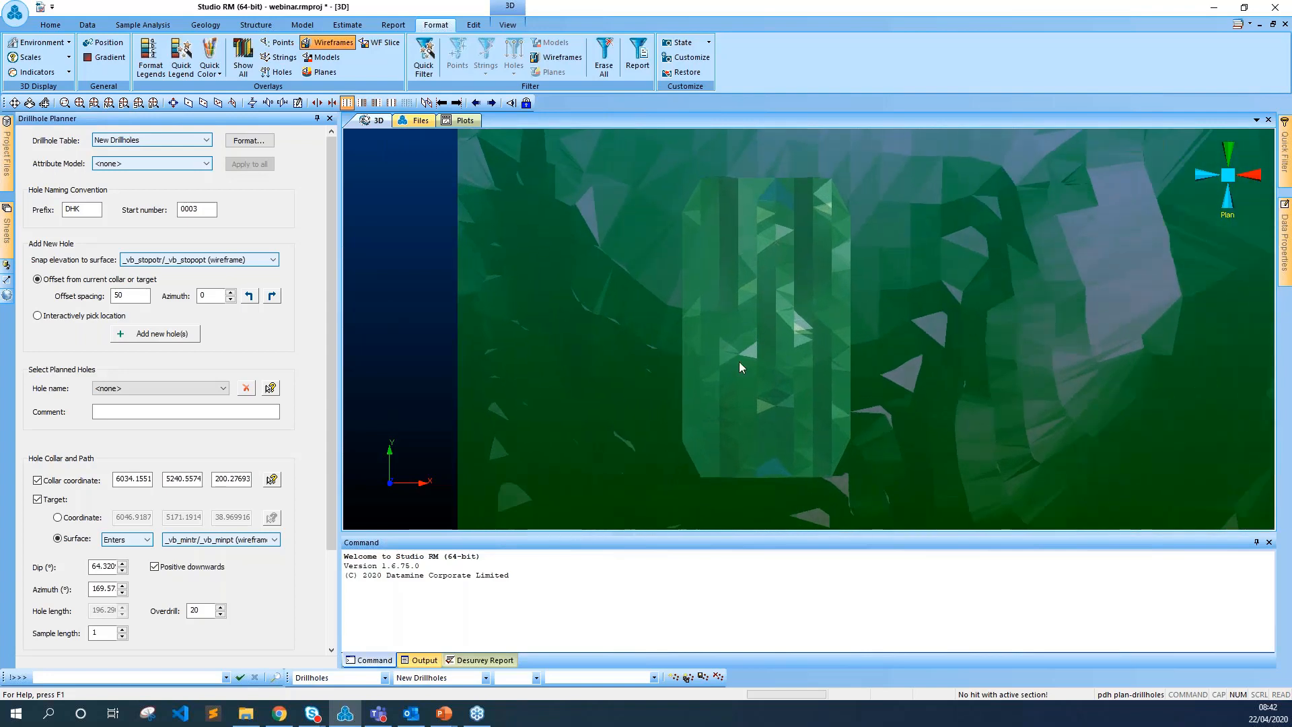
scroll(828, 178, up, 1)
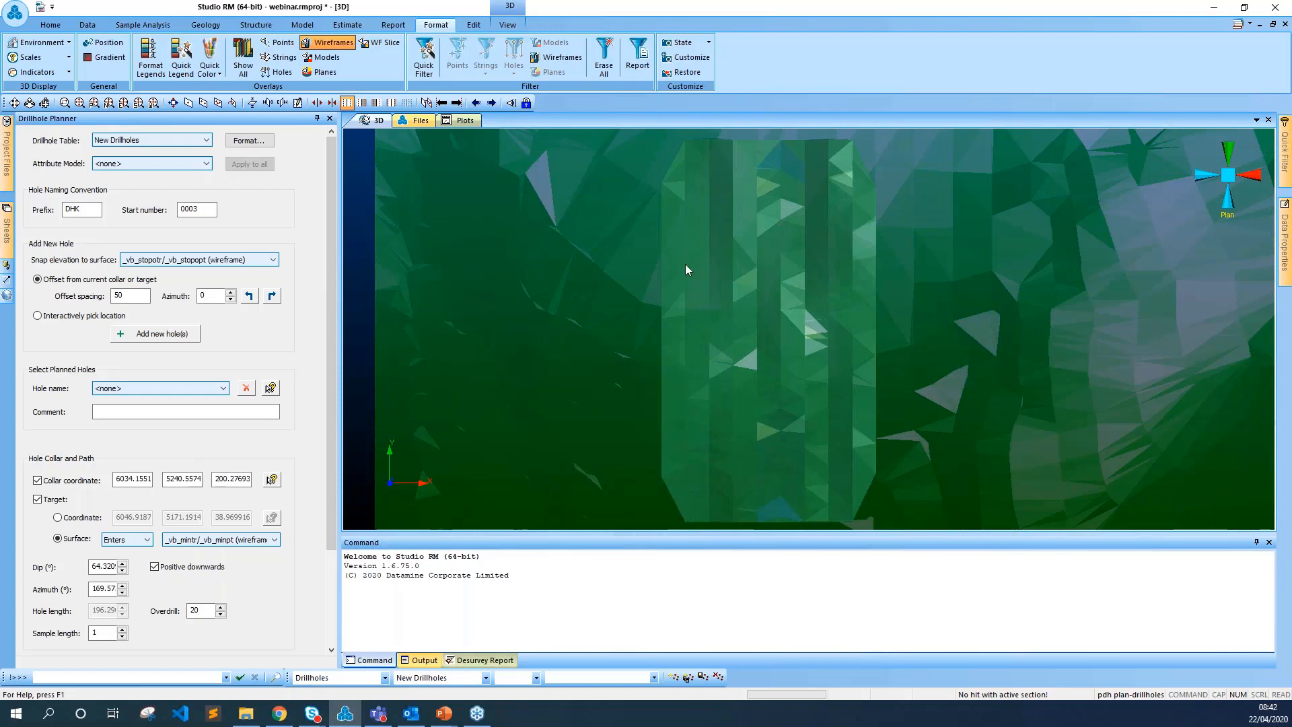
Step: Clear the hole deviations by setting the start depth to 0 and the lift to 0 per 100
drag(329, 351, 312, 487)
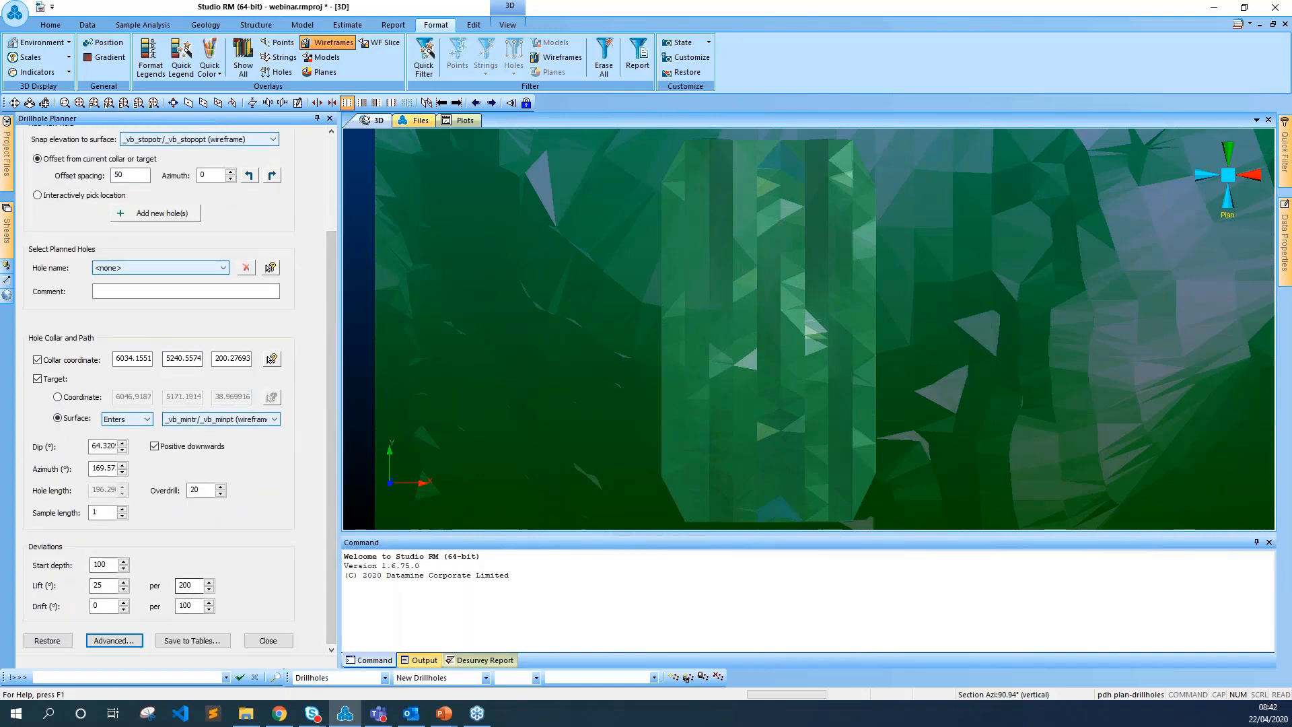
double_click(111, 564)
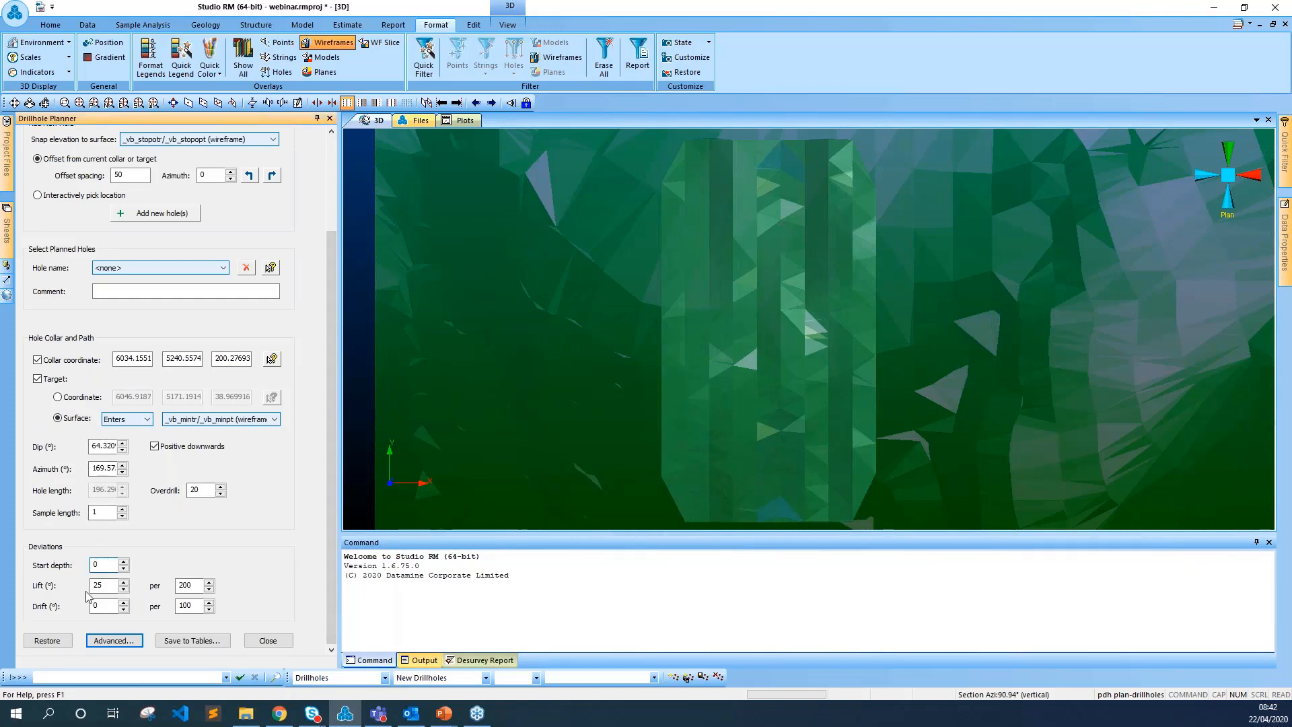
key(Tab)
Step: Set the hole dip to 90 and azimuth to 0, keeping sample length 1 and overdrill 20
double_click(97, 447)
text(90)
key(Tab)
text(0)
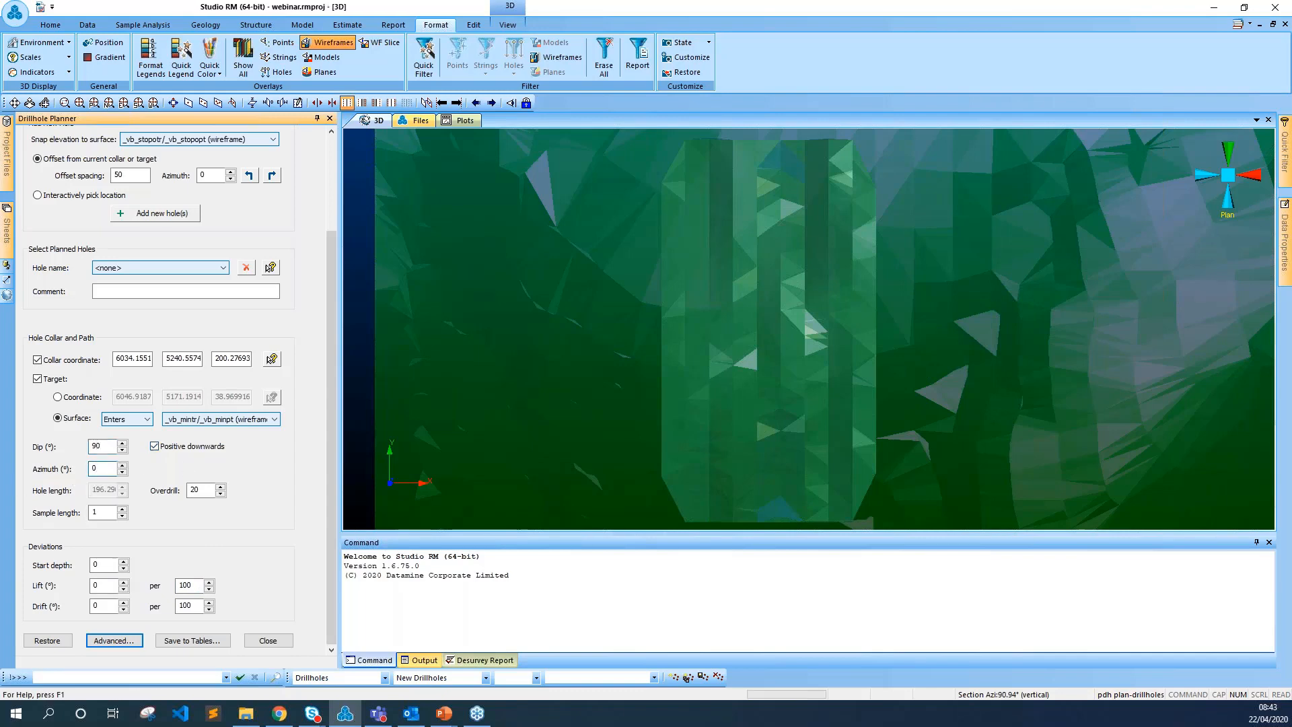
drag(106, 512, 81, 511)
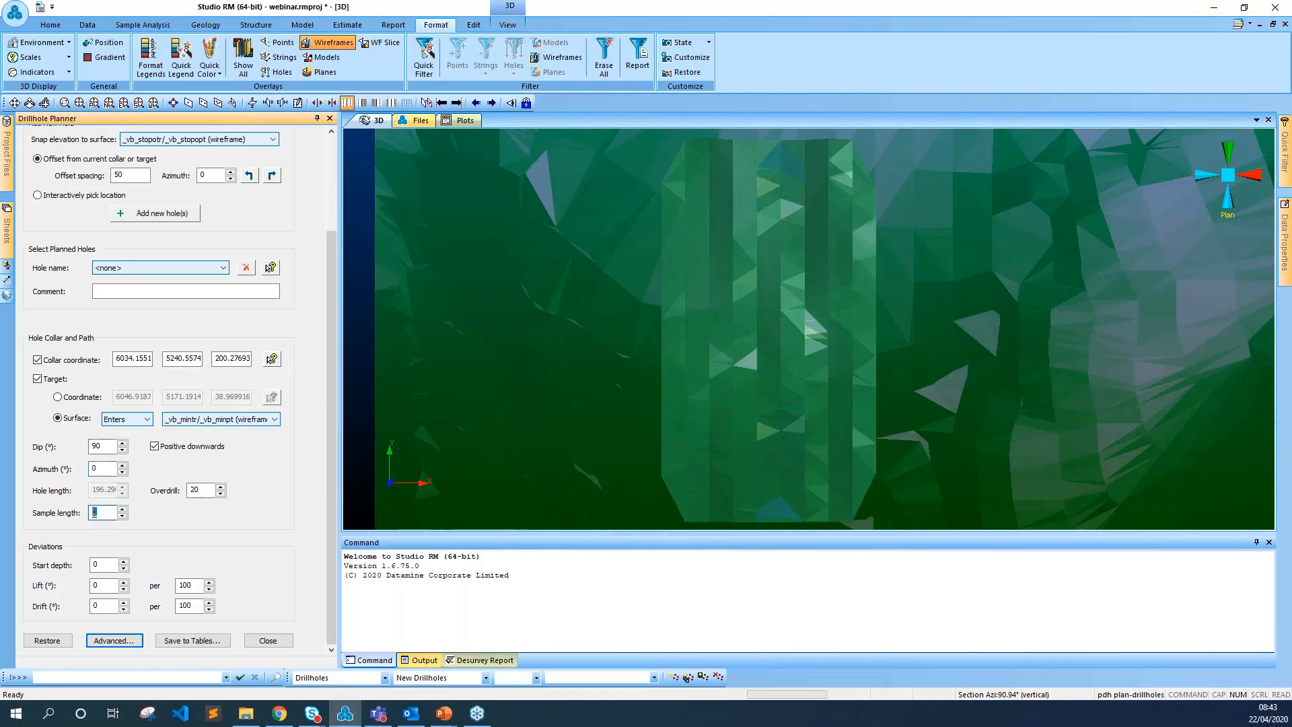
drag(203, 491, 168, 486)
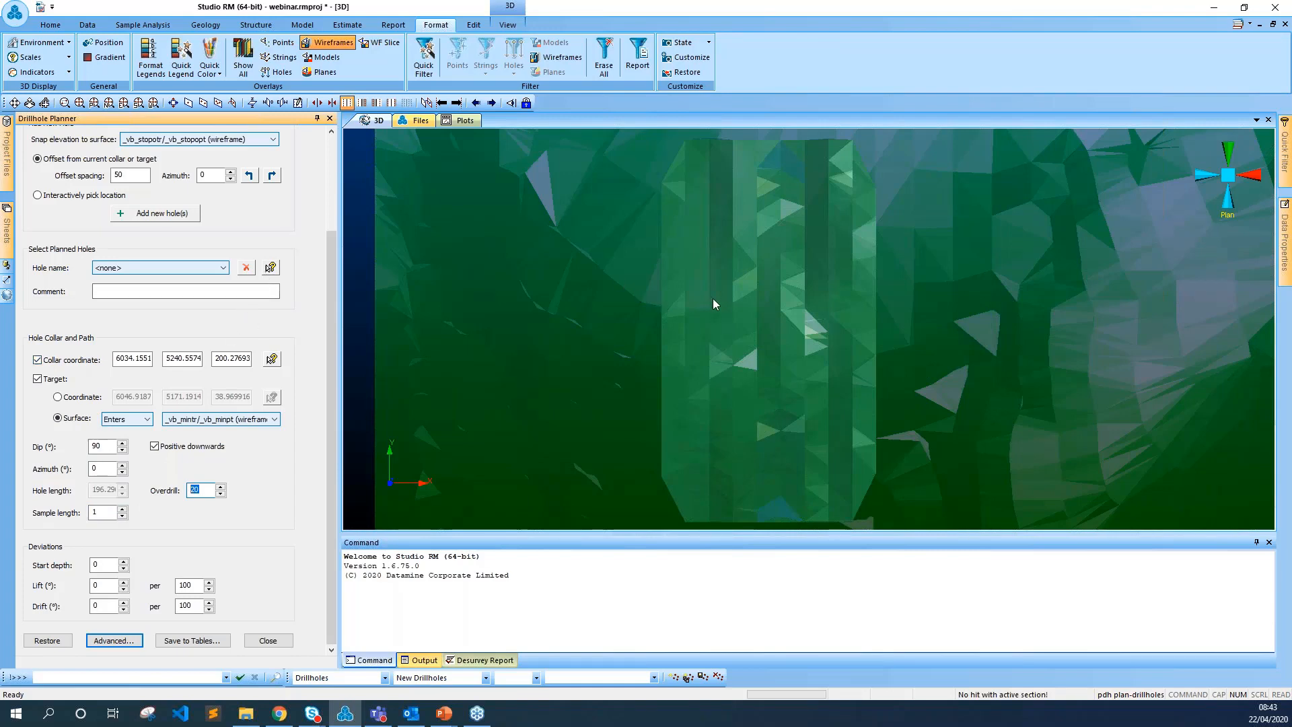
Step: Add a hole at an interactively picked location near the ore wireframe's northwest corner, with elevation snapped to the _vb_stopotr/_vb_stopopt surface
click(49, 198)
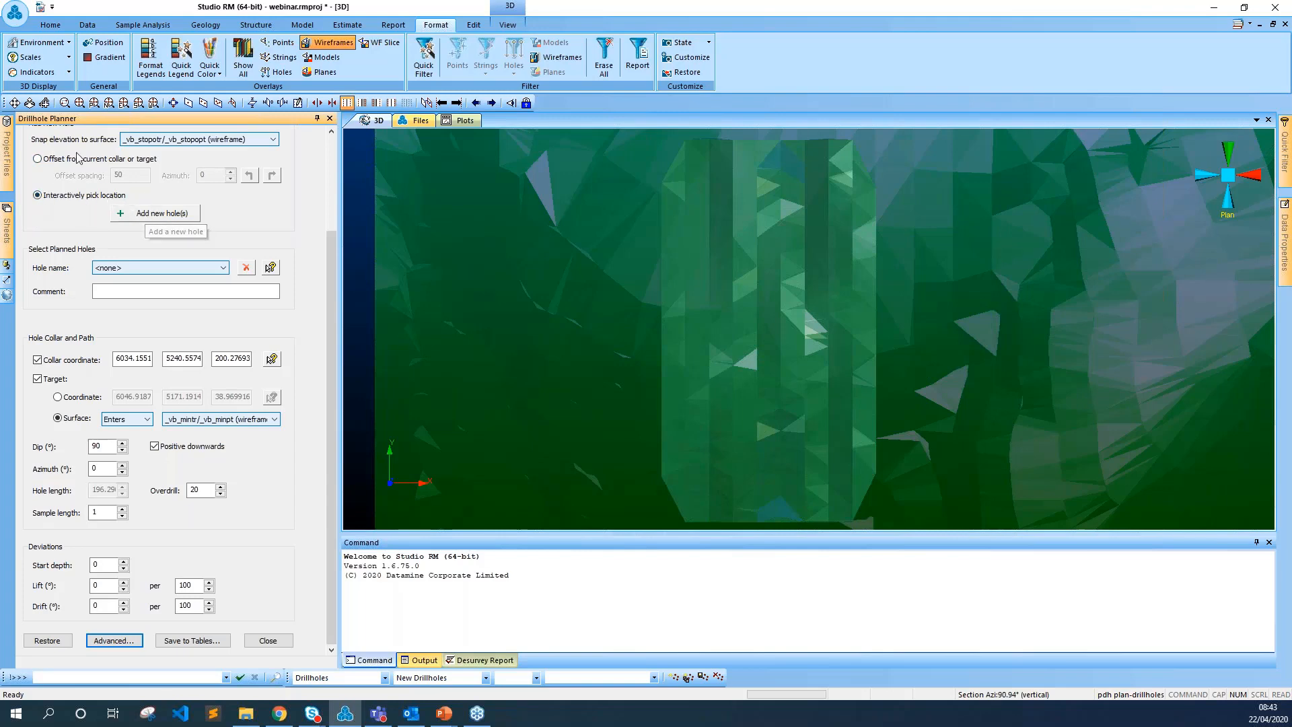
click(122, 142)
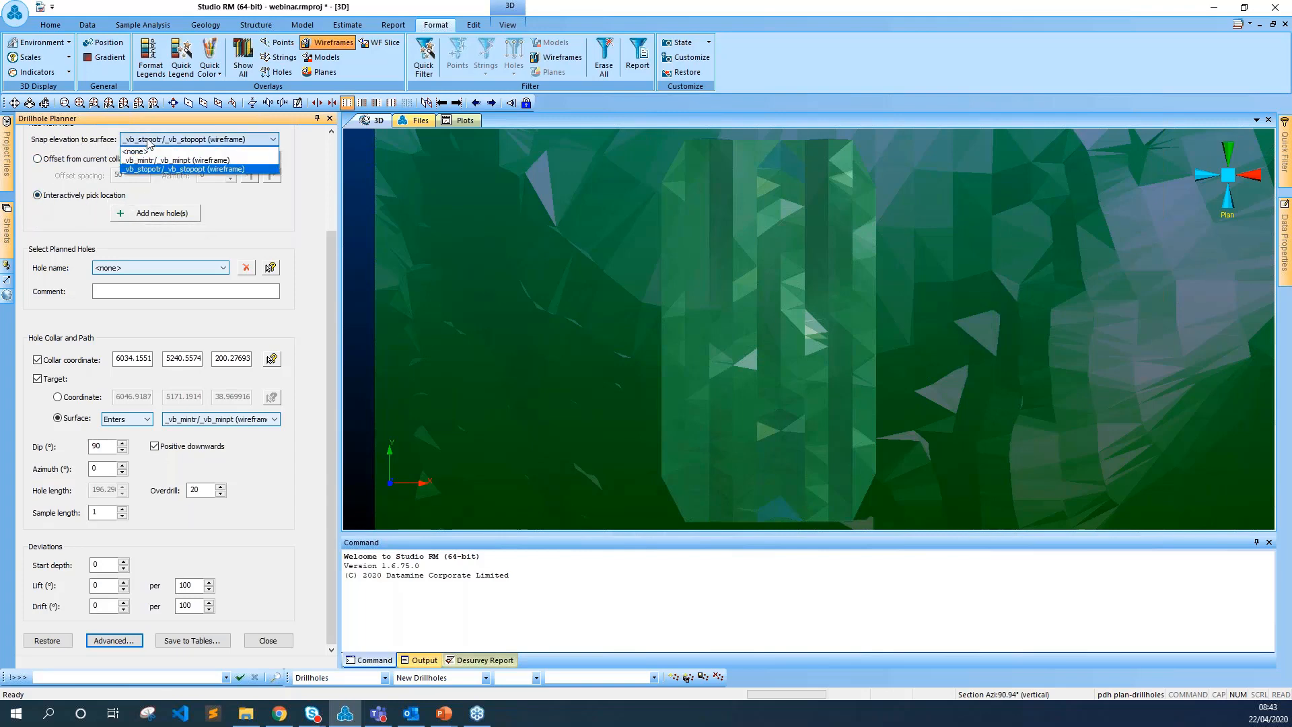
click(125, 142)
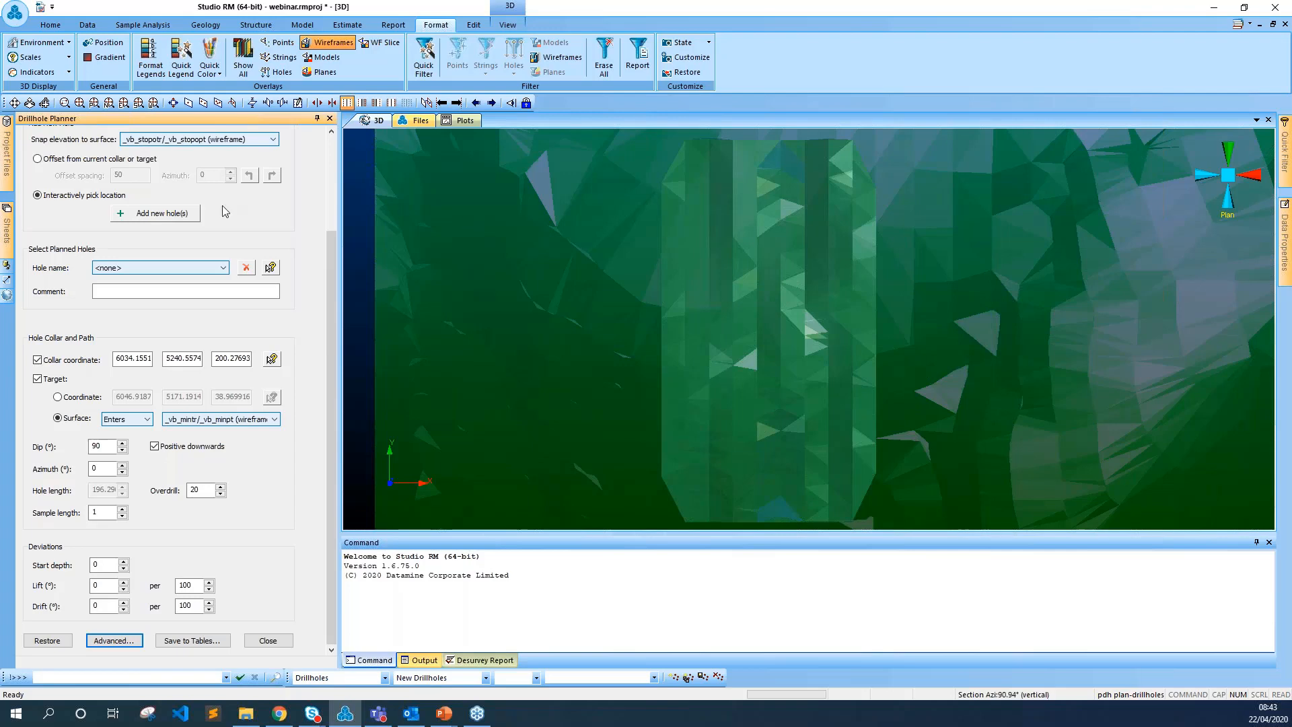
click(142, 216)
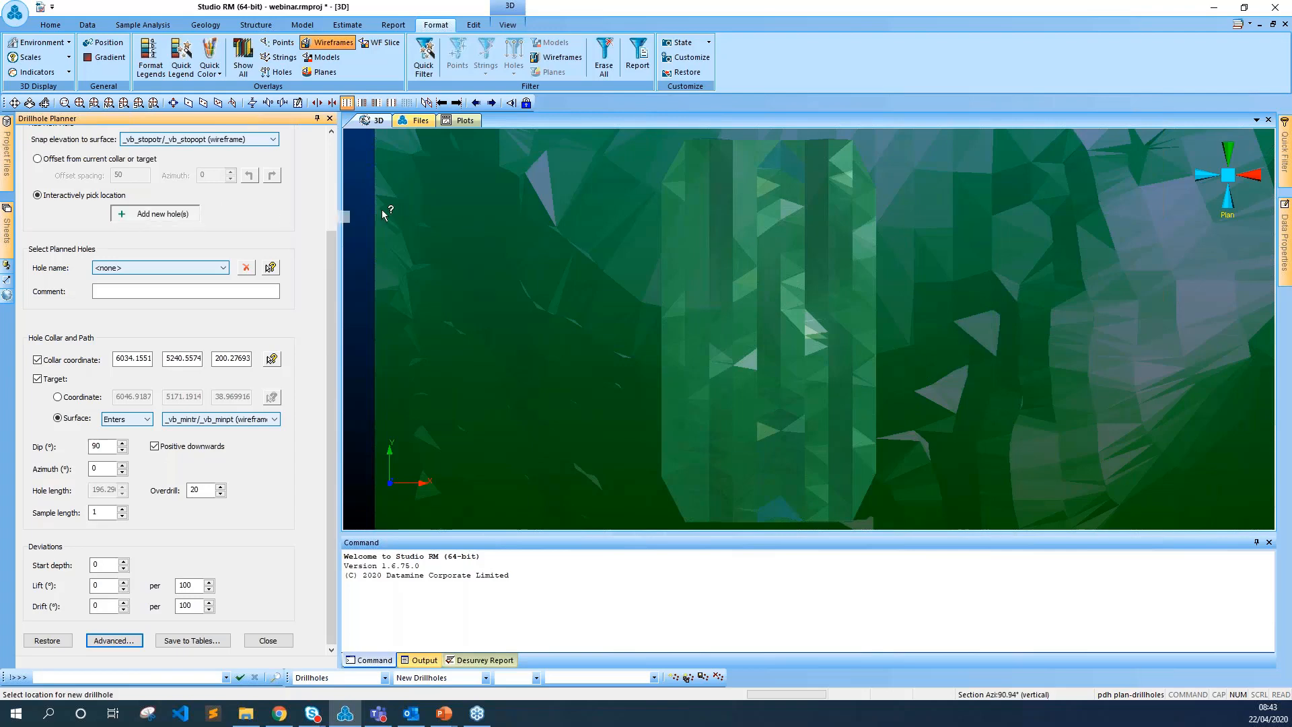
click(685, 182)
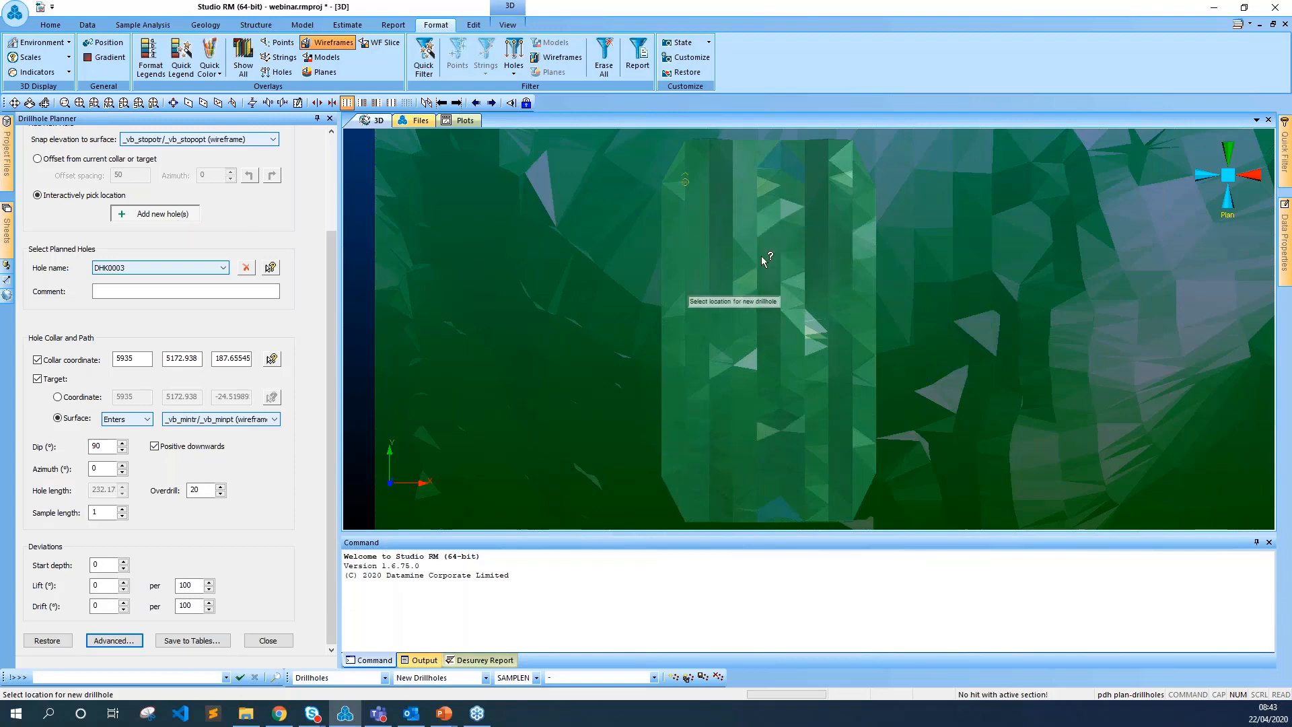
click(149, 216)
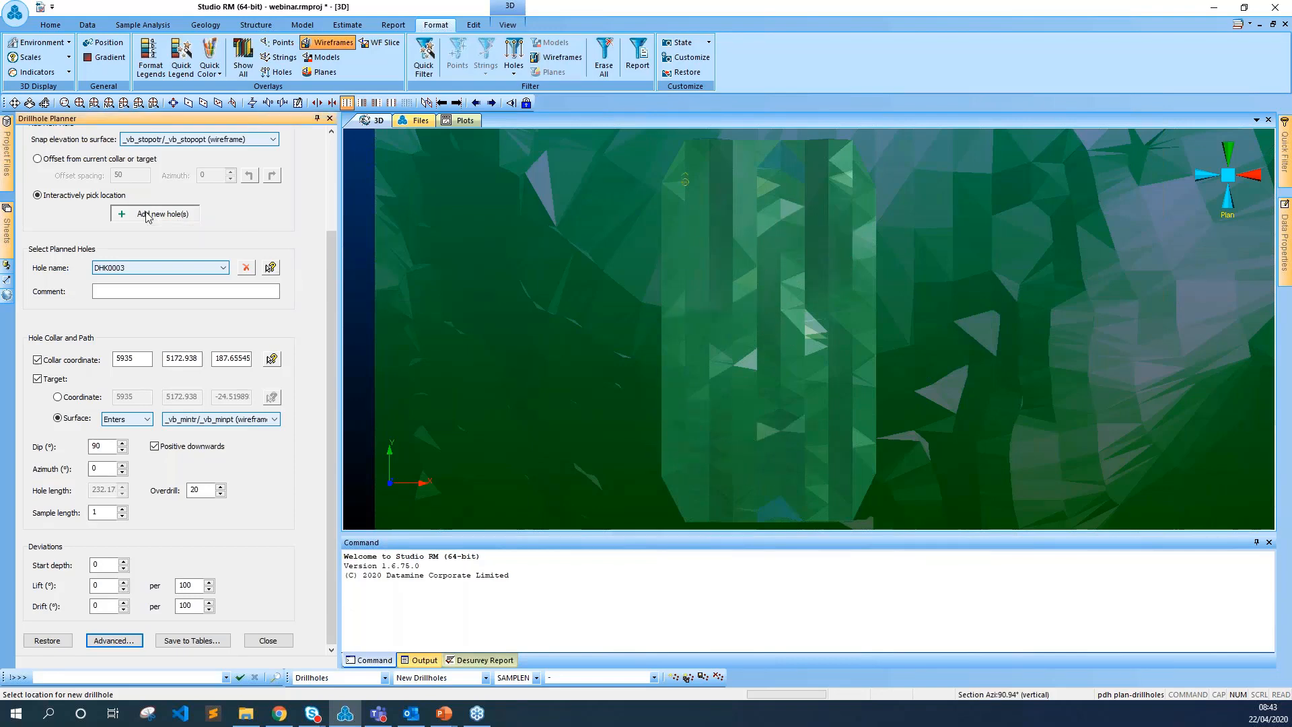
Step: Switch new-hole placement to offset from current collar or target, and set the hole's surface target to Exits for _vb_mintr/_vb_minpt
click(37, 159)
drag(688, 284, 883, 171)
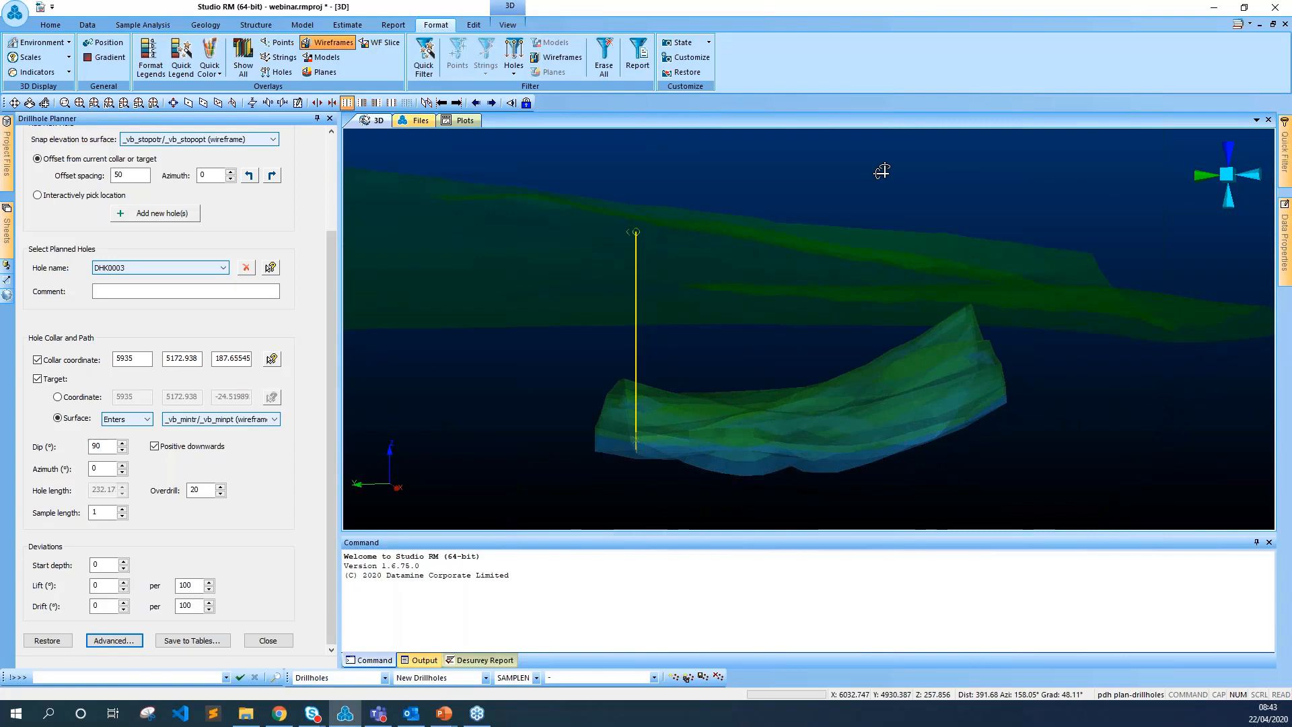
click(140, 419)
click(121, 440)
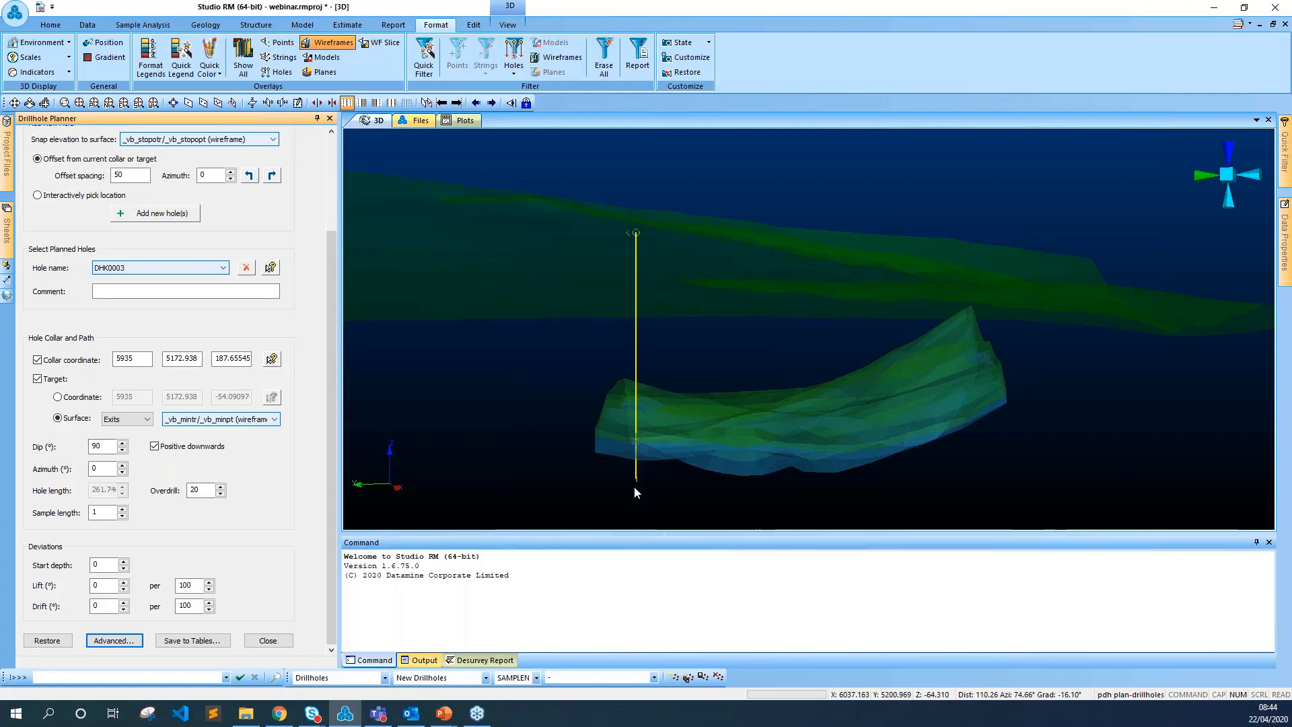
Step: Add six holes southward from DHK0003 along the ore wireframe, using an offset spacing of 50 and azimuth 180
click(93, 103)
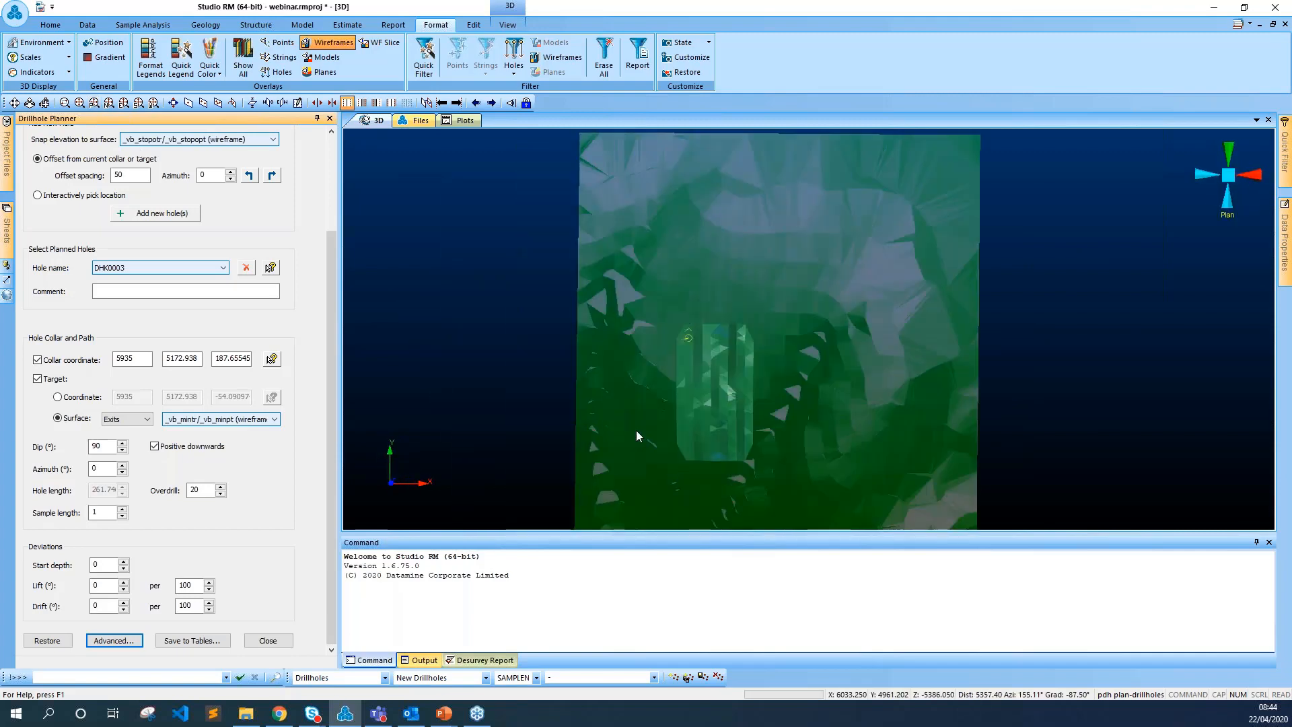
scroll(720, 446, up, 5)
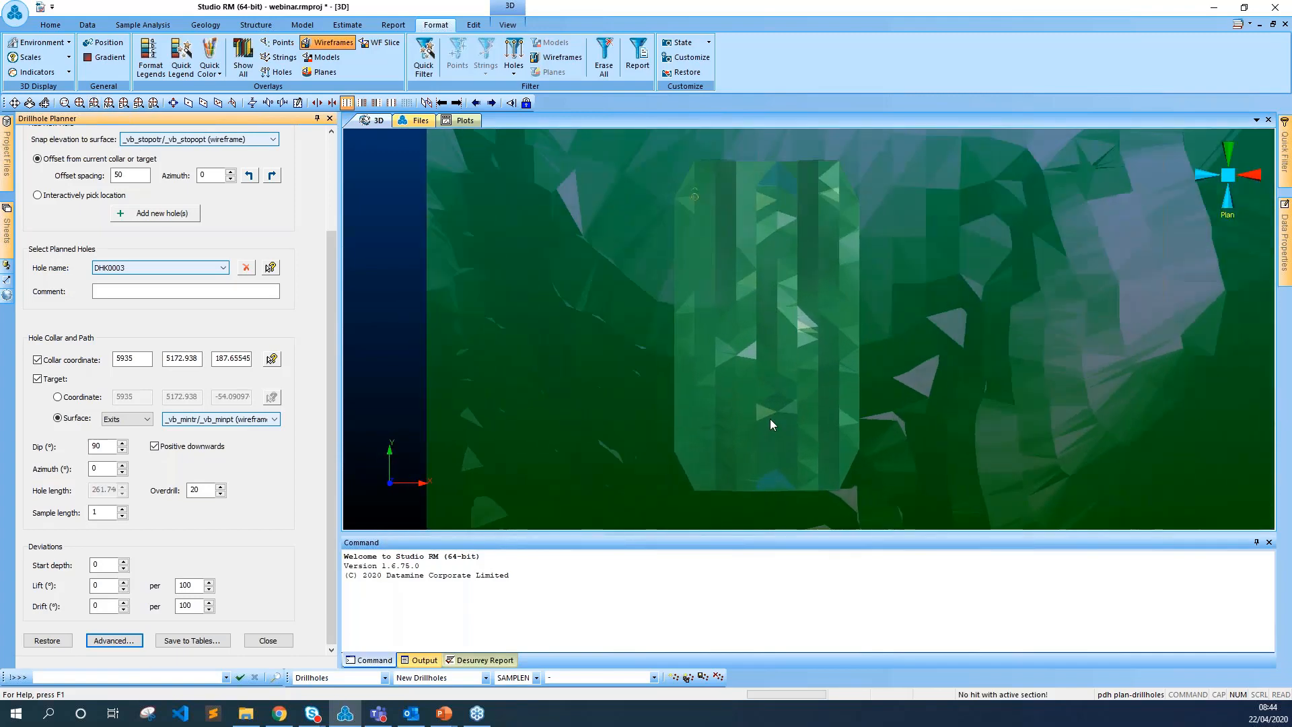
middle_drag(774, 277, 774, 288)
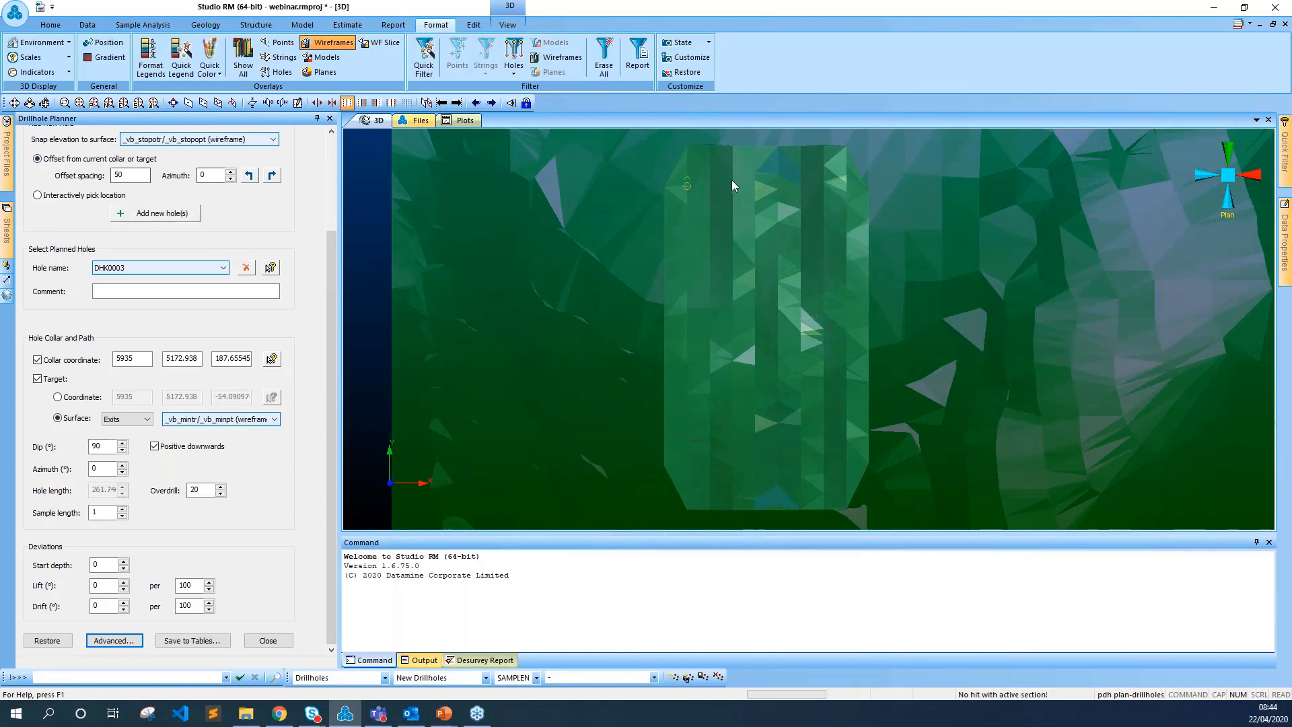
click(124, 271)
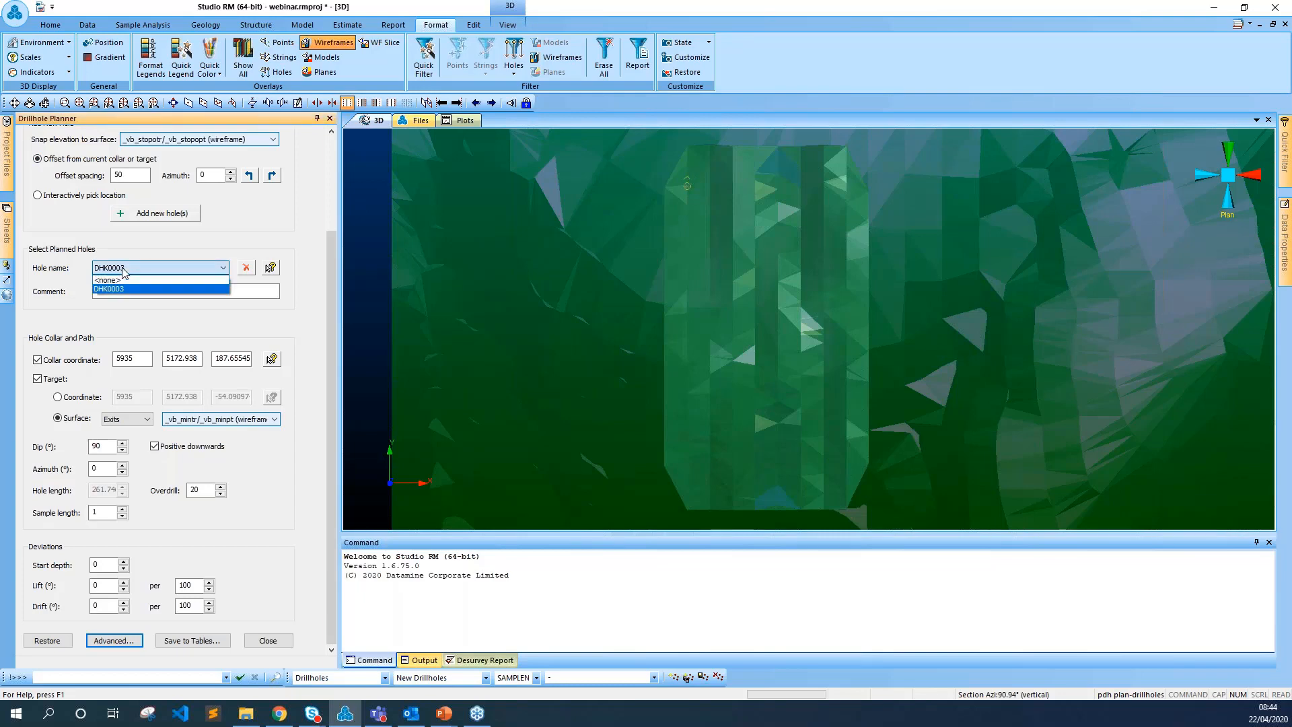
click(124, 271)
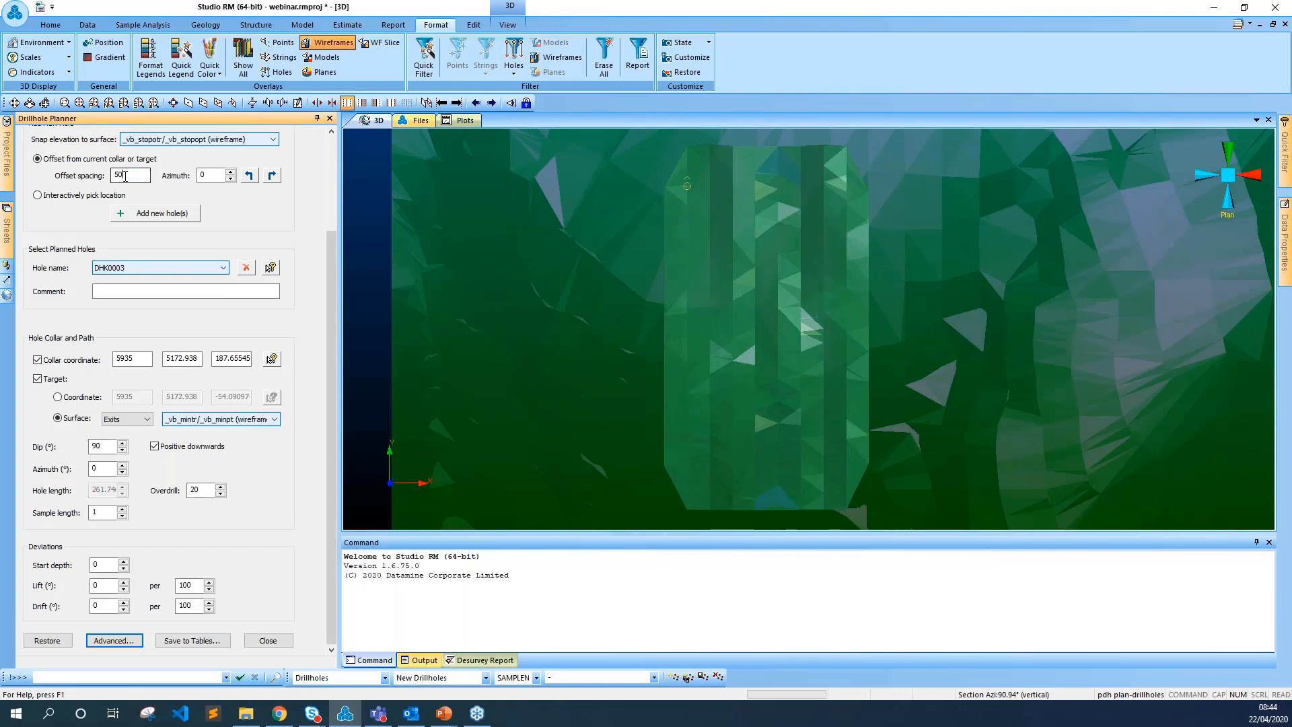
drag(125, 176, 109, 177)
click(184, 223)
click(180, 214)
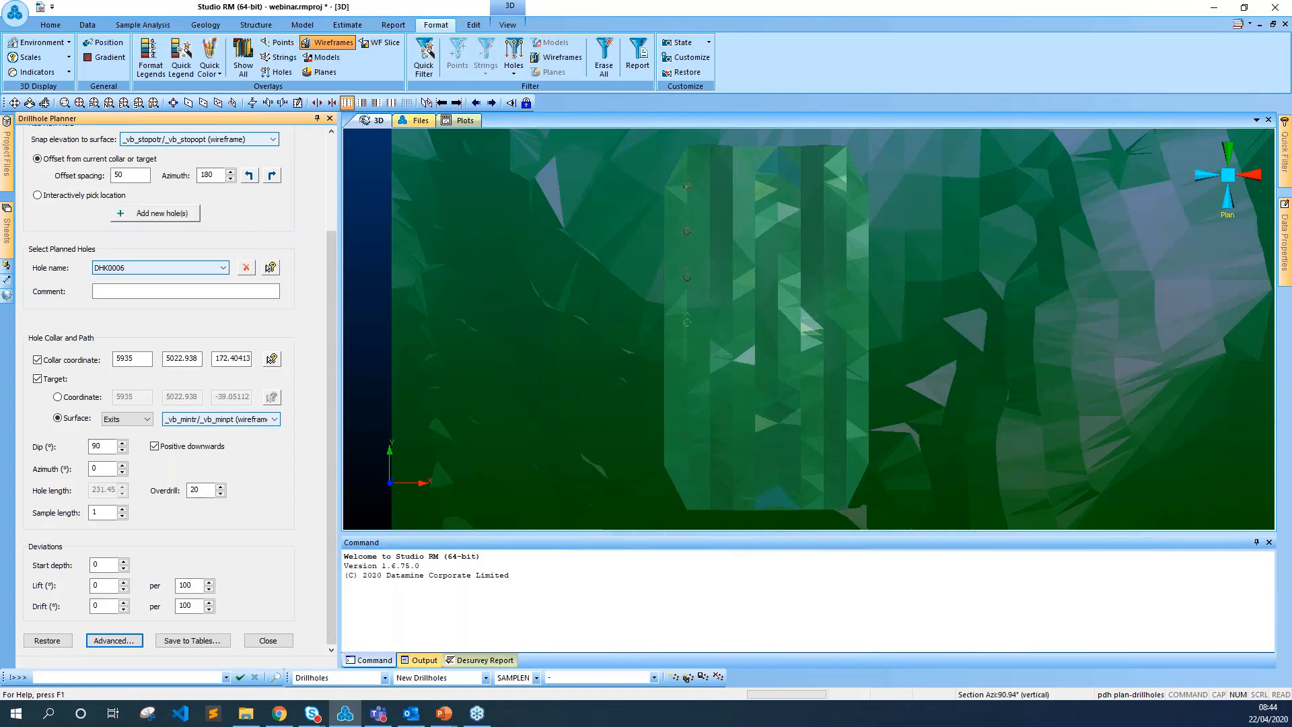
click(181, 215)
click(180, 214)
click(180, 215)
Step: Build a second column of holes at offset spacing 50, with one hole at azimuth 90 followed by six at azimuth 0
drag(217, 175, 187, 170)
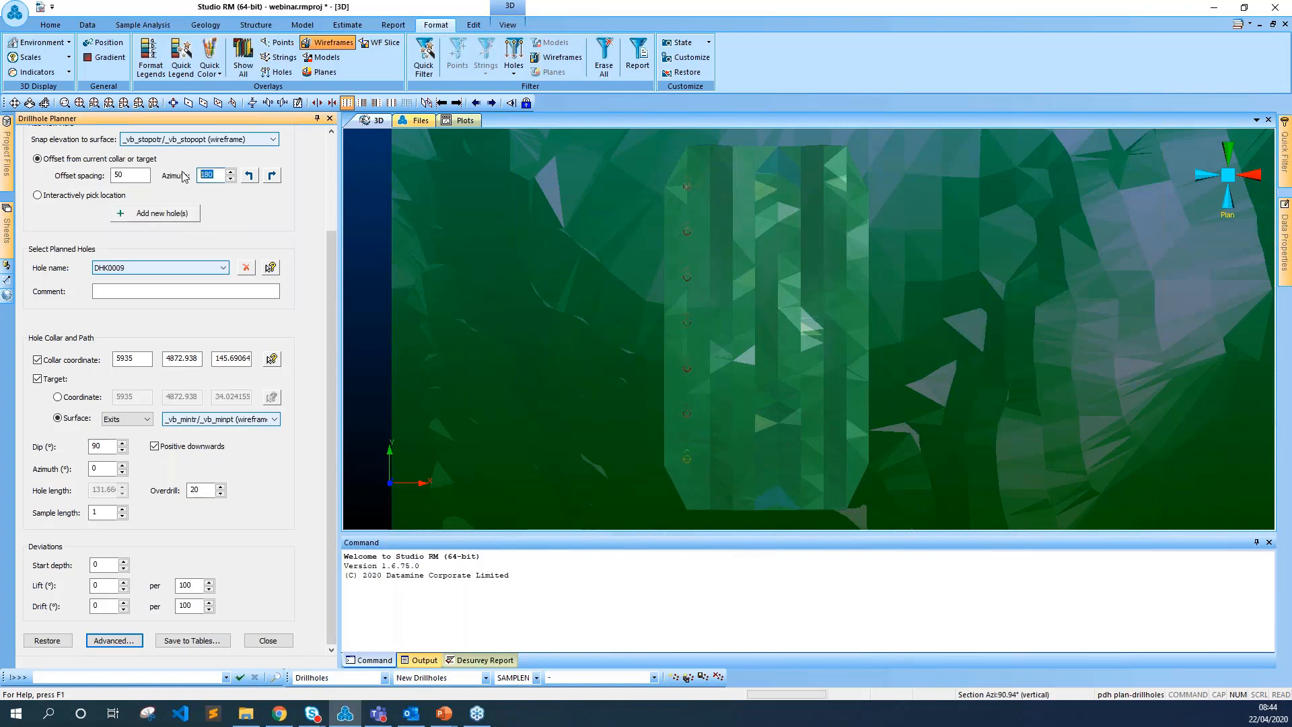
click(183, 220)
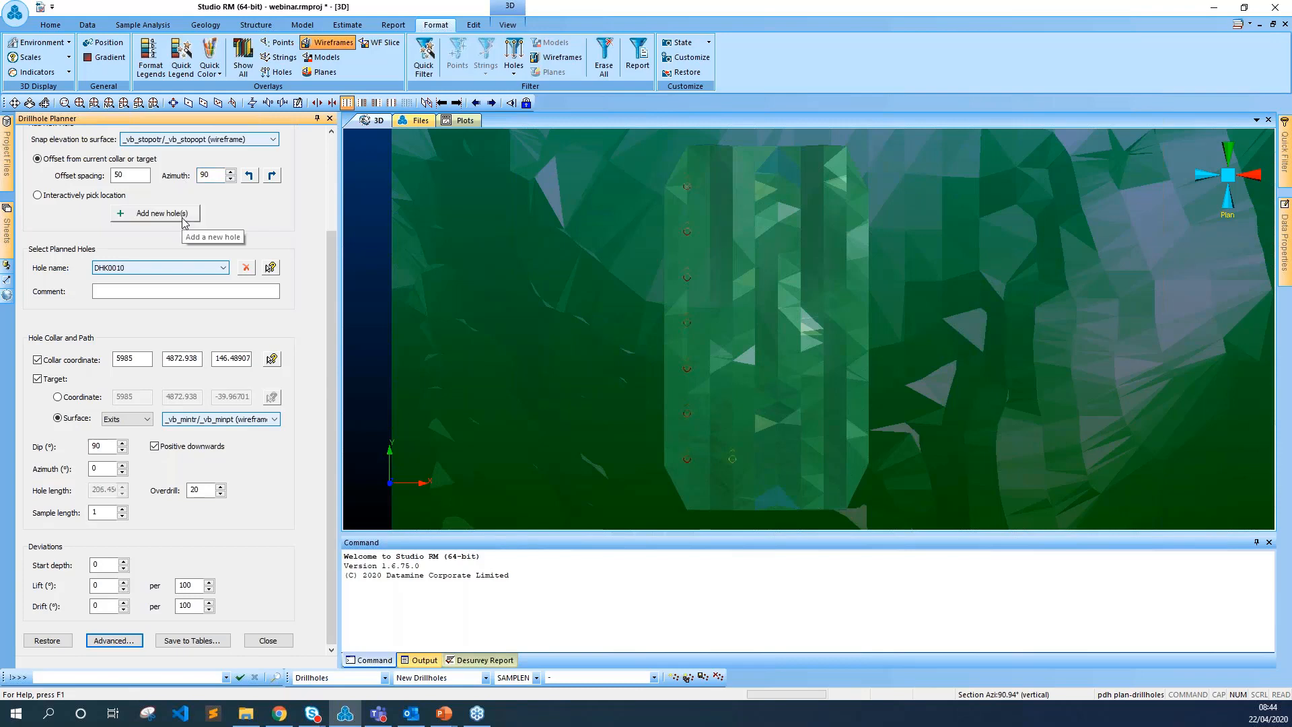
drag(215, 175, 191, 171)
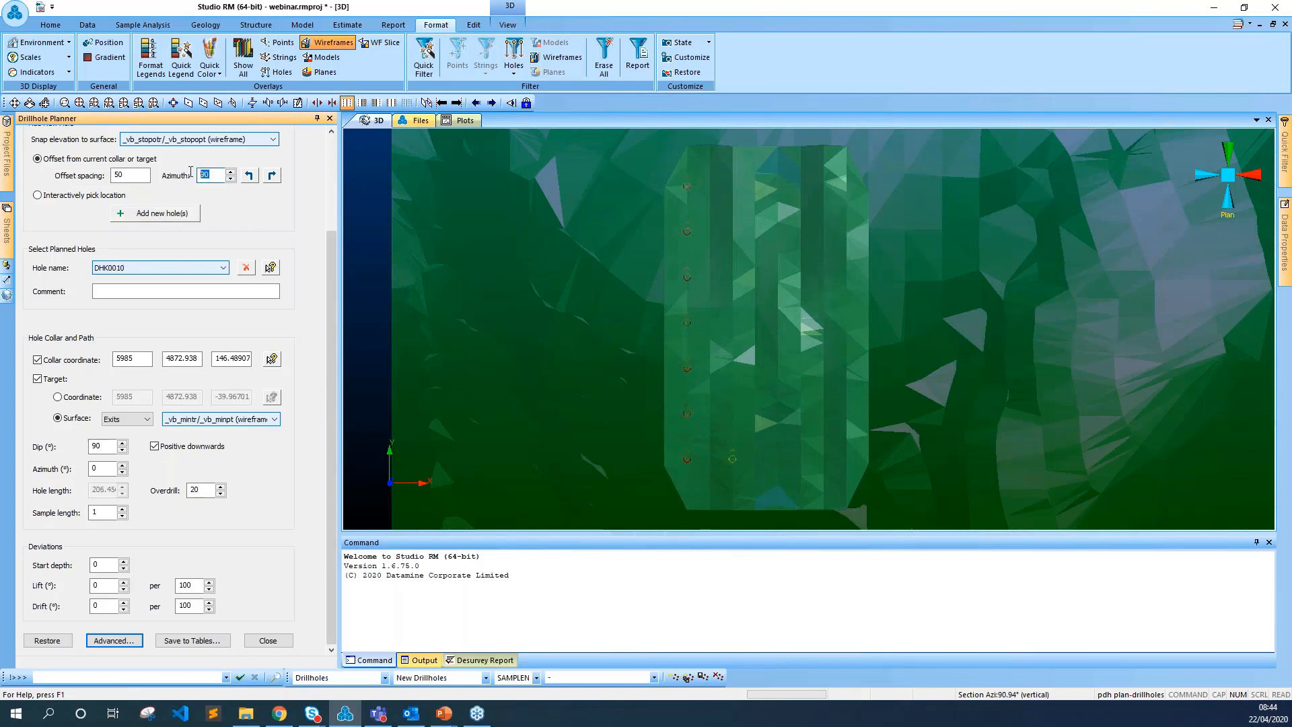
click(175, 216)
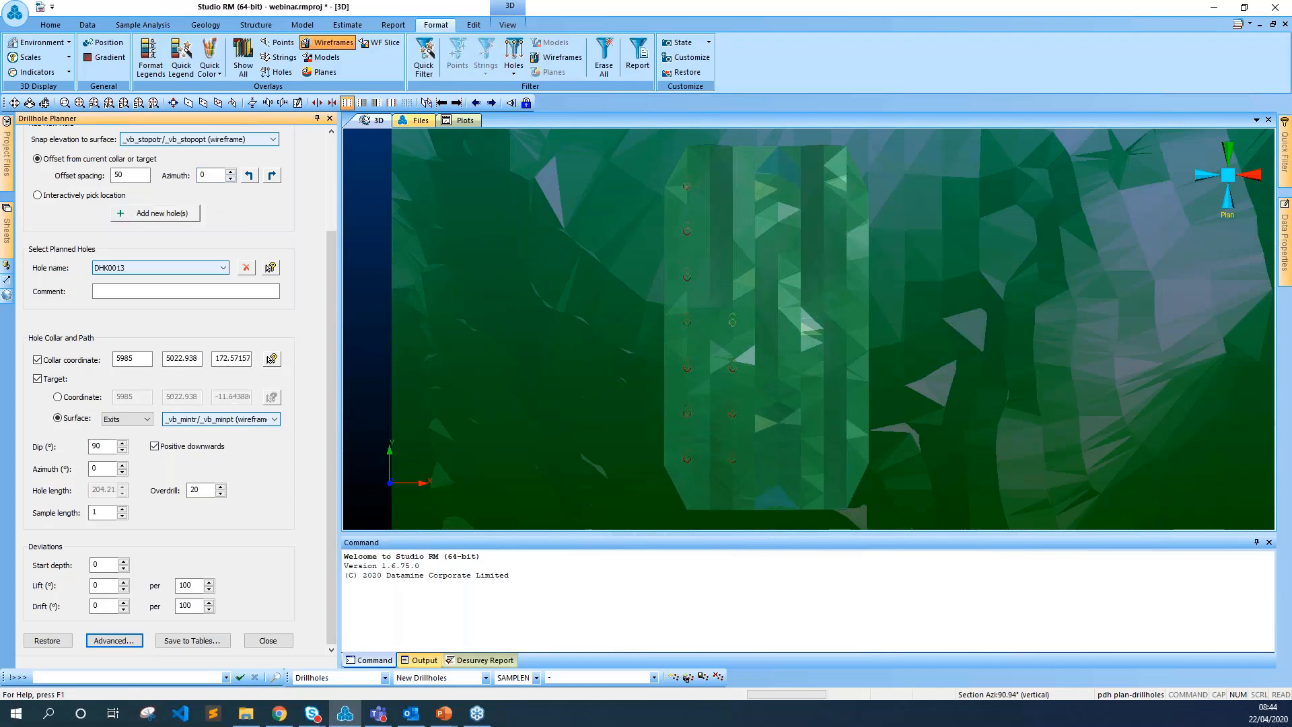
click(161, 213)
click(162, 213)
click(161, 214)
Step: Build a third column of holes at offset spacing 50, with one hole at azimuth 90 followed by six at azimuth 180
double_click(202, 174)
click(162, 214)
double_click(209, 175)
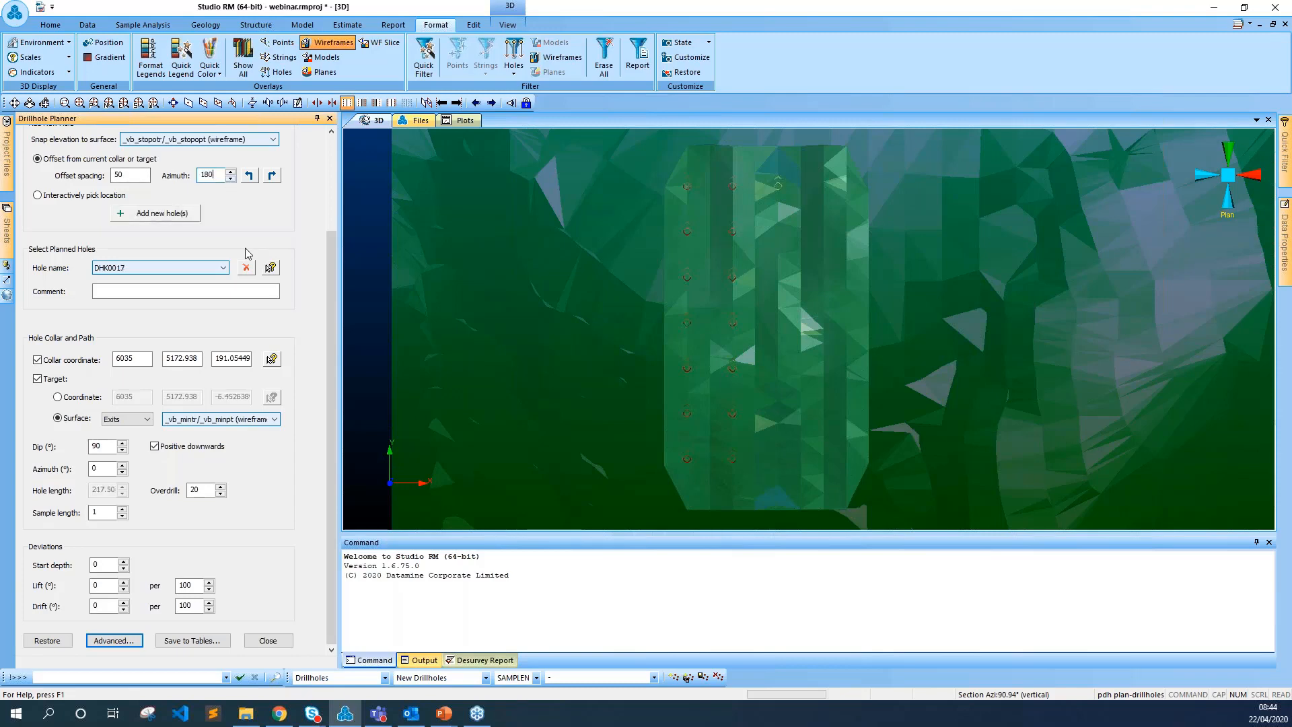
click(161, 213)
click(162, 213)
click(162, 214)
click(161, 213)
click(162, 213)
click(162, 213)
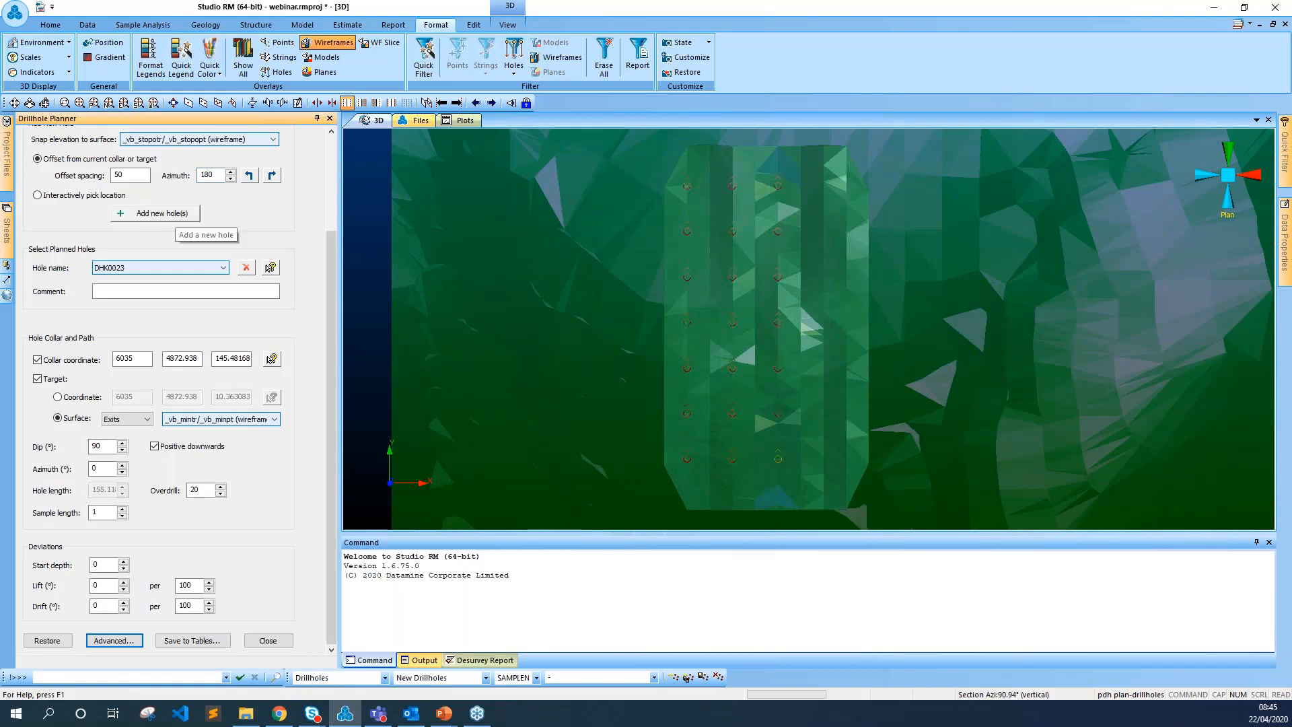
Step: Complete a fourth column of holes at offset spacing 50, adding one at azimuth 90 from DHK0023 and six at azimuth 0
double_click(208, 175)
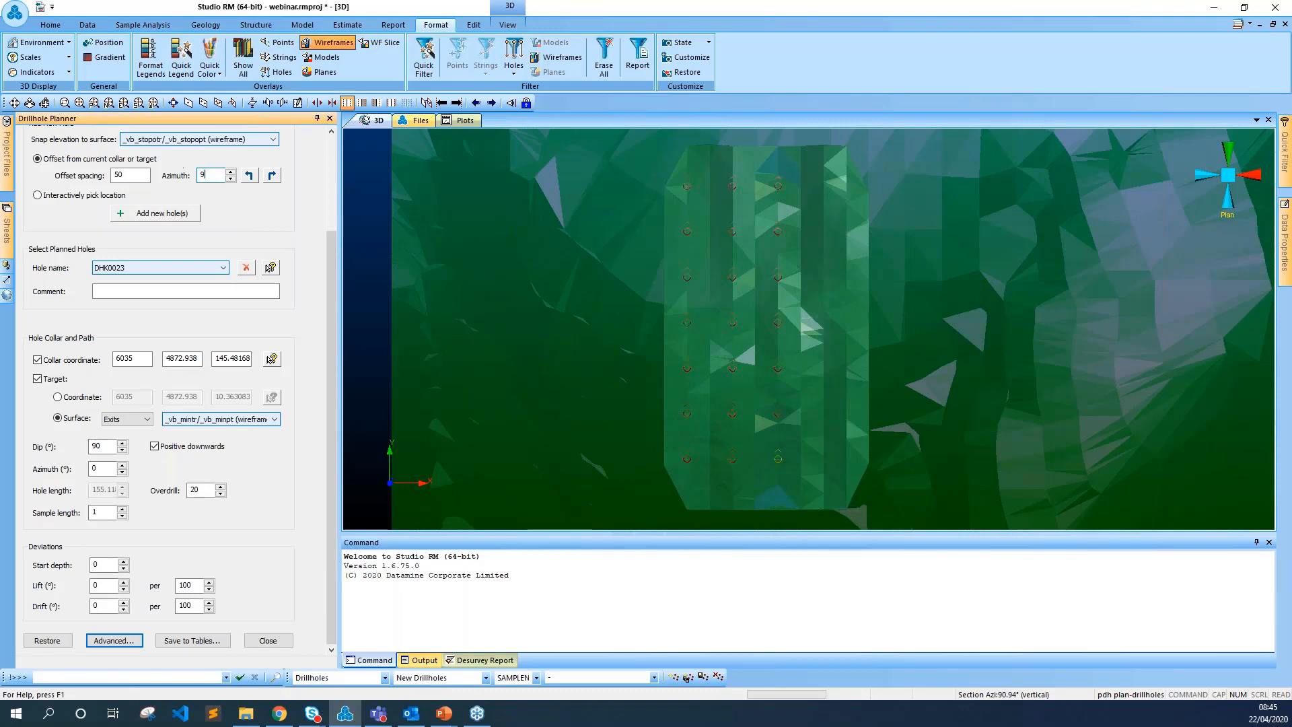
click(161, 214)
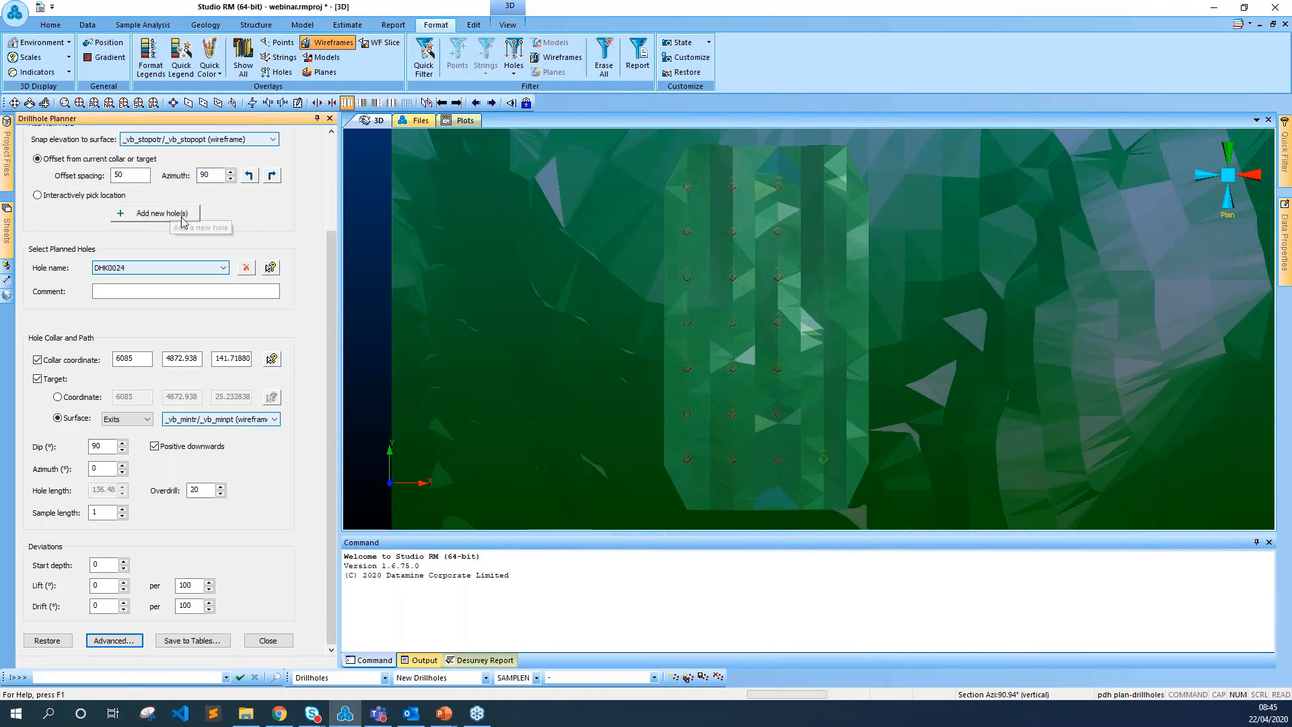
double_click(208, 175)
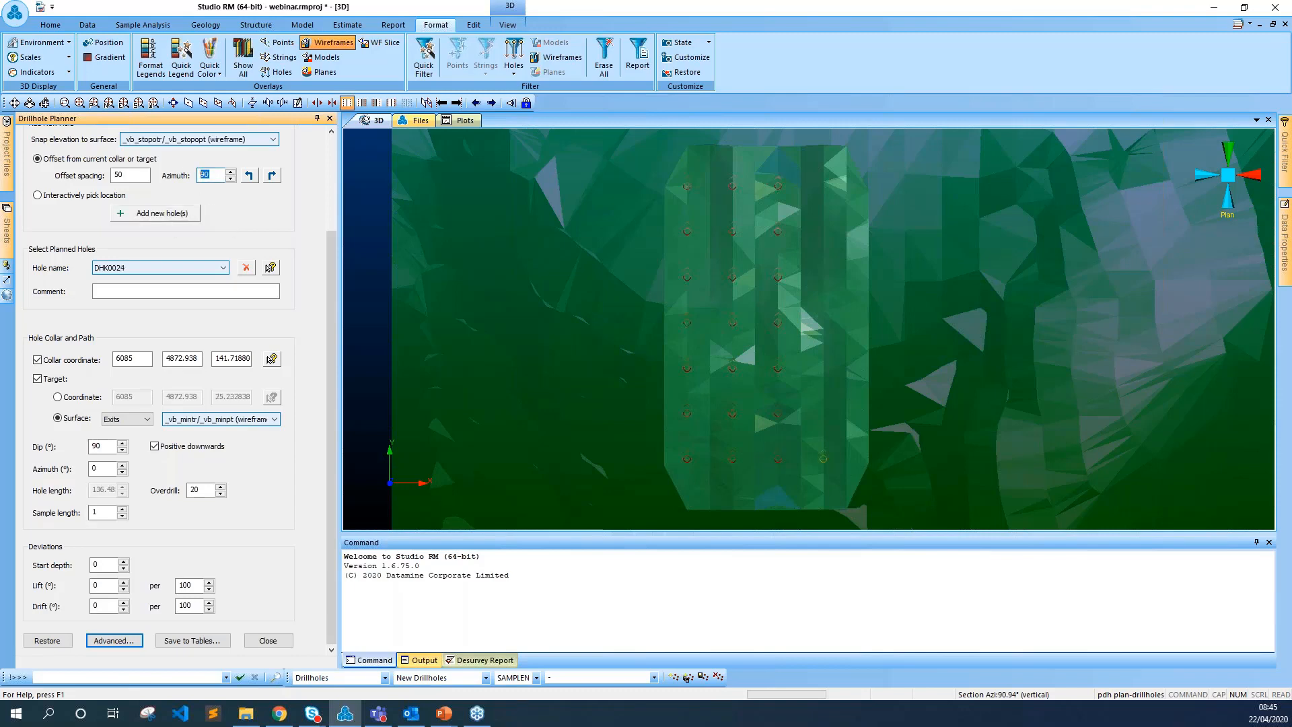
click(146, 214)
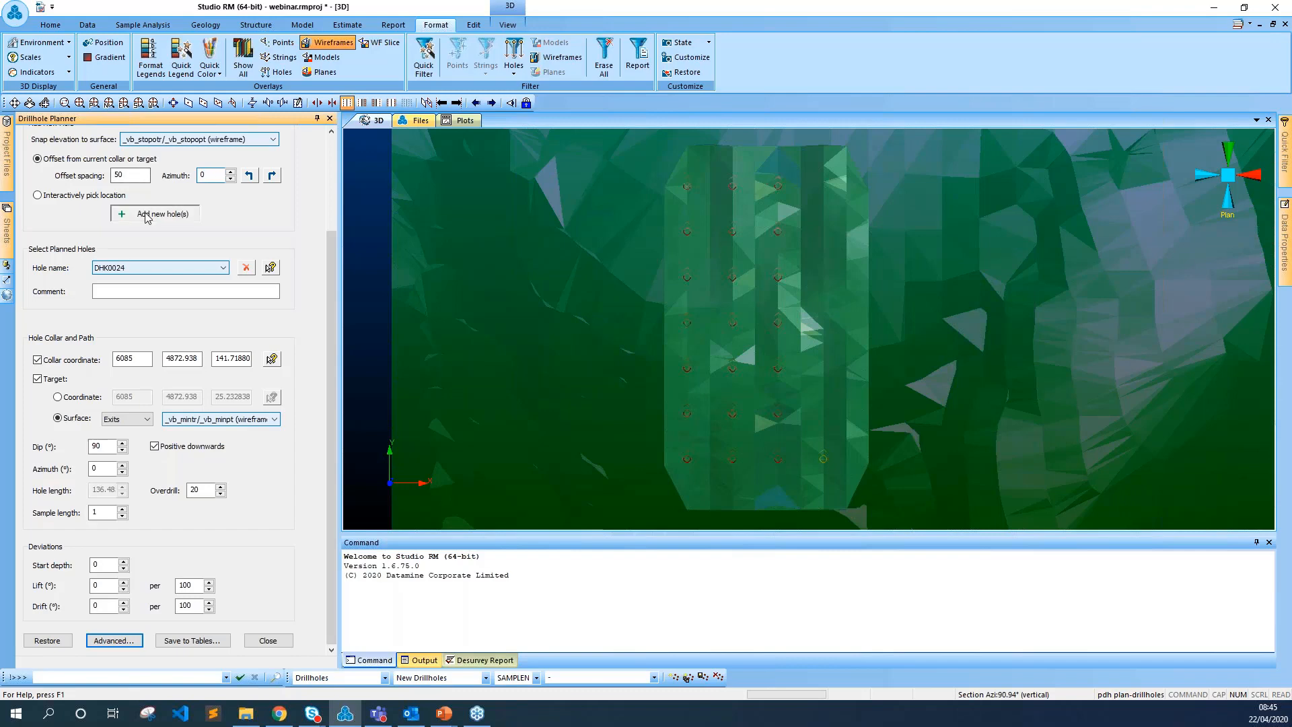
click(146, 214)
click(146, 214)
click(149, 213)
click(149, 212)
click(149, 213)
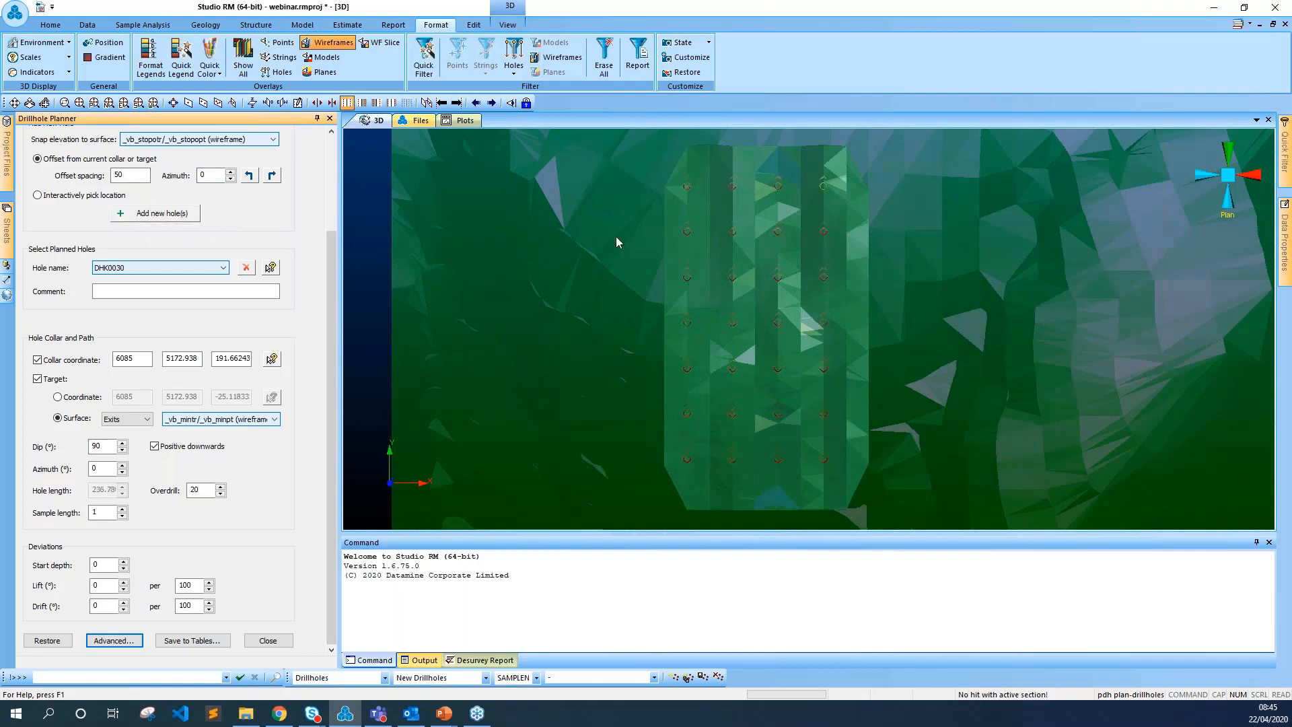
Step: Hide the _vb_mintr/_vb_minpt wireframe and display the _vb_modore block model against the planned holes in an oblique view
drag(975, 350, 835, 262)
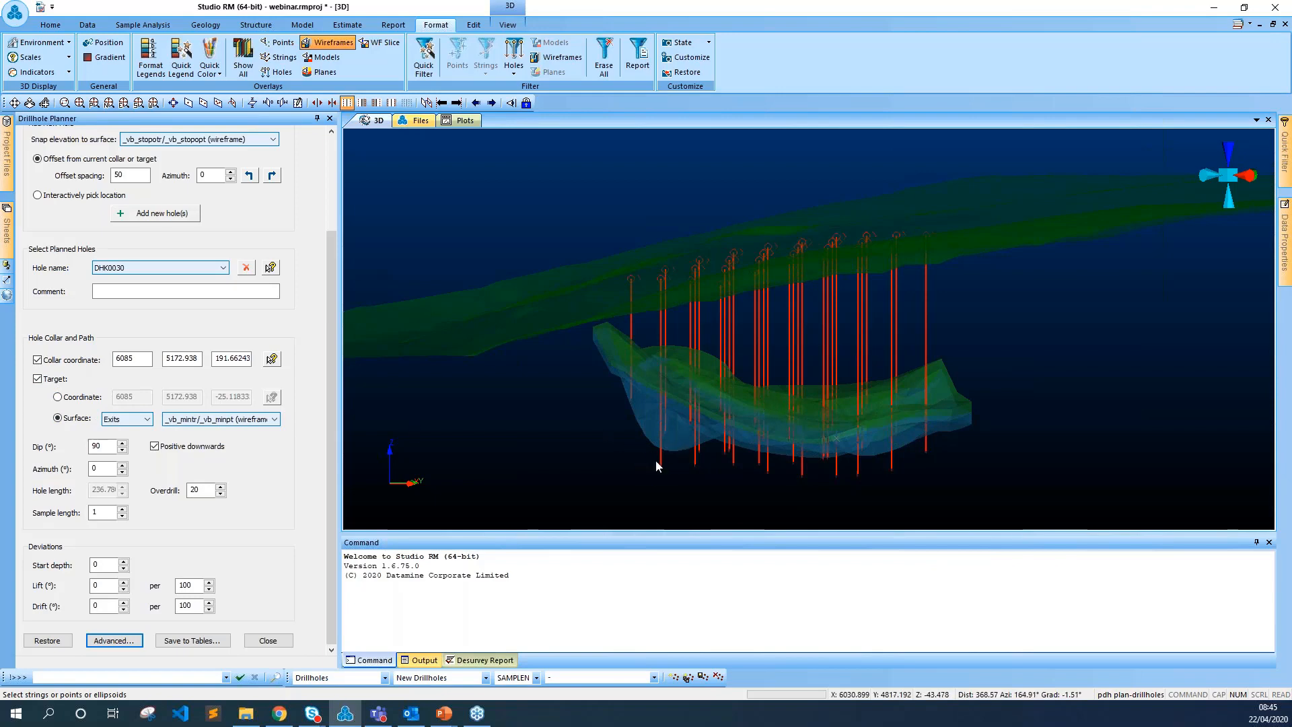
drag(919, 471, 895, 478)
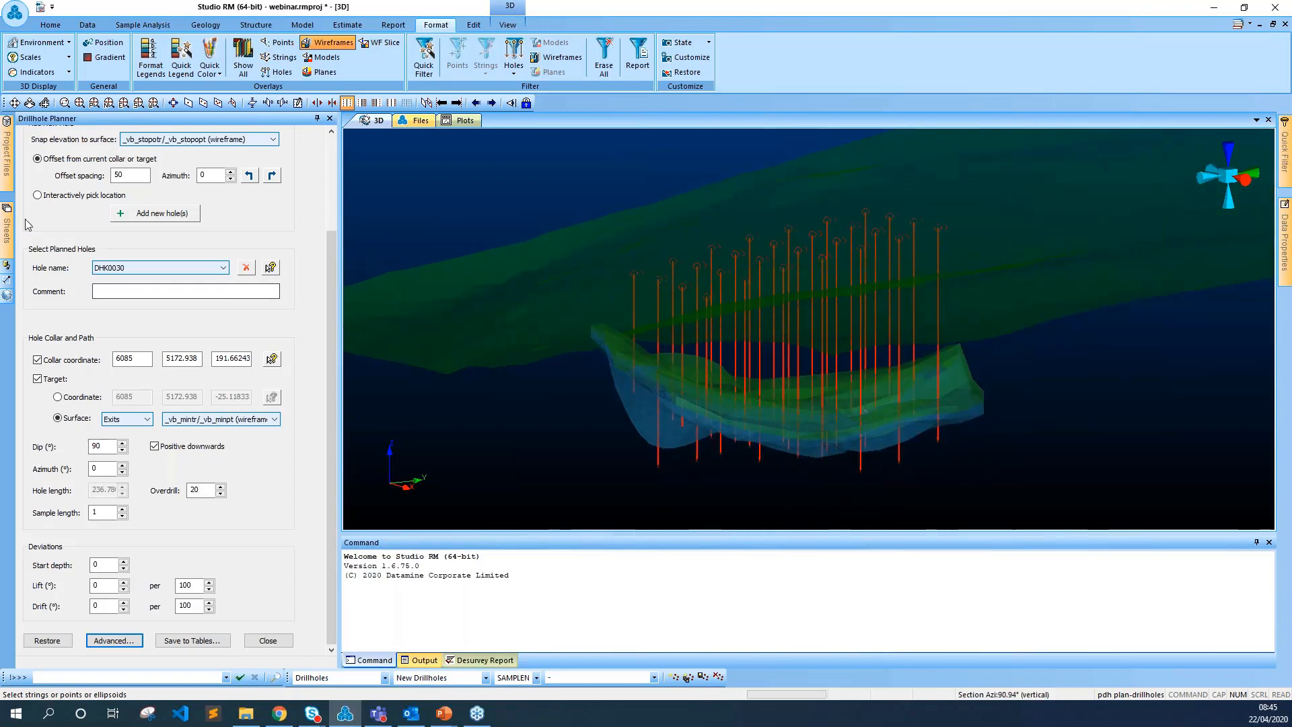
mouse_move(9, 229)
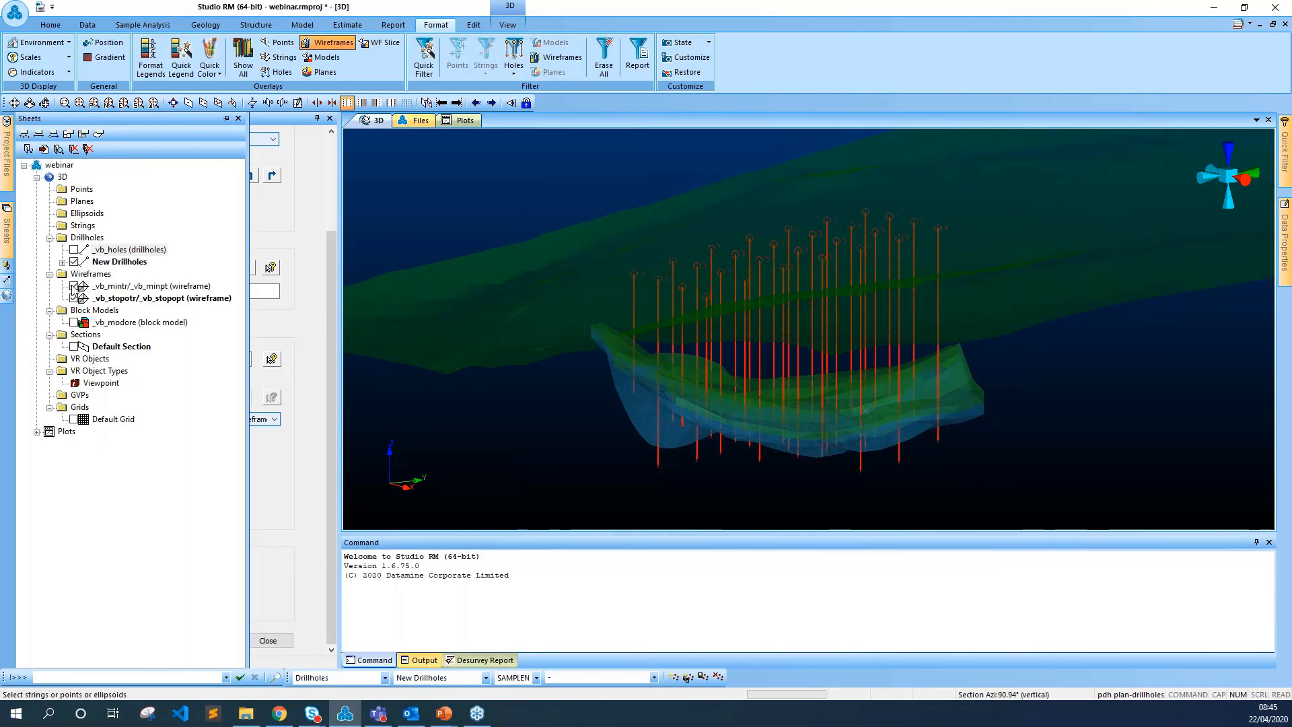
click(74, 286)
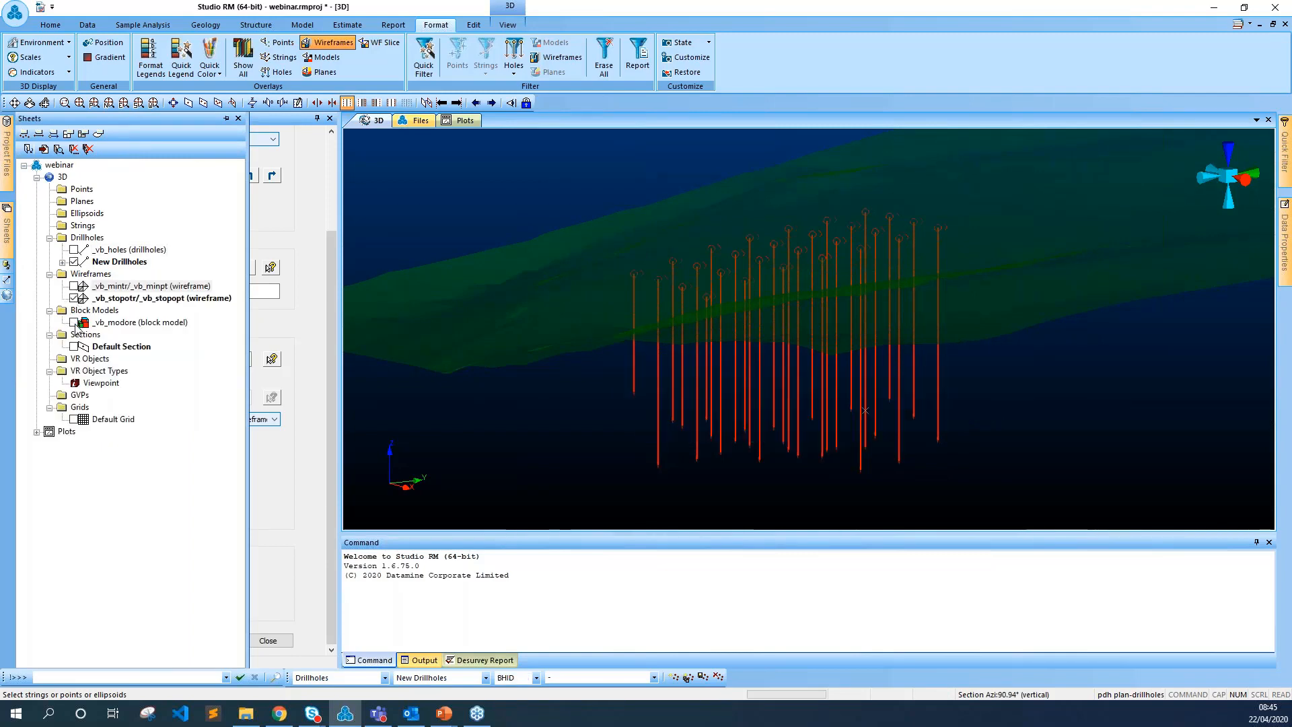
click(74, 322)
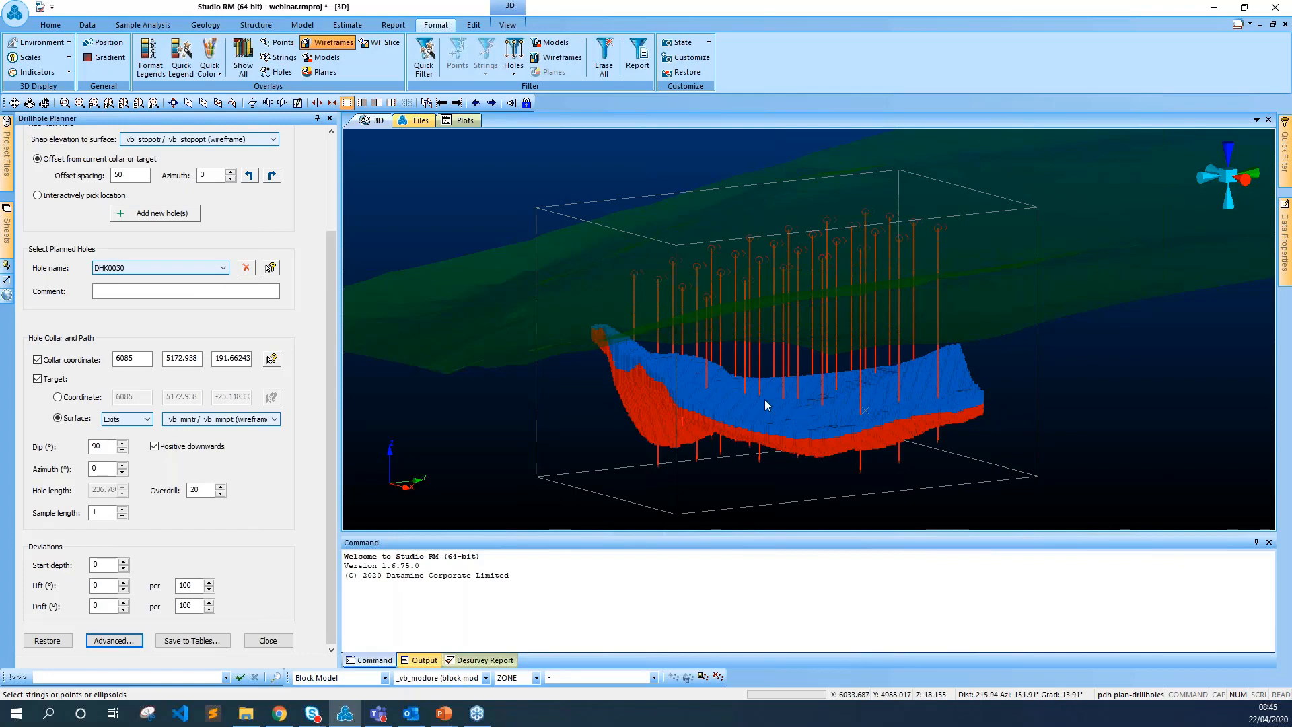
Step: Examine the ZONE field of the _vb_modore block model in the table editor, and close the table
click(7, 233)
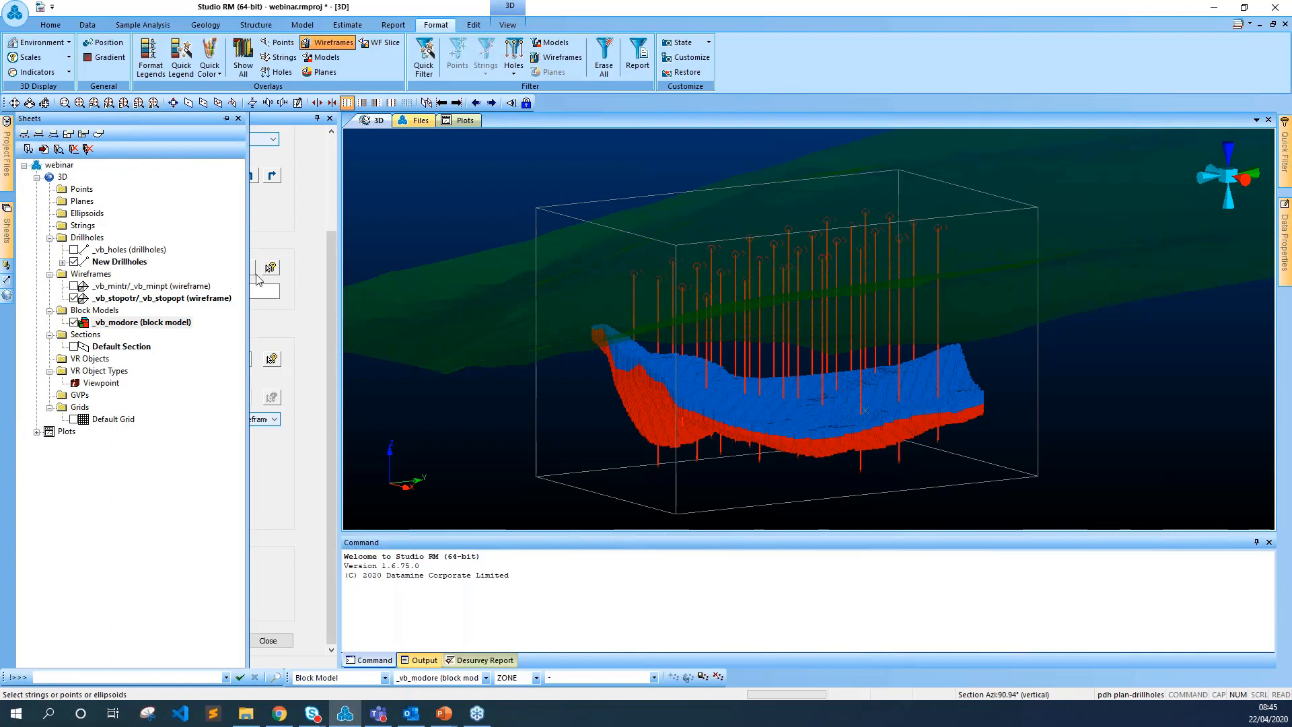
click(7, 176)
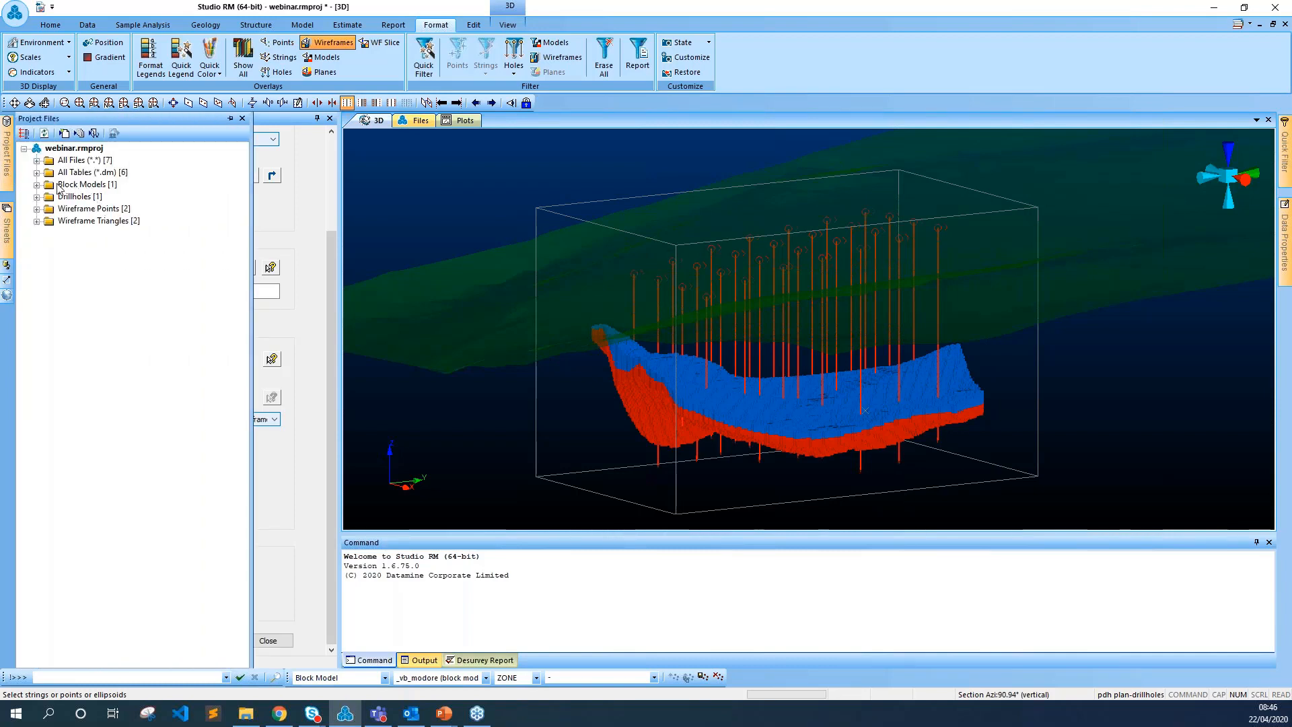
click(37, 185)
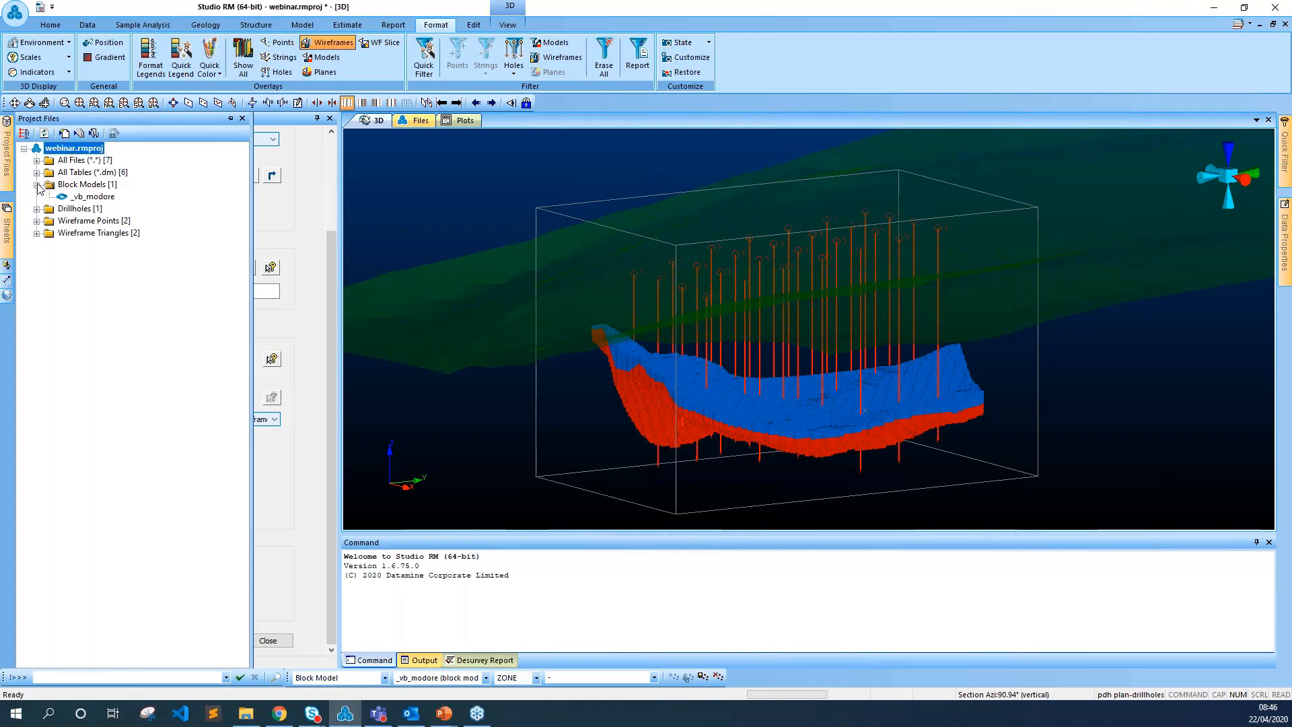
click(85, 197)
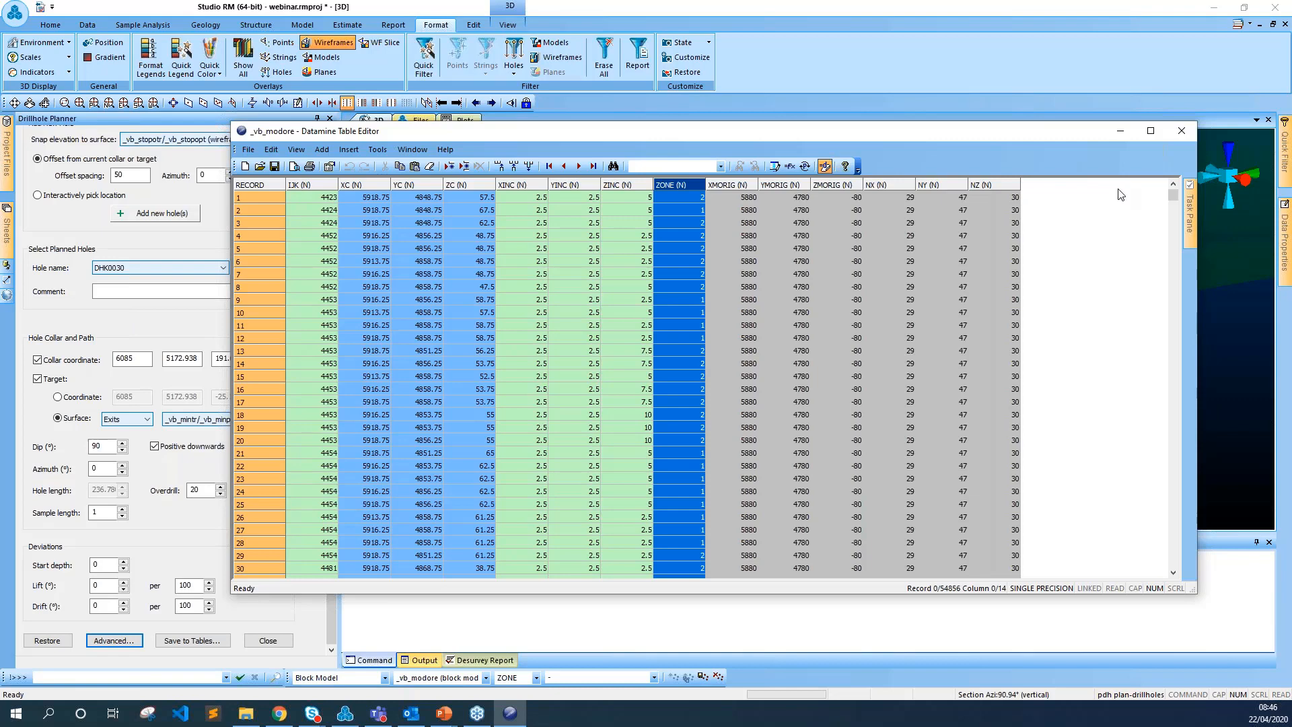
click(1181, 130)
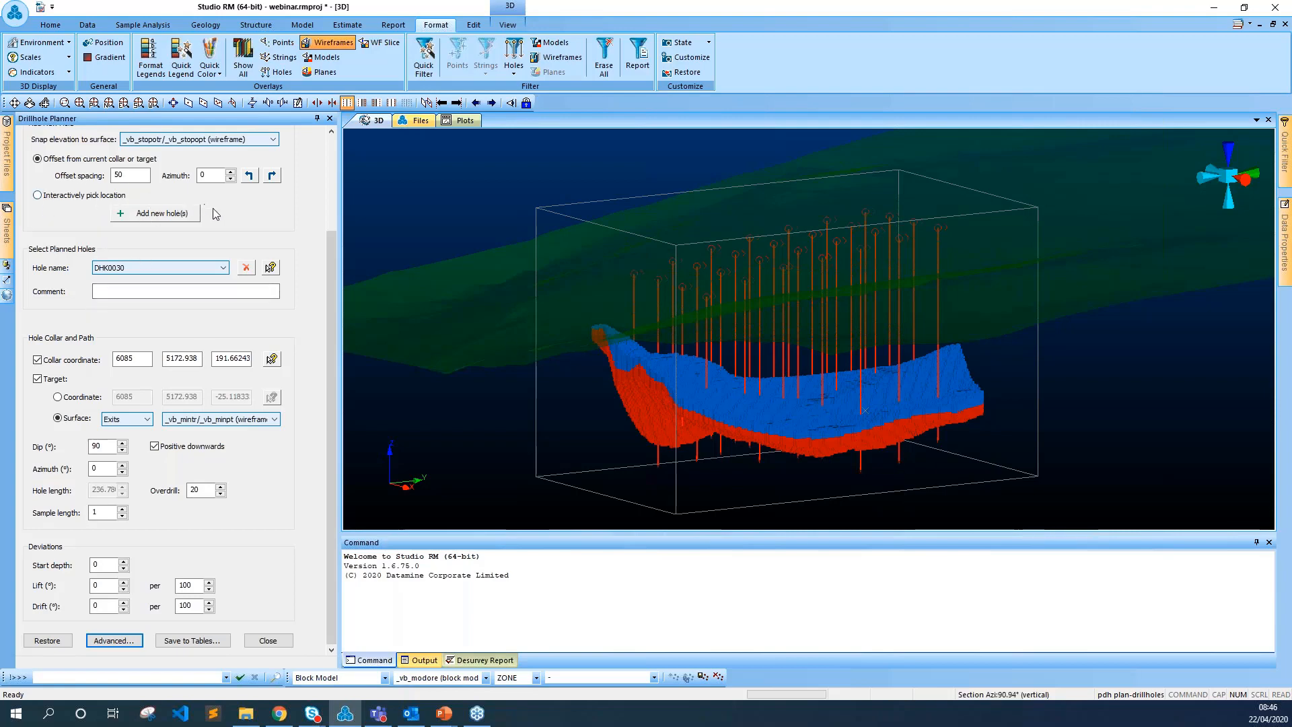
Step: Set the attribute model to _vb_modore (block model) and apply it to all planned holes
scroll(237, 201, up, 3)
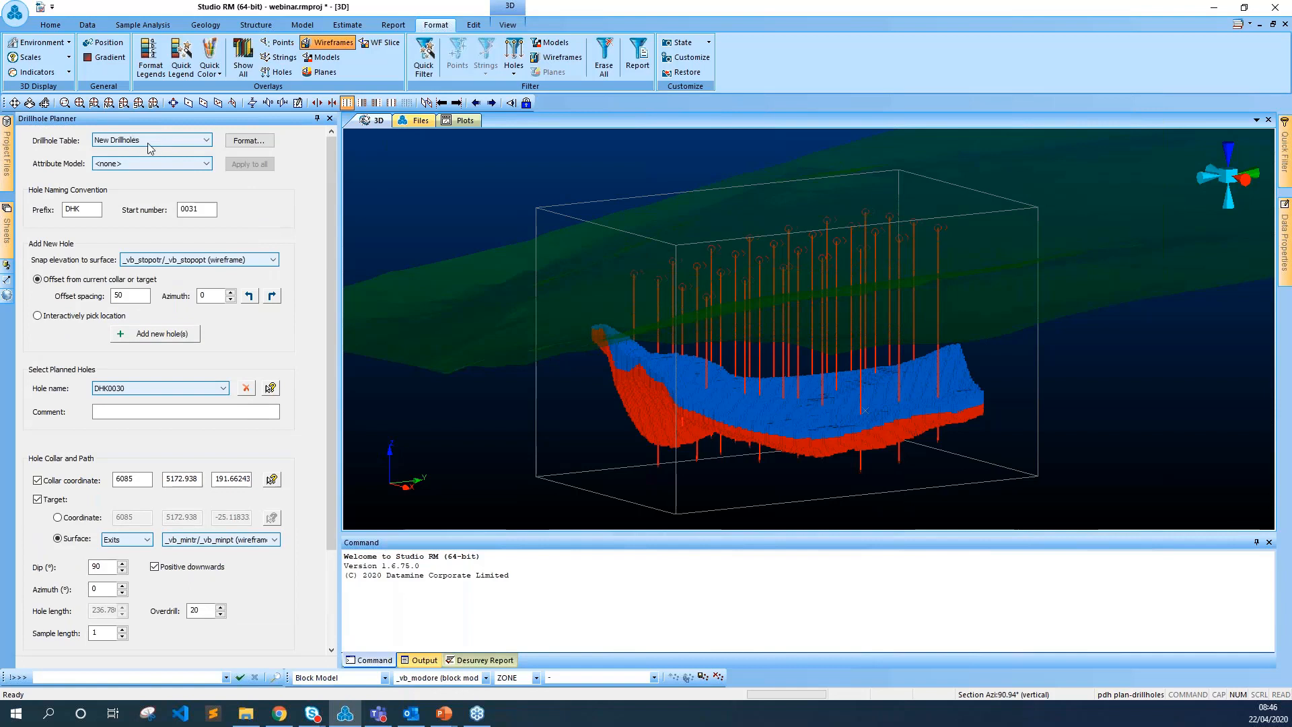
click(110, 166)
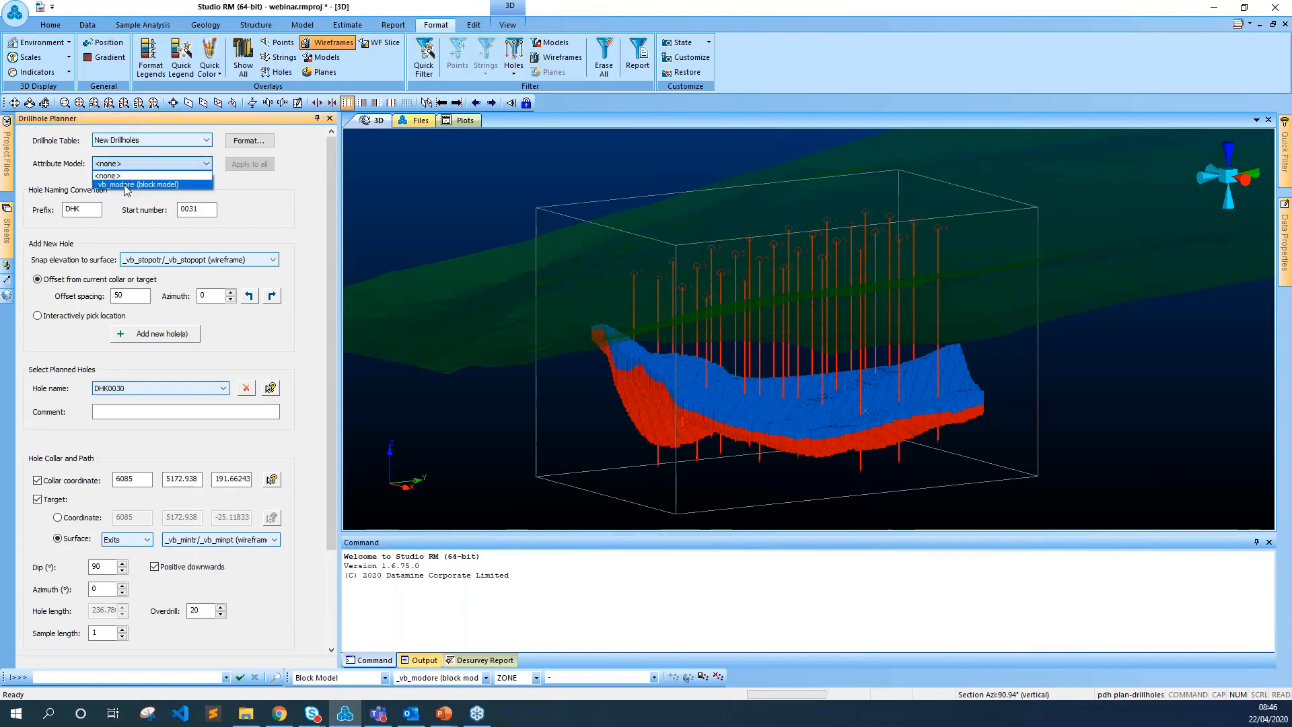
click(127, 184)
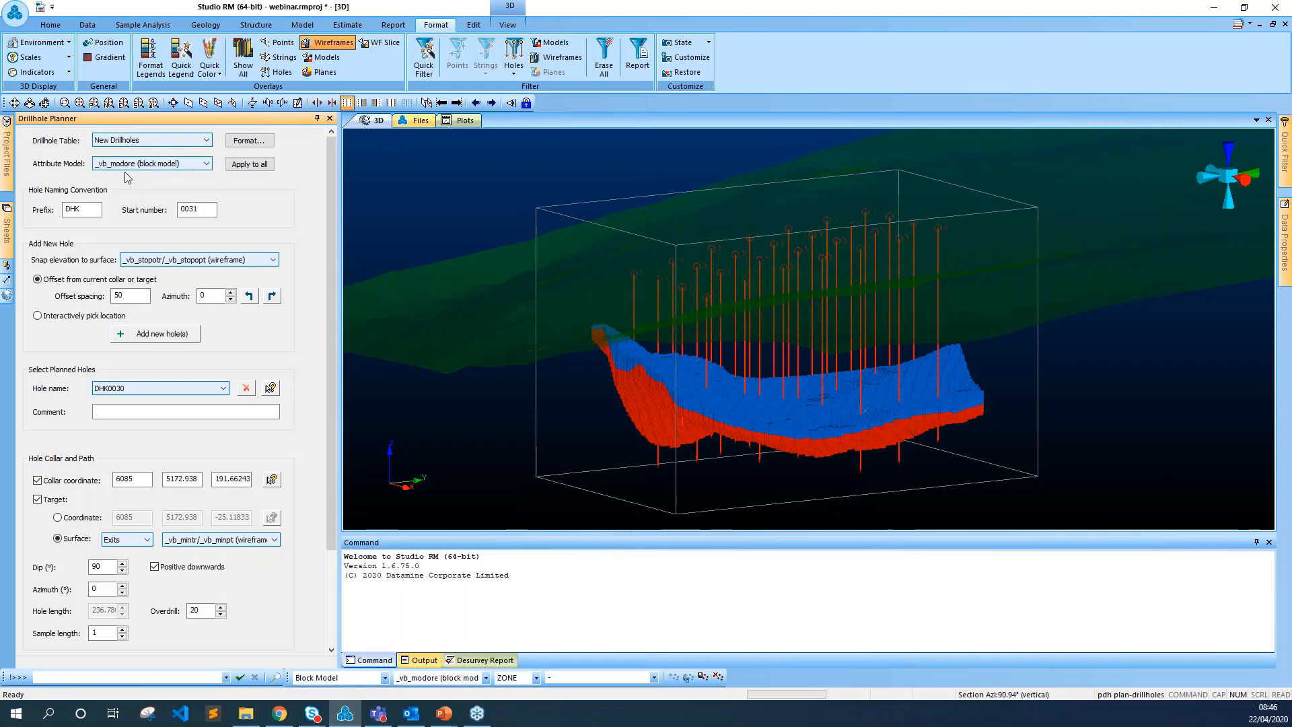
click(247, 168)
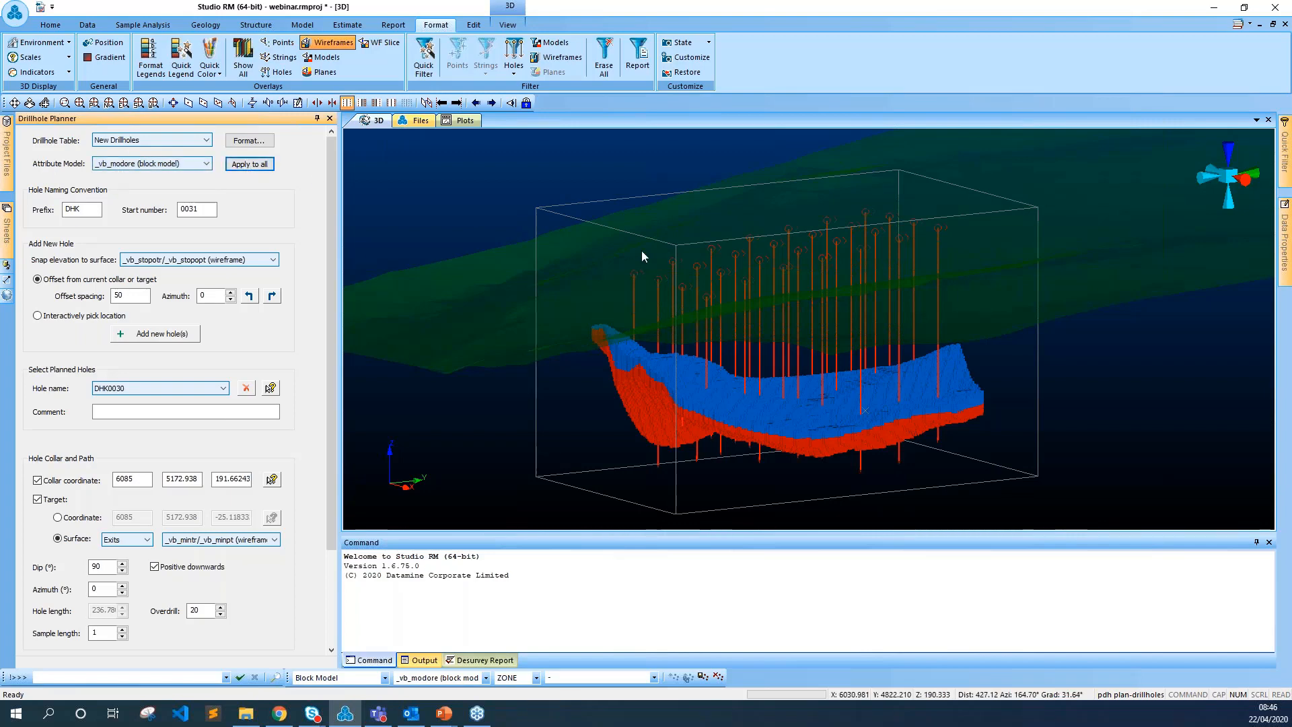
Step: Start saving the planned holes to tables, with Collars, Surveys and Samples all included
drag(328, 183, 333, 278)
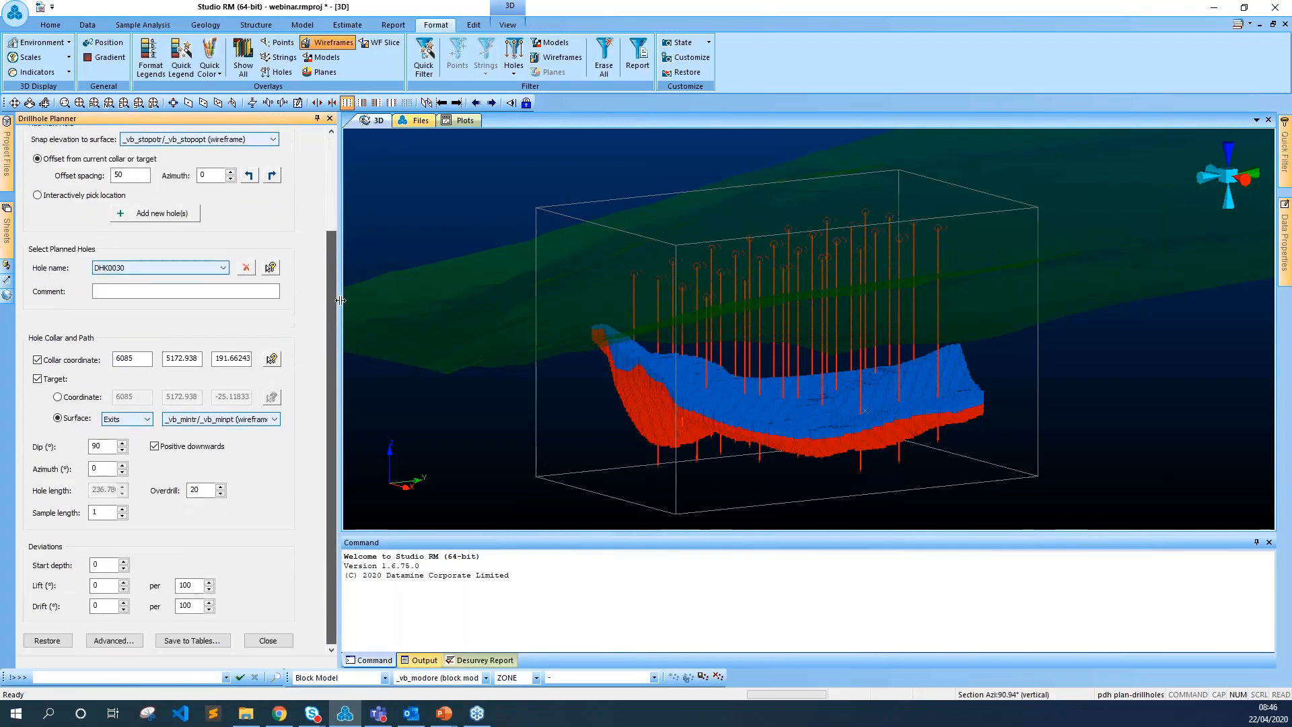
click(214, 643)
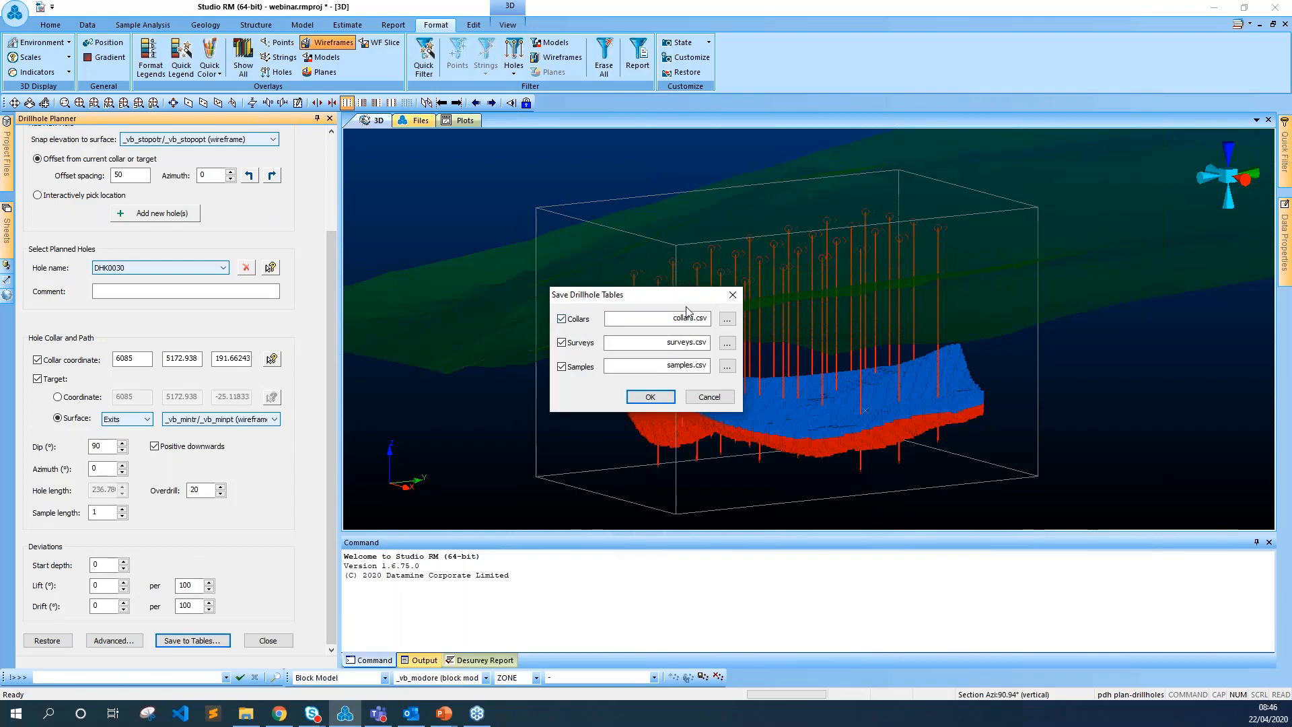
click(562, 319)
click(562, 343)
click(562, 367)
click(562, 343)
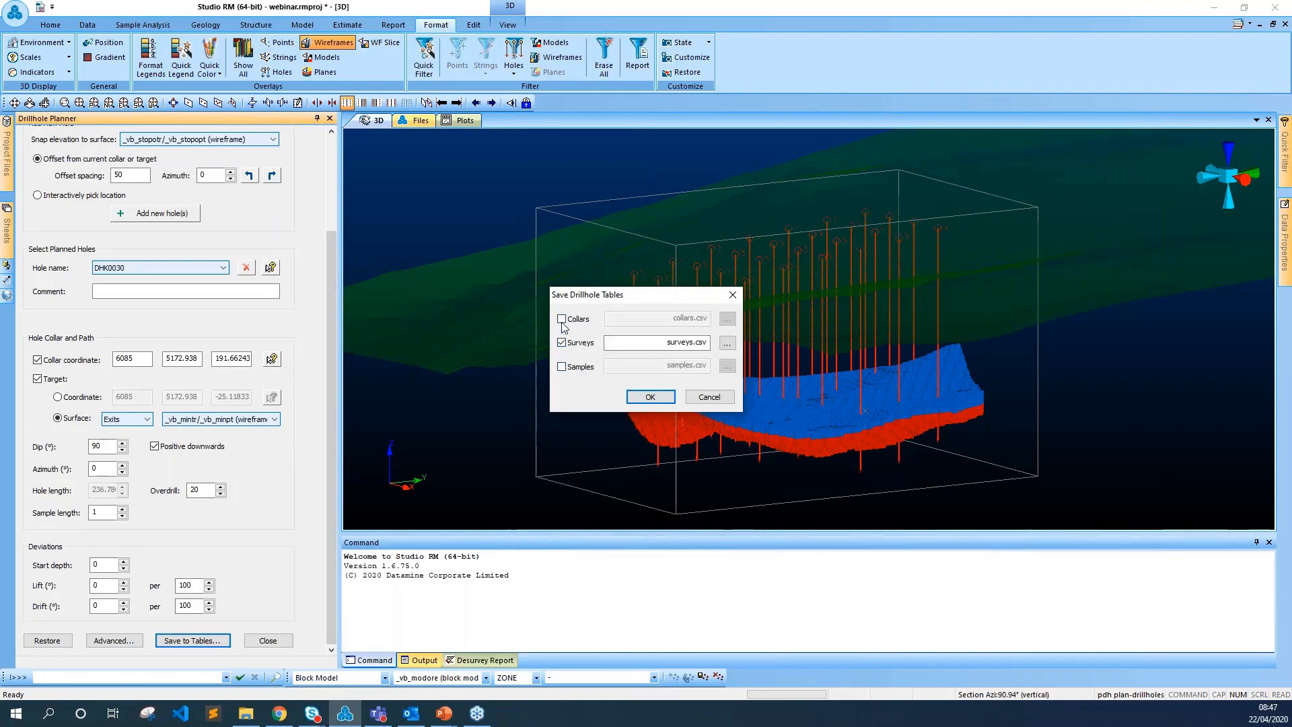
click(562, 319)
click(562, 366)
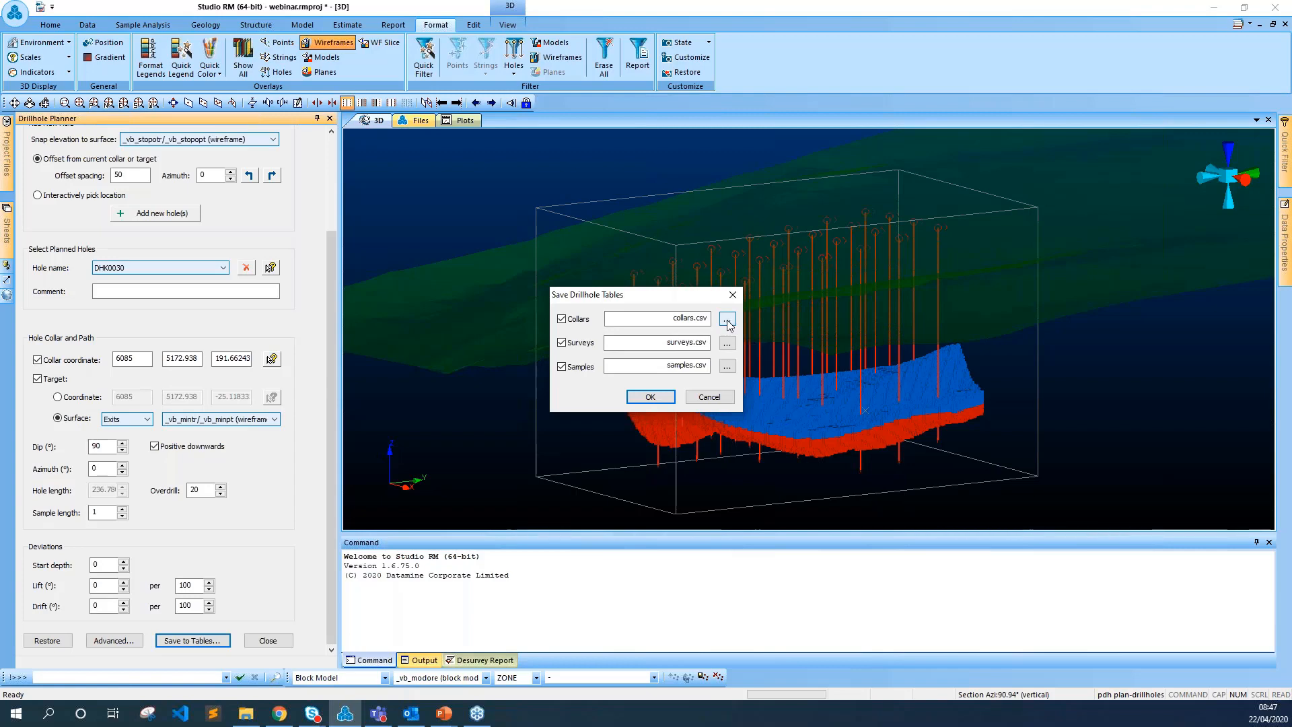
Step: Save collars.csv, surveys.csv and samples.csv in the drillhole planner folder inside webinar DH planner
click(727, 320)
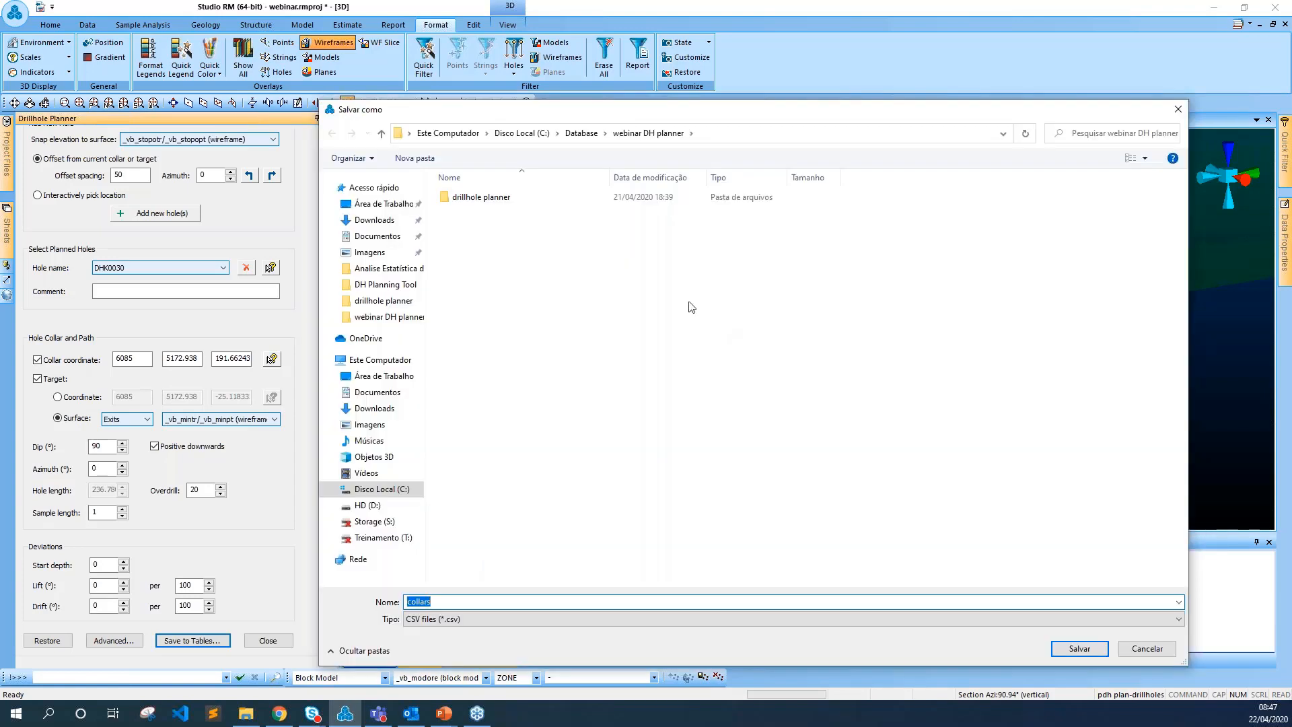
double_click(471, 202)
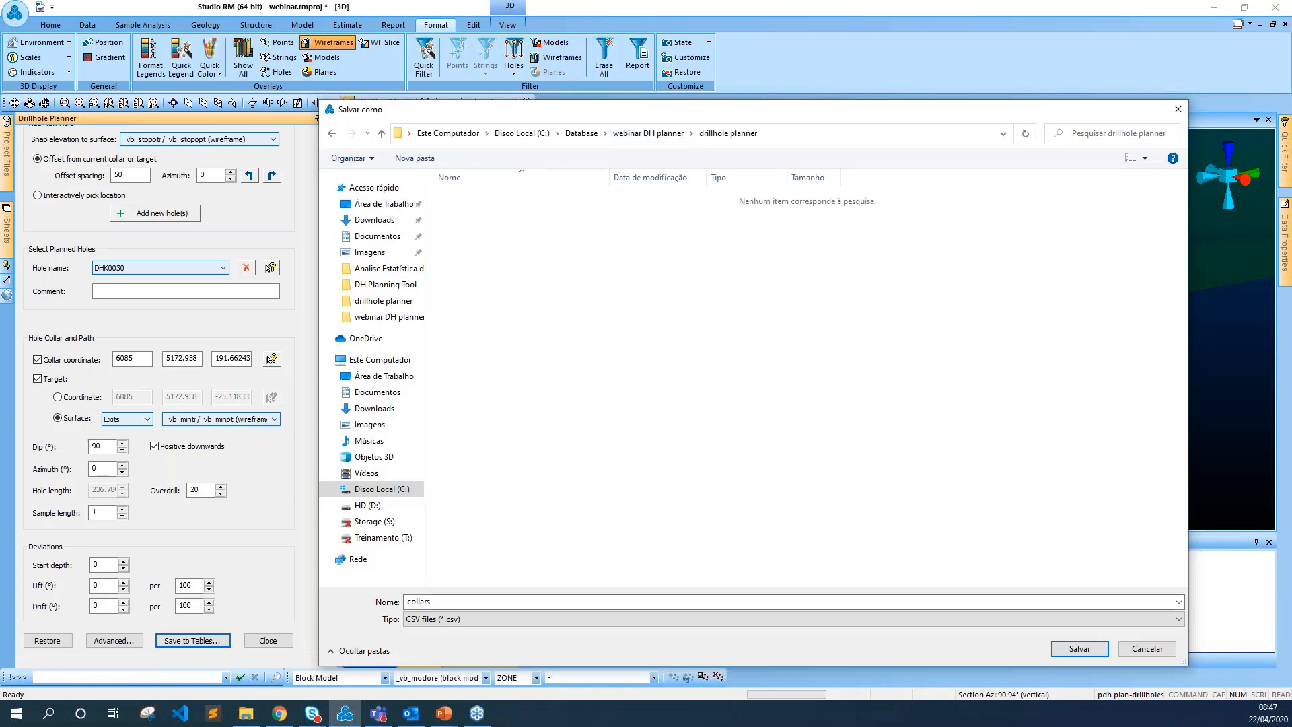
click(1083, 649)
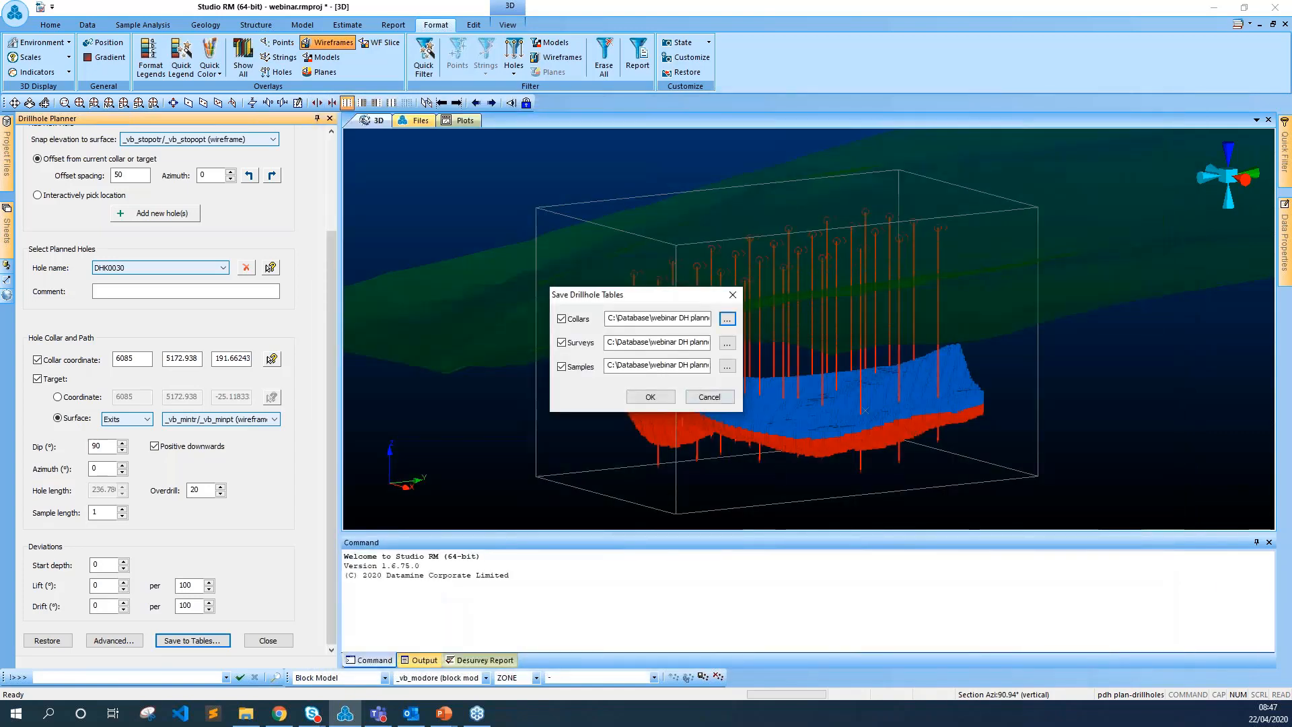
drag(618, 342, 645, 342)
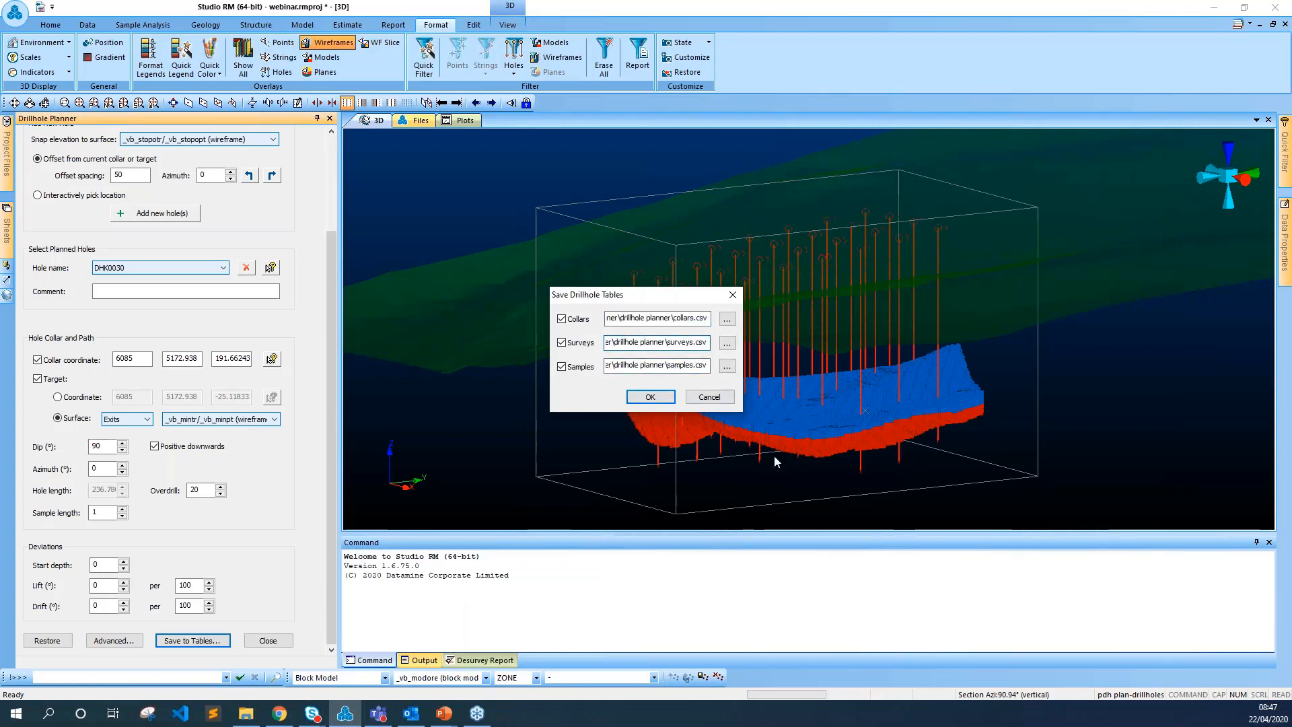
click(651, 397)
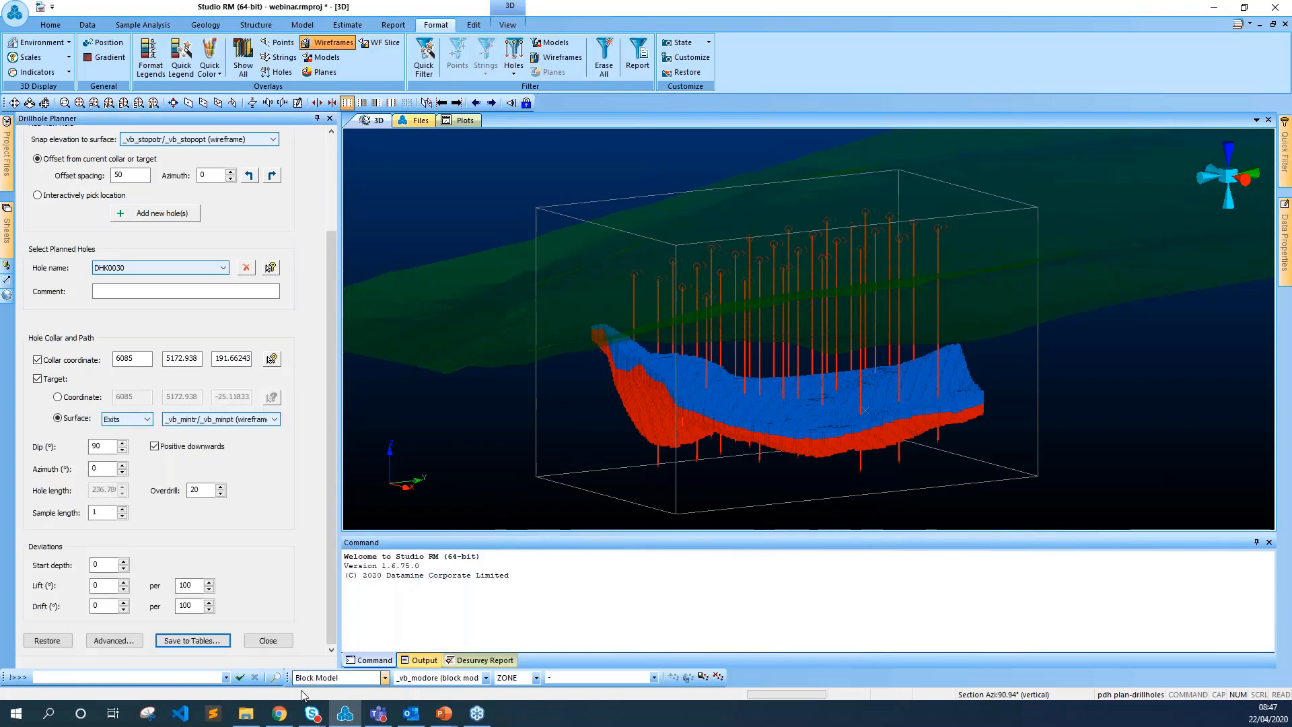
Step: Switch to File Explorer and open the exported samples.csv from the drillhole planner folder in Excel
click(248, 715)
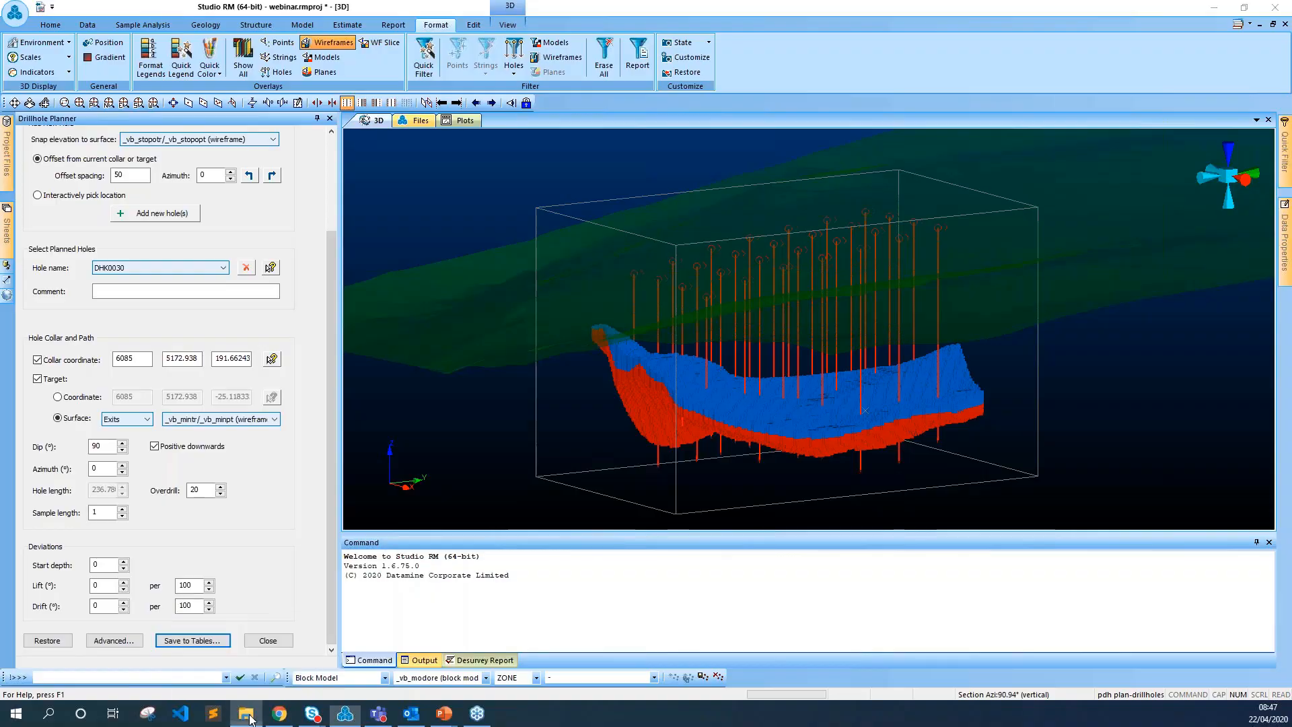
drag(545, 397, 259, 152)
click(264, 263)
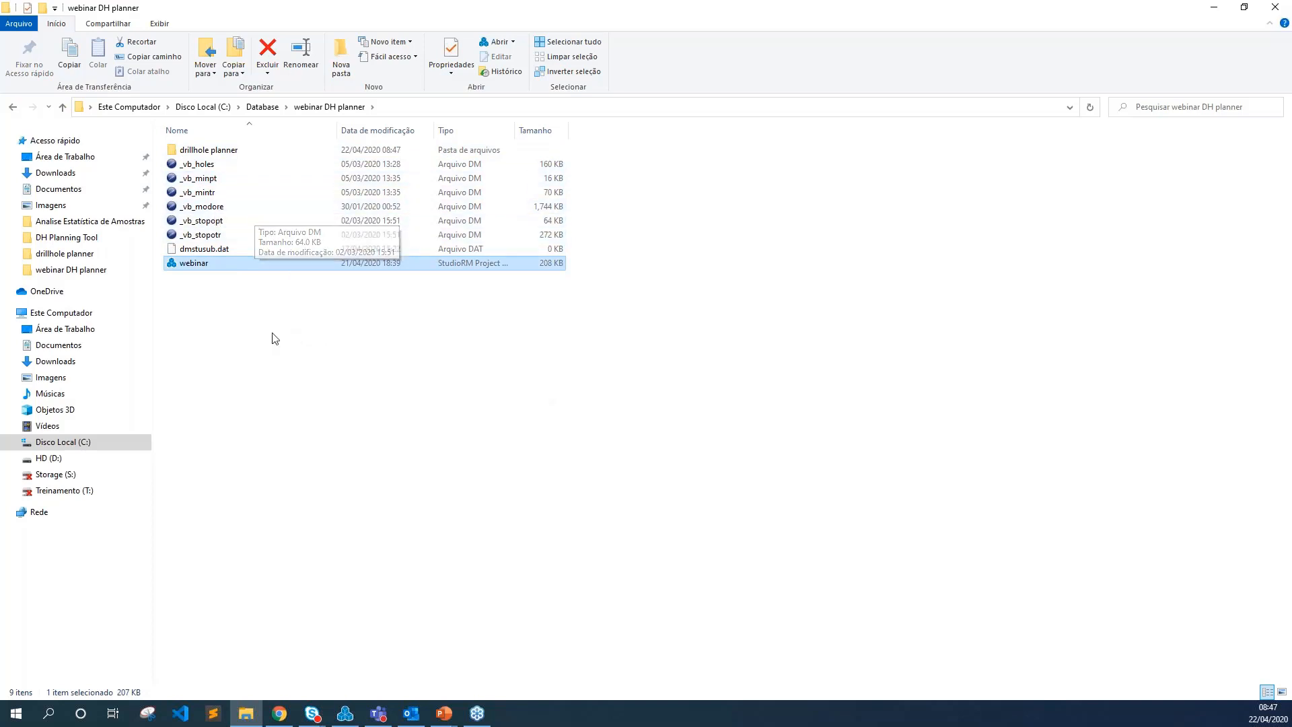
click(248, 329)
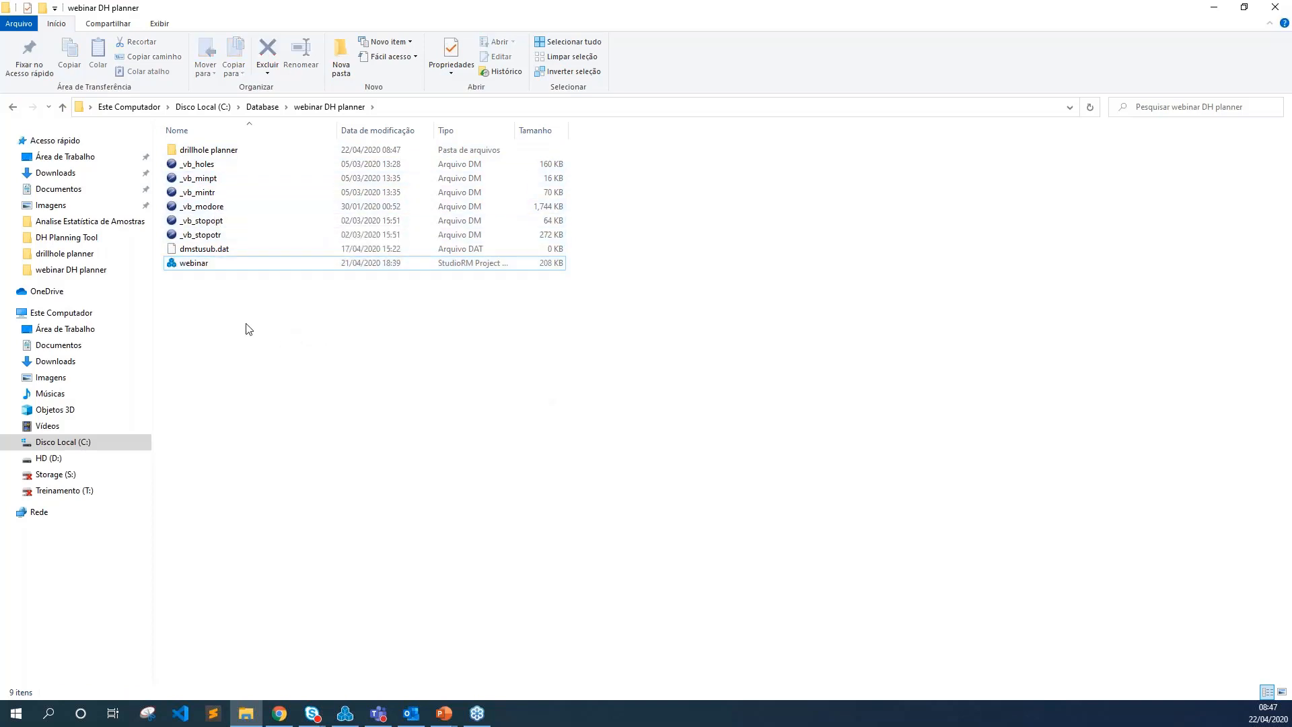
double_click(224, 153)
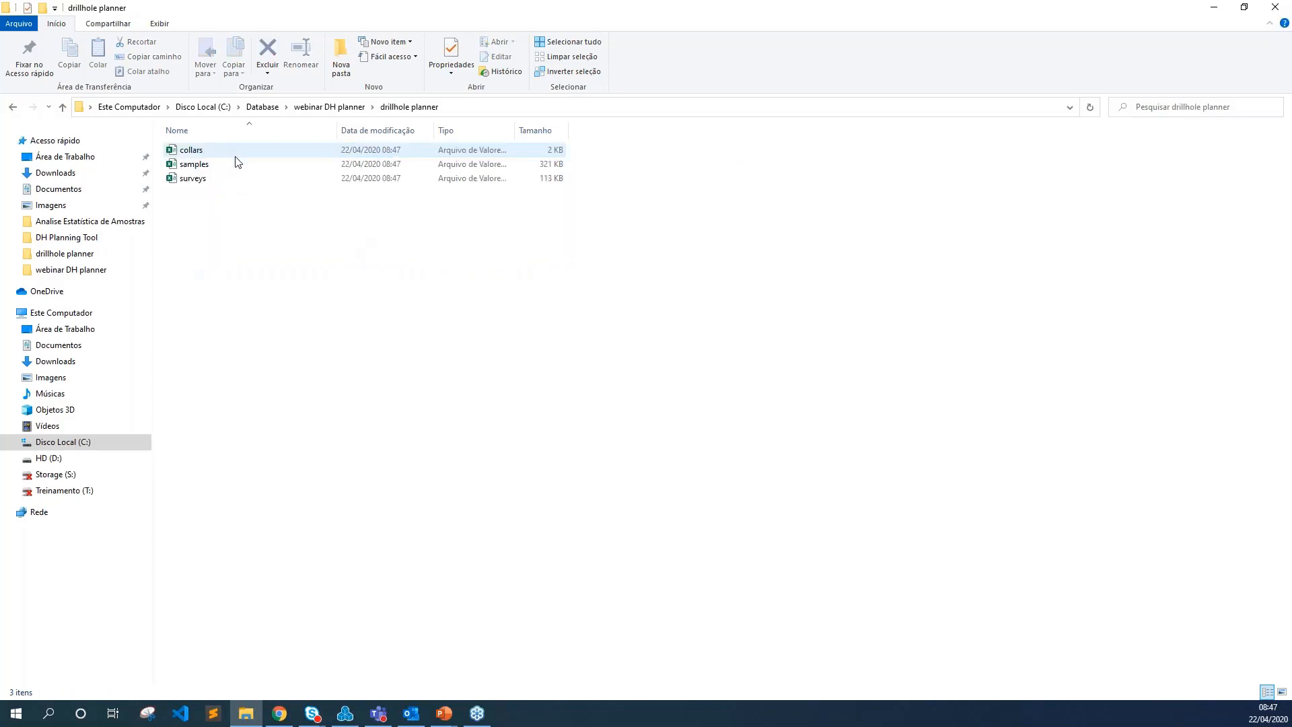
double_click(197, 166)
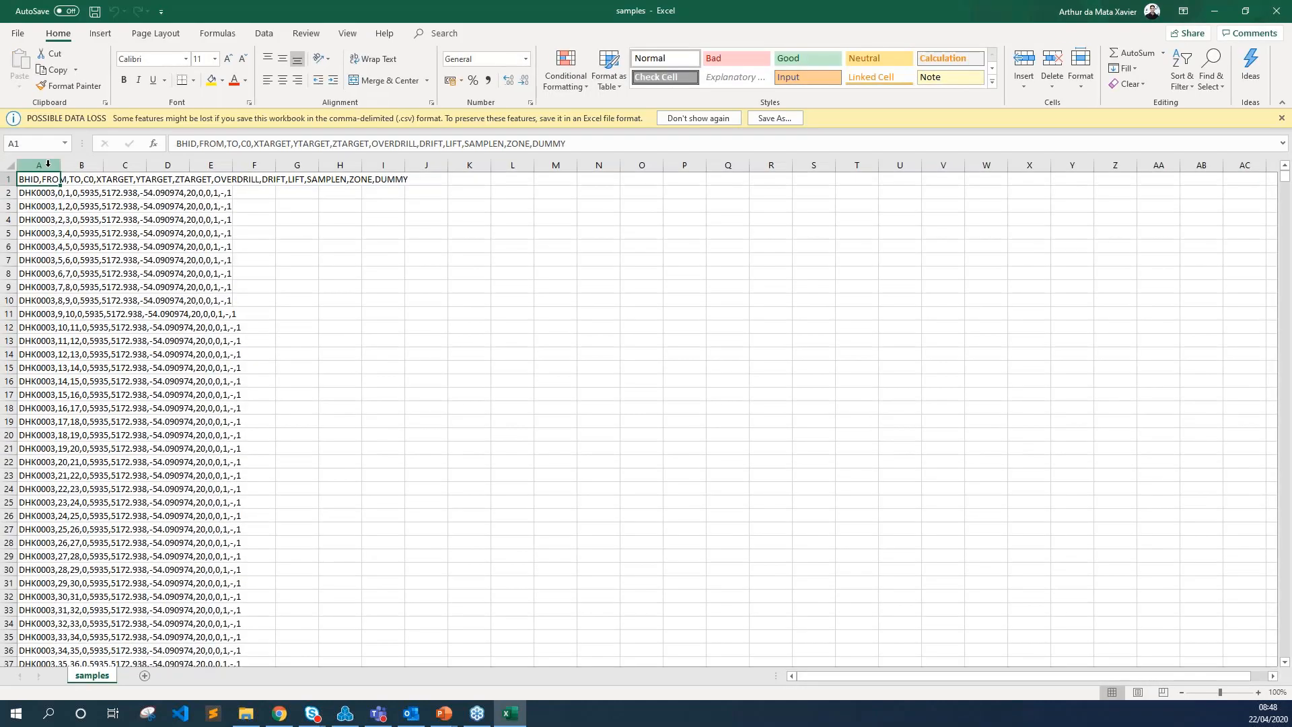
Step: Split the text in column A of the samples sheet into separate columns, using comma as the delimiter
click(39, 164)
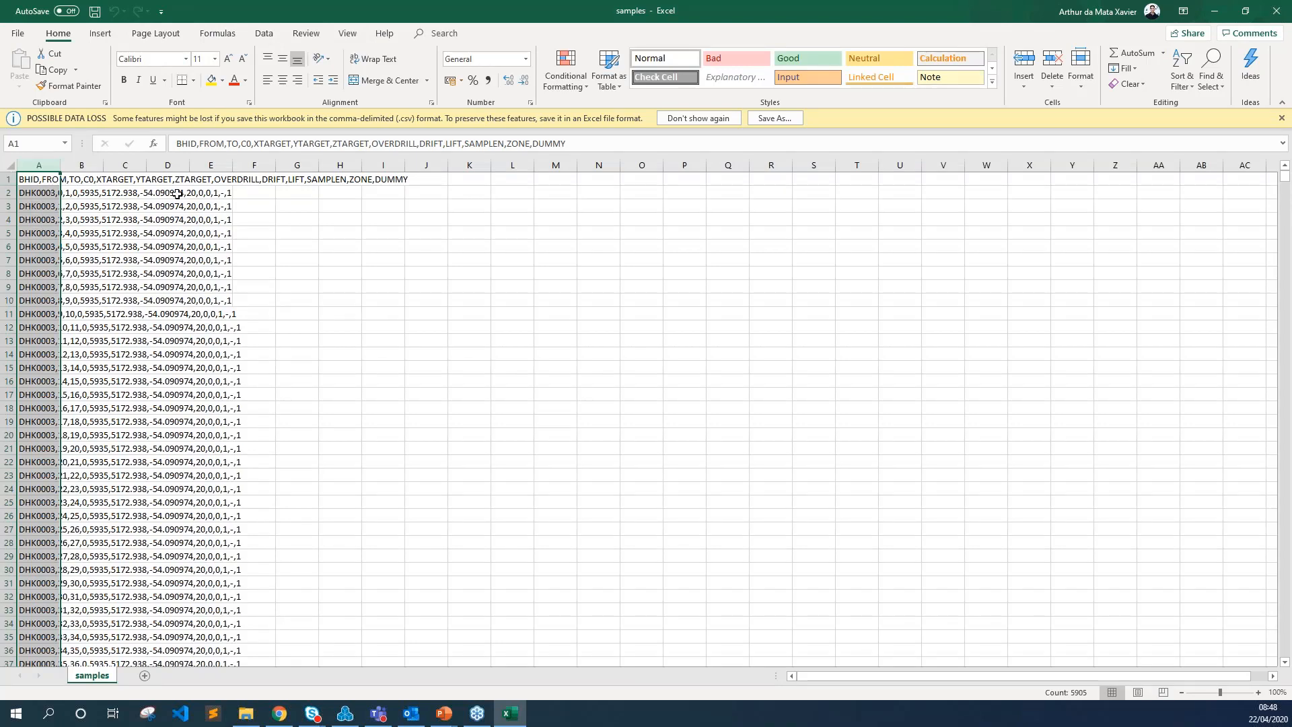
click(264, 33)
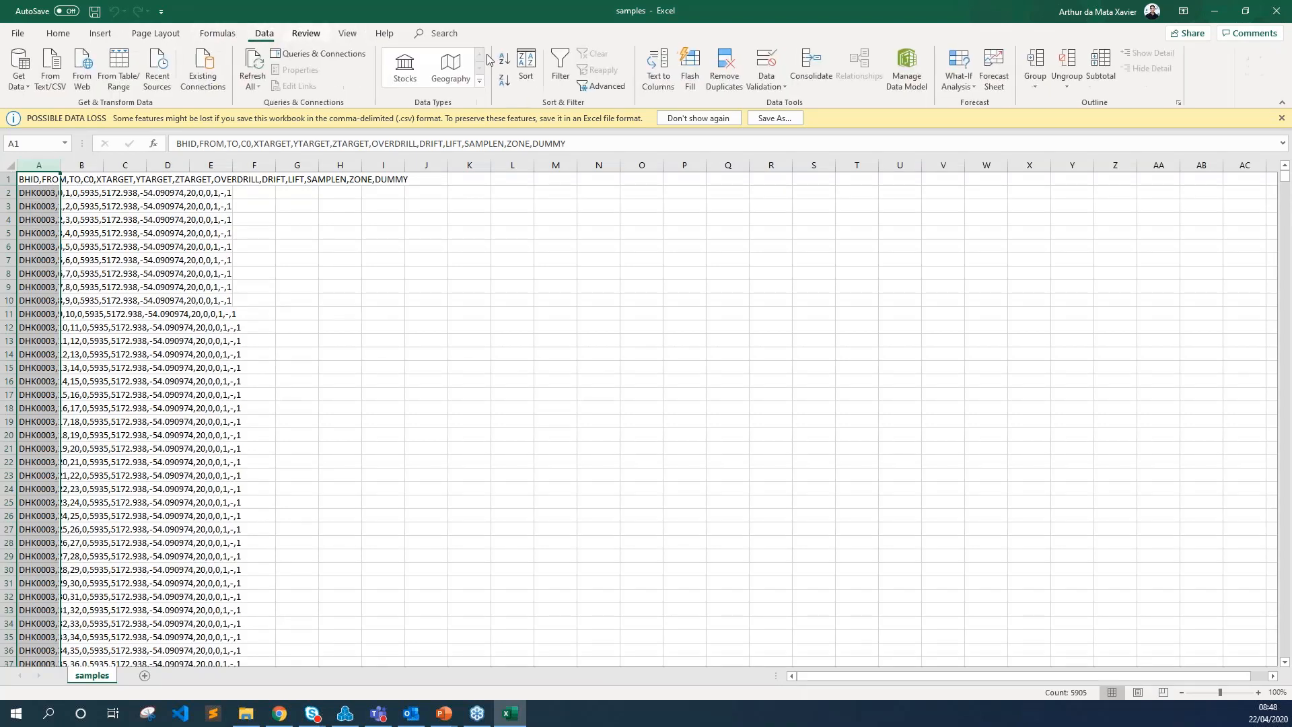
click(653, 81)
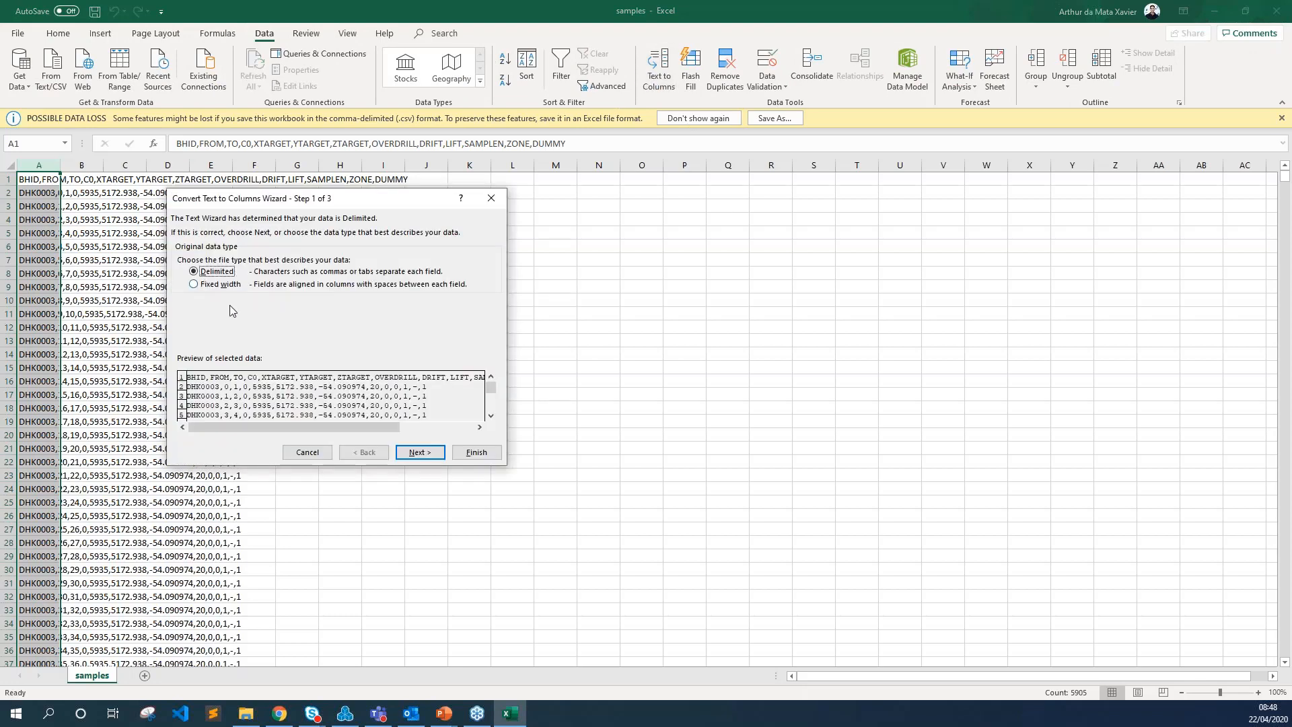
click(412, 452)
click(193, 284)
click(181, 257)
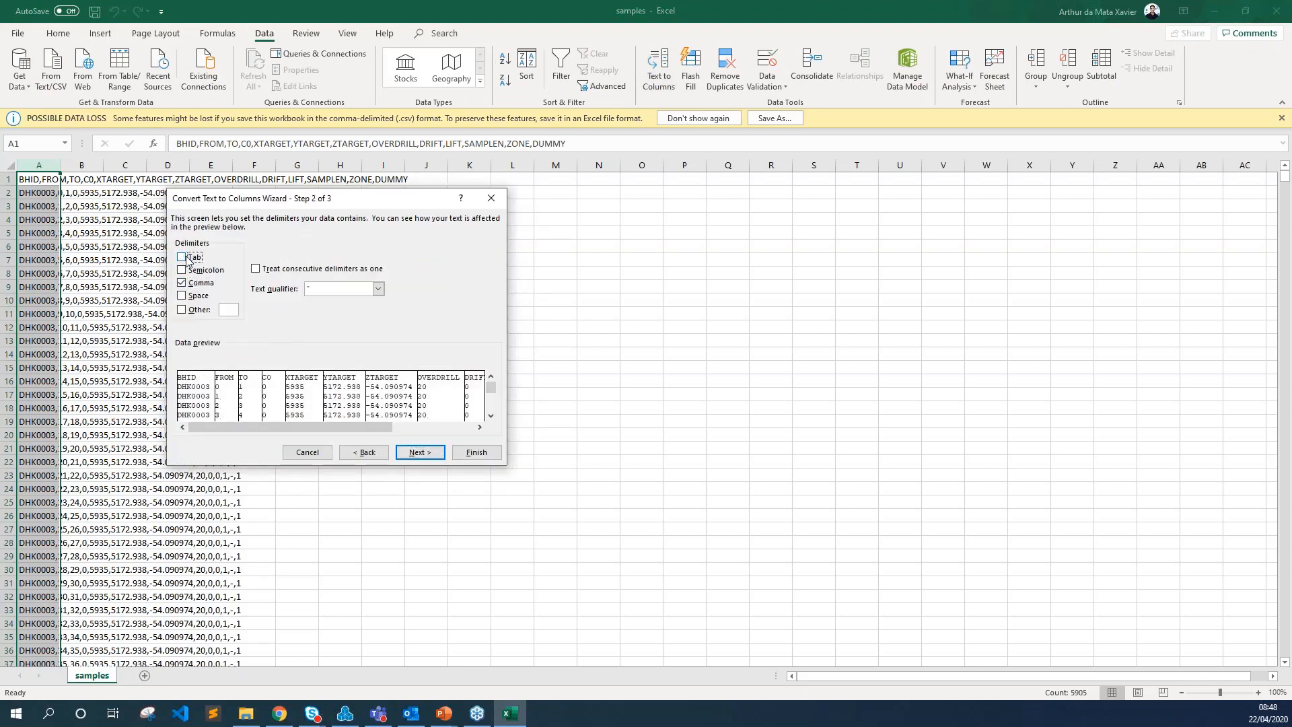
click(420, 453)
click(475, 453)
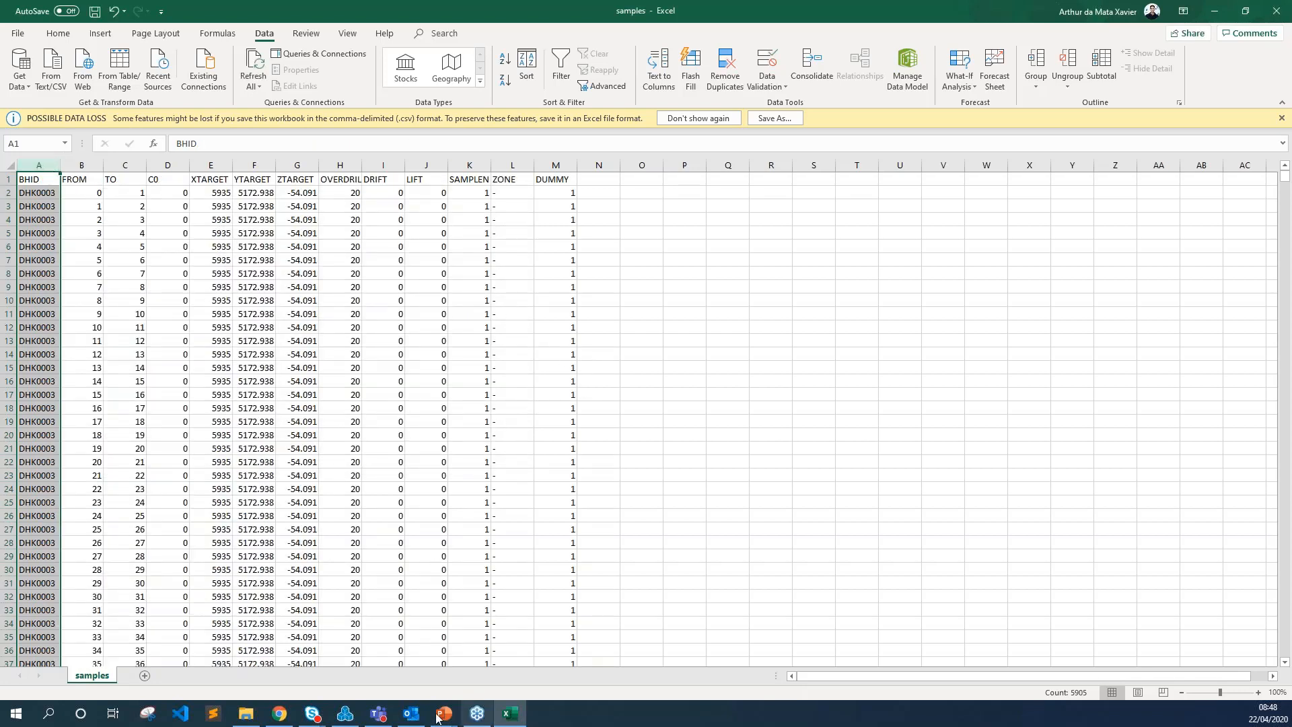
Step: Switch to Studio RM to check the Sample length setting in the Drillhole Planner, and return to the samples sheet in Excel
click(345, 713)
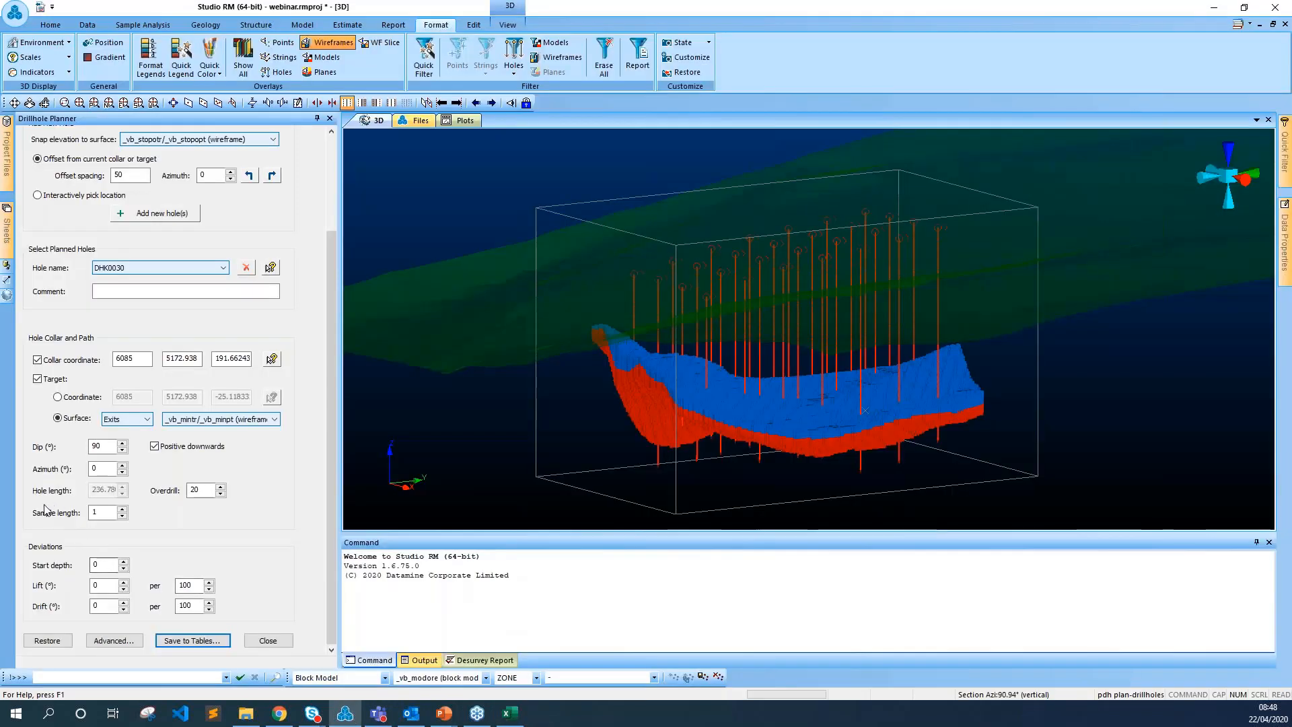
double_click(94, 513)
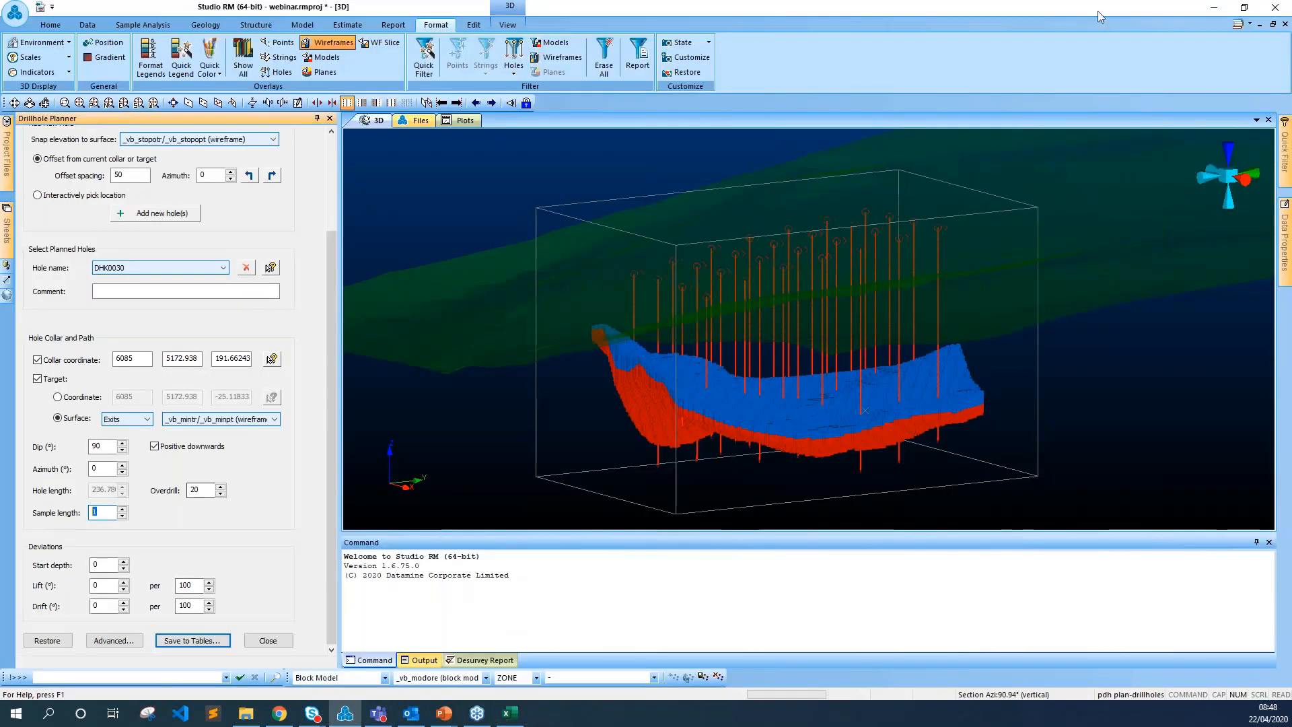
click(1211, 8)
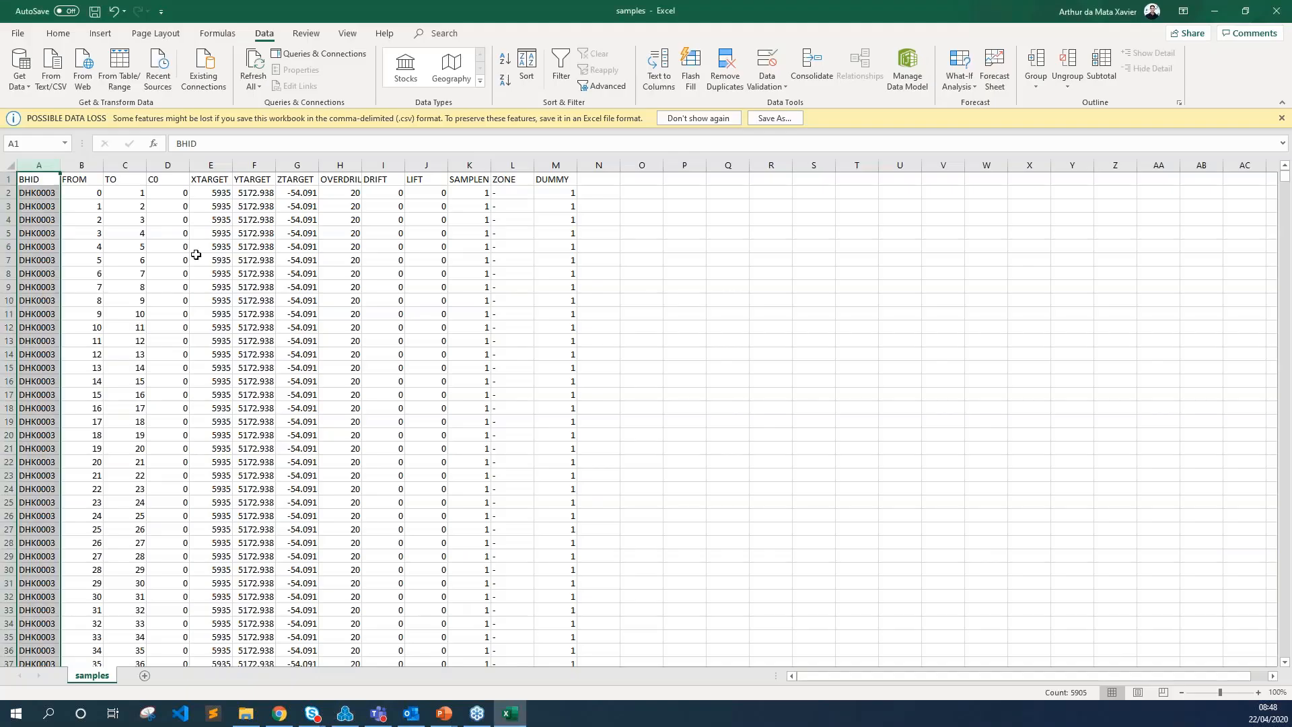
Step: Examine the FROM and TO sample intervals and follow the ZONE column down to its numeric codes
drag(90, 203, 127, 234)
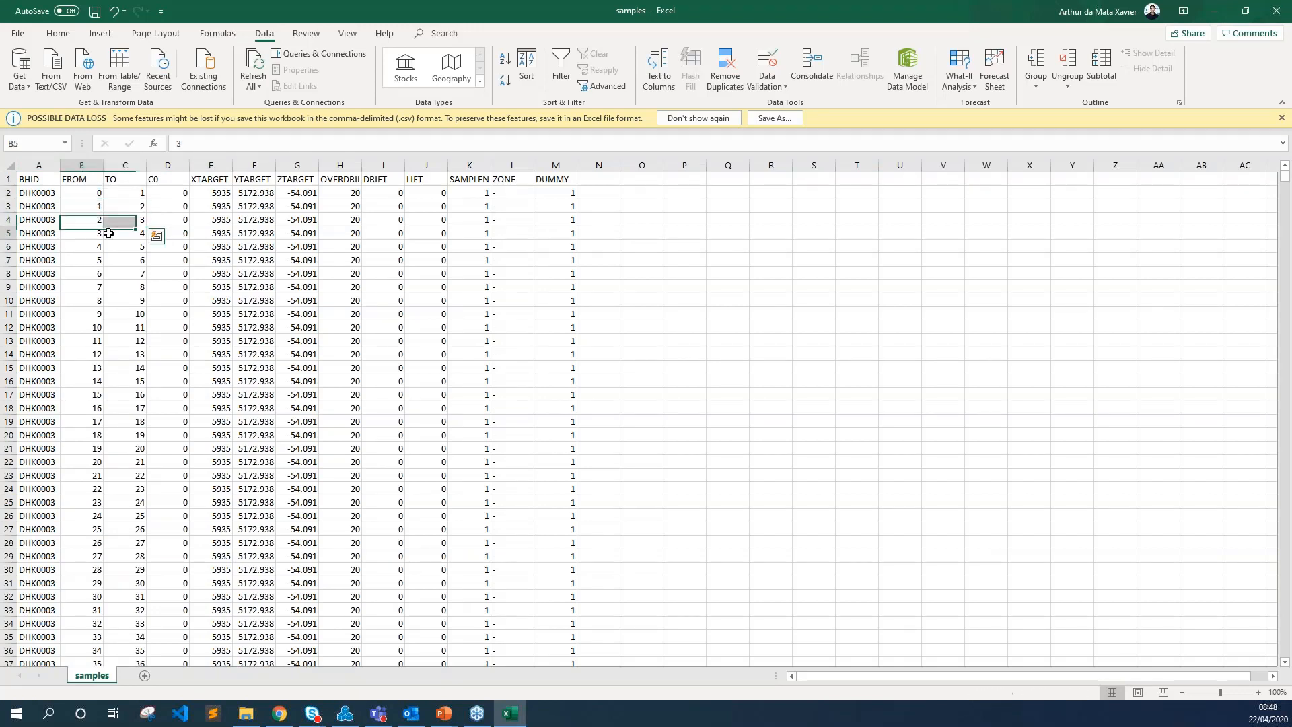
drag(518, 181, 520, 448)
scroll(519, 448, down, 20)
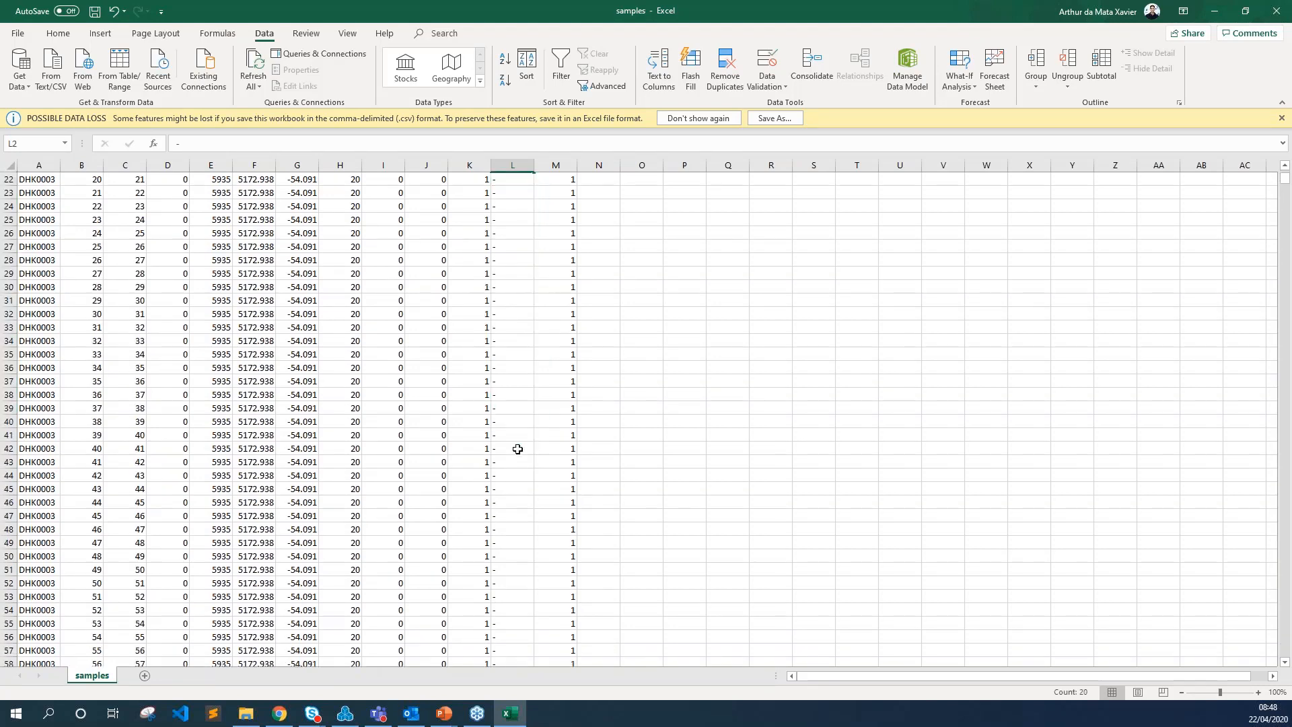
scroll(518, 449, down, 20)
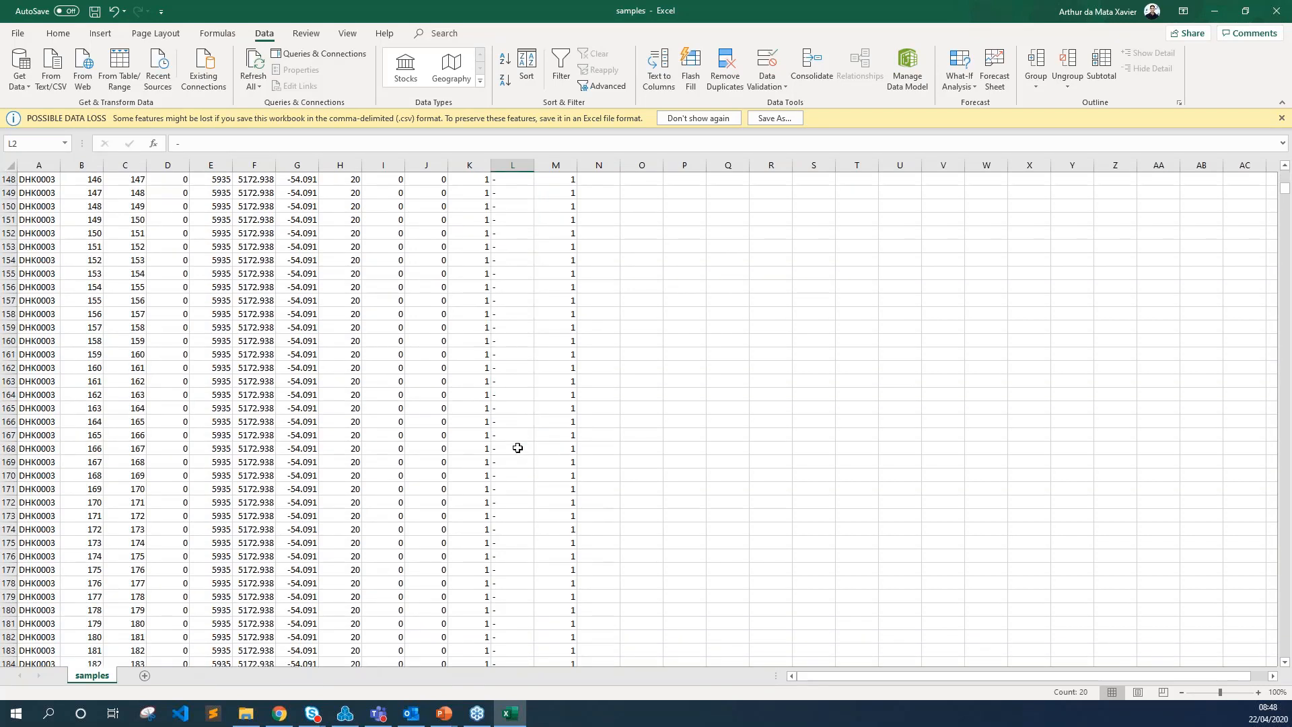
drag(516, 311, 514, 597)
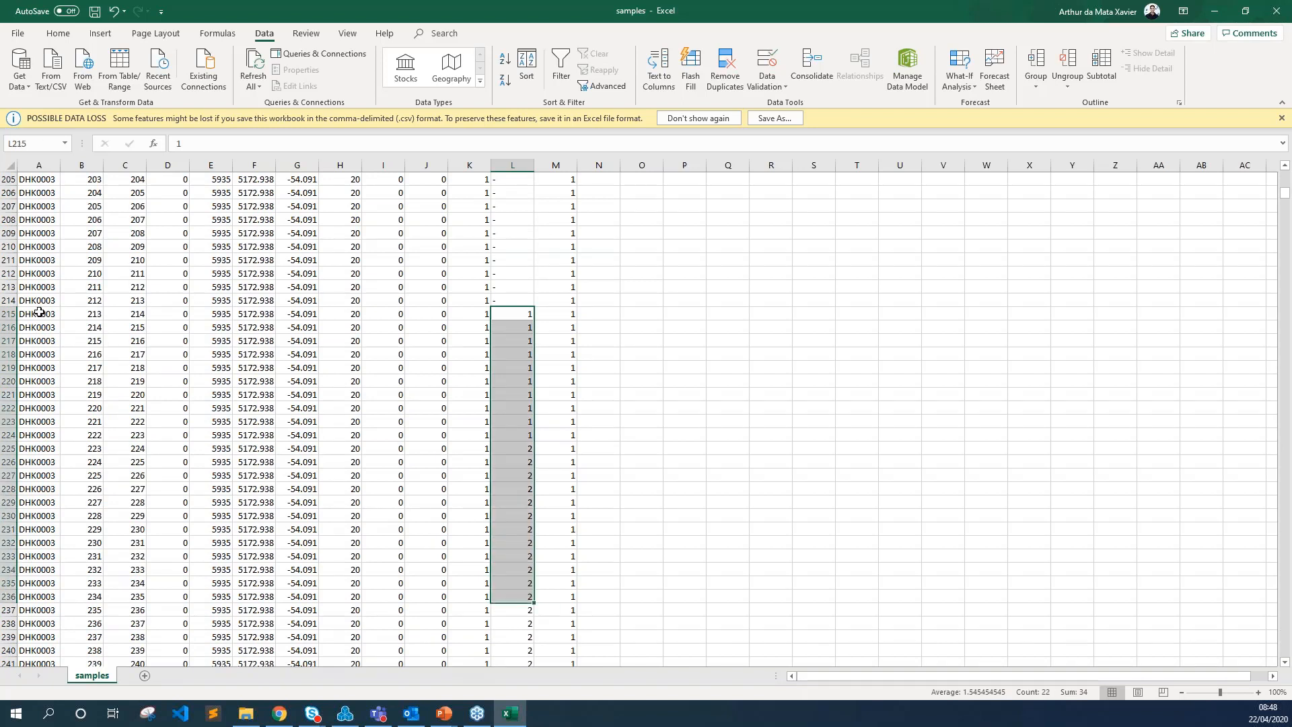
Step: Check the depth intervals in hole DHK0003 where each ZONE code starts and ends
click(54, 314)
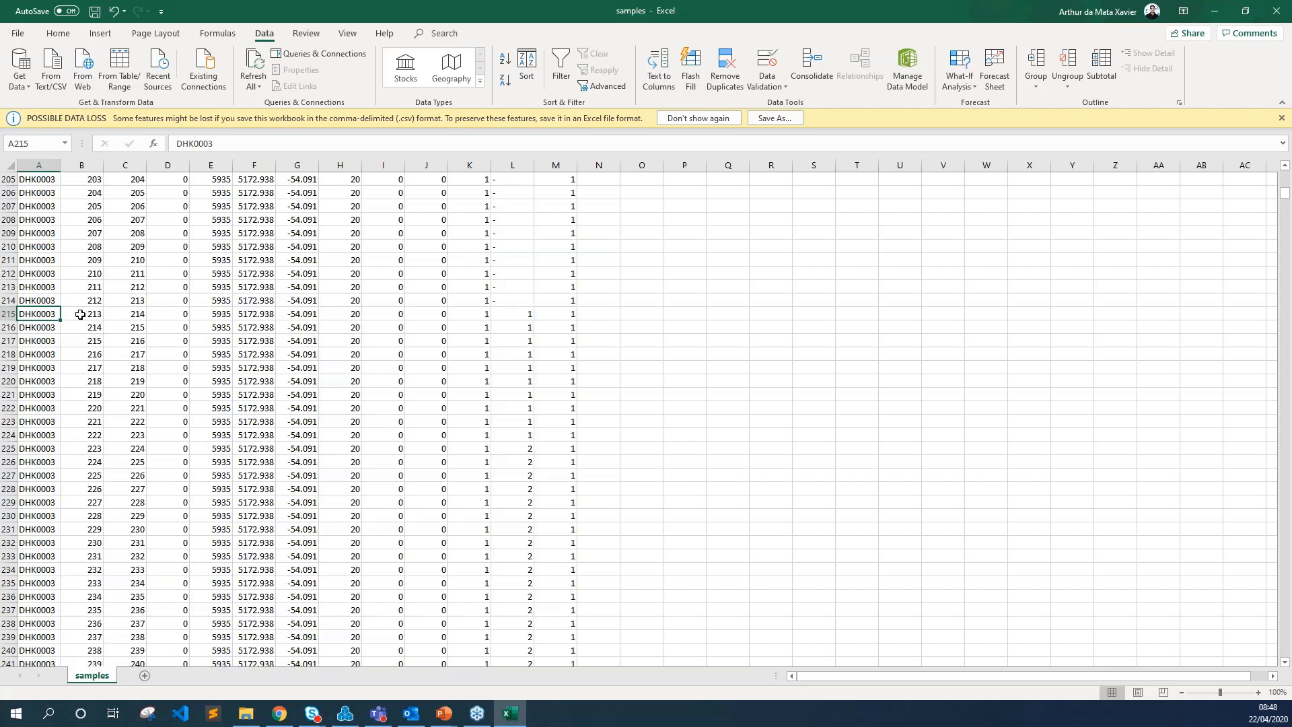
drag(79, 314, 531, 318)
scroll(564, 322, down, 3)
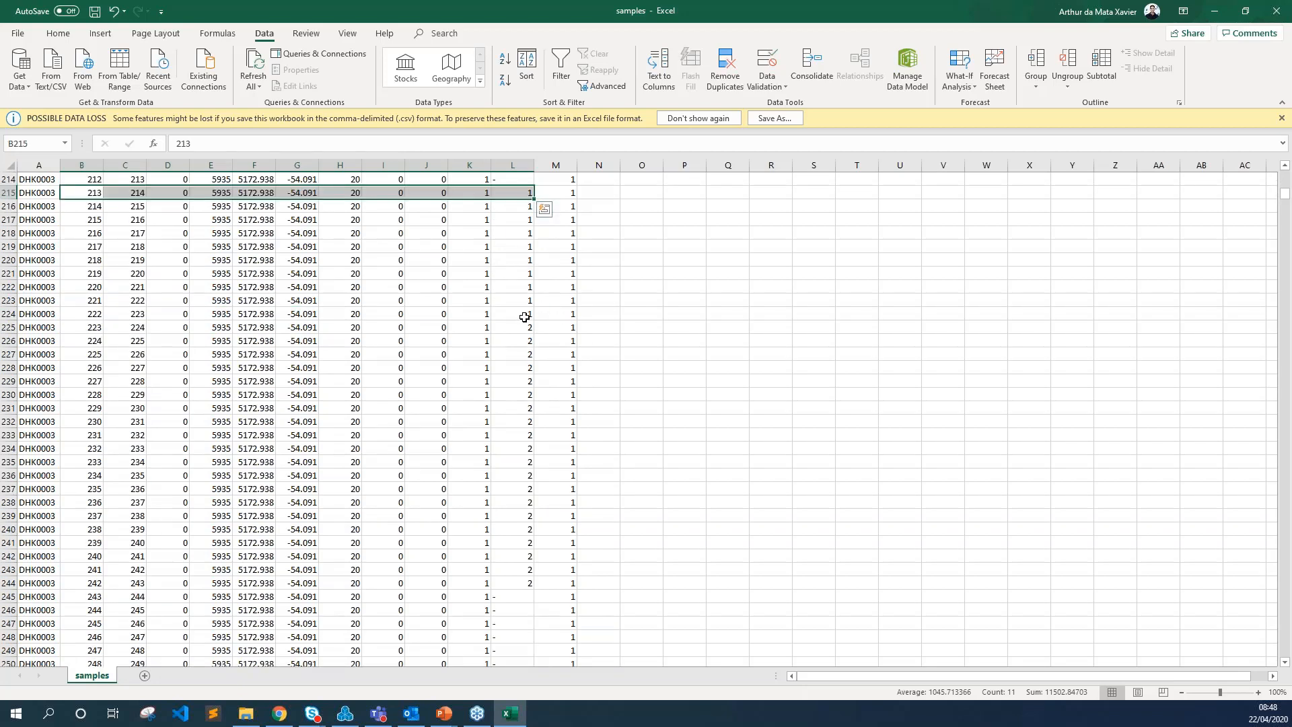
drag(525, 317, 75, 318)
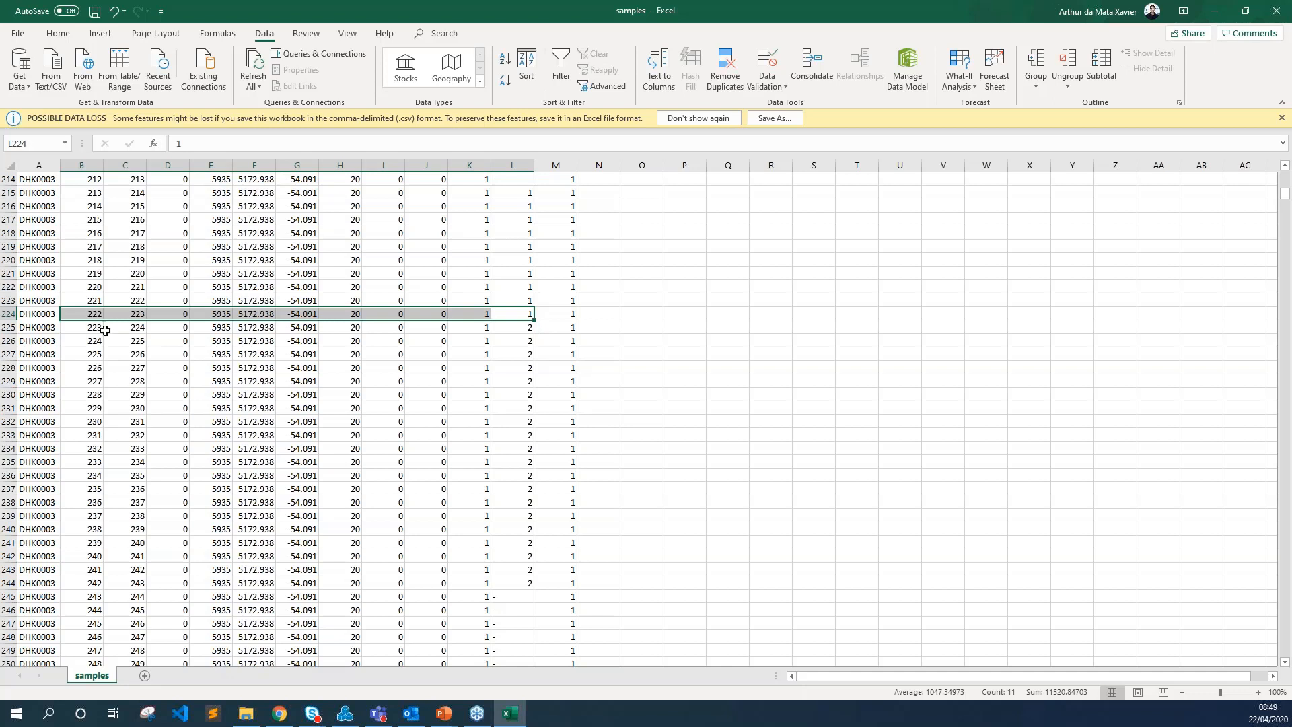
click(127, 328)
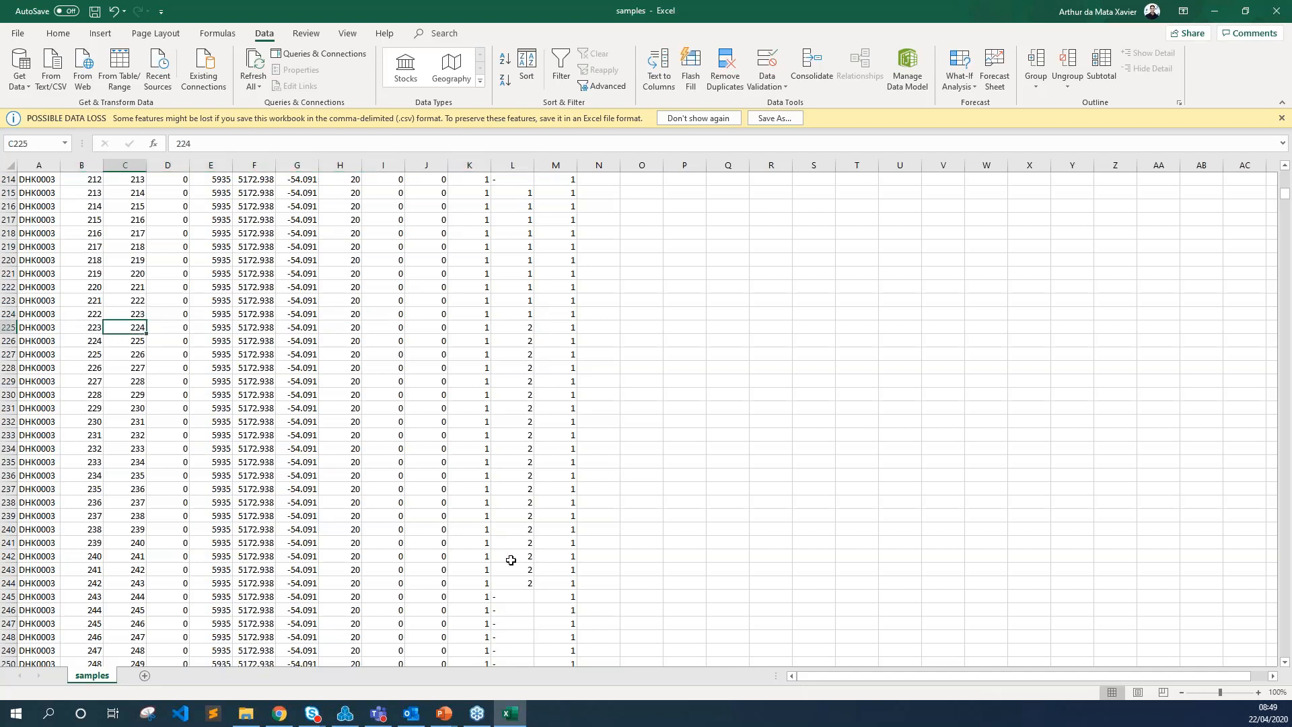
drag(517, 579, 121, 583)
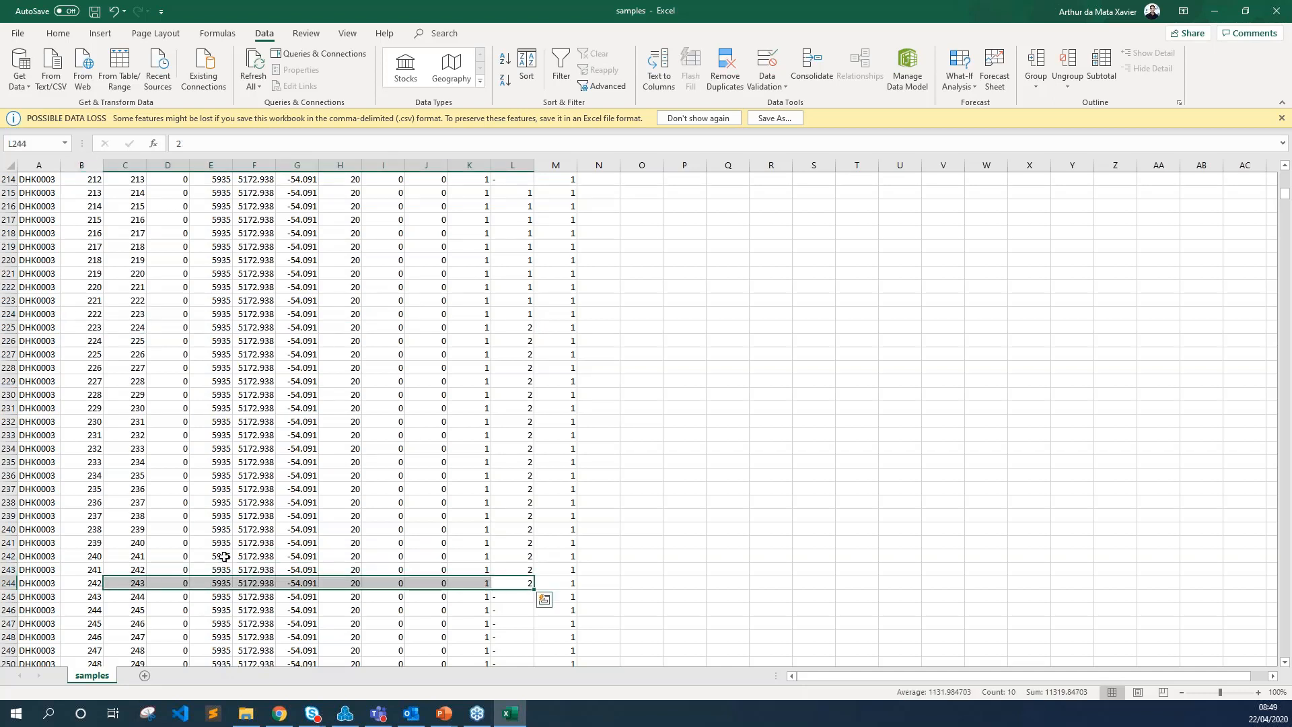
scroll(1013, 326, up, 20)
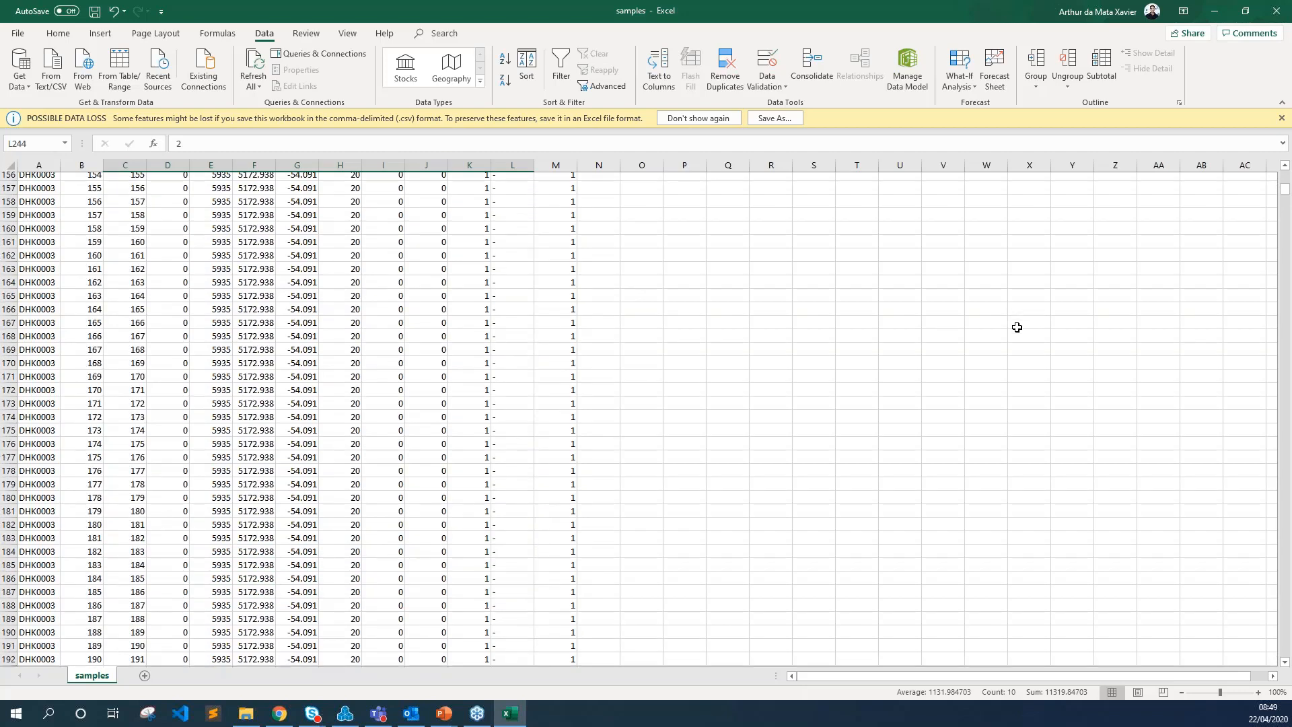
Step: Close samples.csv without saving the changes
click(1276, 12)
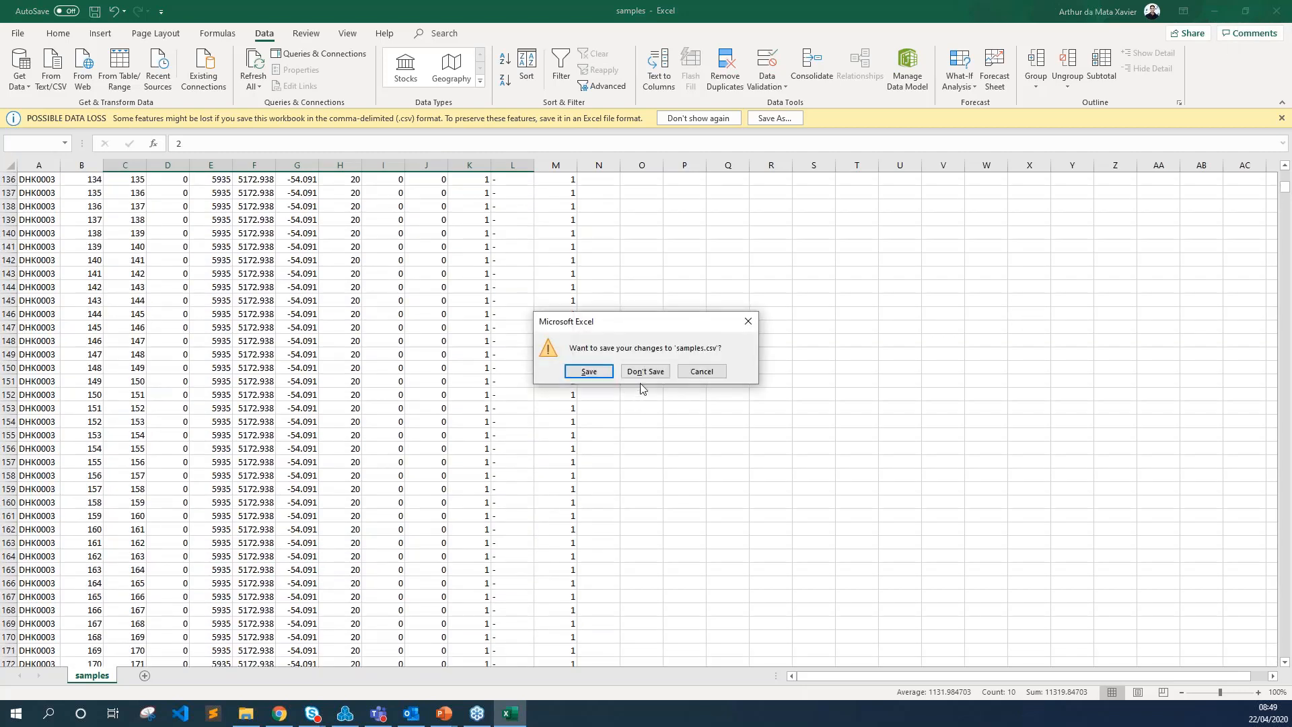
click(607, 379)
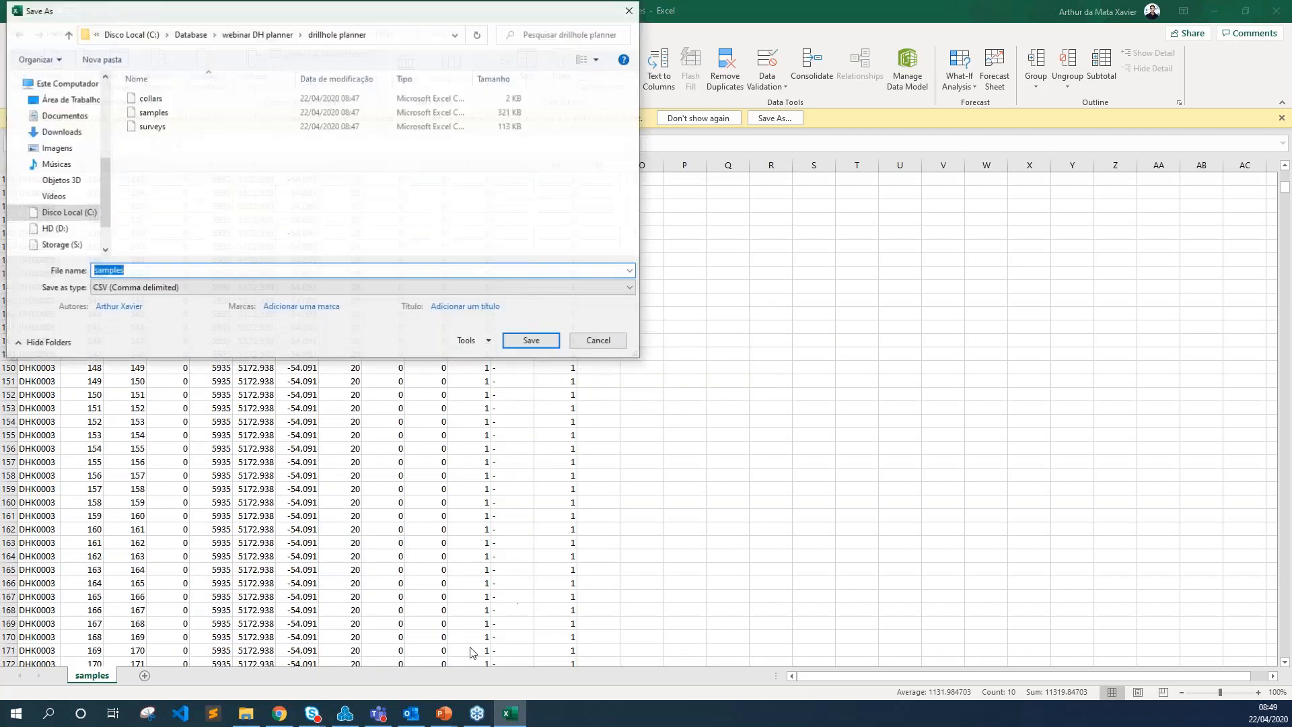
click(532, 342)
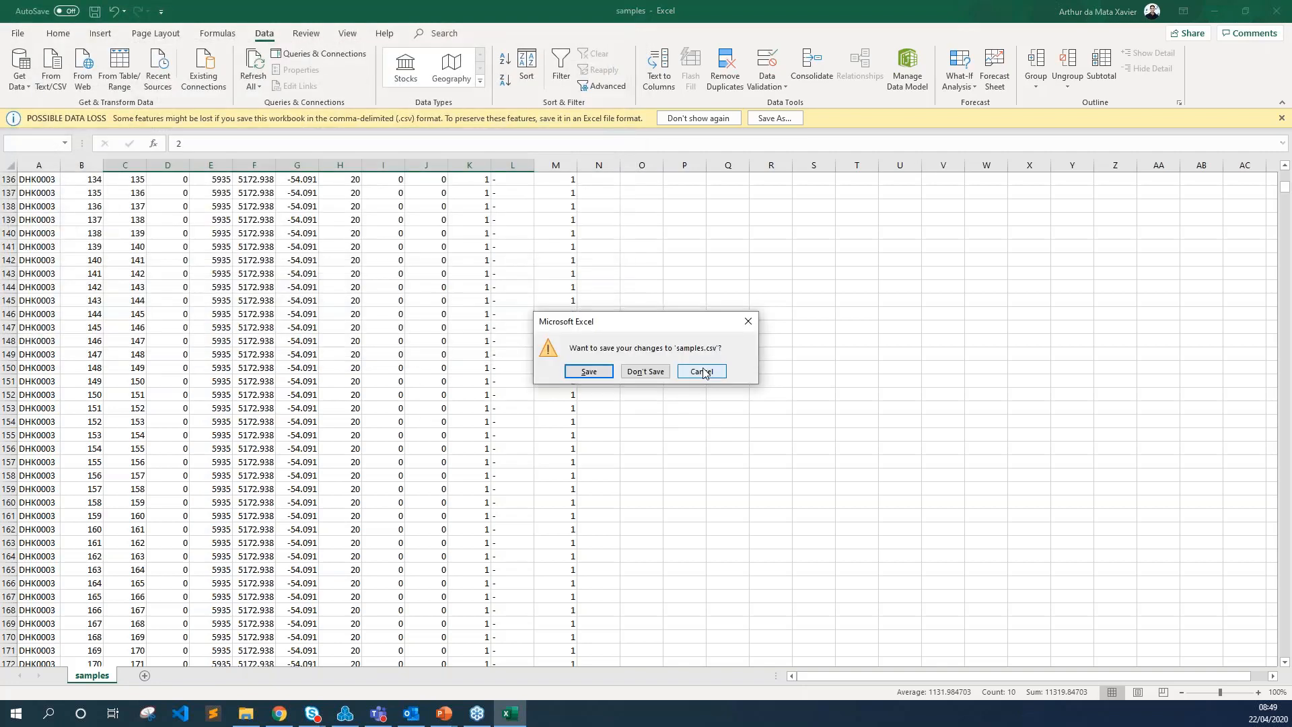
click(704, 372)
click(1276, 12)
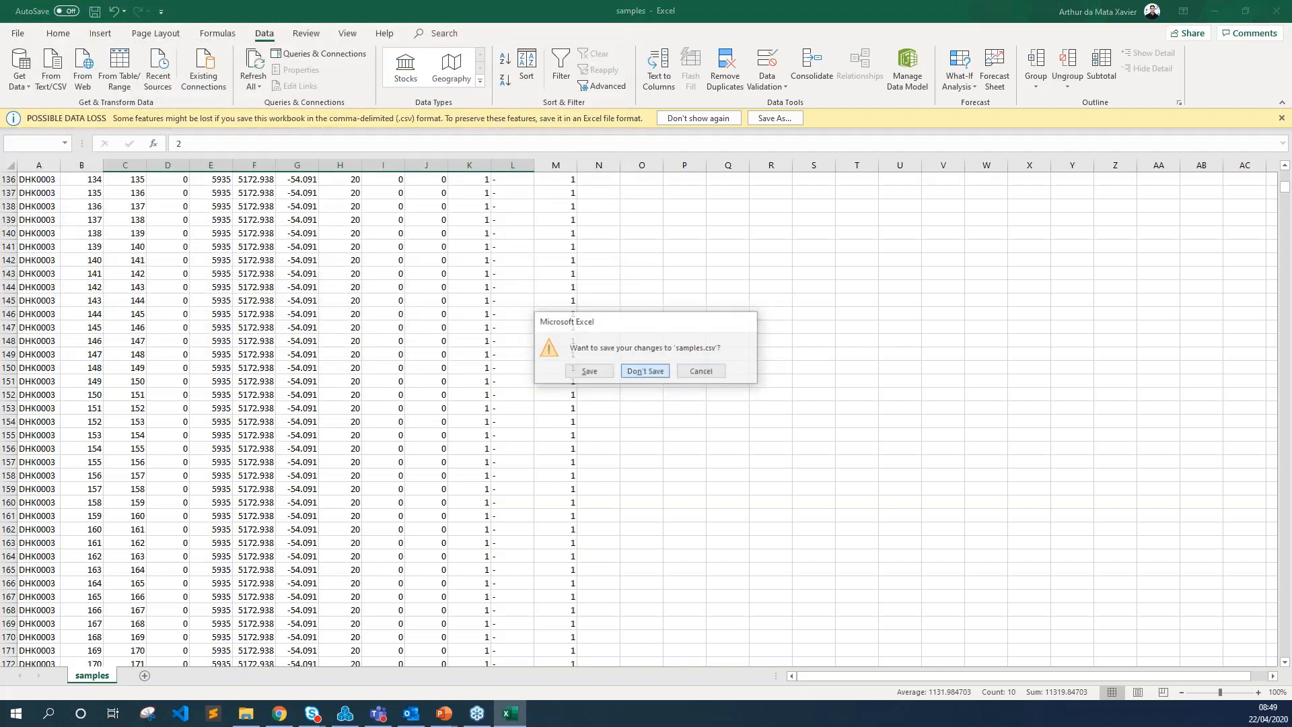
click(645, 370)
Step: Switch to the Drillhole Planner presentation in PowerPoint and go to slide 40
mouse_move(445, 713)
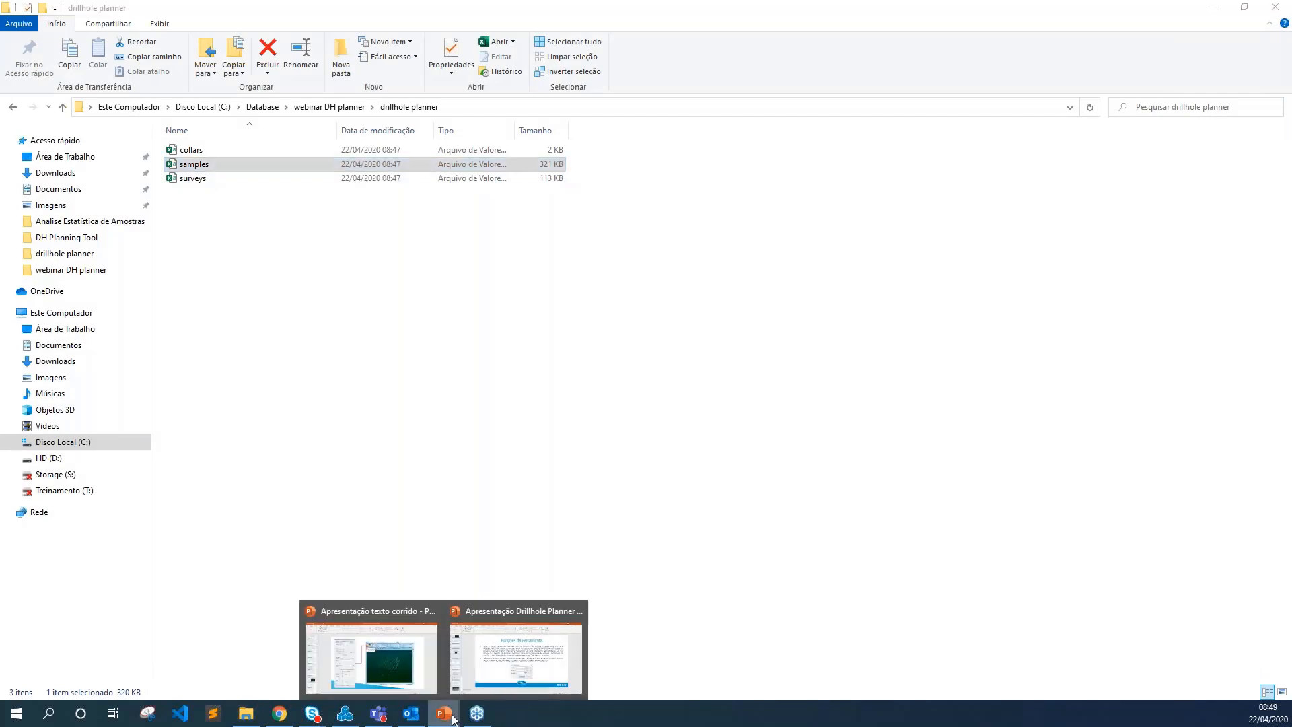
click(510, 685)
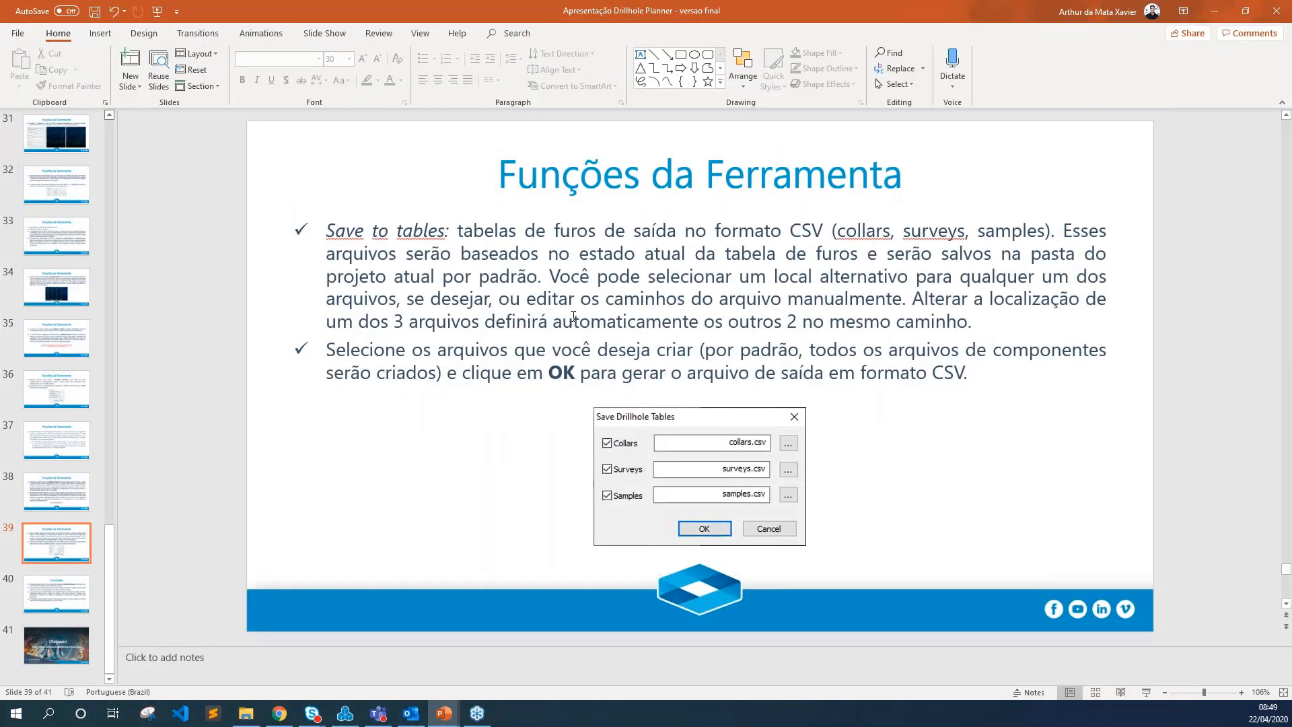
click(58, 595)
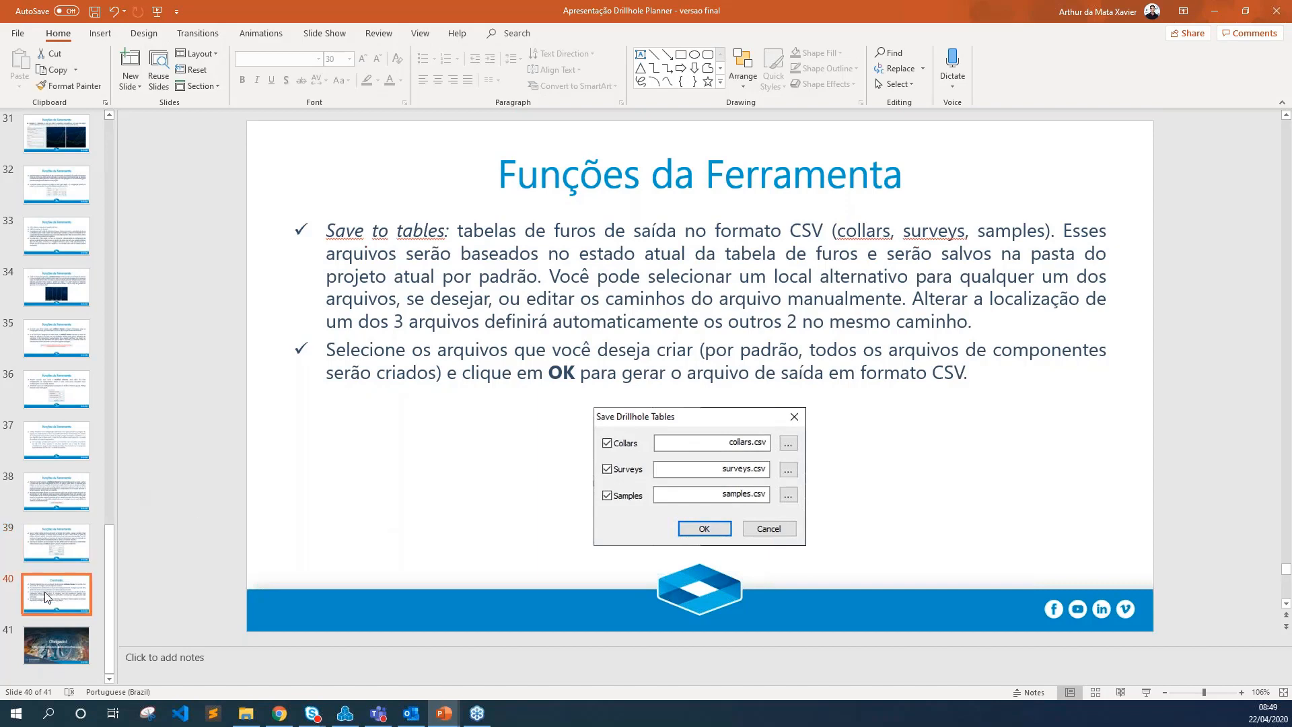